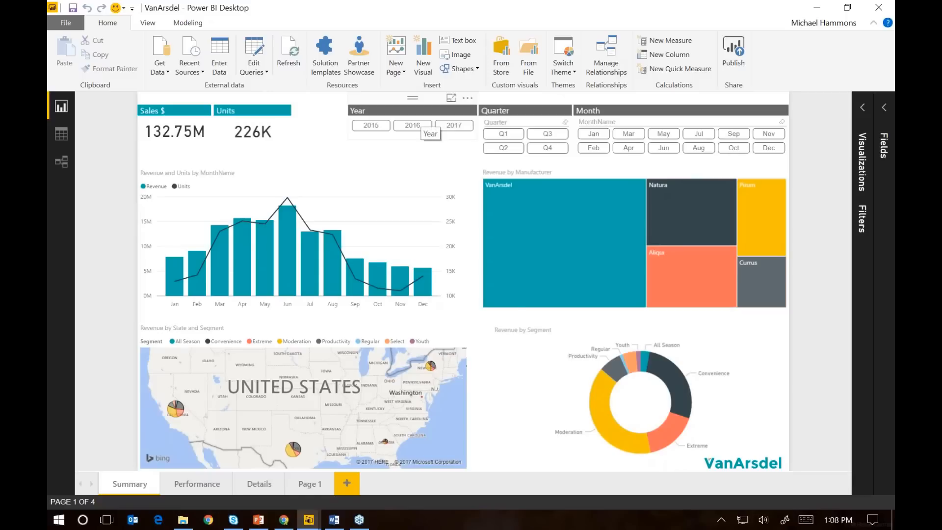
# Filter the Summary page by the years 2015, 2016 and 2017 one at a time, and clear the year filter
pyautogui.click(371, 128)
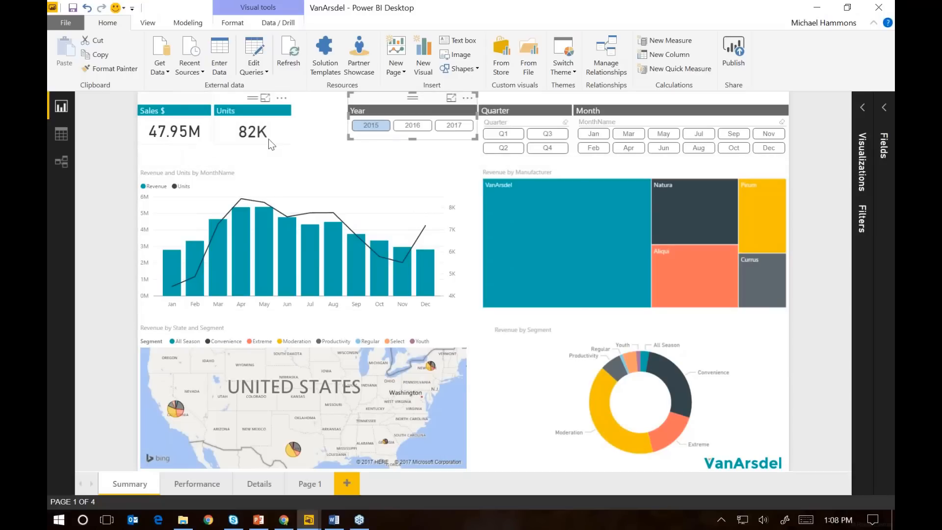
pyautogui.click(417, 129)
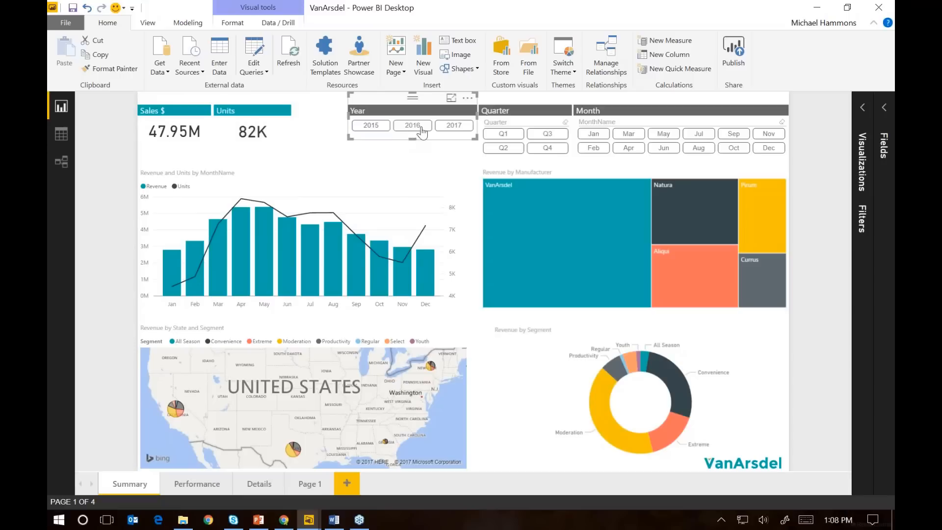
pyautogui.click(421, 128)
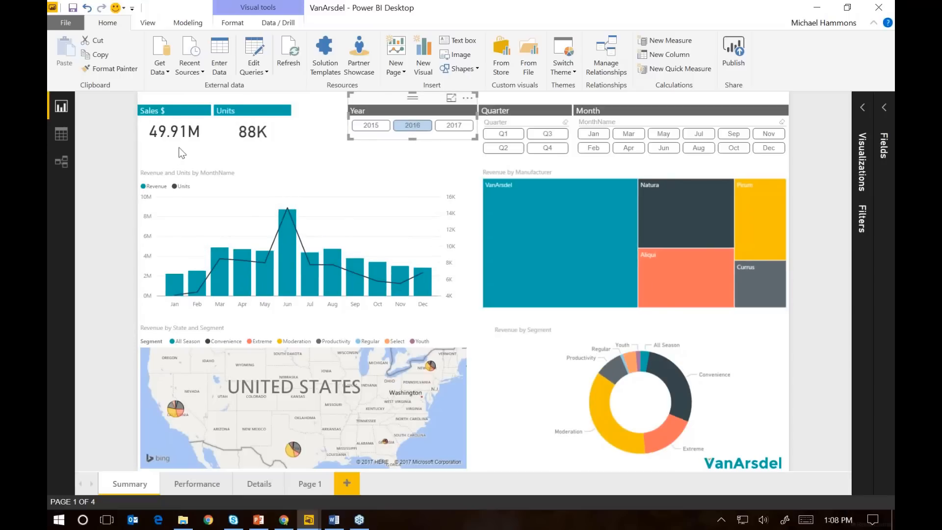
pyautogui.click(454, 128)
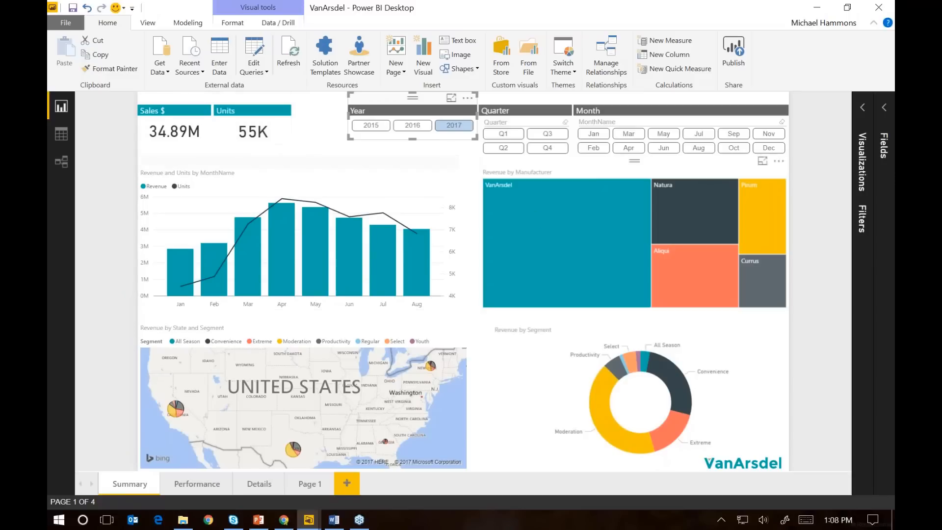
pyautogui.click(447, 127)
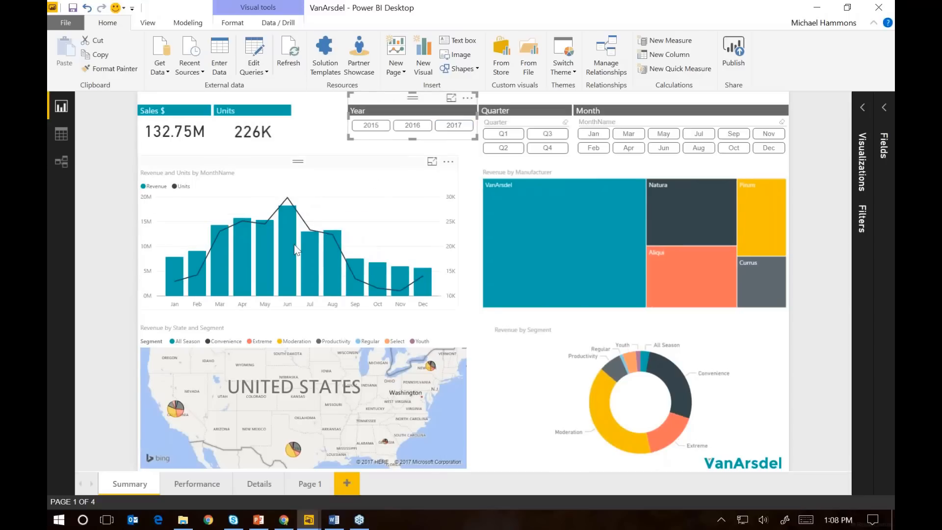
# Cross-highlight the Summary page by June and by May in the monthly revenue and units chart, and clear the highlight
pyautogui.click(281, 241)
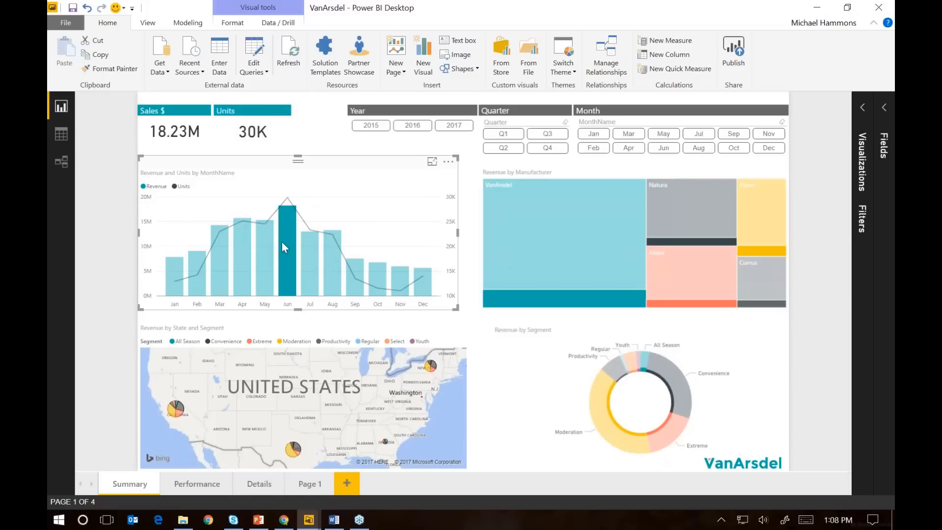
pyautogui.moveTo(281, 242)
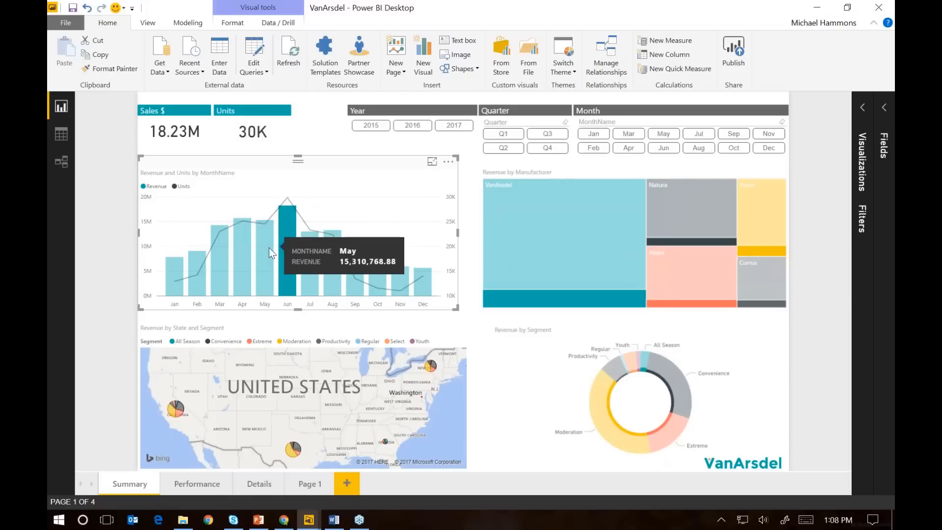
pyautogui.click(269, 250)
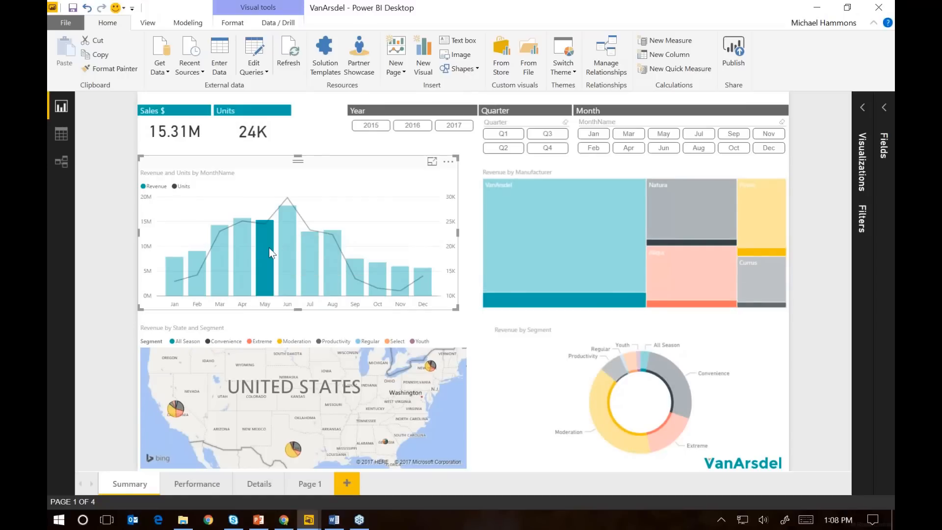
pyautogui.click(270, 252)
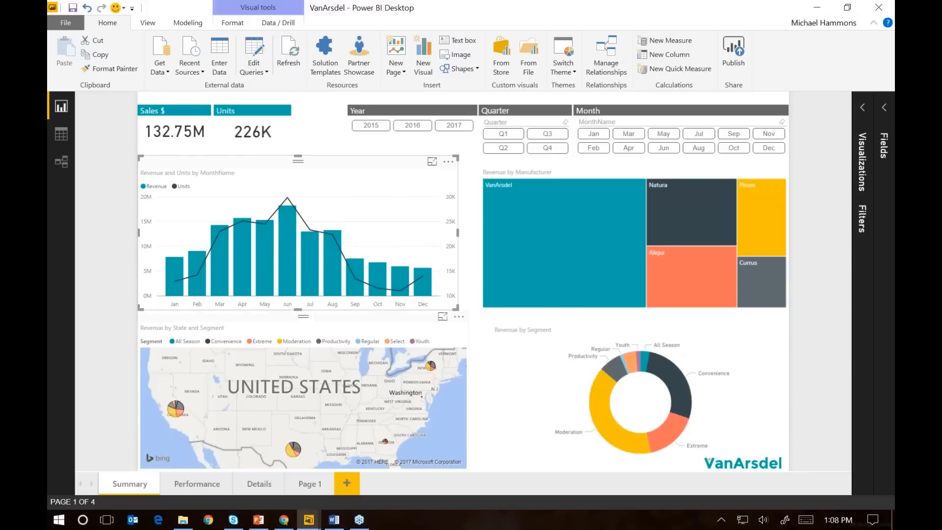
# On the Performance page, cross-filter the visuals by CA, clear that selection, and examine the Sales YTD gauge
pyautogui.click(197, 484)
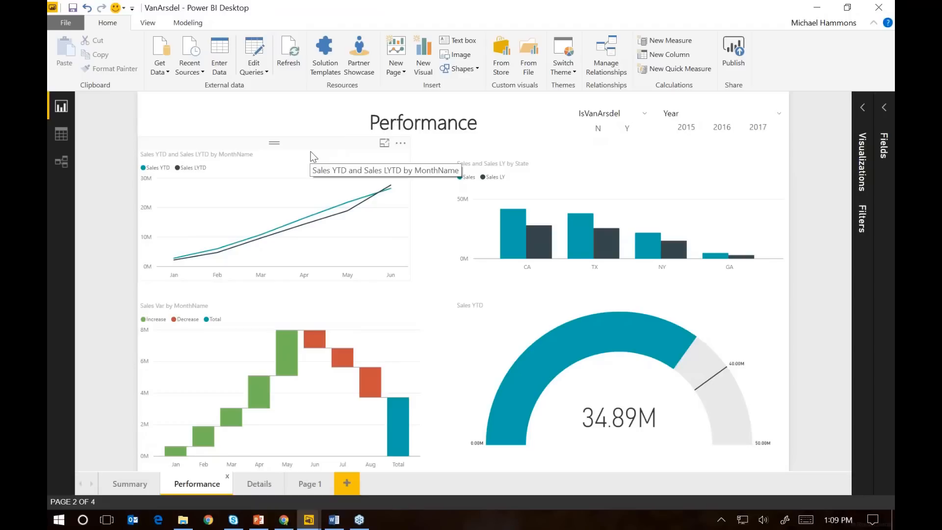
pyautogui.click(516, 235)
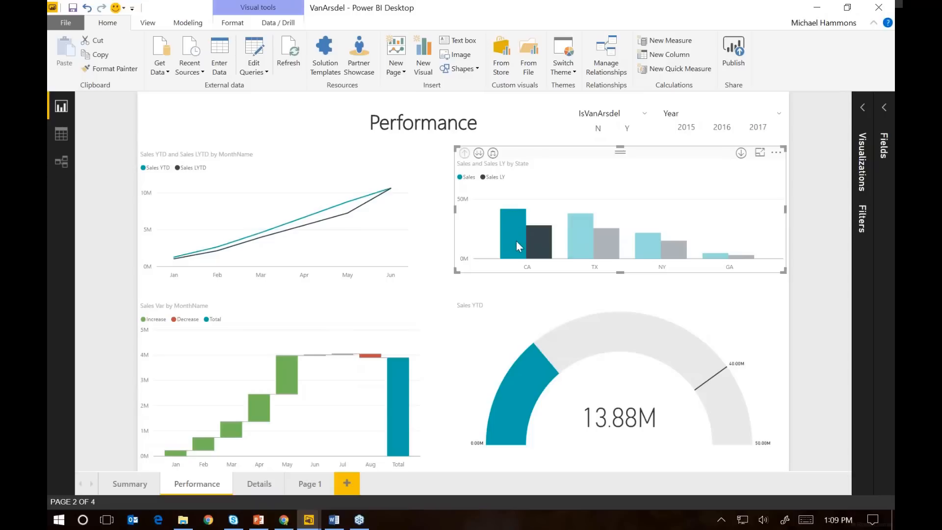
pyautogui.click(517, 237)
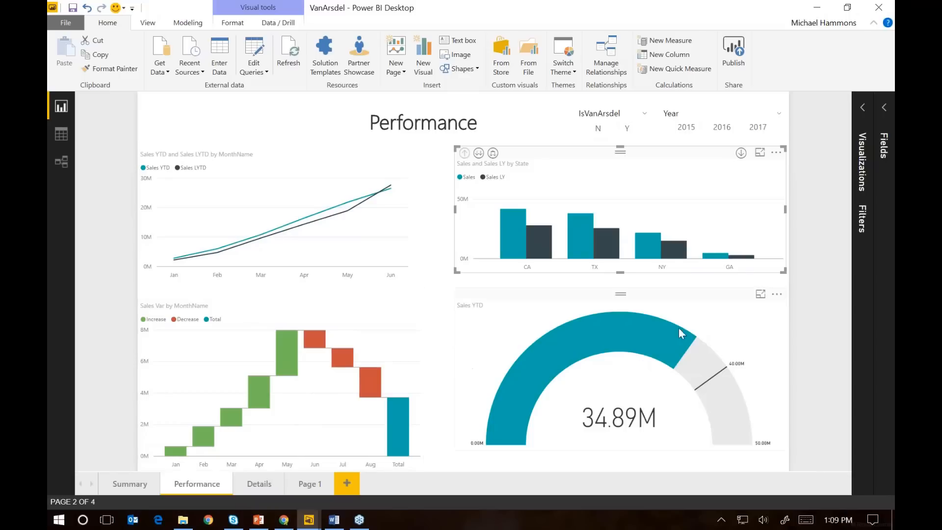
pyautogui.moveTo(578, 360)
pyautogui.moveTo(749, 445)
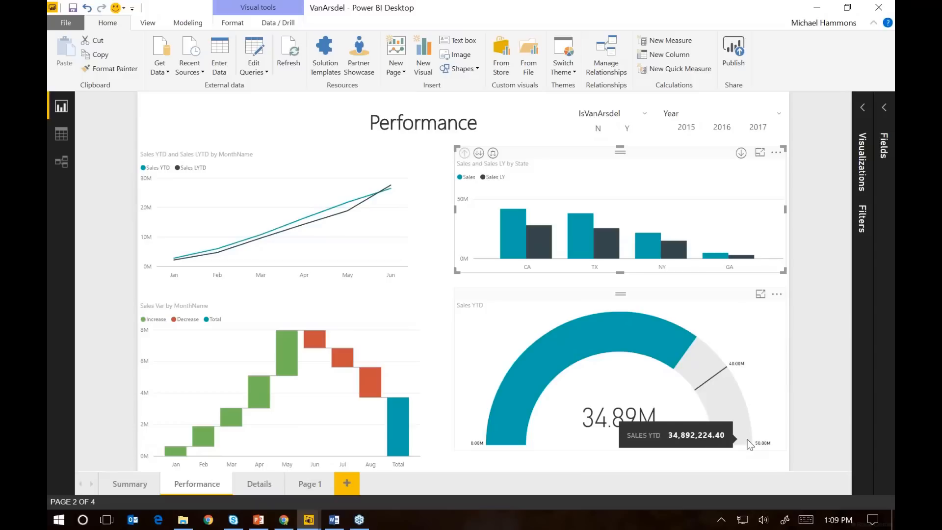
# Open the report's Details page and look over its sales tables and state map
pyautogui.click(259, 486)
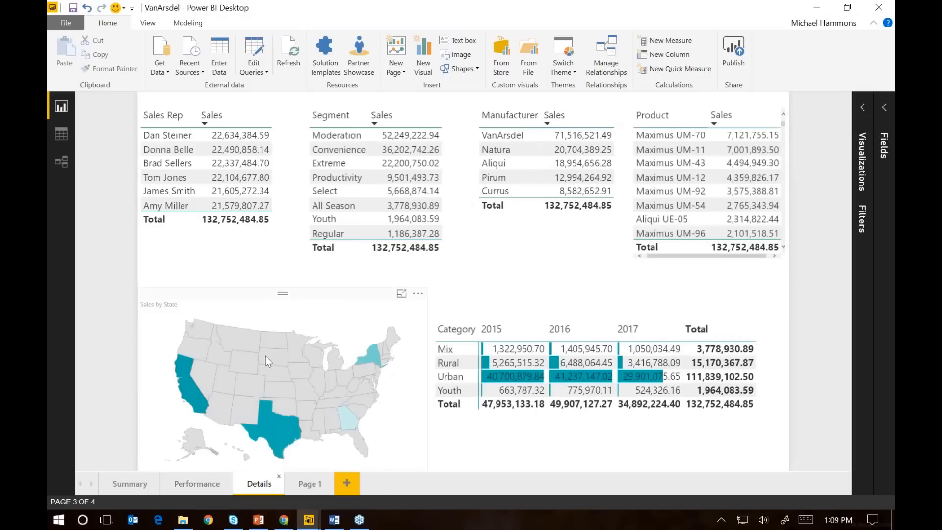
pyautogui.moveTo(266, 355)
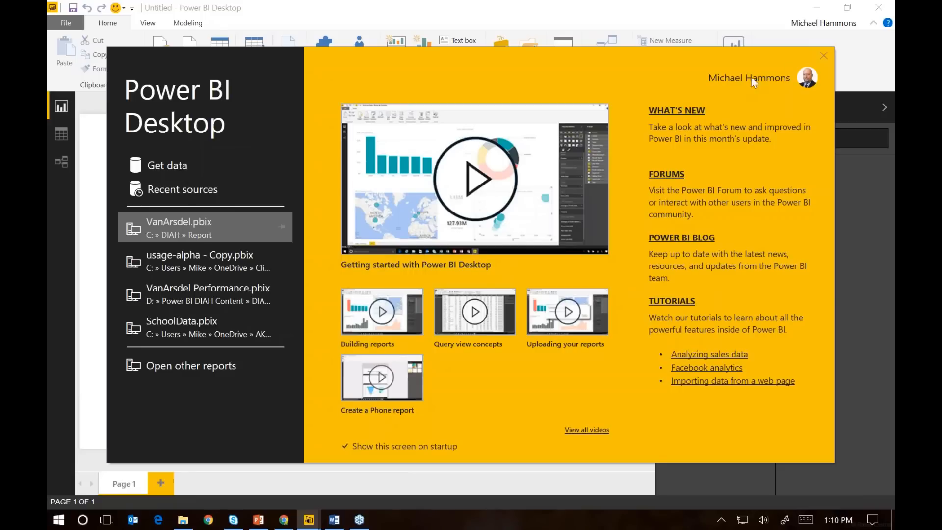
# Dismiss the start screen, browse the full list of data connectors, and connect to an Excel source
pyautogui.click(823, 55)
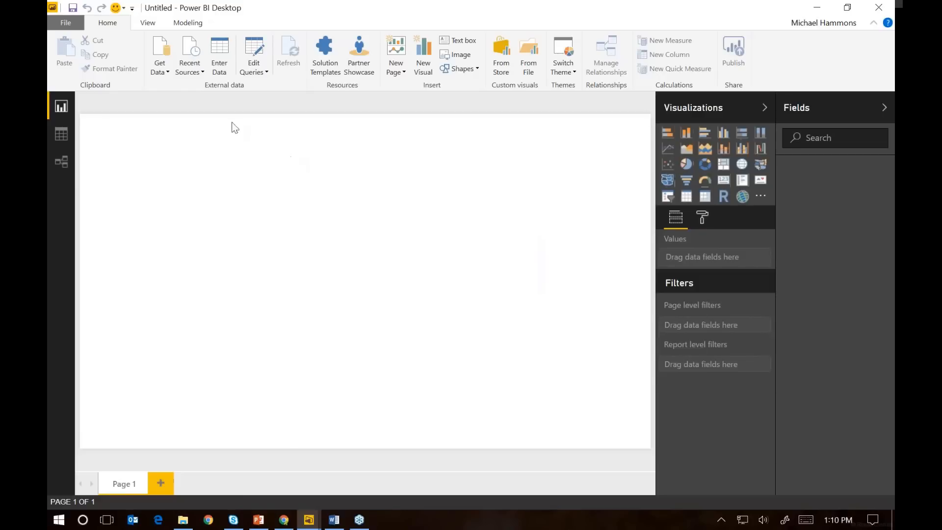
pyautogui.click(166, 72)
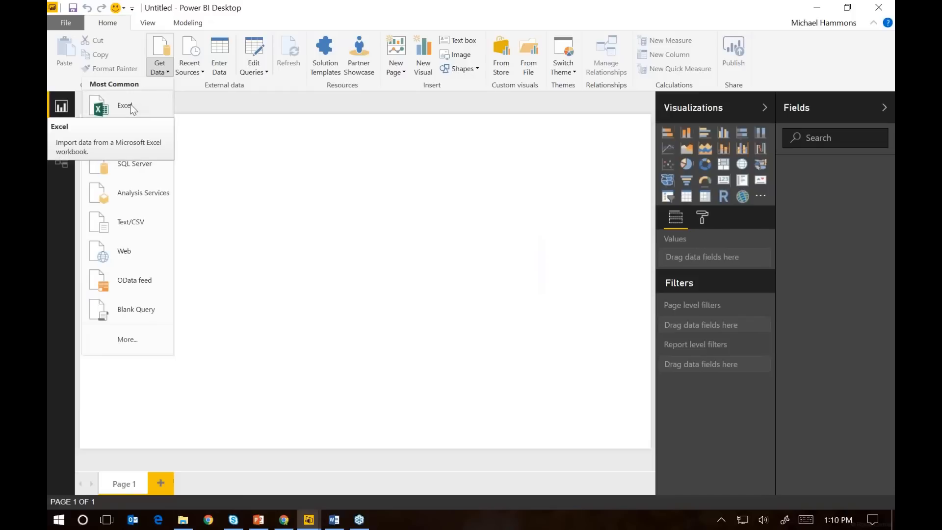
pyautogui.click(135, 346)
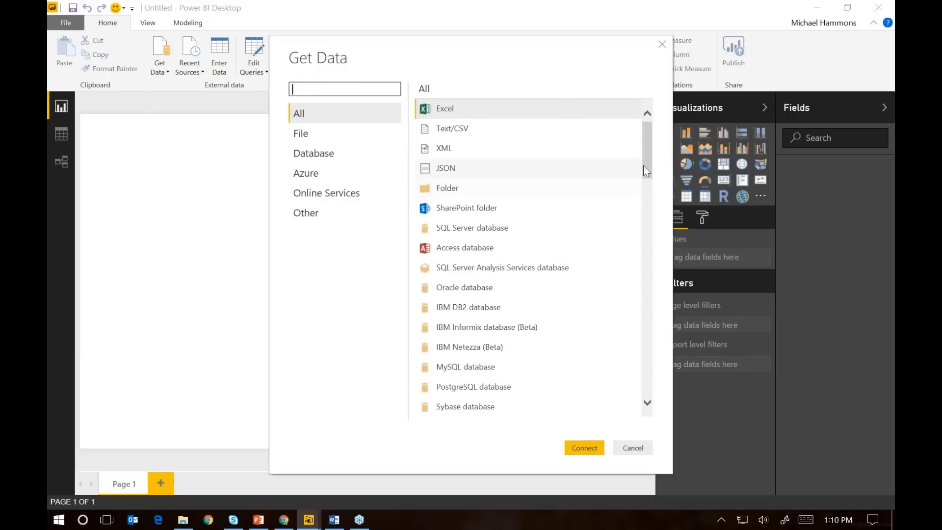
pyautogui.scroll(-8, 608, 200)
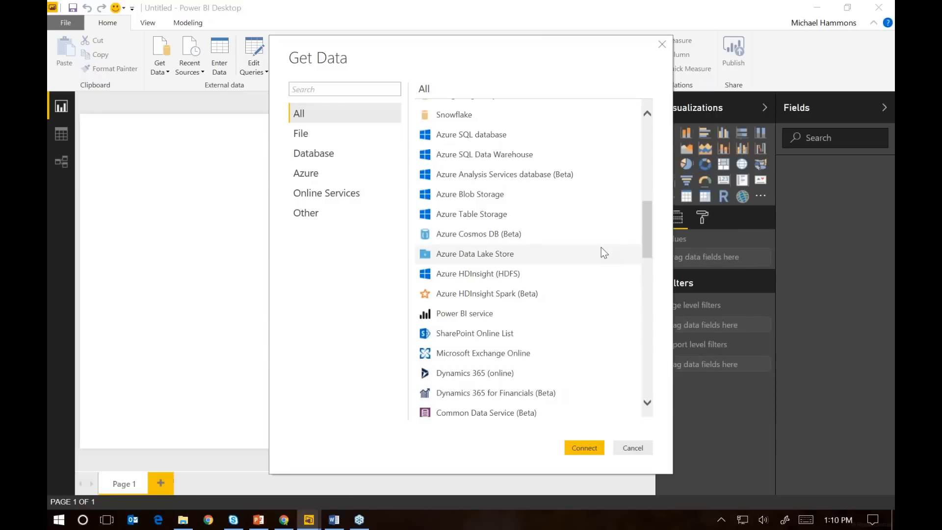
pyautogui.moveTo(647, 233); pyautogui.dragTo(665, 148)
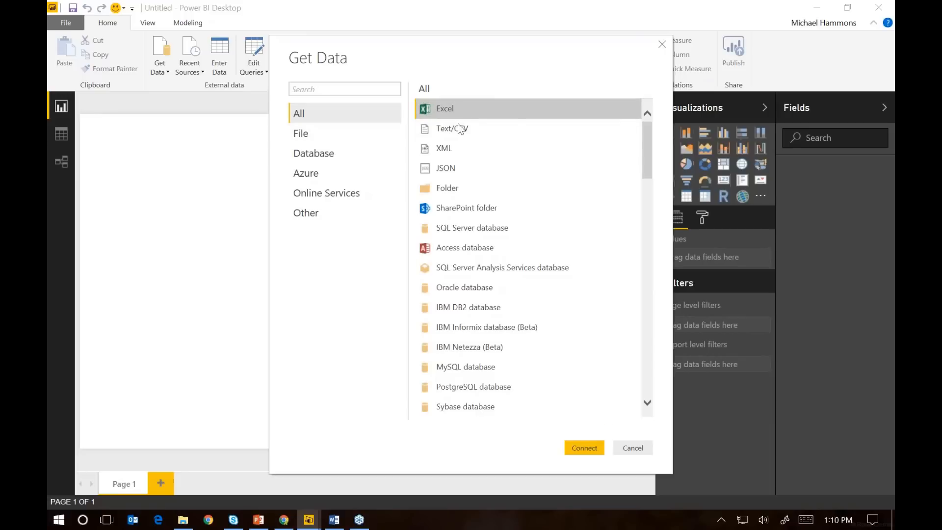
pyautogui.click(585, 448)
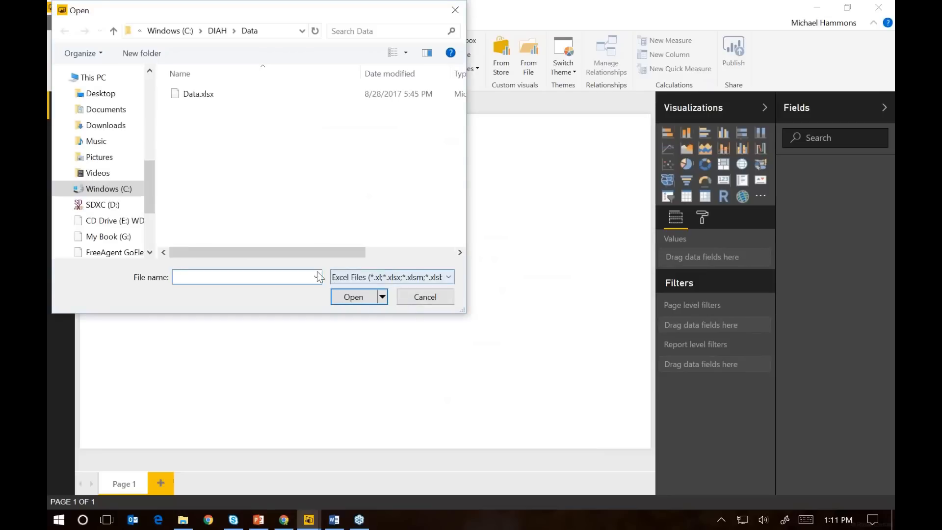
# Open the workbook Data.xlsx from the Data folder inside C:\DIAH
pyautogui.click(219, 33)
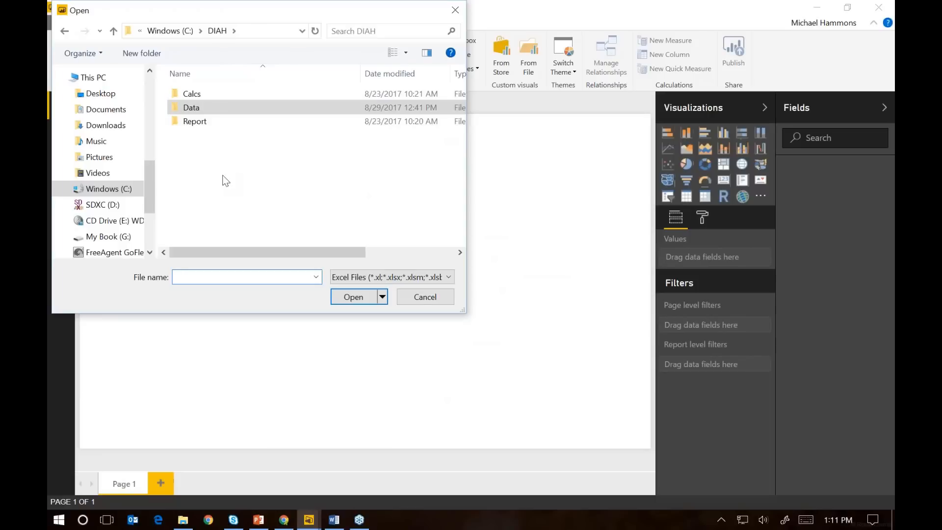
pyautogui.doubleClick(219, 110)
pyautogui.click(211, 95)
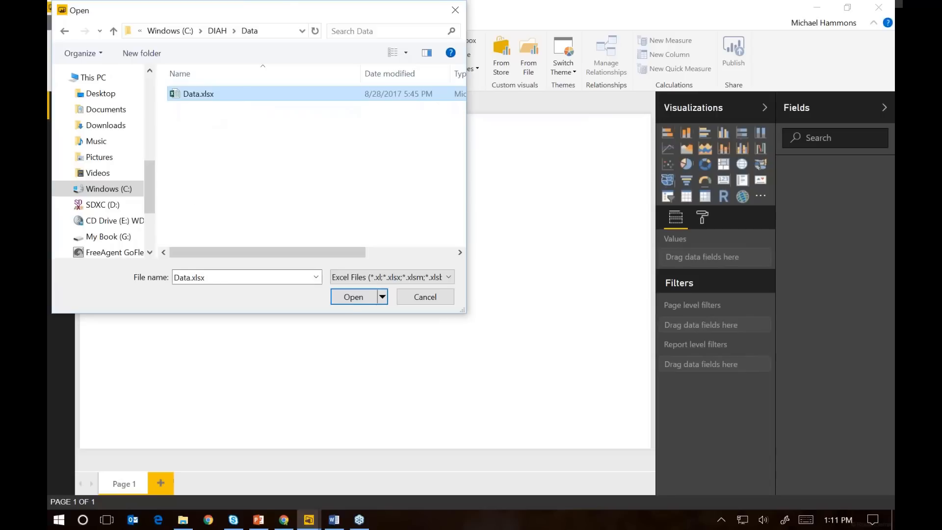
pyautogui.click(353, 300)
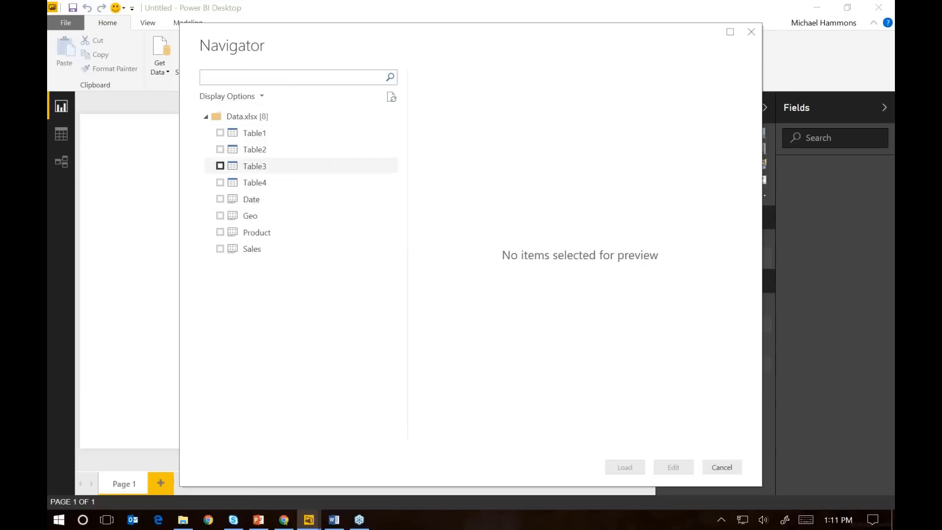
# Preview Table1 and the Date sheet, select the Date, Geo, Product and Sales sheets, and open them for editing as queries
pyautogui.click(281, 134)
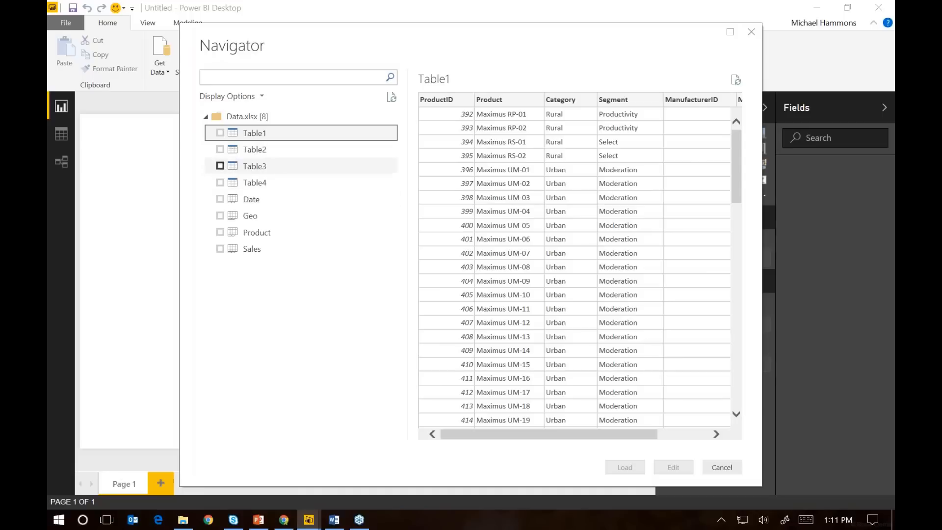
pyautogui.click(240, 199)
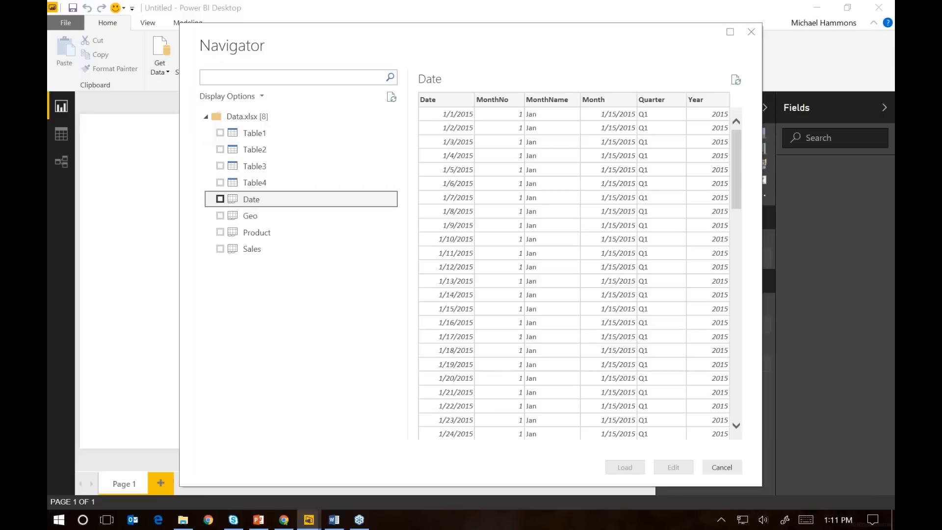
pyautogui.click(220, 199)
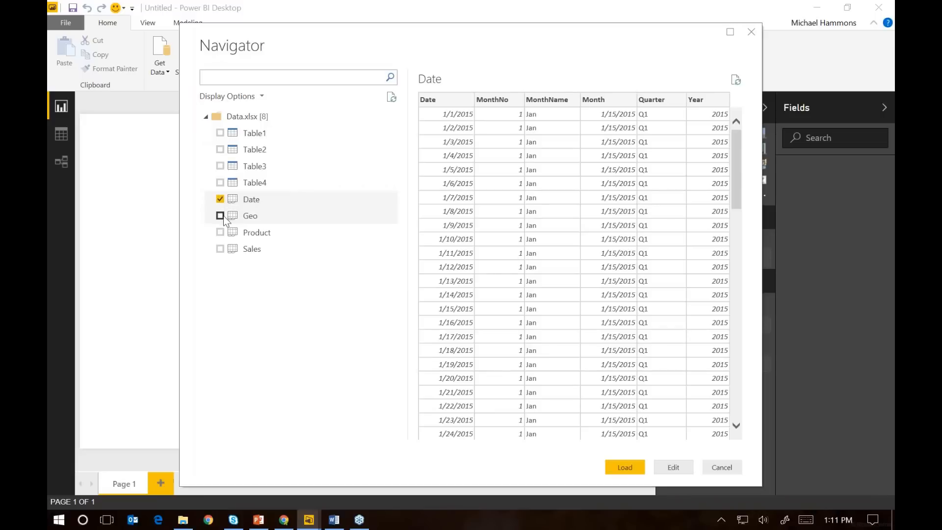
pyautogui.click(221, 216)
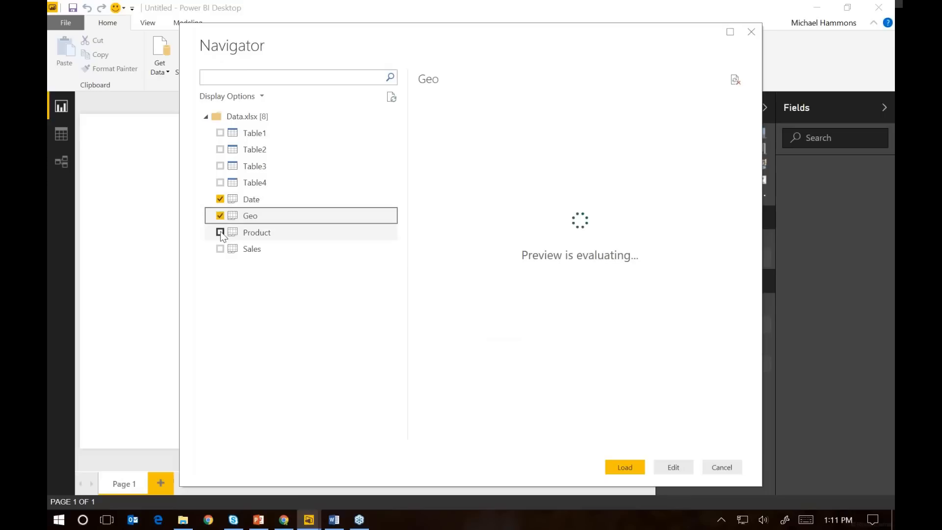
pyautogui.click(221, 233)
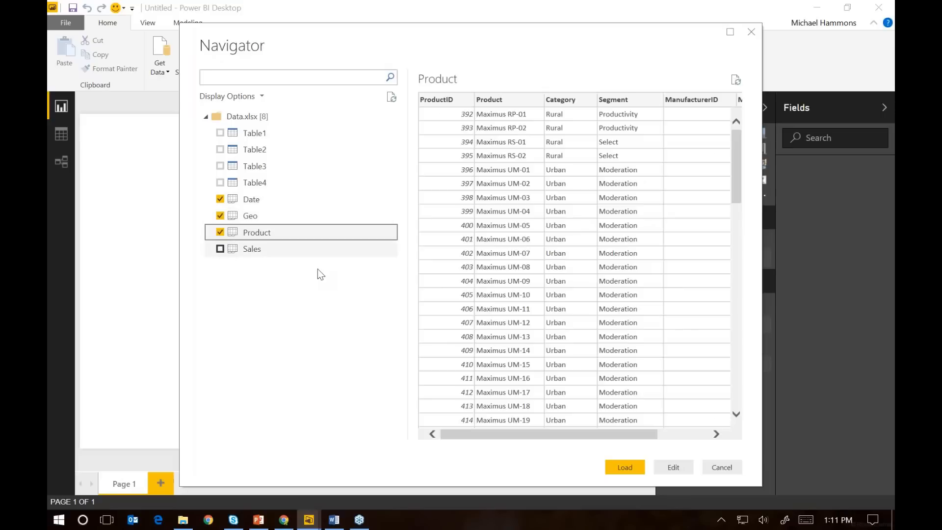
pyautogui.click(221, 249)
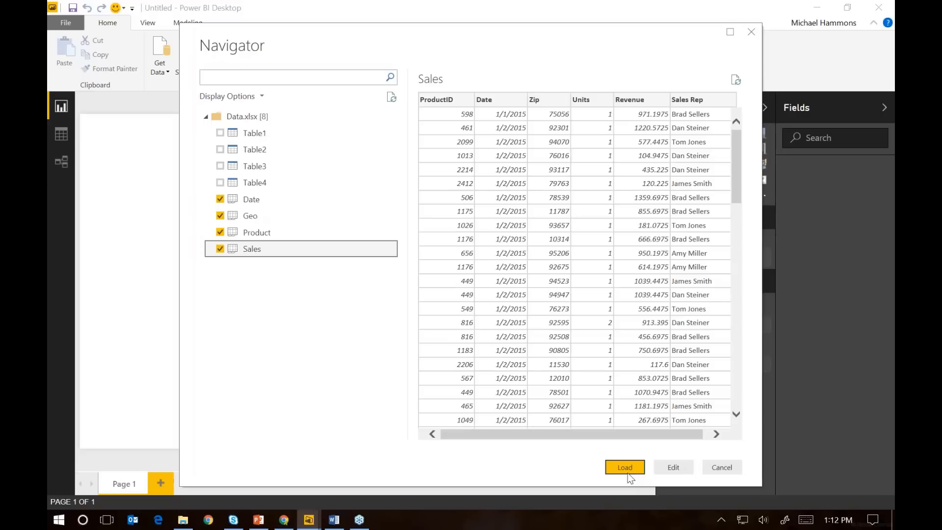
pyautogui.click(673, 467)
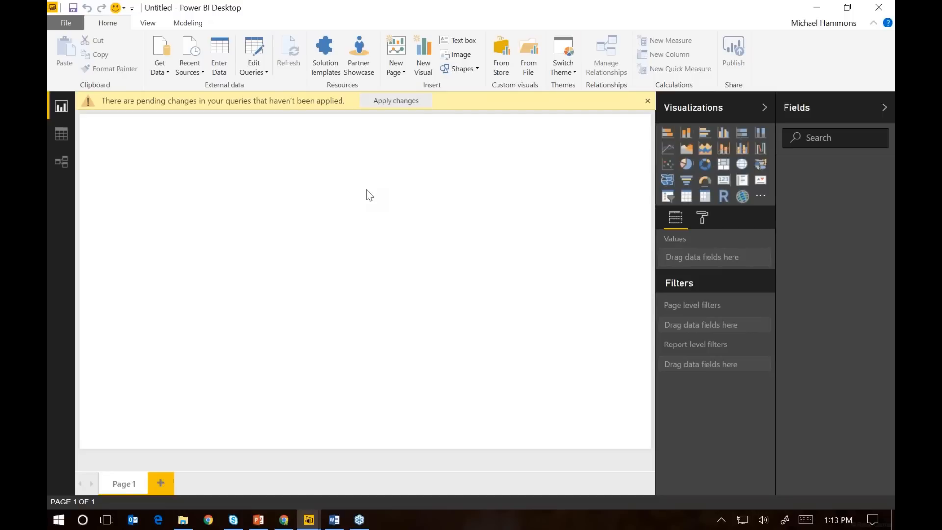
# Switch to the Query Editor window and display the Date query with its applied steps
pyautogui.hotkey('alt', 'Tab')
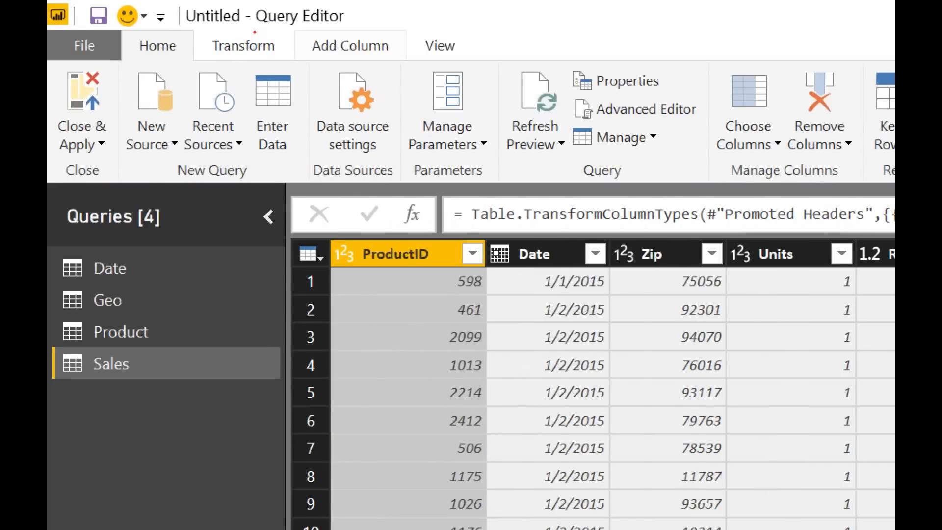
pyautogui.moveTo(255, 32); pyautogui.dragTo(216, 25)
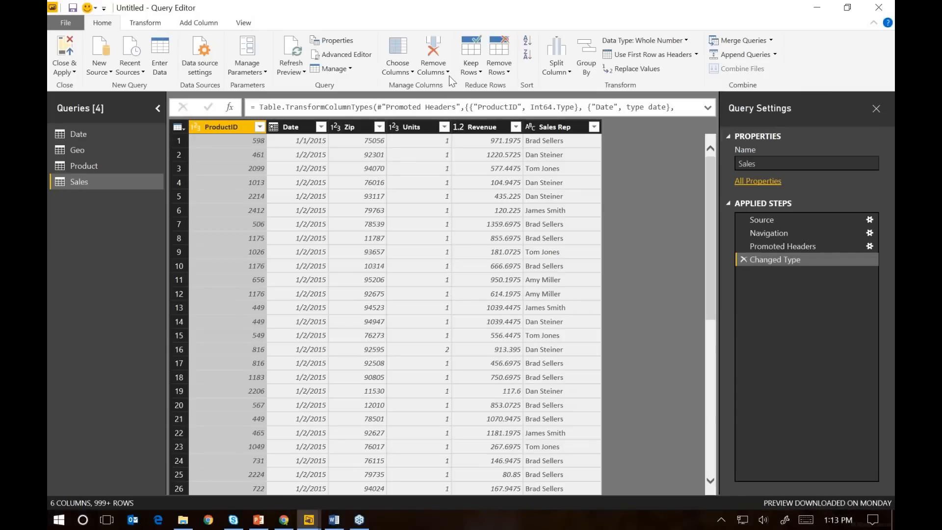
pyautogui.hotkey('alt', 'Tab')
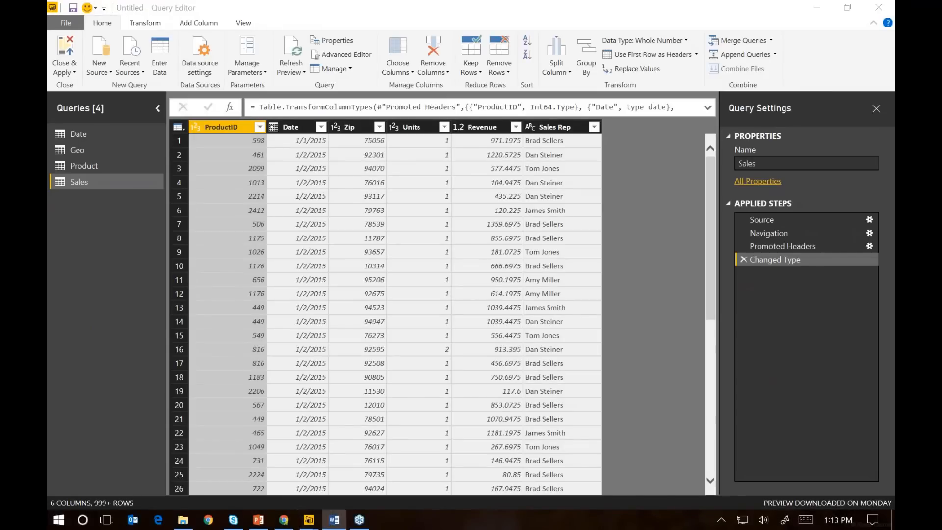
pyautogui.click(84, 134)
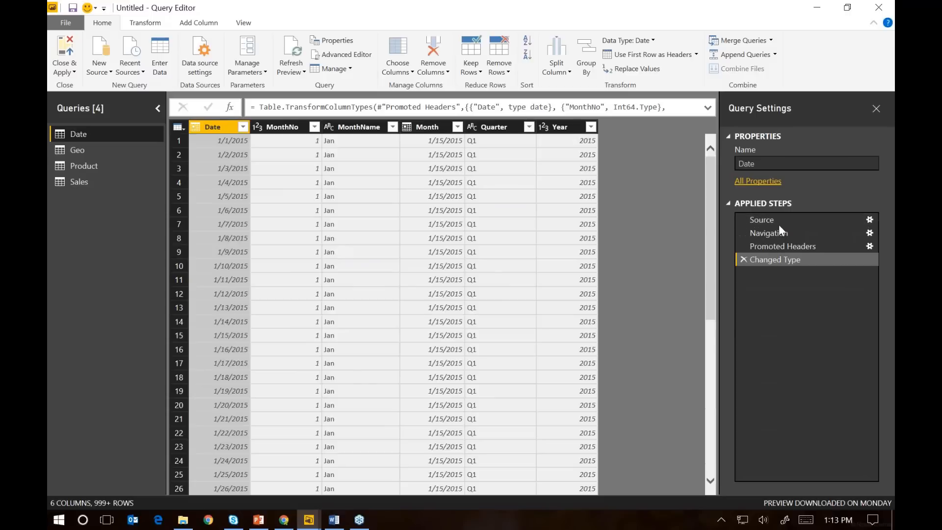
# Look through the Geo and Product queries, and return to the Date query
pyautogui.click(113, 150)
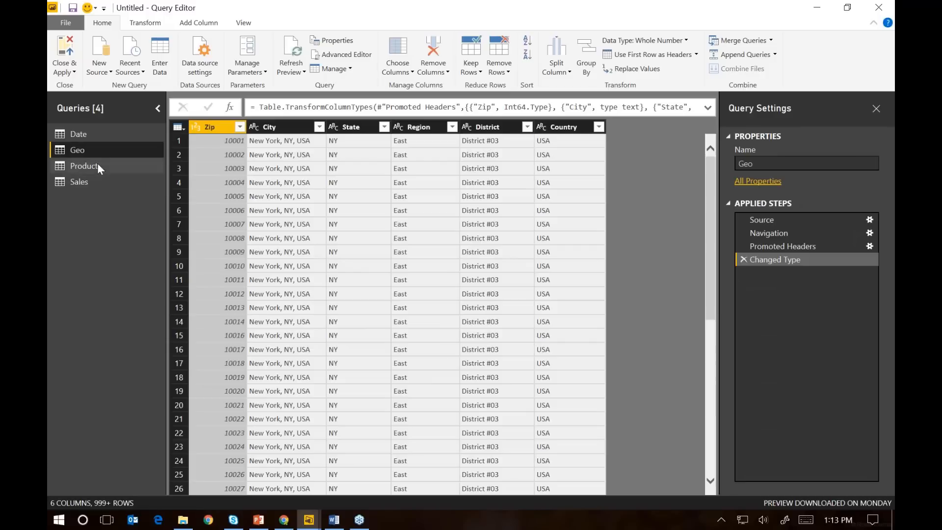
pyautogui.click(83, 166)
pyautogui.click(78, 134)
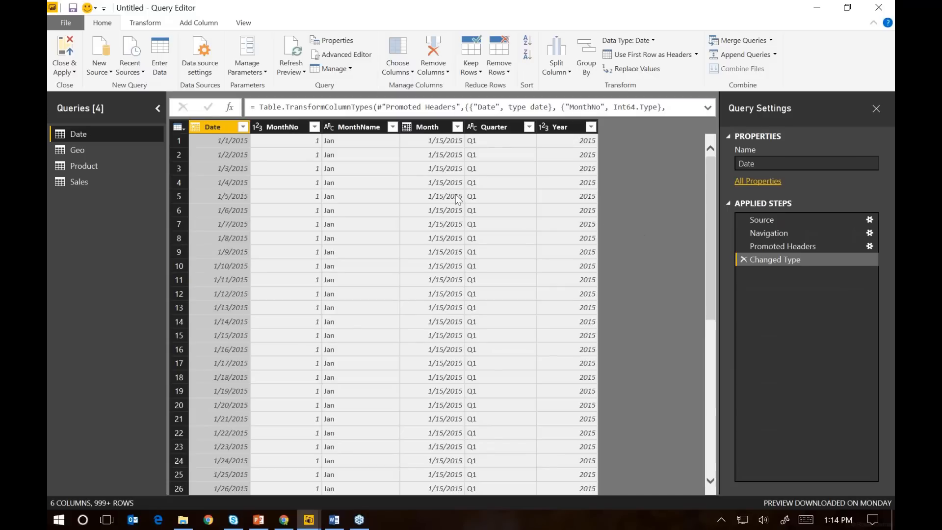
# Remove the Month column from the Date query, and compare the table at the Changed Type and Removed Columns steps
pyautogui.click(434, 128)
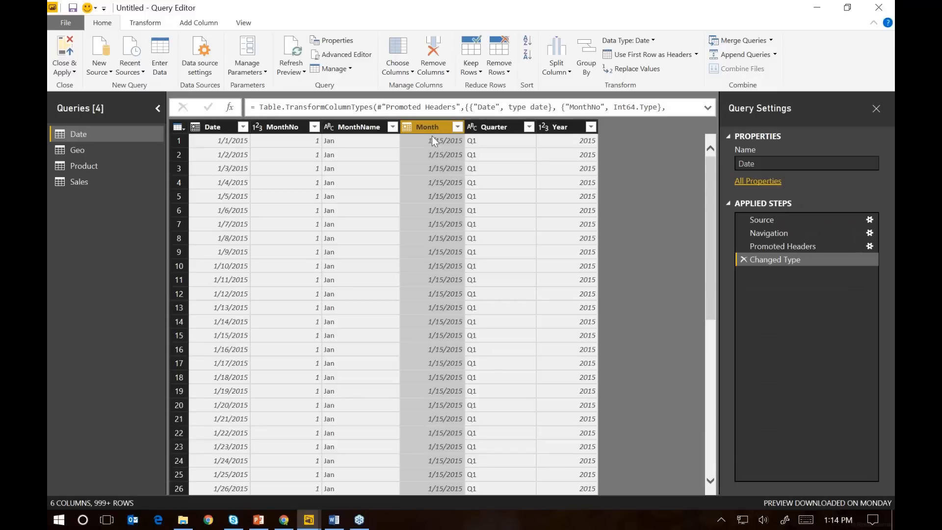
pyautogui.click(437, 72)
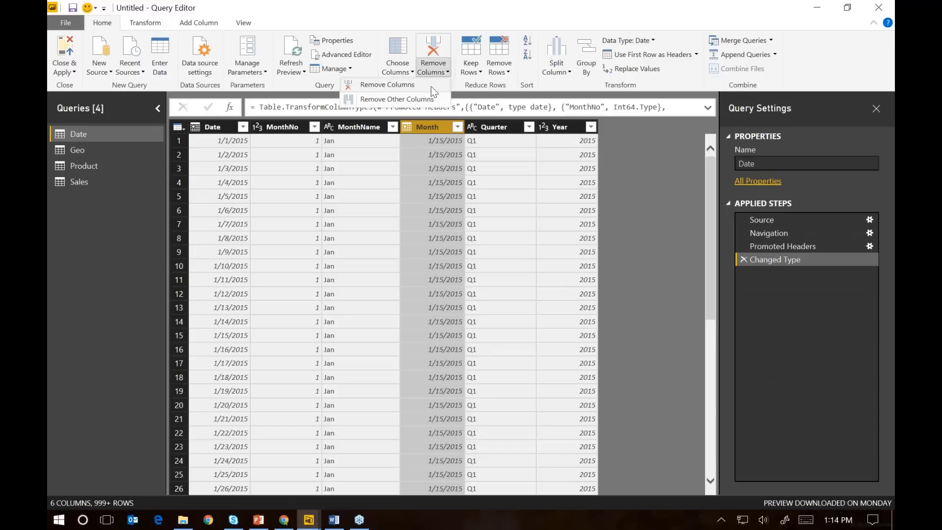
pyautogui.click(431, 86)
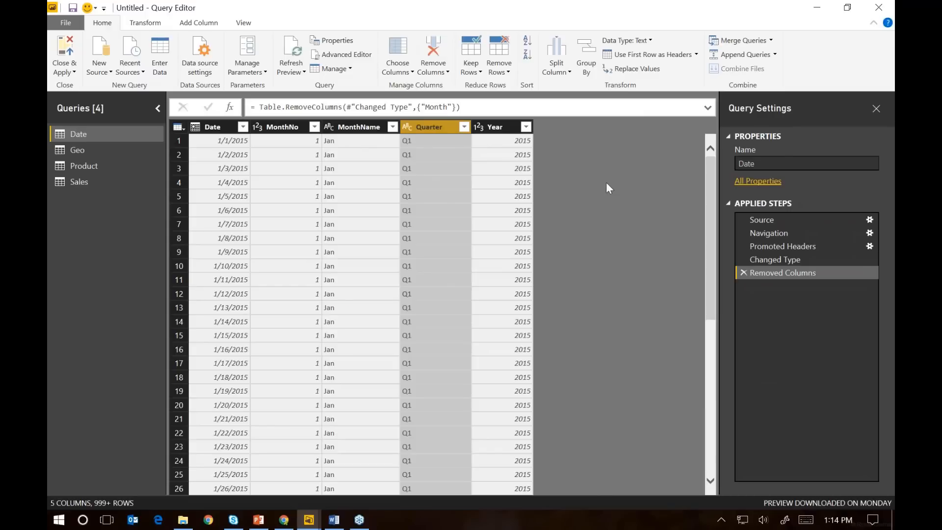
pyautogui.click(777, 256)
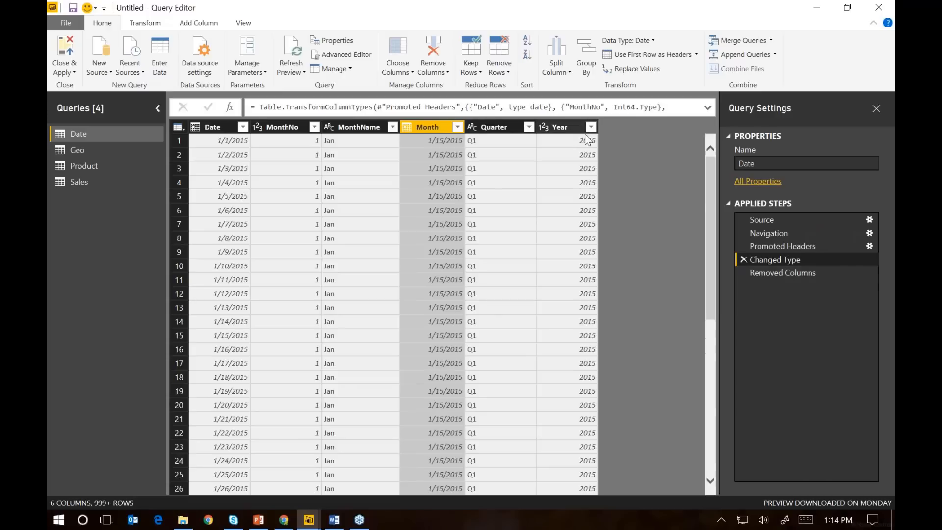
pyautogui.click(799, 278)
# Change the data type of the Date query's Year column to Text
pyautogui.click(497, 129)
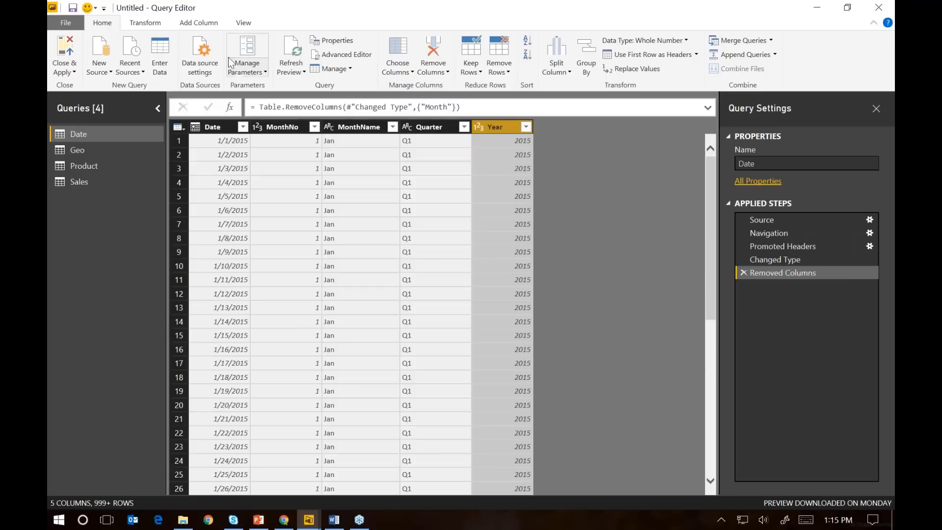
pyautogui.click(156, 27)
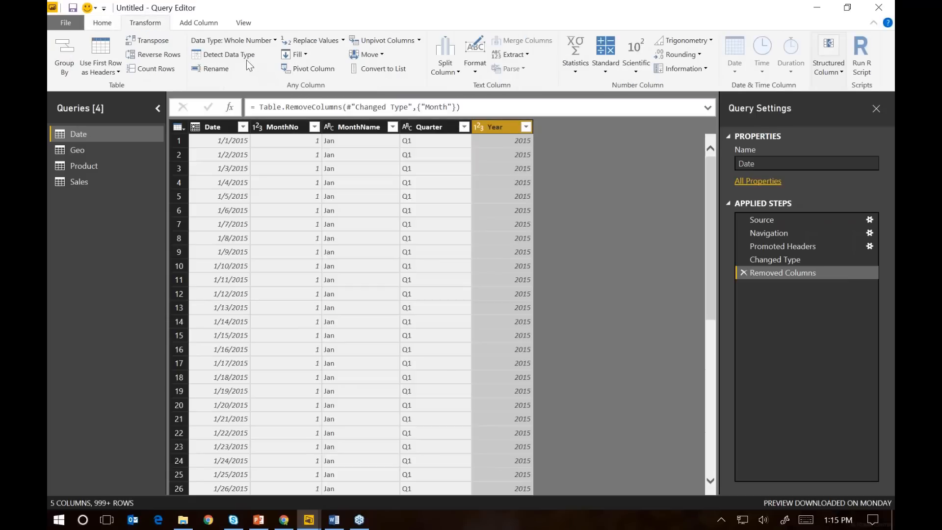
pyautogui.click(249, 42)
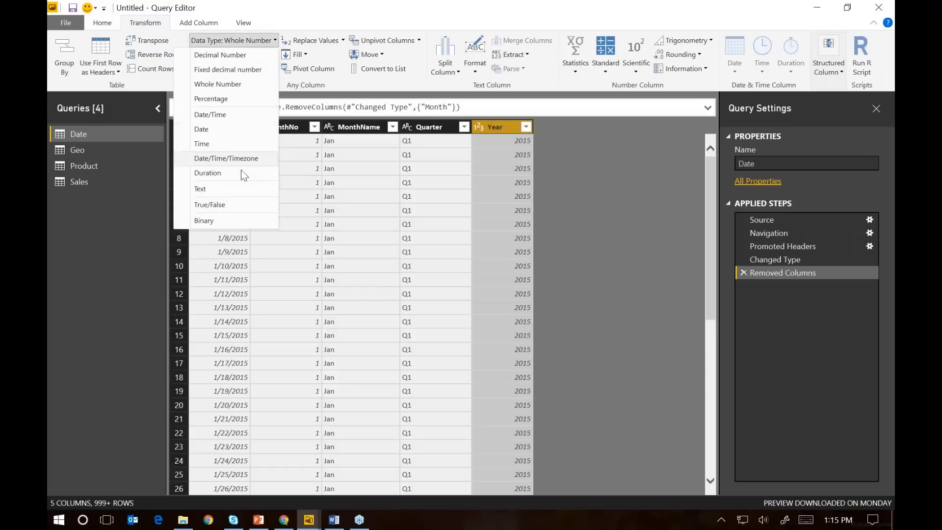
pyautogui.click(237, 190)
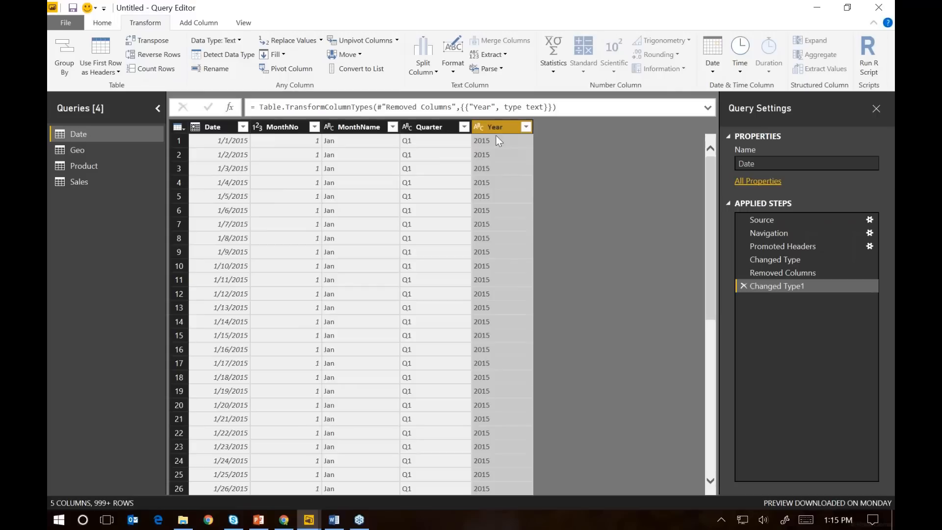
# Check the Product and Sales queries, and close the Query Editor with all changes applied to load the tables
pyautogui.click(112, 169)
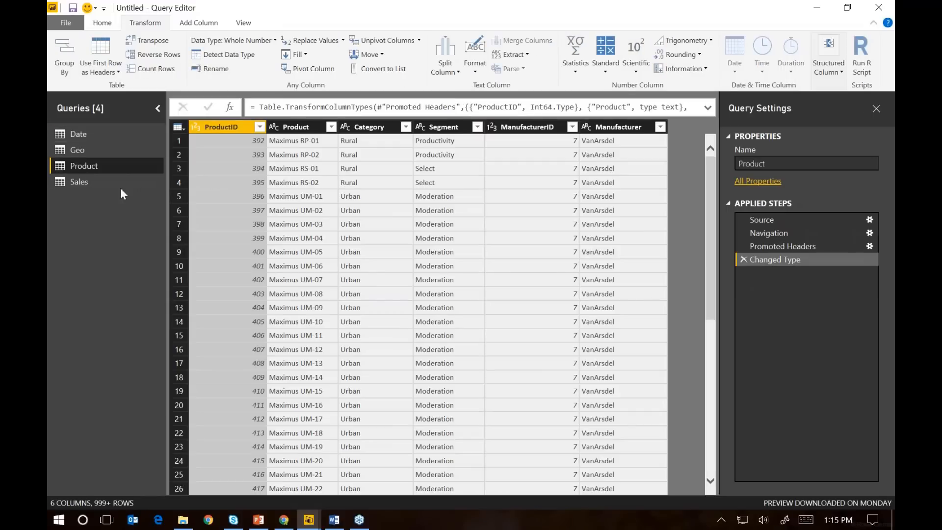
pyautogui.click(112, 182)
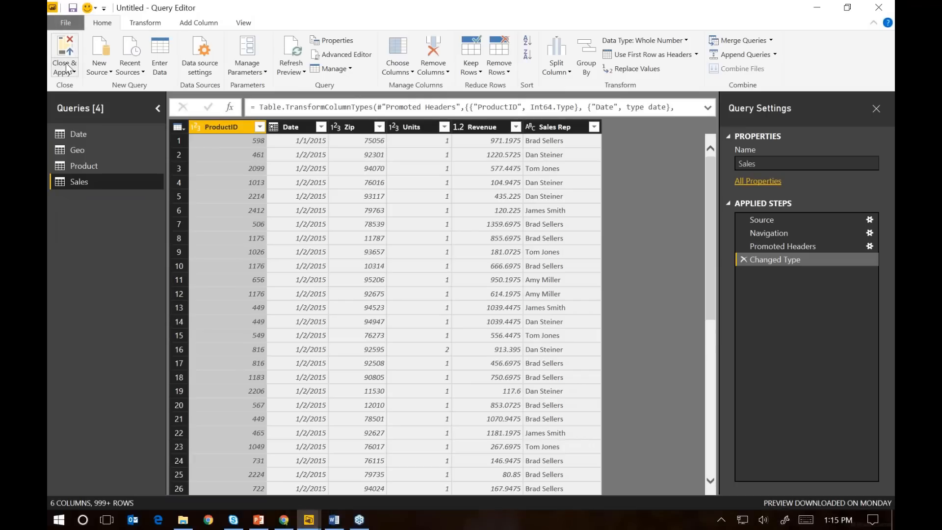
pyautogui.click(84, 142)
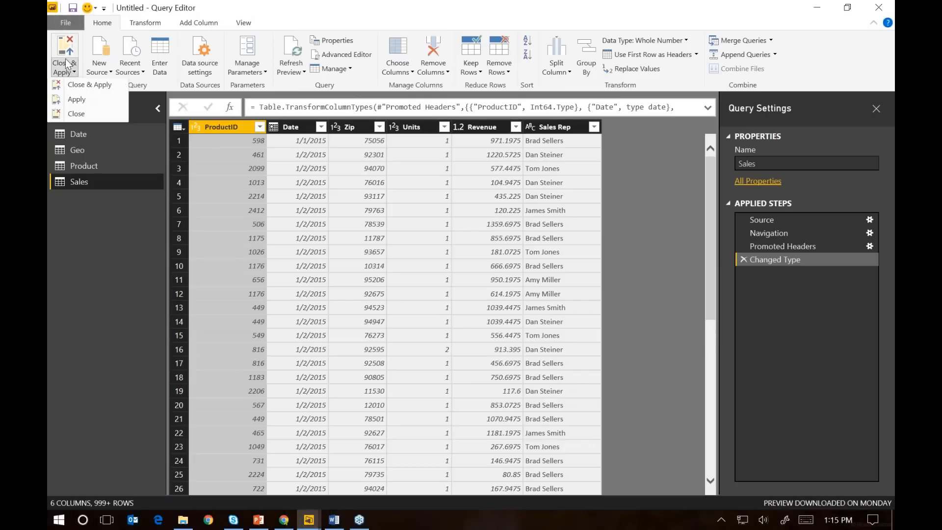
pyautogui.click(102, 86)
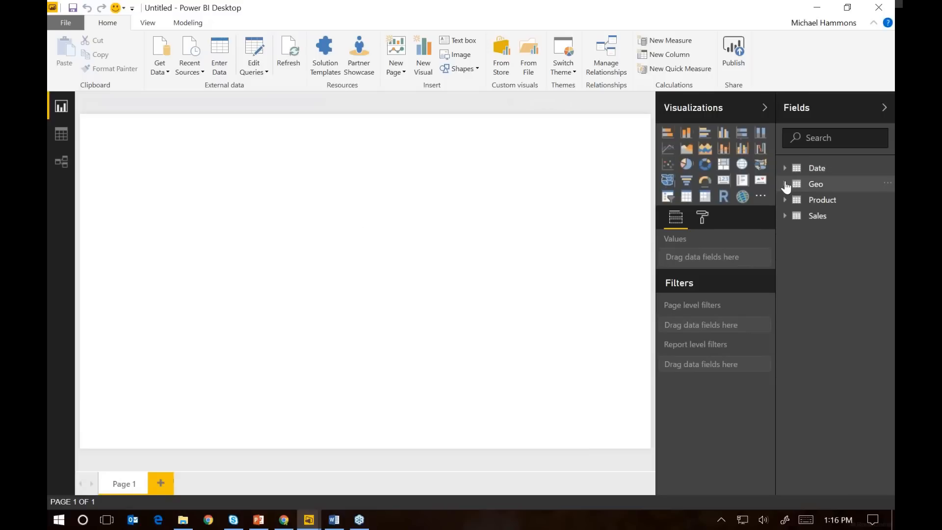
# Inspect the Geo table's fields, and display the rows of the Product table in the Data view
pyautogui.click(793, 185)
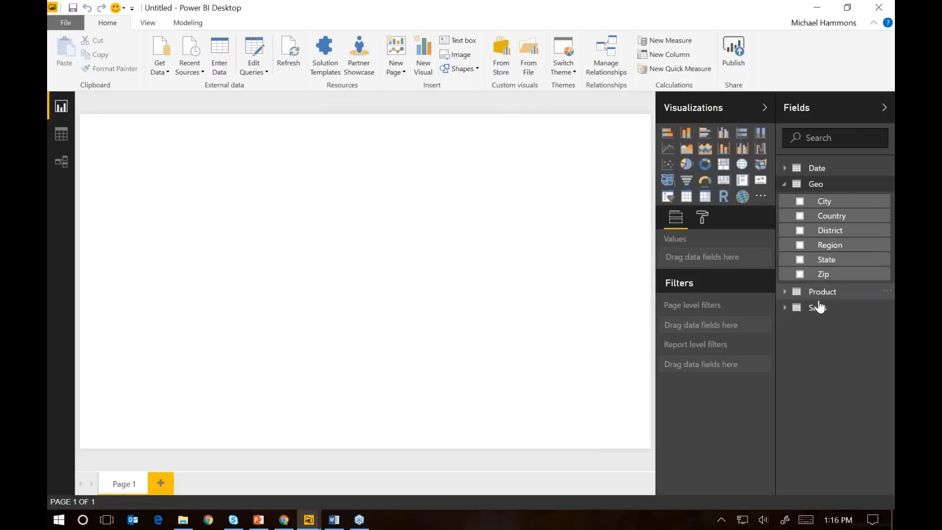
pyautogui.click(786, 186)
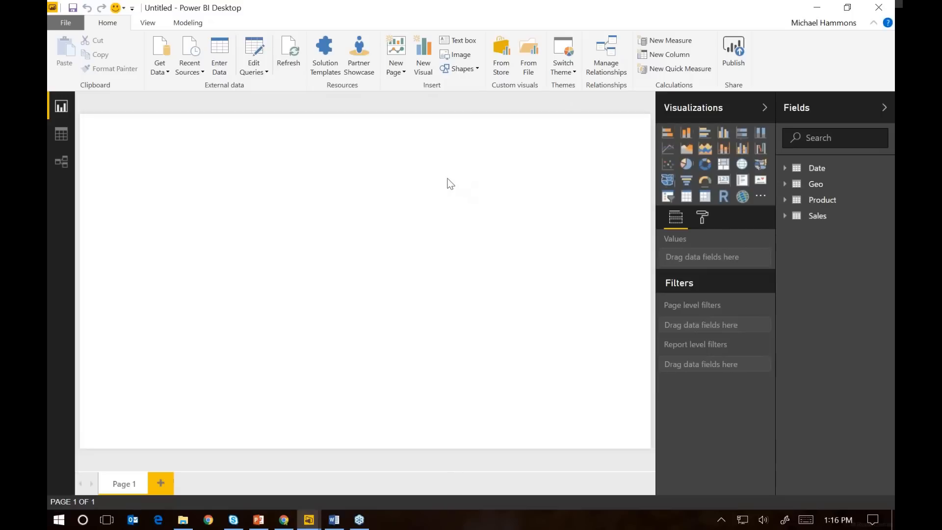
pyautogui.click(74, 136)
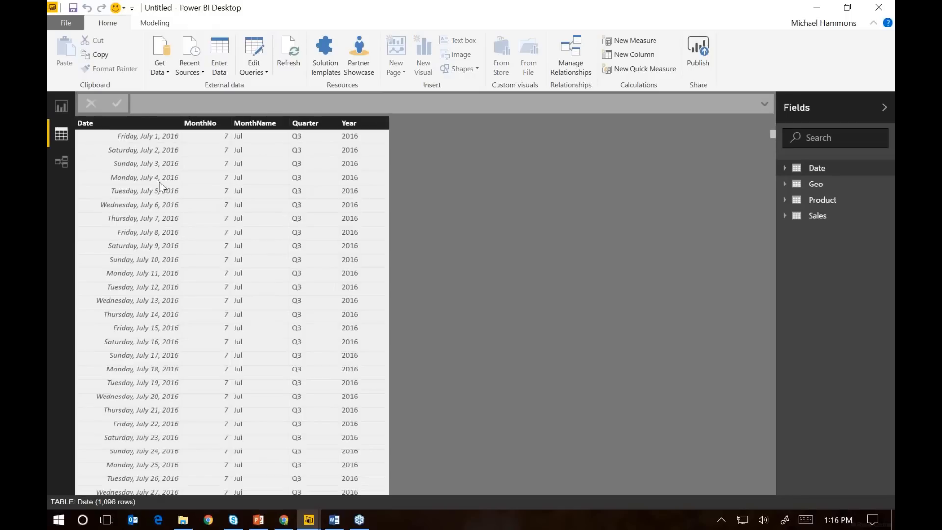
pyautogui.click(808, 203)
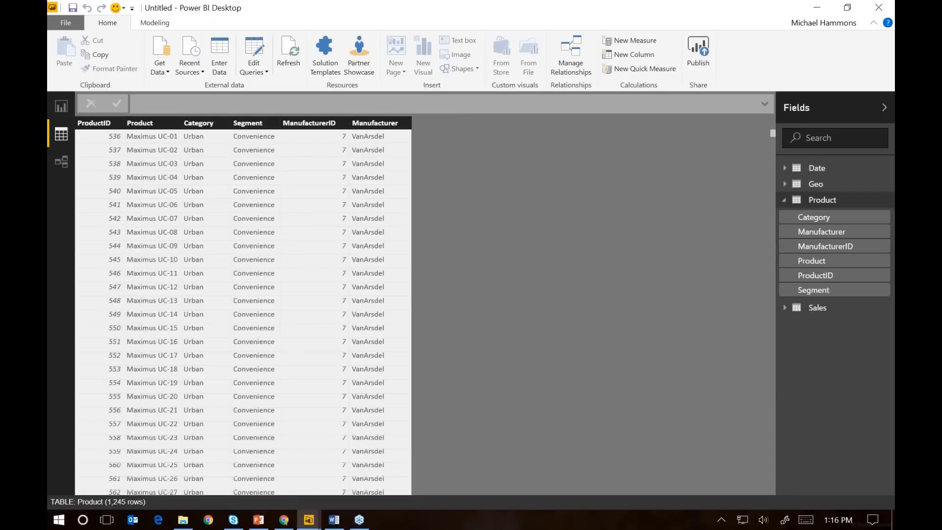
# Switch to File Explorer and open DAX Formulas.txt from the Calcs folder inside C:\DIAH
pyautogui.hotkey('alt', 'Tab')
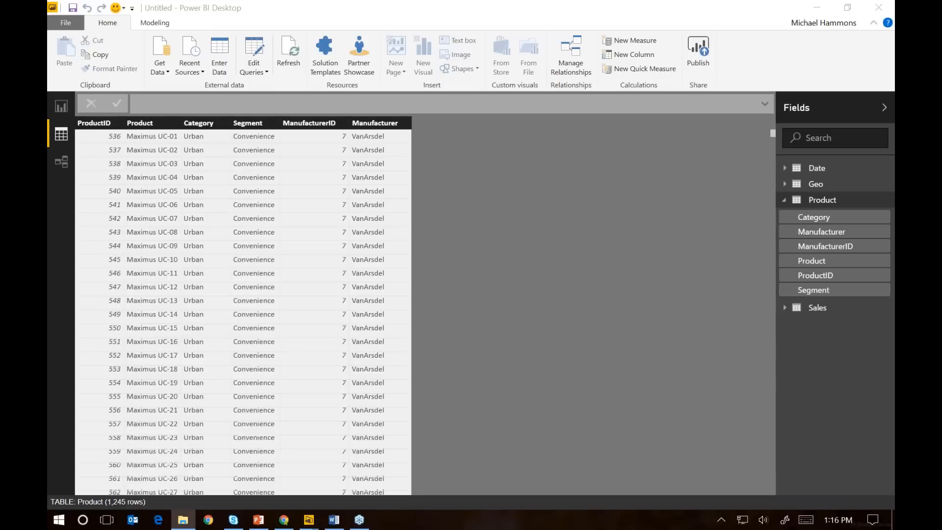
pyautogui.moveTo(49, 233); pyautogui.dragTo(623, 223)
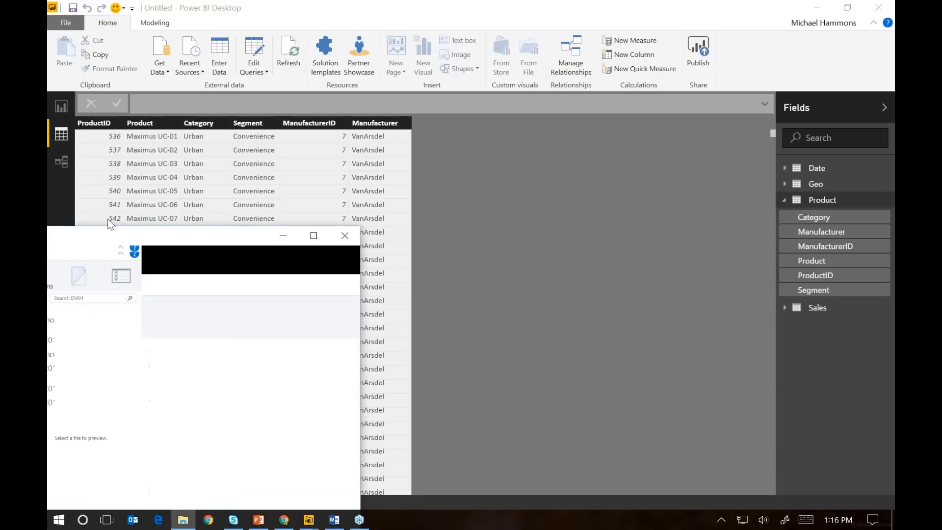
pyautogui.click(100, 243)
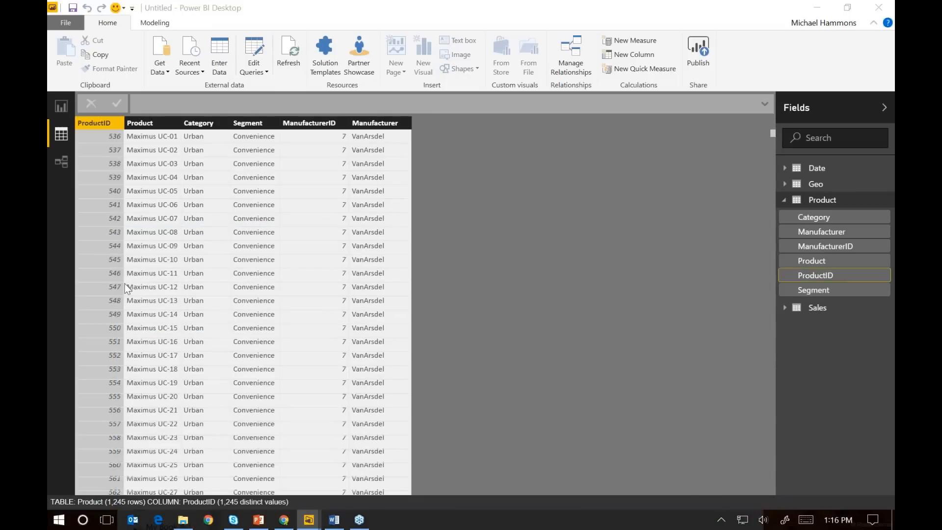
pyautogui.hotkey('alt', 'Tab')
pyautogui.moveTo(423, 218); pyautogui.dragTo(464, 133)
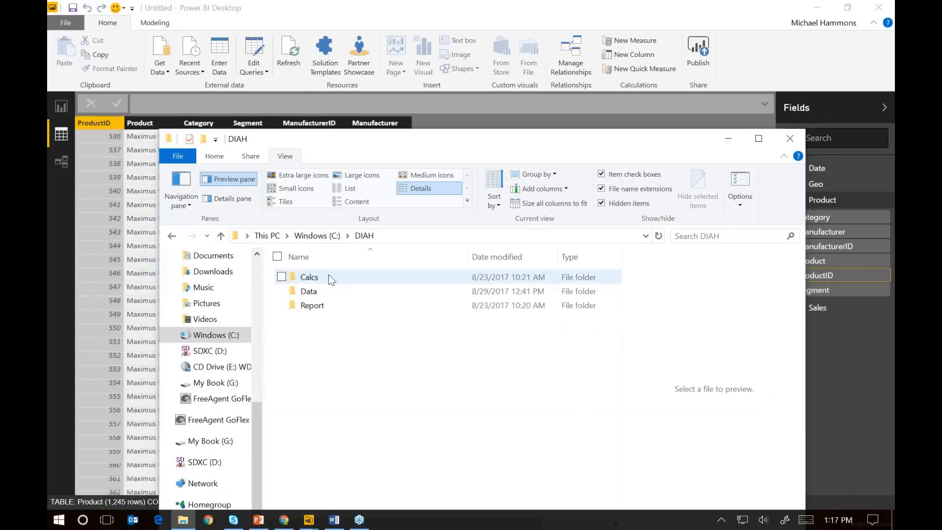
pyautogui.doubleClick(332, 280)
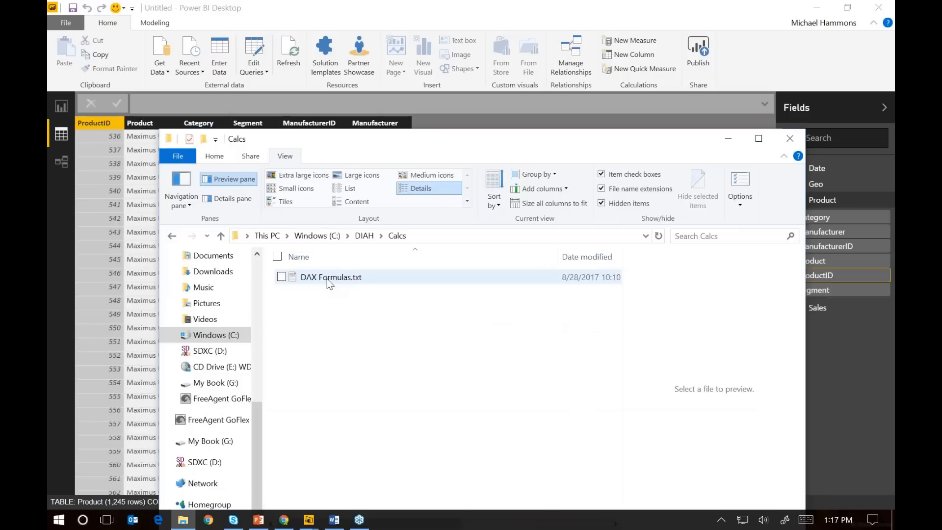
pyautogui.doubleClick(330, 281)
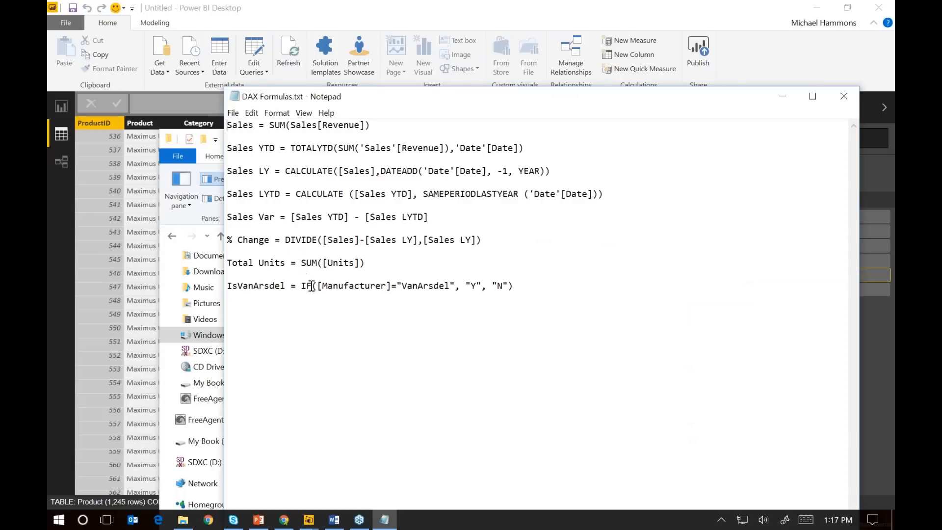
# Copy the last formula into Power BI Desktop as a new Product column, IsVanArsdel = IF([Manufacturer]="VanArsdel", "Y", "N"), and check its rows
pyautogui.moveTo(532, 286); pyautogui.dragTo(225, 285)
pyautogui.hotkey('ctrl', 'c')
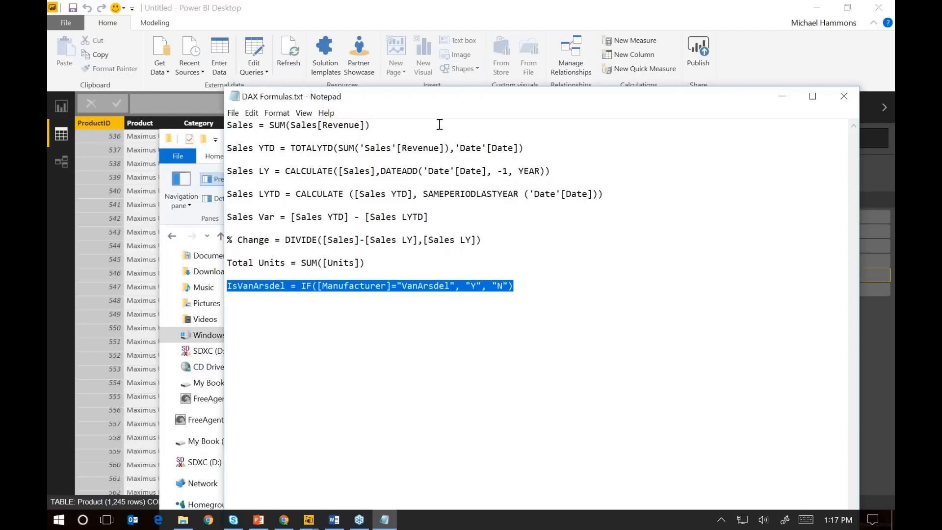
pyautogui.hotkey('alt', 'Tab')
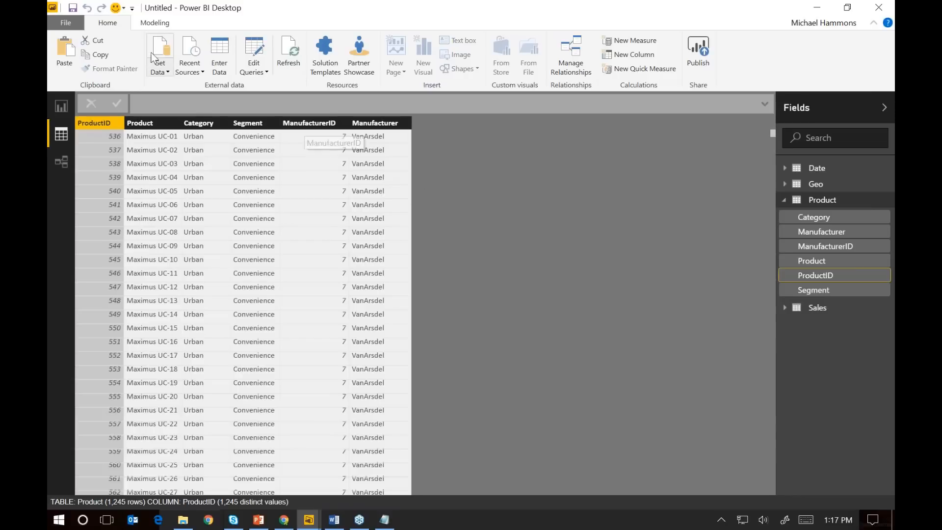
pyautogui.click(159, 25)
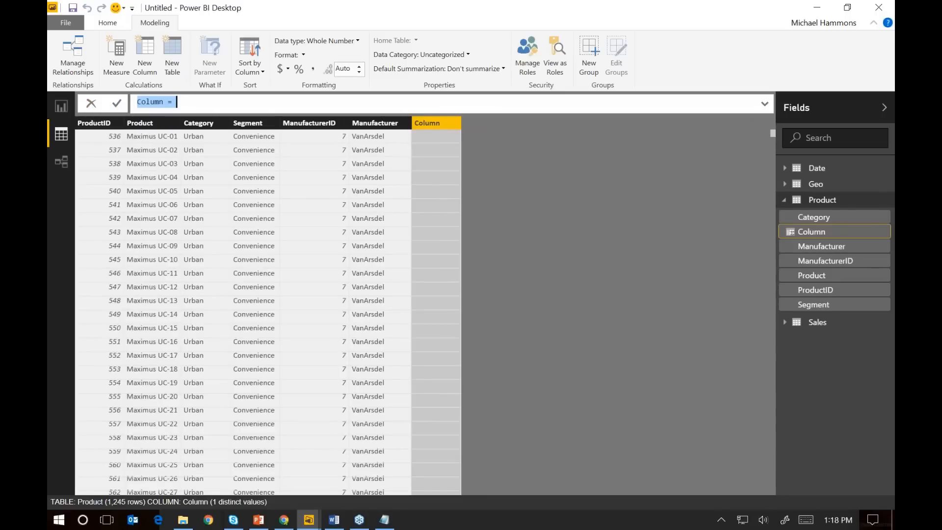
pyautogui.hotkey('ctrl', 'v')
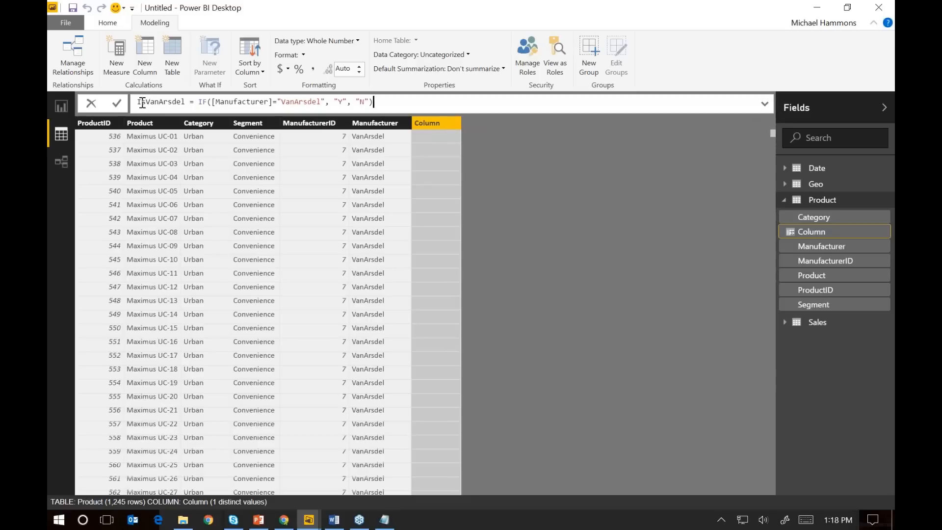
pyautogui.moveTo(142, 103); pyautogui.dragTo(181, 103)
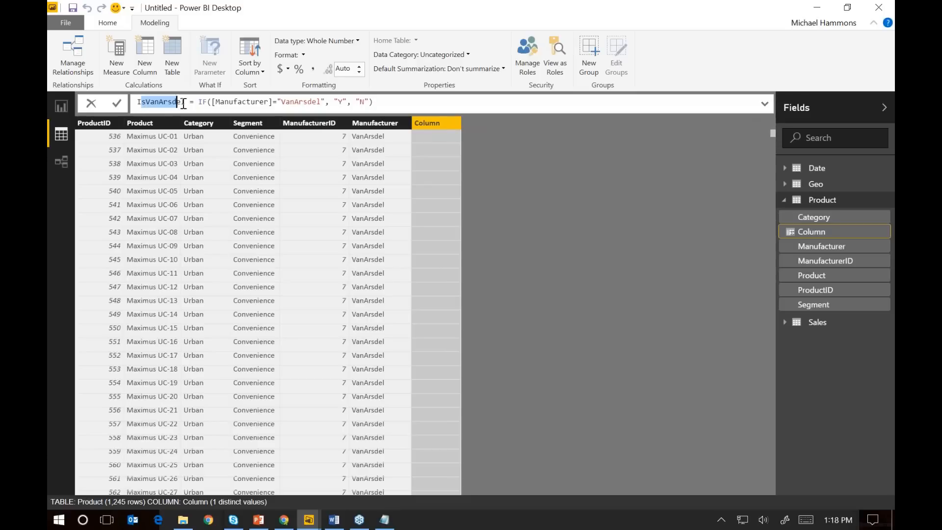
pyautogui.click(210, 103)
pyautogui.write('(')
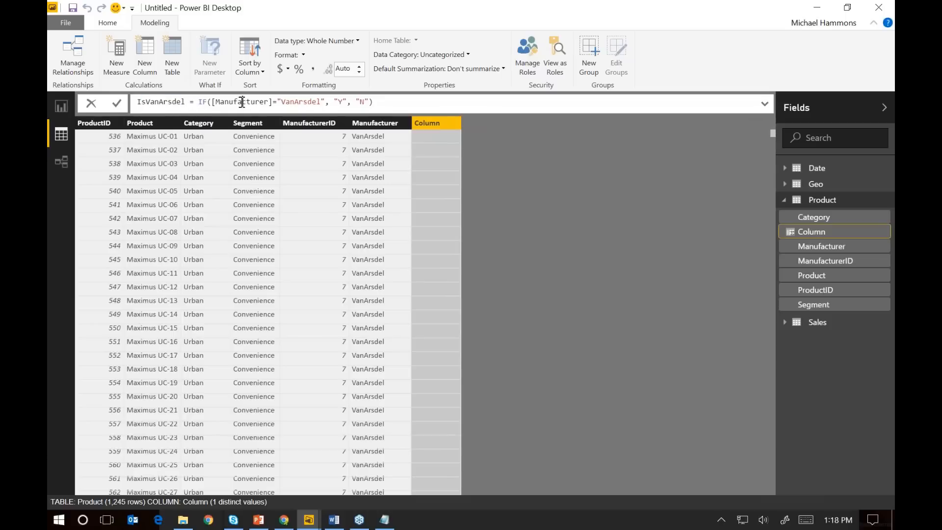
pyautogui.click(242, 102)
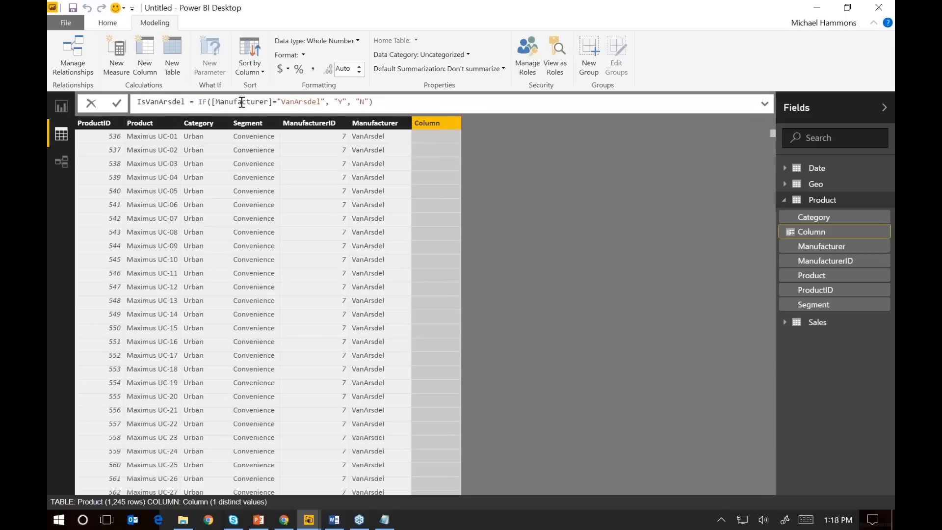
pyautogui.click(378, 136)
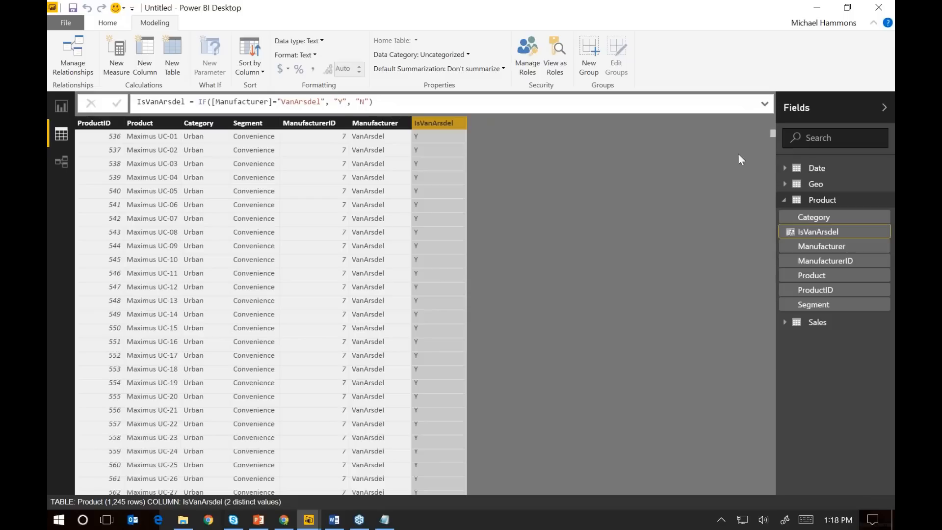
pyautogui.moveTo(776, 136); pyautogui.dragTo(430, 336)
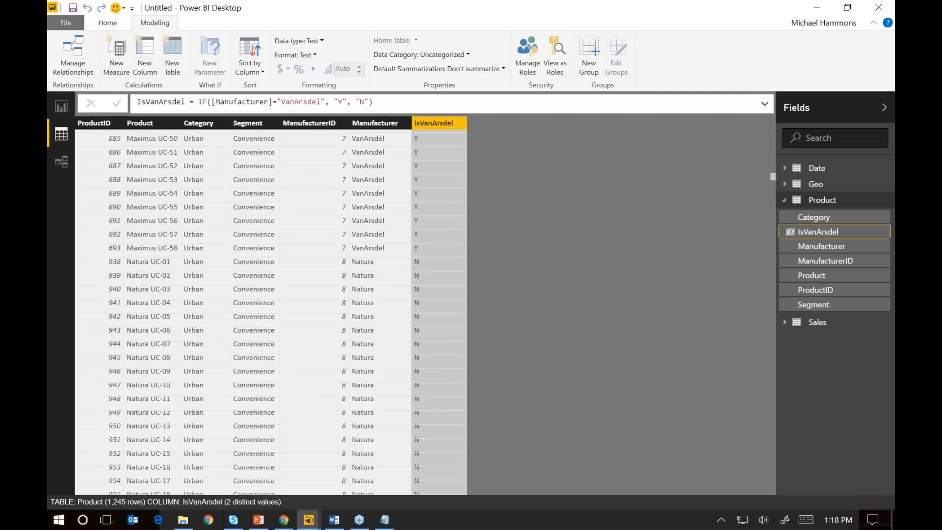
# Switch back to DAX Formulas.txt in Notepad, and clear the text selection to examine the sales measure formulas
pyautogui.hotkey('alt', 'Tab')
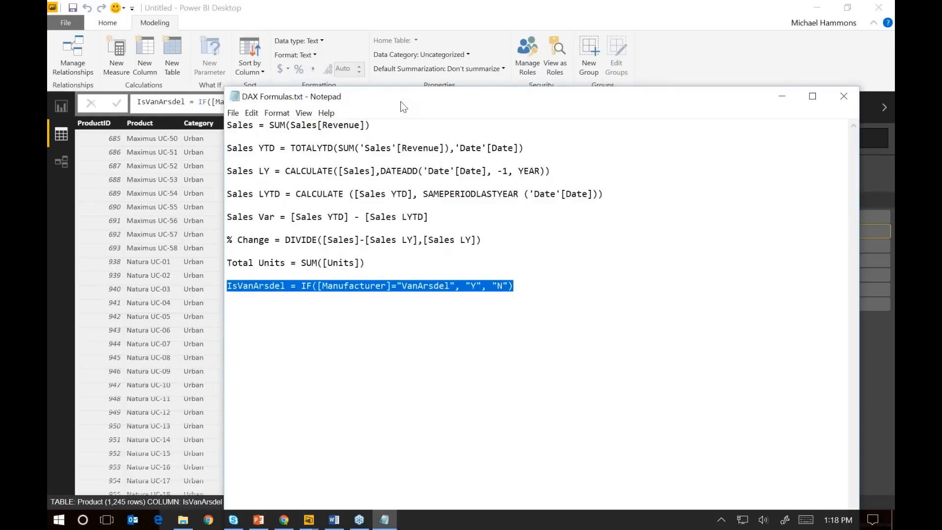
pyautogui.moveTo(400, 102); pyautogui.dragTo(414, 103)
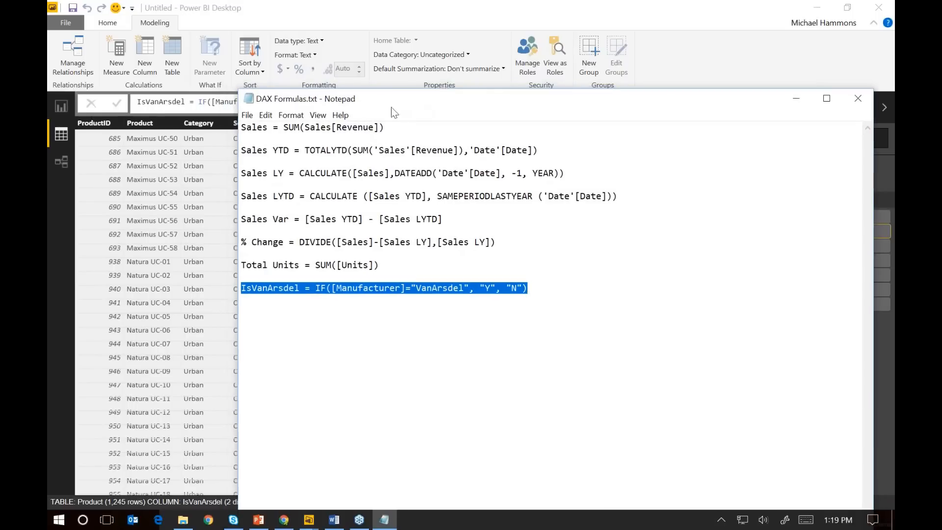
pyautogui.click(295, 131)
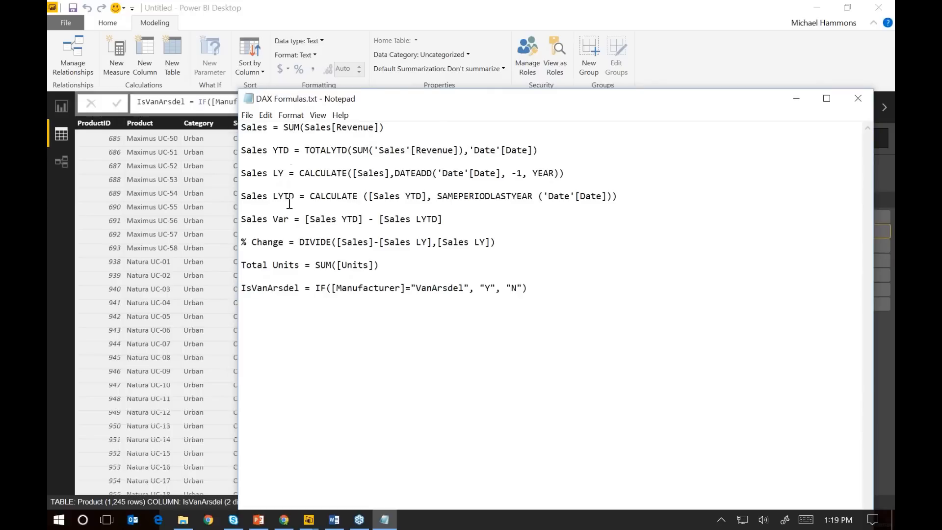
# Copy the first formula from DAX Formulas.txt into Power BI Desktop as a new measure in the Sales table, Sales = SUM(Sales[Revenue])
pyautogui.moveTo(406, 133); pyautogui.dragTo(241, 129)
pyautogui.hotkey('ctrl', 'c')
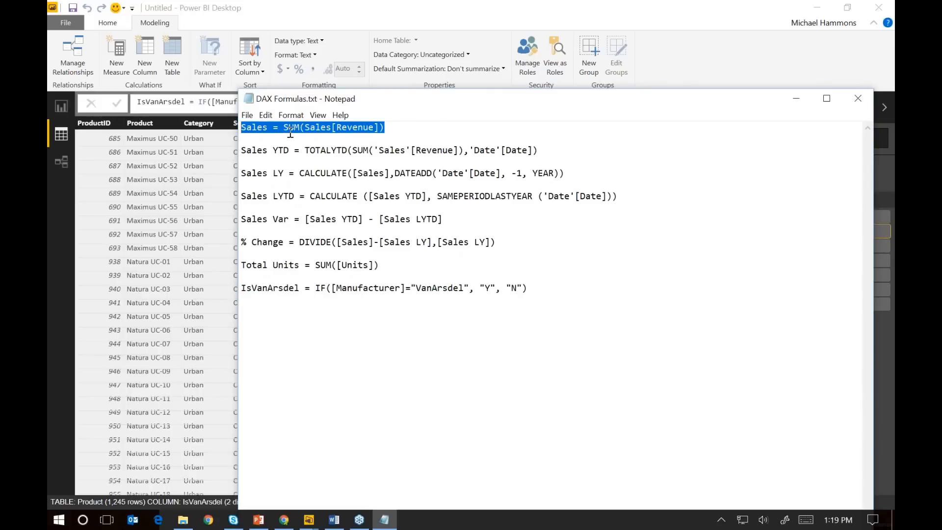
pyautogui.click(413, 26)
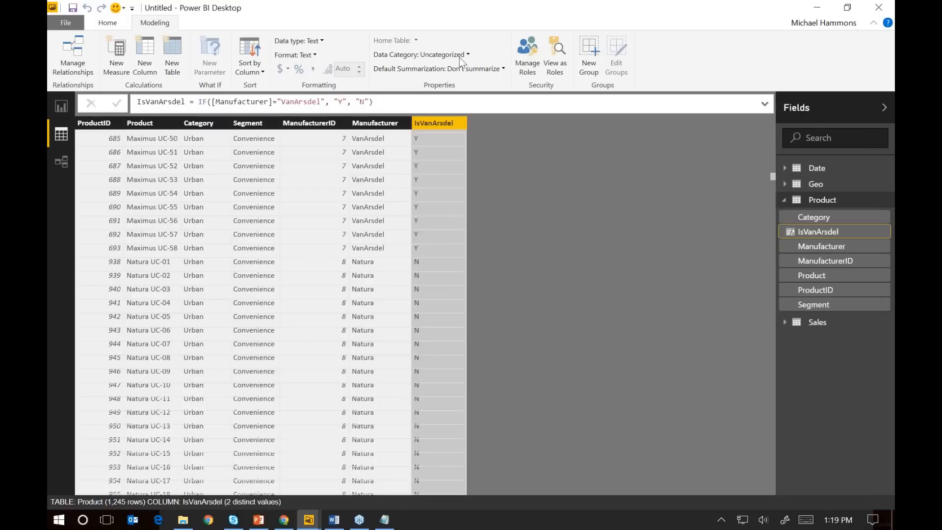
pyautogui.click(821, 330)
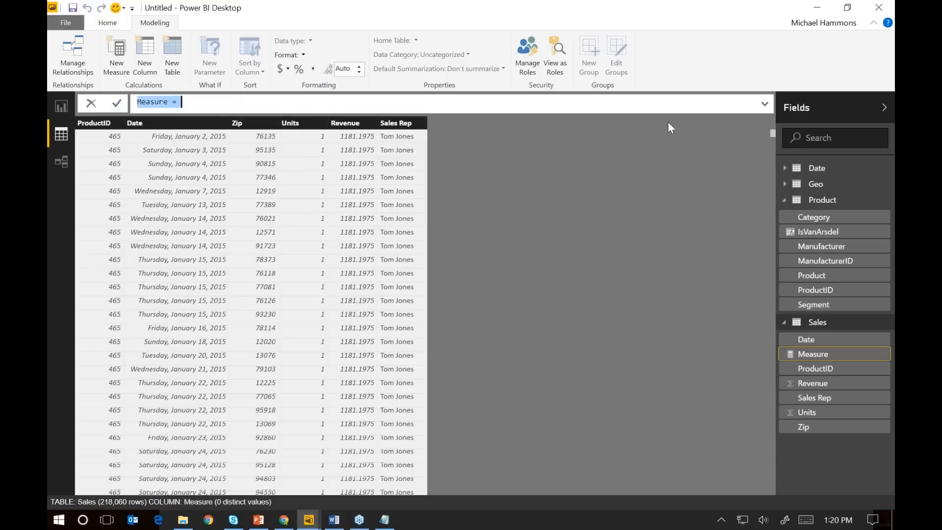
pyautogui.click(765, 104)
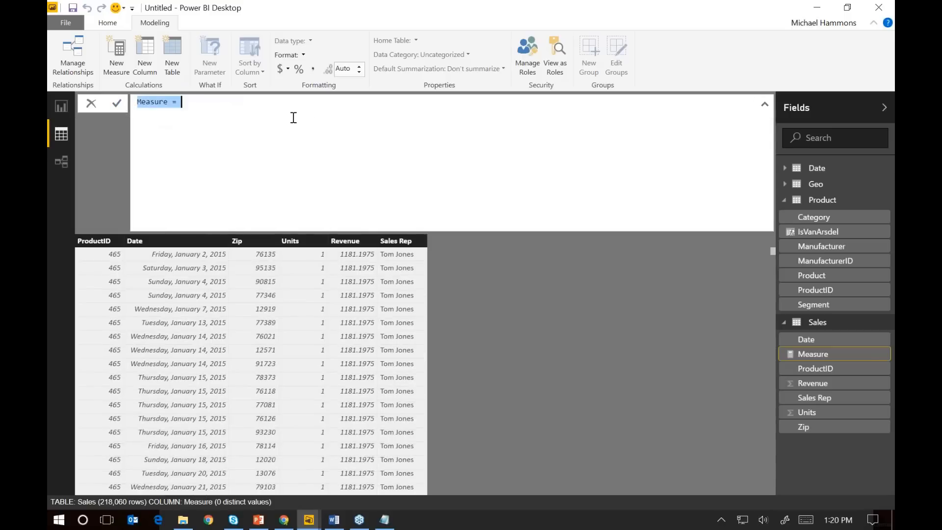
pyautogui.hotkey('ctrl', 'v')
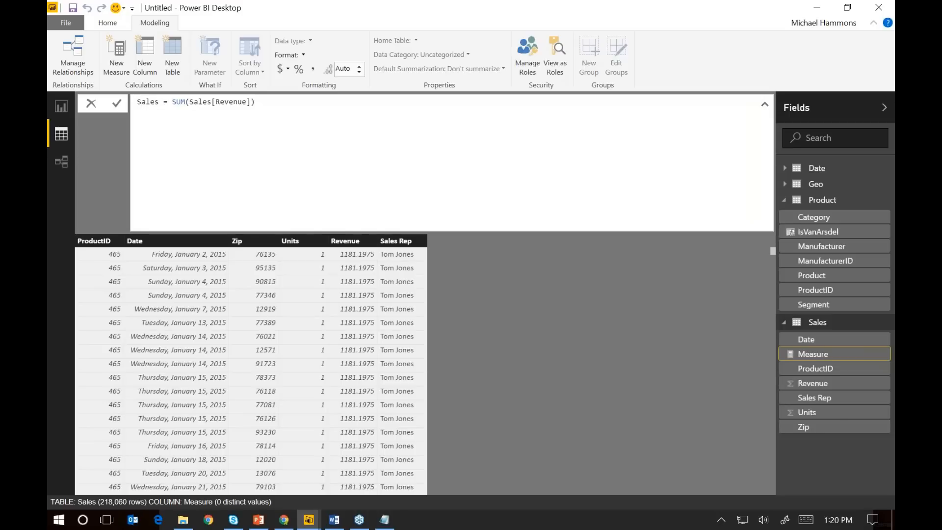
pyautogui.click(195, 103)
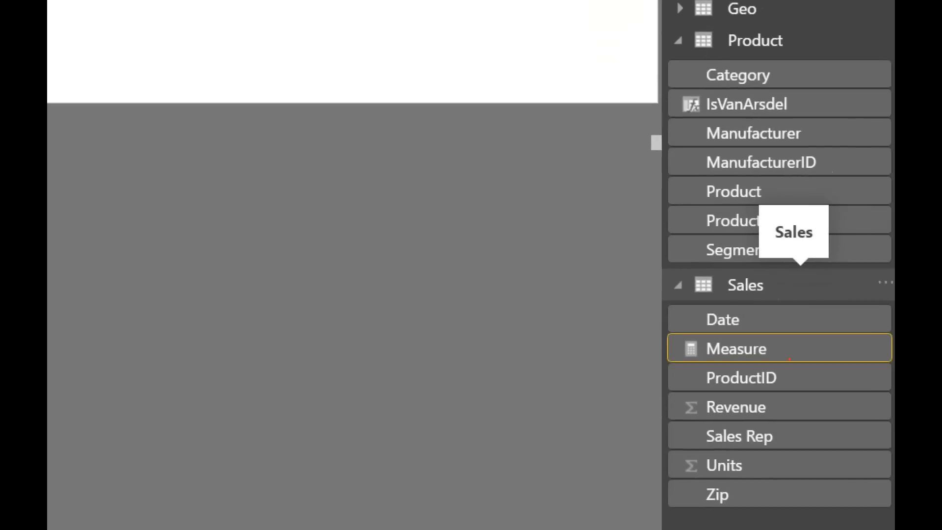
pyautogui.moveTo(742, 277)
pyautogui.mouseDown()
pyautogui.moveTo(723, 297)
pyautogui.moveTo(718, 283)
pyautogui.mouseUp()
pyautogui.moveTo(727, 391)
pyautogui.mouseDown()
pyautogui.moveTo(769, 442)
pyautogui.moveTo(710, 389)
pyautogui.mouseUp()
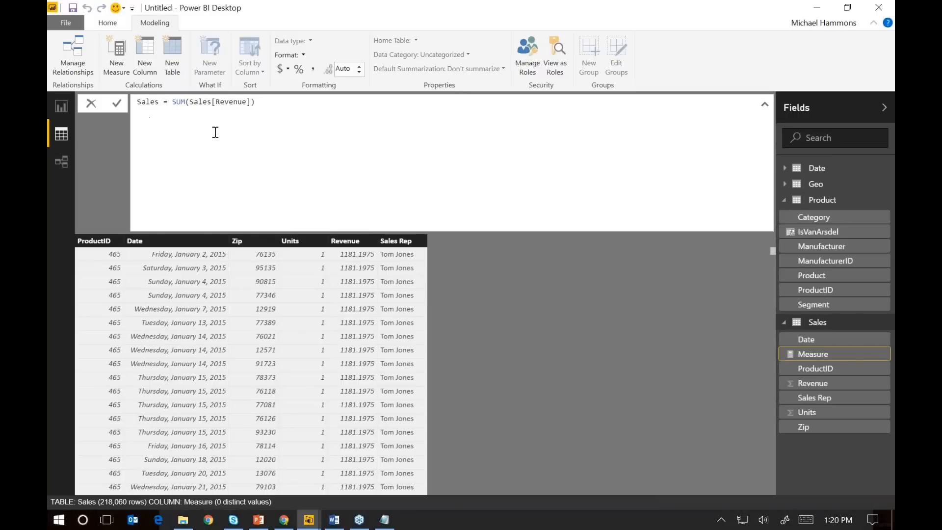
pyautogui.click(118, 104)
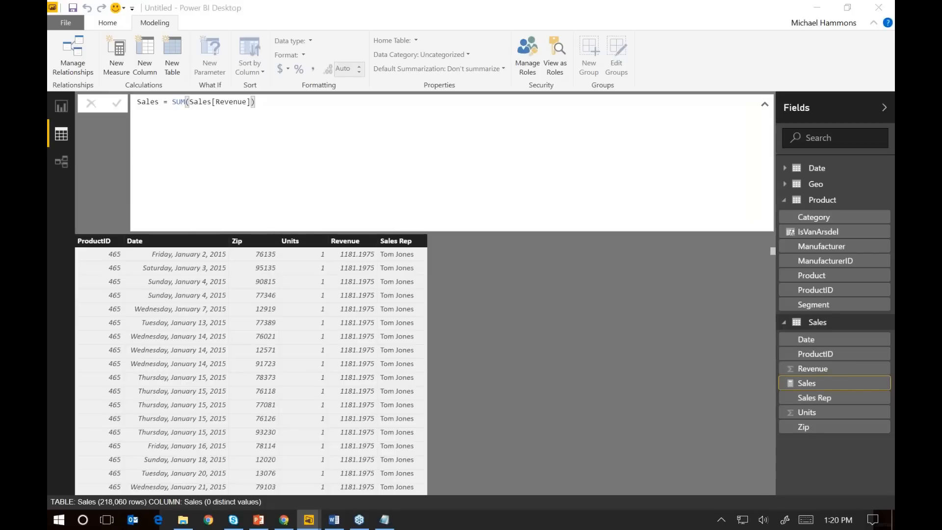
# Copy the second formula from Notepad into Power BI Desktop as a new Sales table measure, Sales YTD = TOTALYTD(SUM('Sales'[Revenue]),'Date'[Date])
pyautogui.click(385, 520)
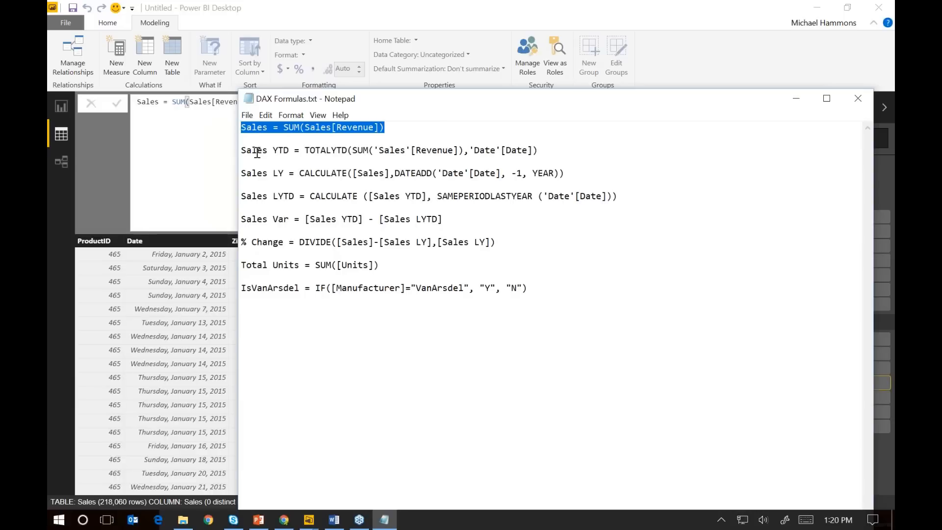
pyautogui.moveTo(540, 152); pyautogui.dragTo(241, 154)
pyautogui.hotkey('ctrl', 'c')
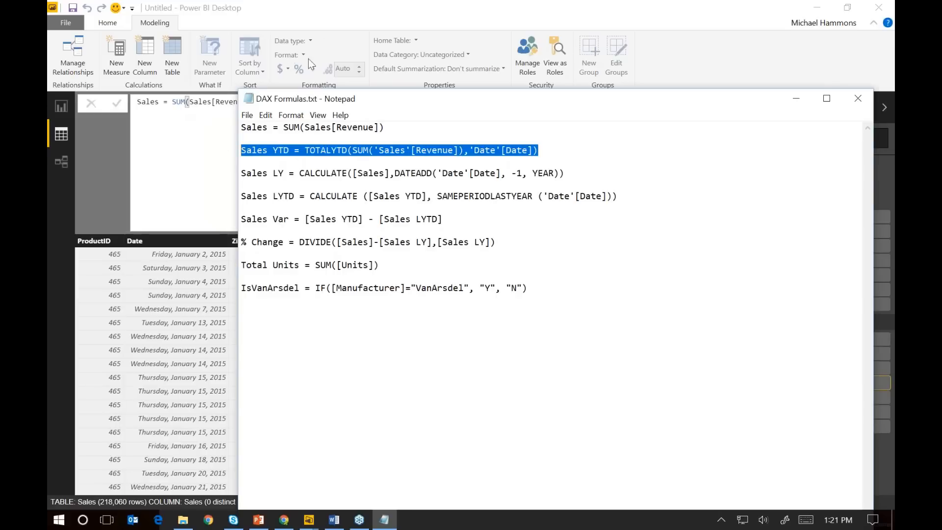
pyautogui.click(347, 29)
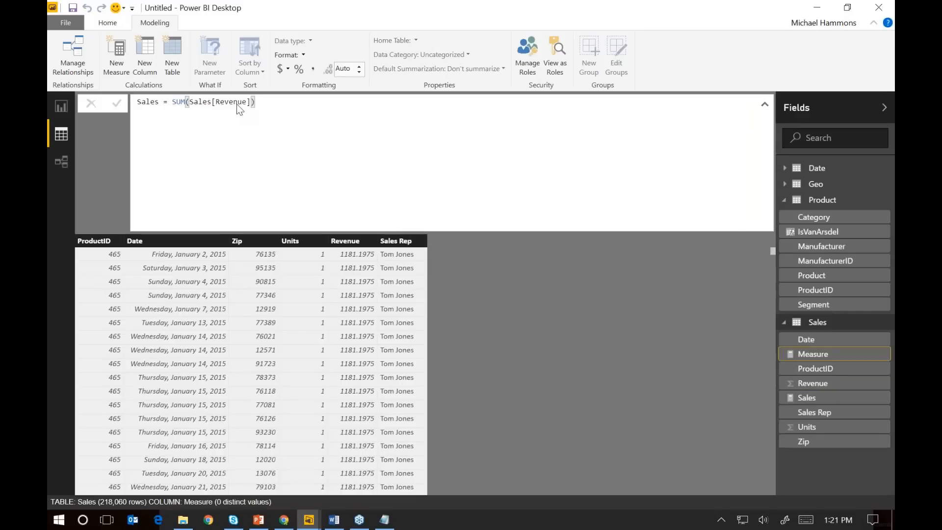
pyautogui.hotkey('ctrl', 'a')
pyautogui.hotkey('ctrl', 'v')
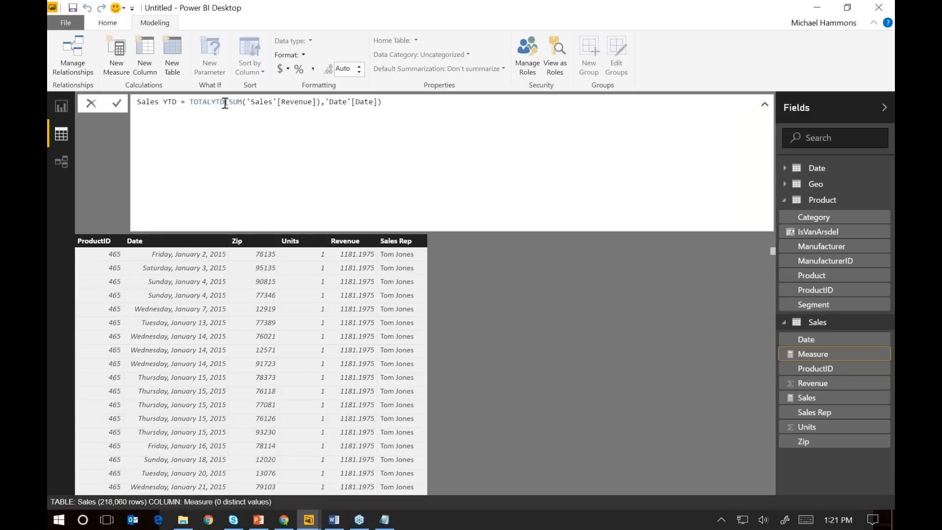
pyautogui.click(225, 103)
pyautogui.click(235, 105)
pyautogui.click(269, 106)
pyautogui.click(304, 105)
pyautogui.click(120, 104)
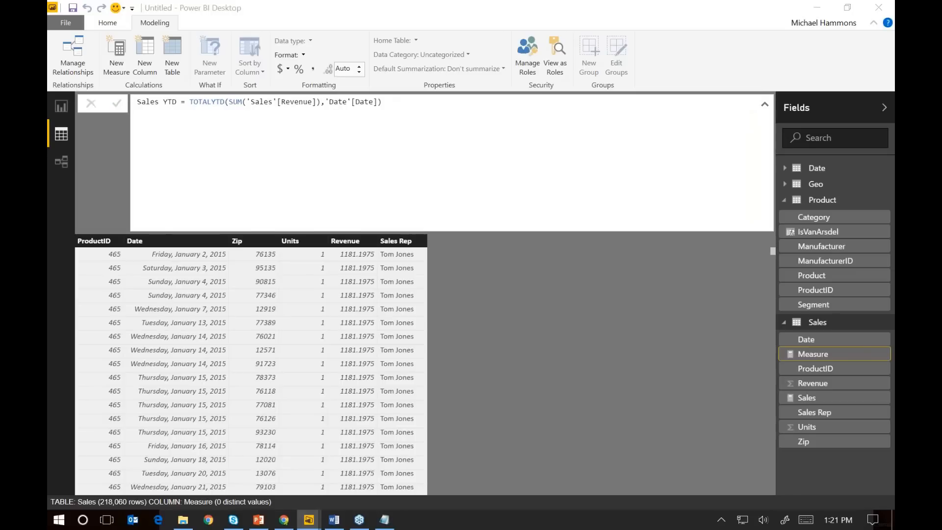
# Copy the third formula from Notepad into Power BI Desktop as a new measure, Sales LY = CALCULATE([Sales],DATEADD('Date'[Date], -1, YEAR))
pyautogui.hotkey('alt', 'Tab')
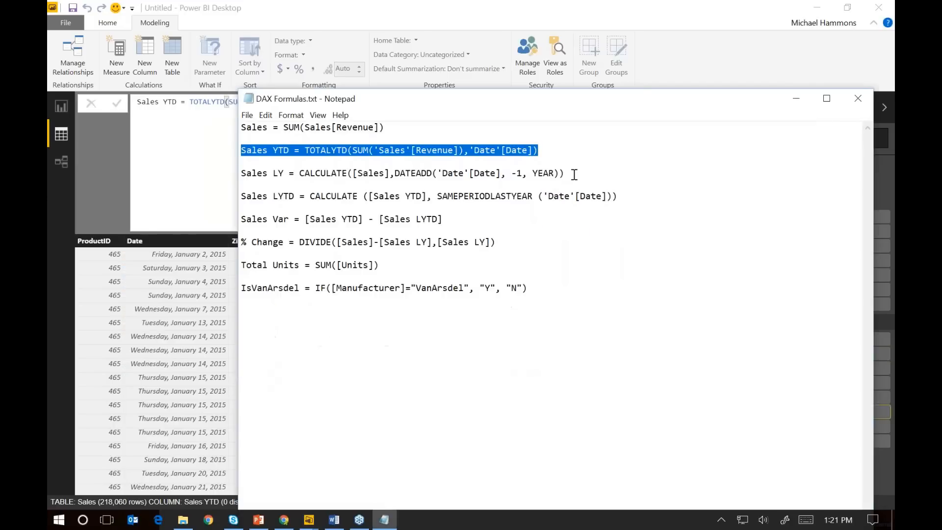
pyautogui.moveTo(565, 173); pyautogui.dragTo(238, 175)
pyautogui.hotkey('ctrl', 'c')
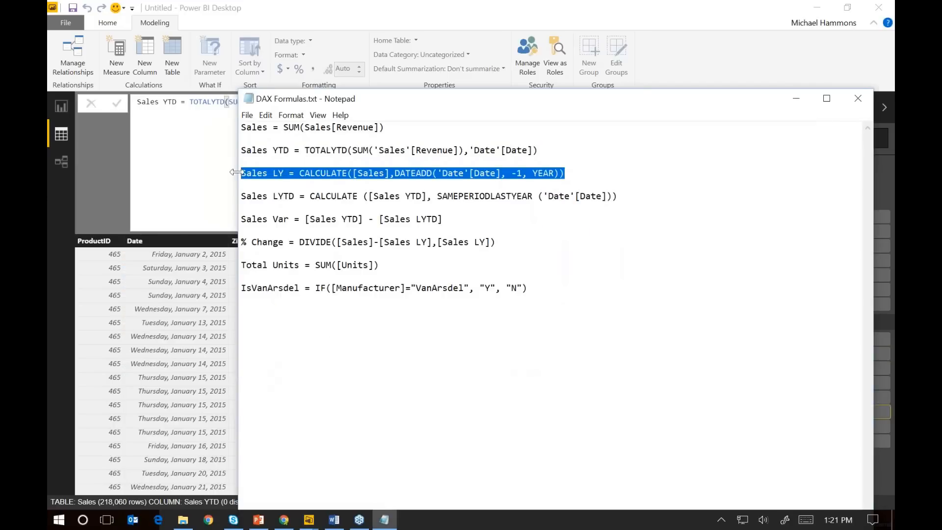
pyautogui.click(311, 19)
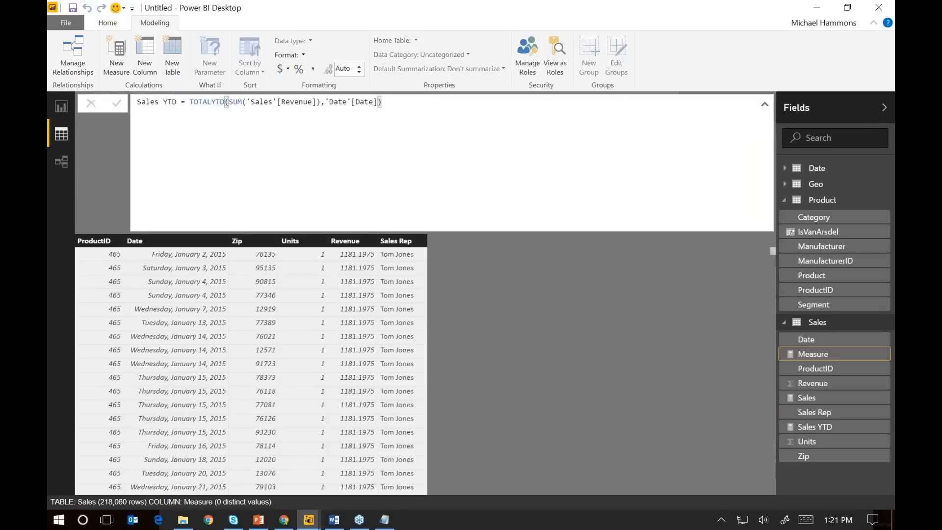
pyautogui.hotkey('ctrl', 'v')
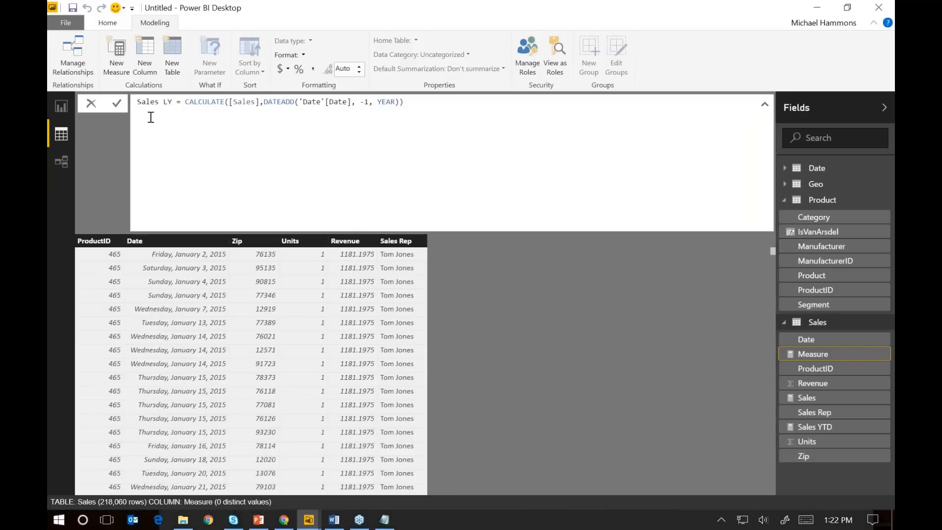
pyautogui.click(61, 97)
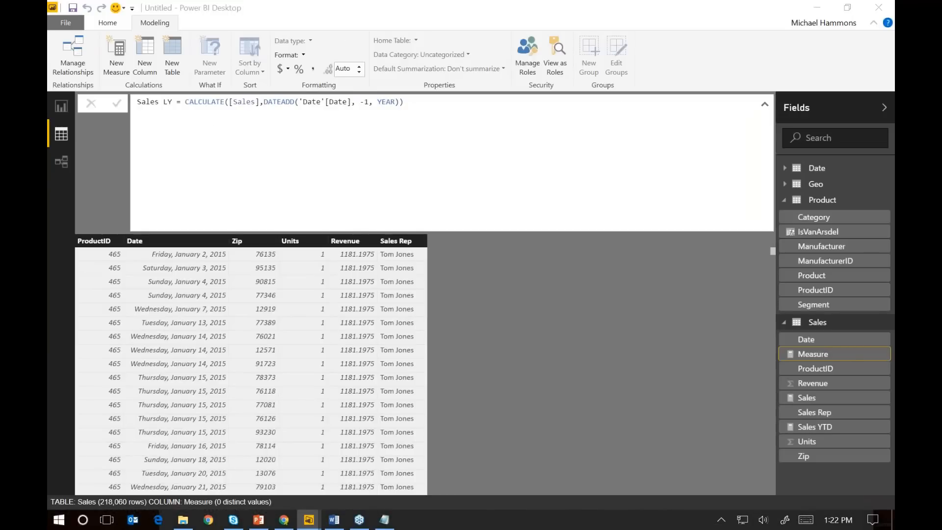
# Copy the fourth formula from Notepad into Power BI Desktop as a new measure, Sales LYTD = CALCULATE ([Sales YTD], SAMEPERIODLASTYEAR ('Date'[Date]))
pyautogui.hotkey('alt', 'Tab')
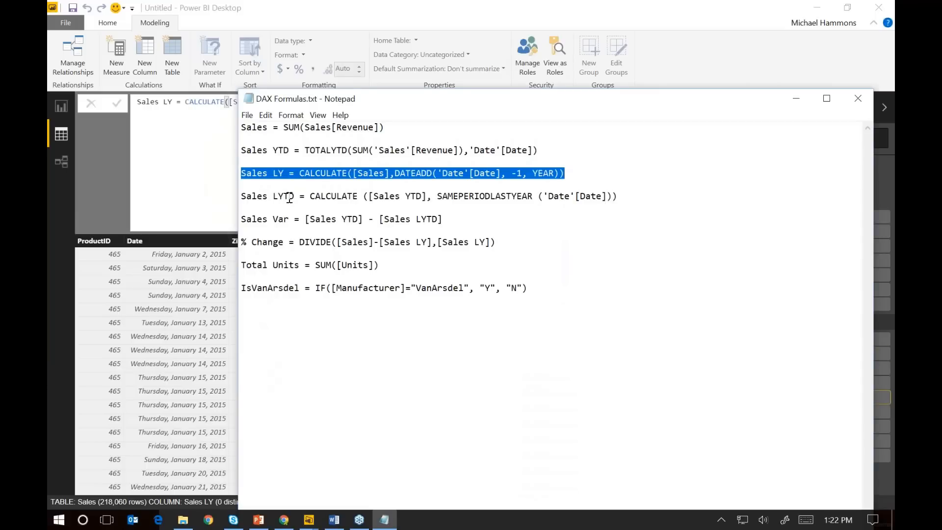
pyautogui.moveTo(637, 197); pyautogui.dragTo(219, 192)
pyautogui.hotkey('ctrl', 'c')
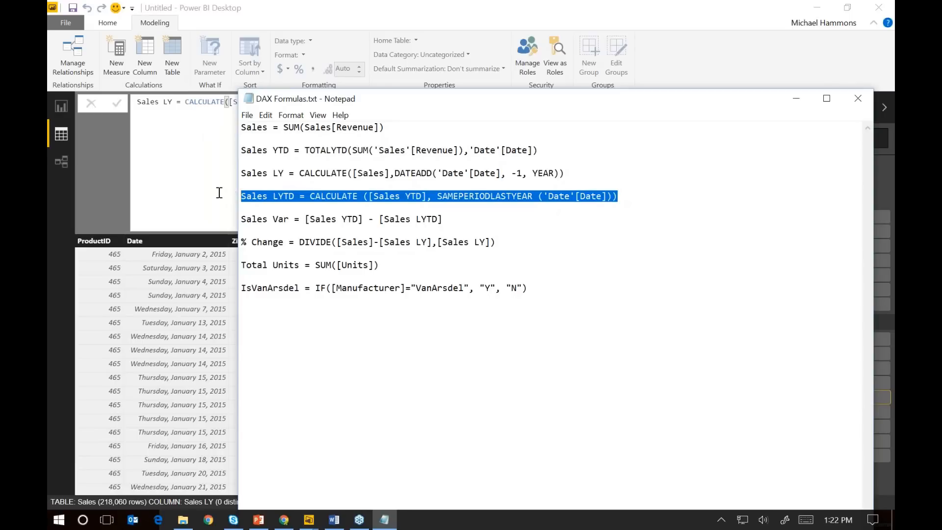
pyautogui.click(185, 153)
pyautogui.click(122, 61)
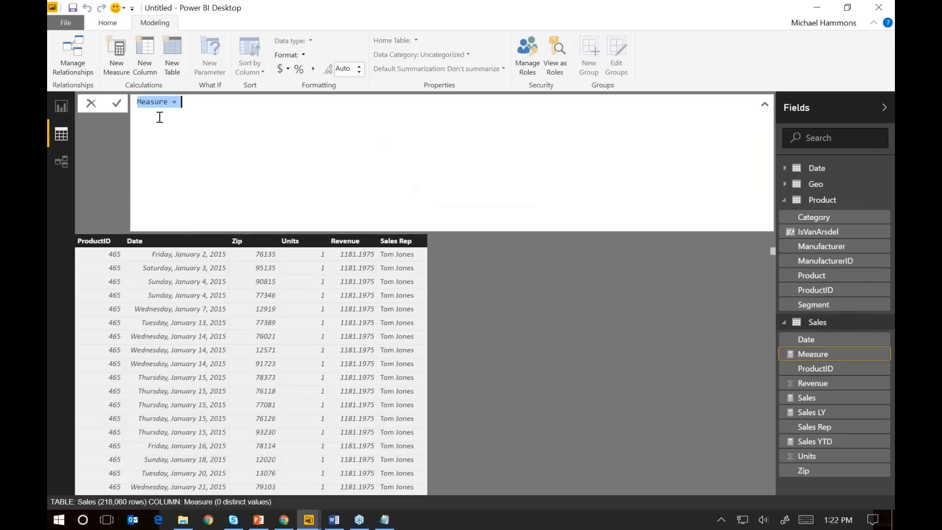
pyautogui.hotkey('ctrl', 'v')
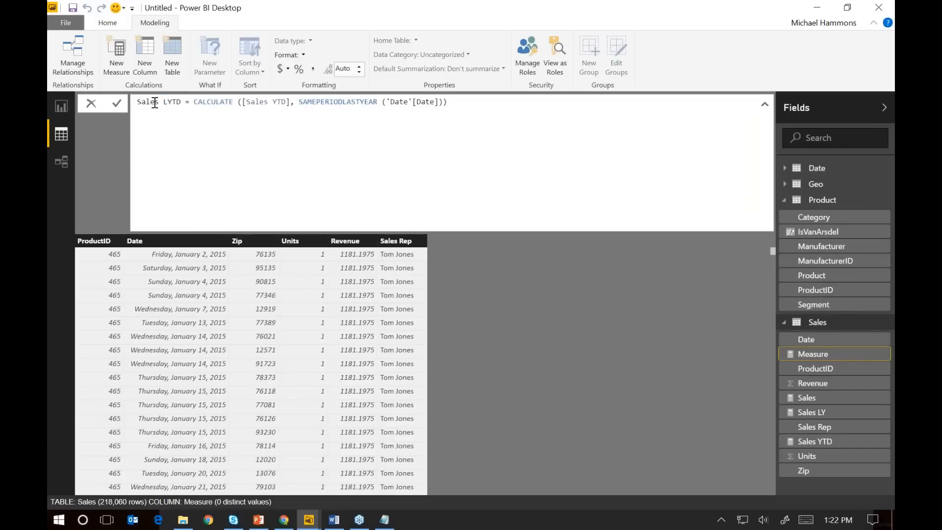
pyautogui.click(166, 103)
pyautogui.moveTo(299, 103); pyautogui.dragTo(379, 109)
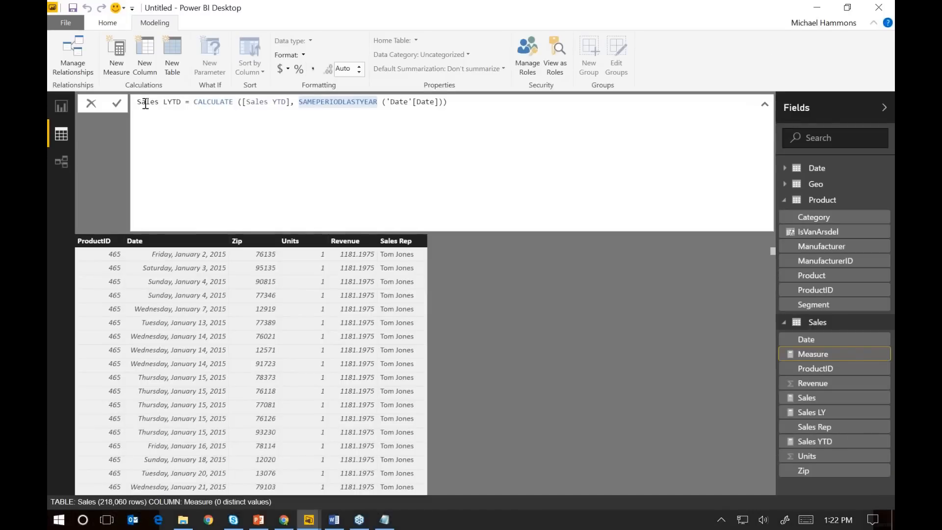
pyautogui.click(118, 108)
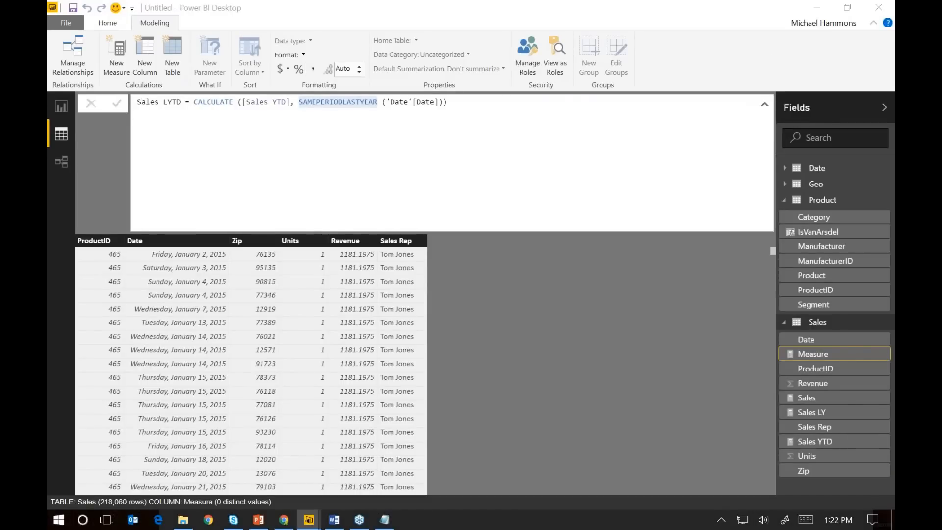
# Copy the fifth formula from Notepad into a new Sales table measure in Power BI Desktop, Sales Var = [Sales YTD] - [Sales LYTD]
pyautogui.hotkey('alt', 'Tab')
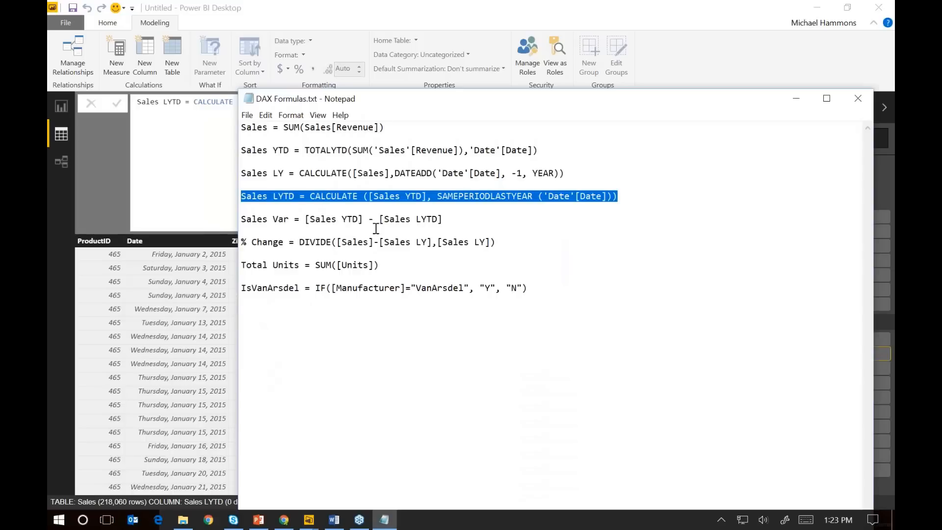
pyautogui.moveTo(444, 218); pyautogui.dragTo(241, 219)
pyautogui.hotkey('ctrl', 'c')
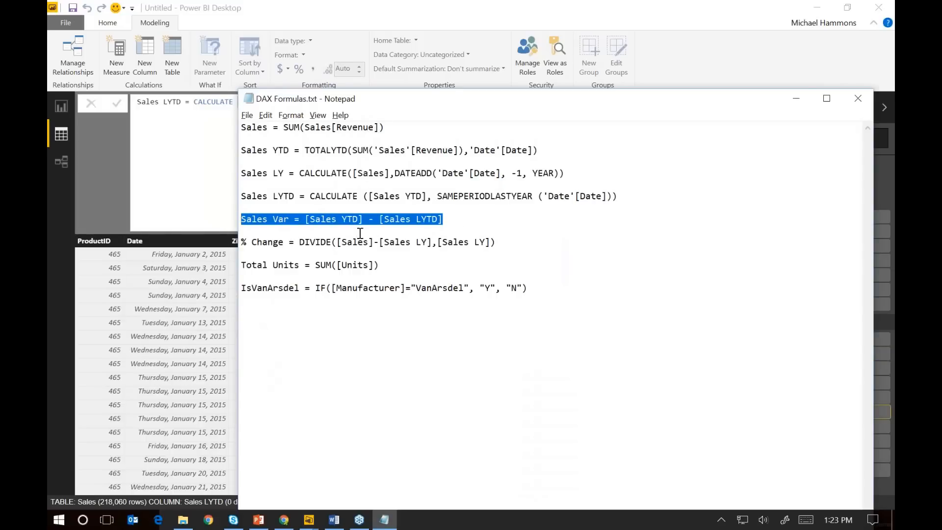
pyautogui.hotkey('alt', 'Tab')
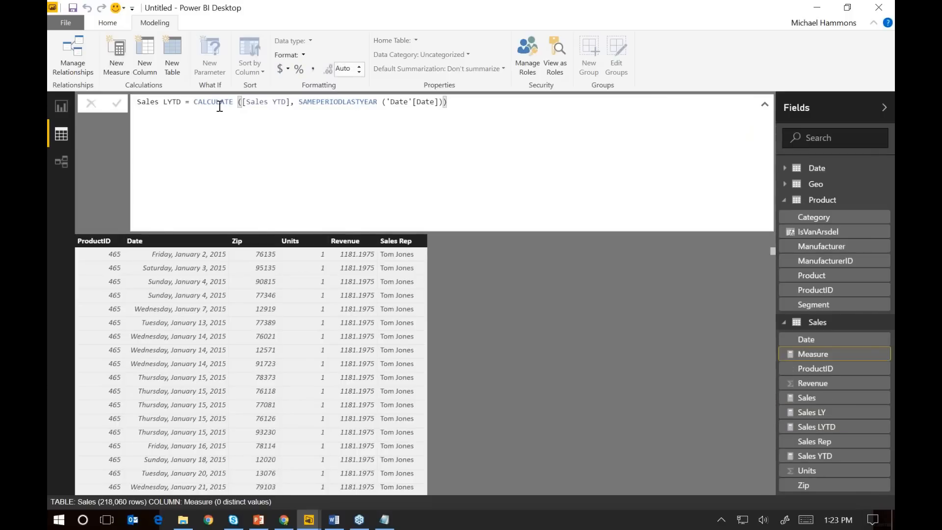
pyautogui.hotkey('ctrl', 'v')
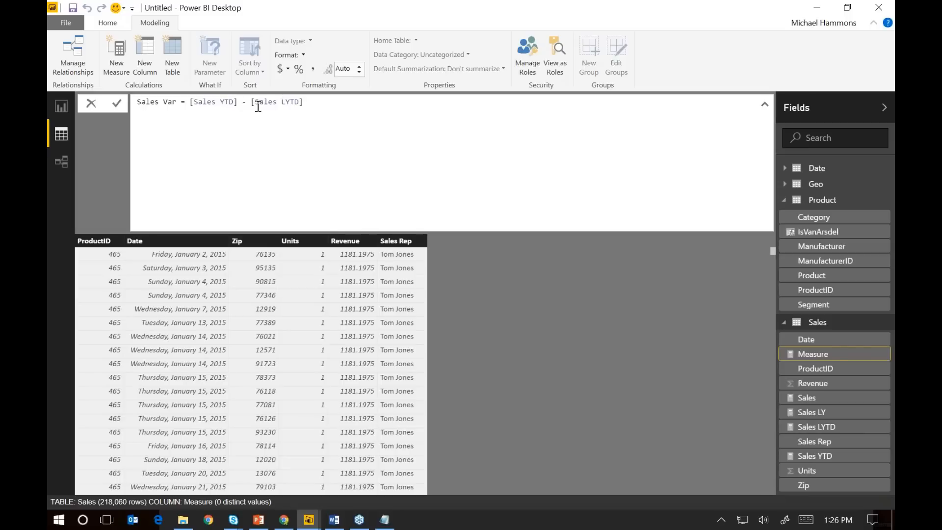
# Copy the sixth formula from Notepad, commit Sales Var in Power BI Desktop, and add the measure % Change = DIVIDE([Sales]-[Sales LY],[Sales LY])
pyautogui.hotkey('alt', 'Tab')
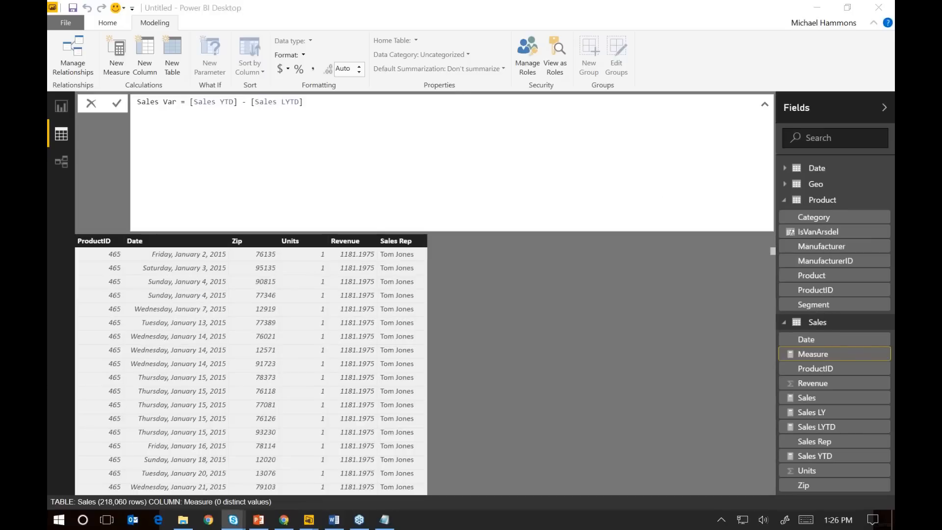
pyautogui.hotkey('alt', 'Tab')
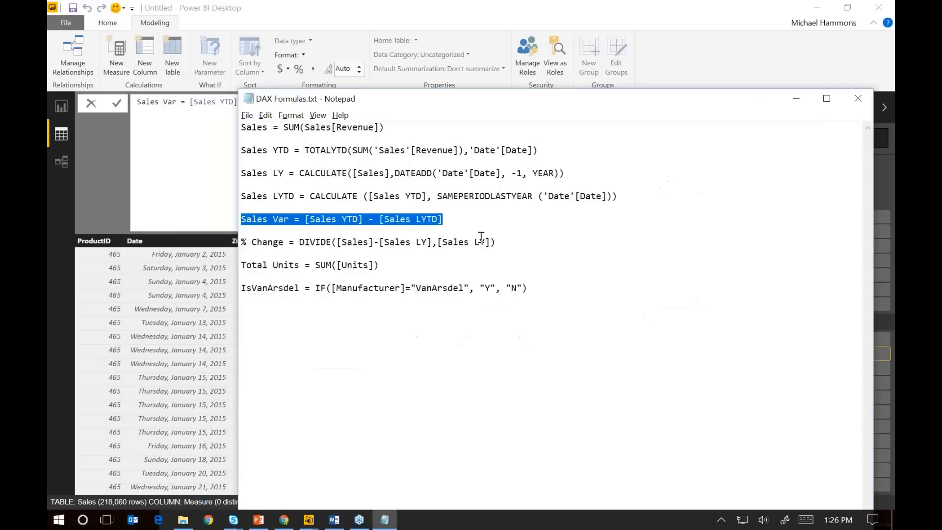
pyautogui.moveTo(506, 242); pyautogui.dragTo(241, 242)
pyautogui.hotkey('ctrl', 'c')
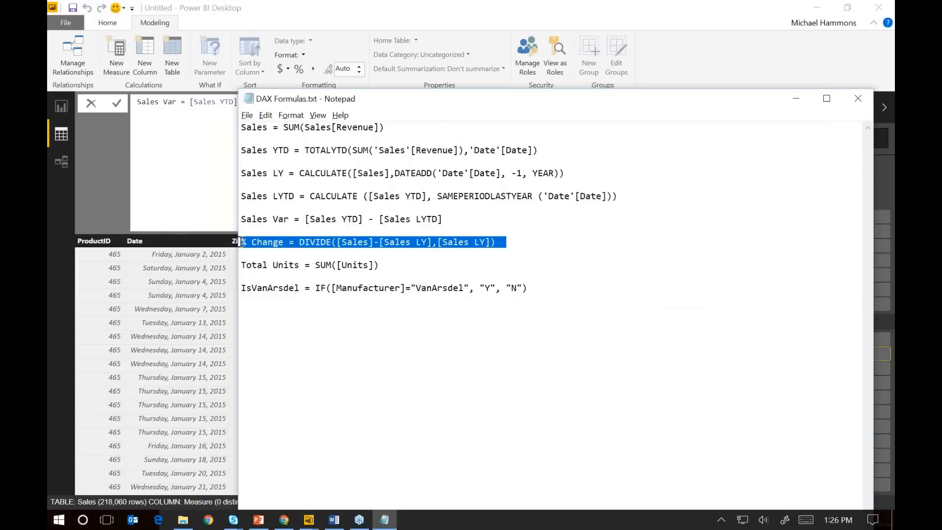
pyautogui.click(351, 25)
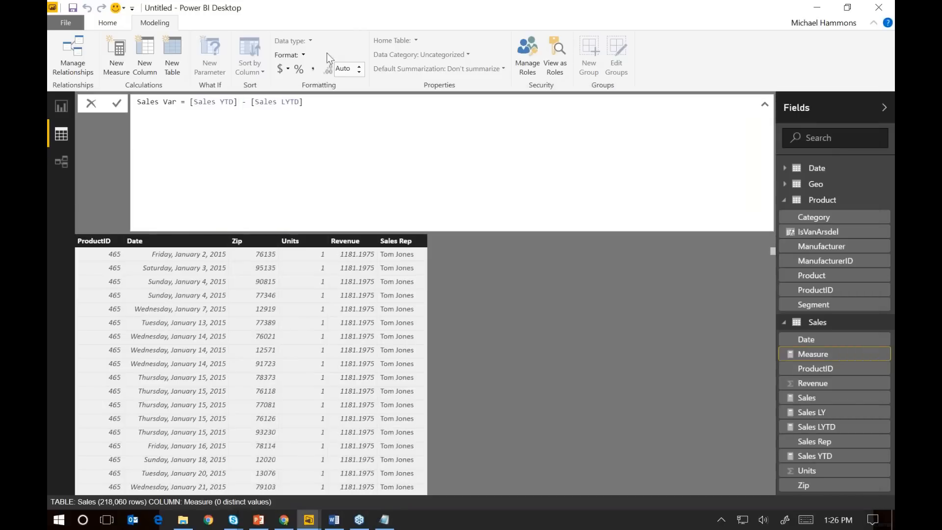
pyautogui.click(112, 57)
pyautogui.press('Return')
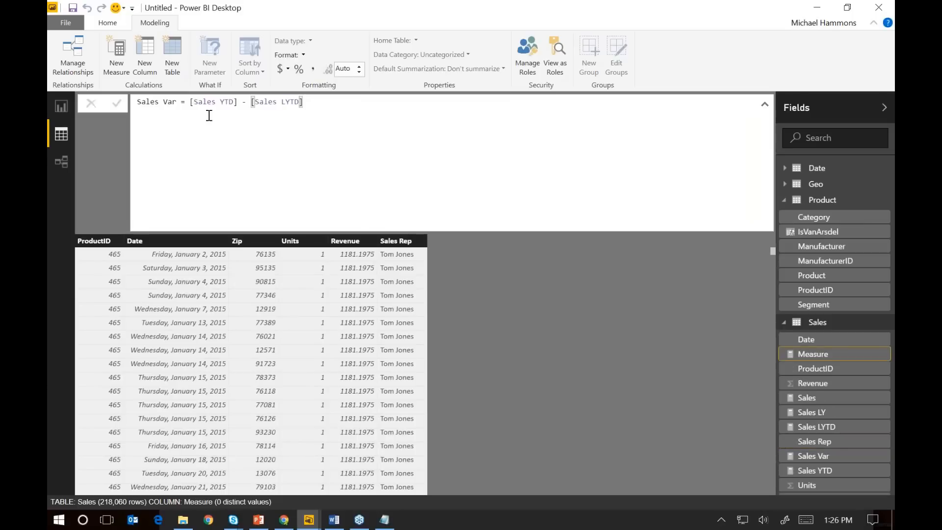
pyautogui.hotkey('ctrl', 'v')
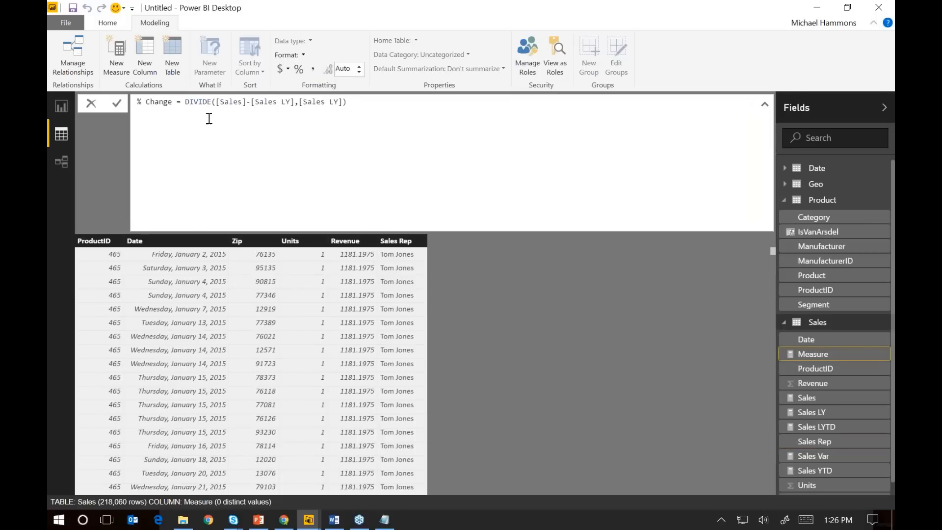
pyautogui.moveTo(186, 102); pyautogui.dragTo(200, 102)
pyautogui.moveTo(264, 103); pyautogui.dragTo(278, 103)
pyautogui.click(118, 105)
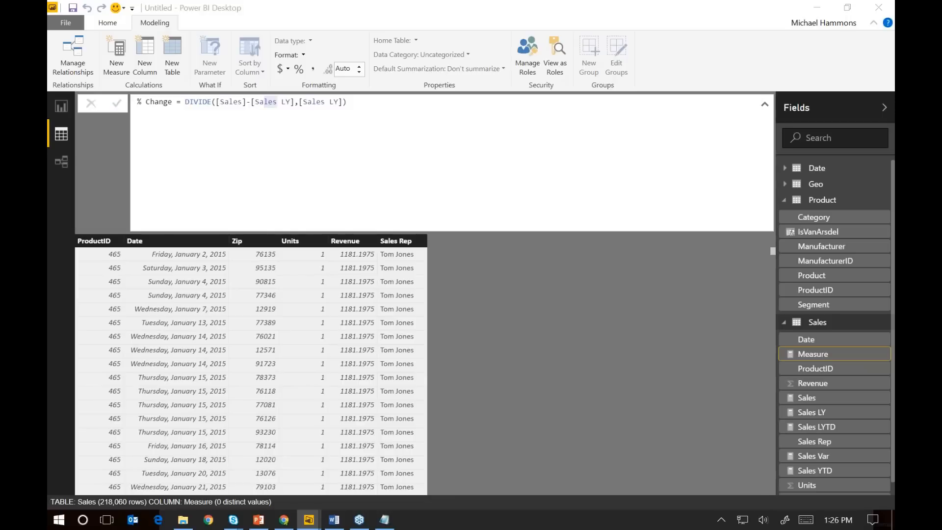
# Copy the seventh formula from Notepad into Power BI Desktop as a new Sales table measure, Total Units = SUM([Units])
pyautogui.hotkey('alt', 'Tab')
pyautogui.moveTo(380, 265); pyautogui.dragTo(240, 265)
pyautogui.hotkey('ctrl', 'c')
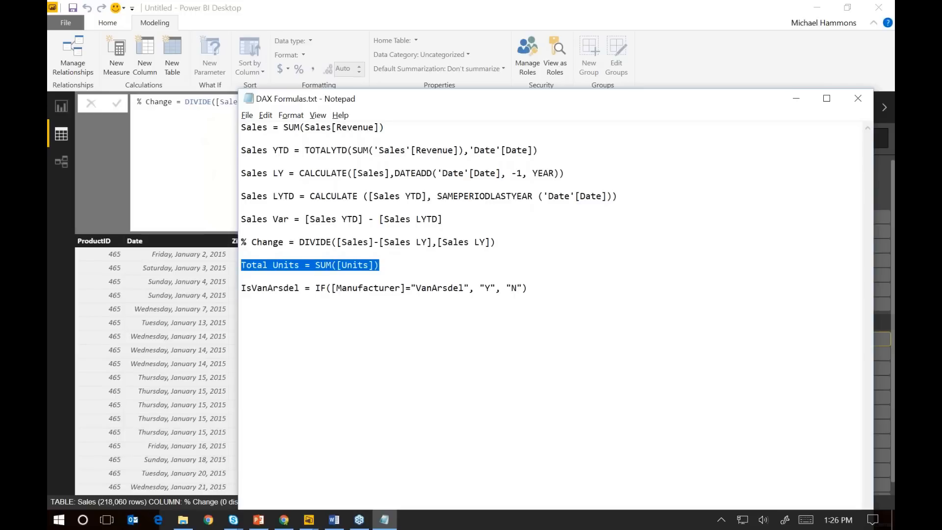
pyautogui.click(312, 21)
pyautogui.click(127, 71)
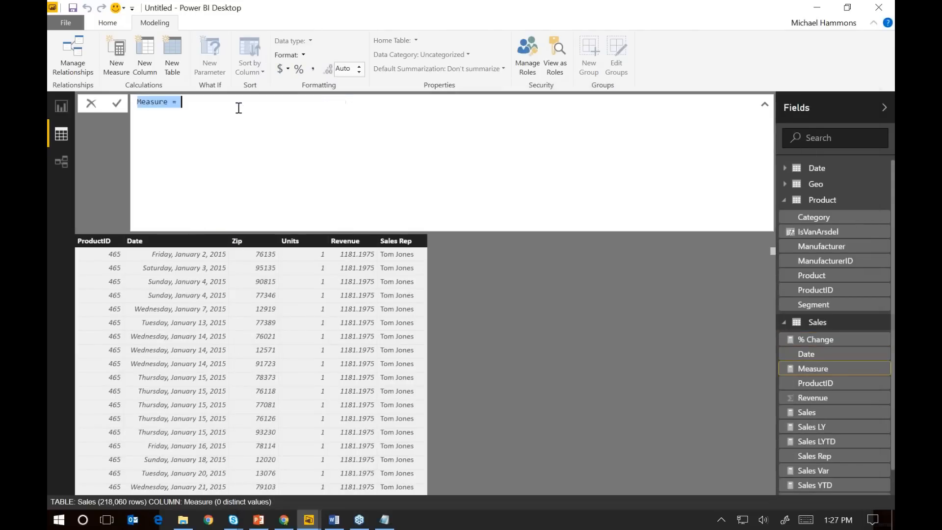
pyautogui.hotkey('ctrl', 'v')
pyautogui.click(114, 107)
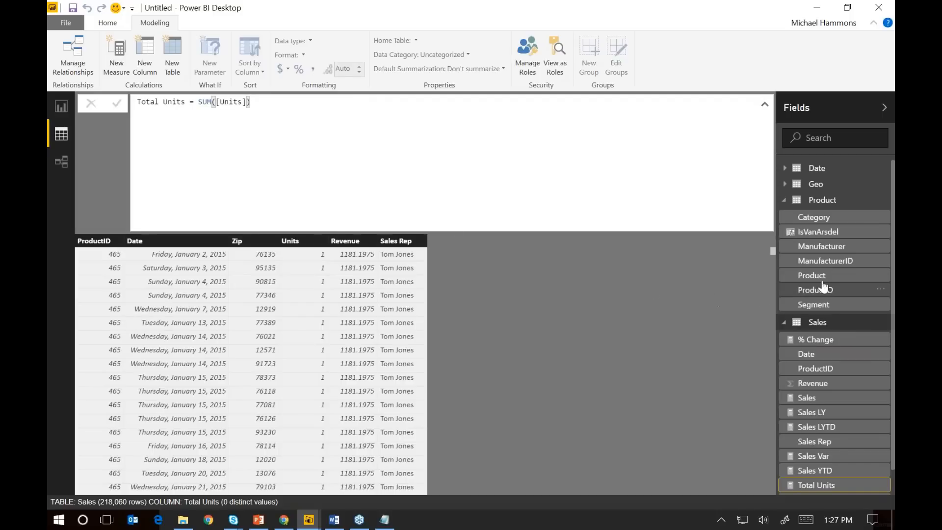
# Hide ProductID in the Sales table, and ProductID and ManufacturerID in the Product table, from the report view
pyautogui.rightClick(826, 375)
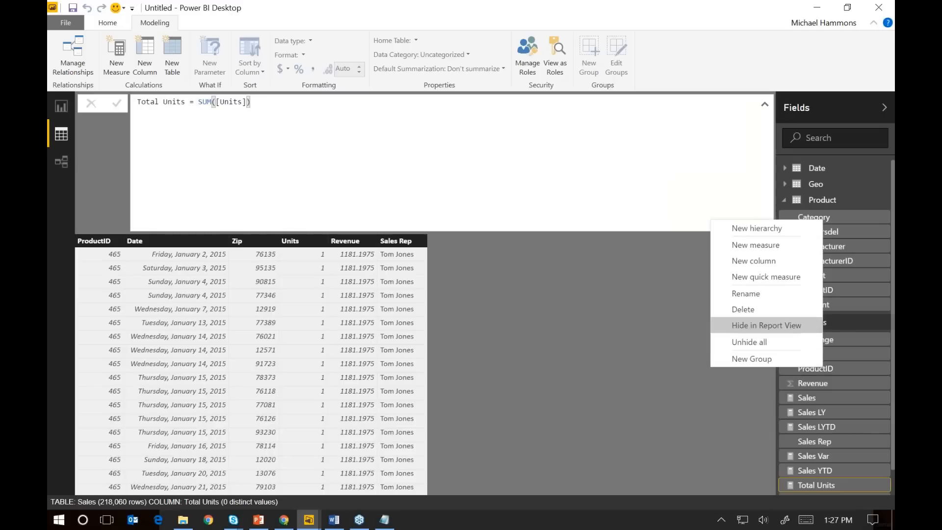
pyautogui.click(787, 326)
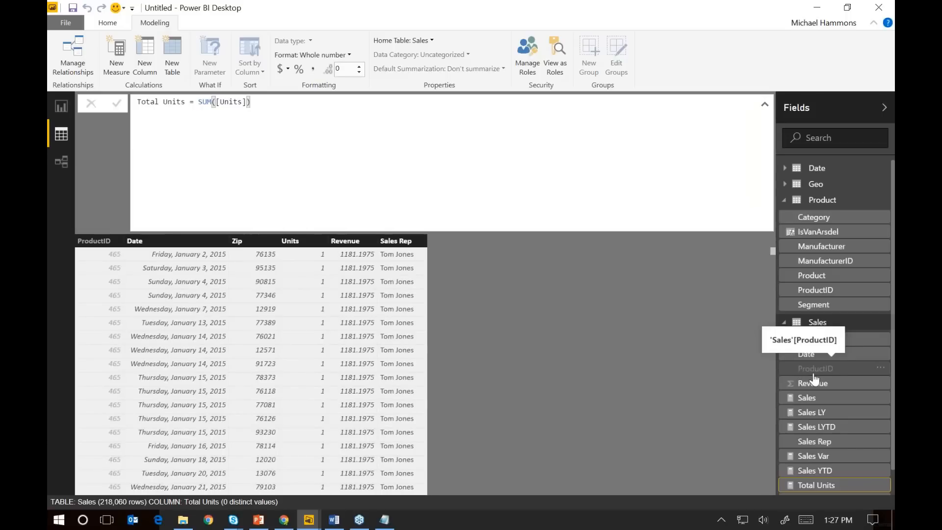
pyautogui.rightClick(807, 300)
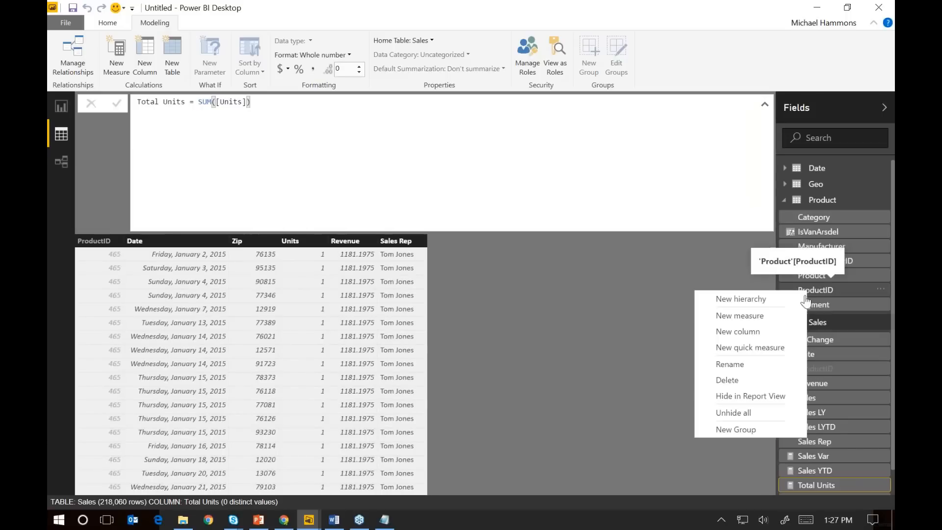
pyautogui.click(779, 396)
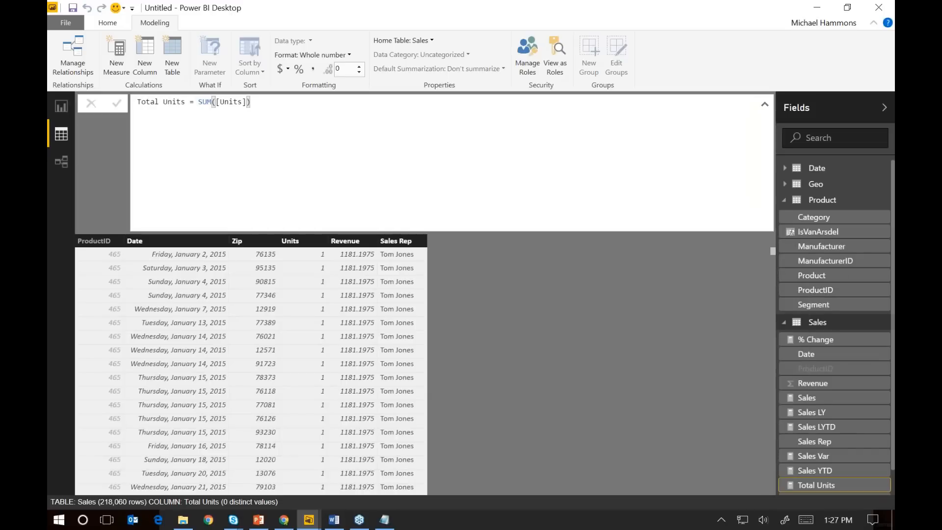
pyautogui.rightClick(831, 267)
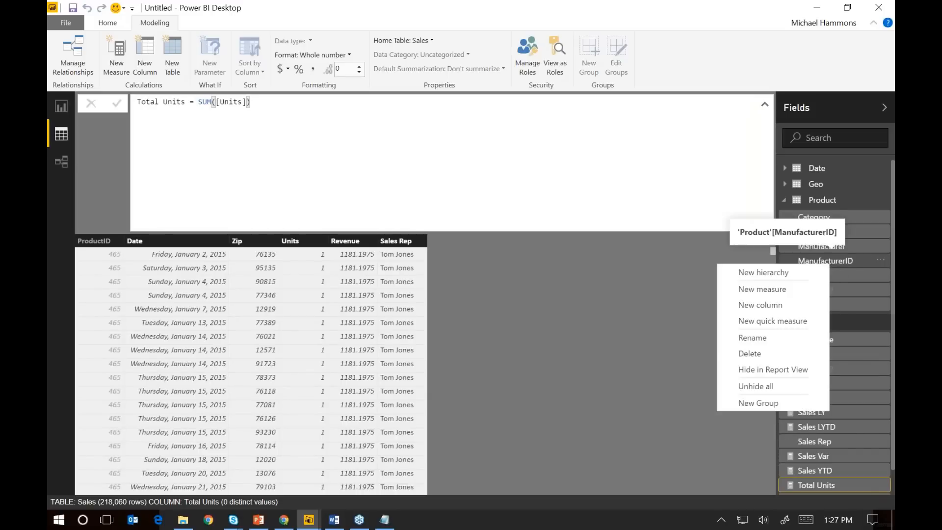
pyautogui.click(788, 374)
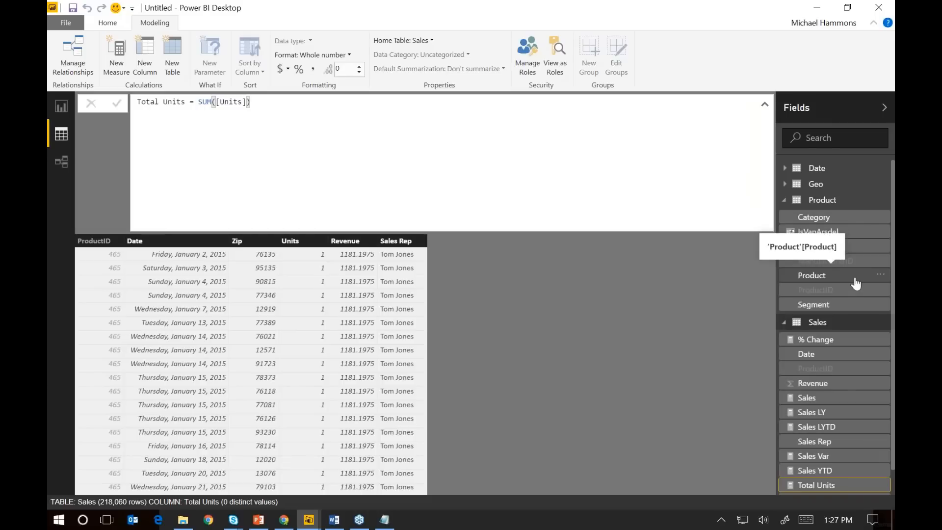
# Hide the Revenue and Date columns of the Sales table from the report view
pyautogui.rightClick(838, 391)
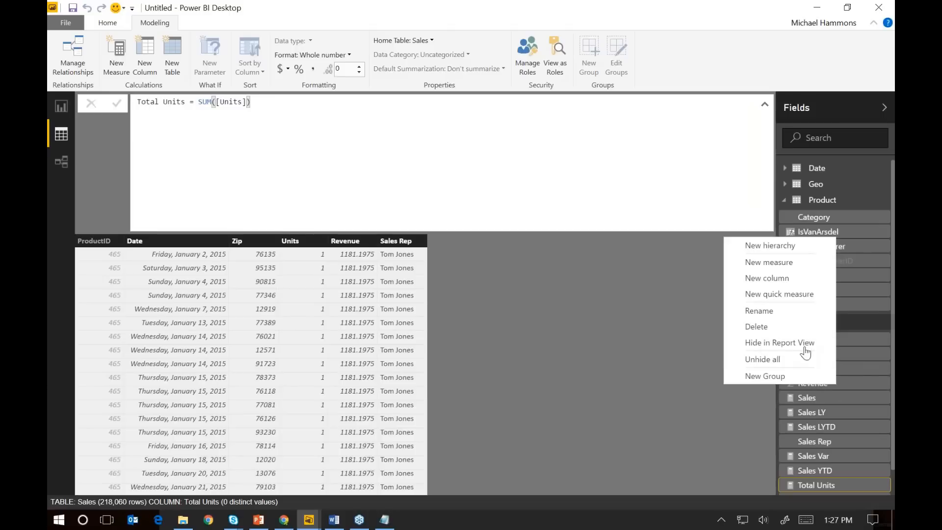
pyautogui.click(808, 351)
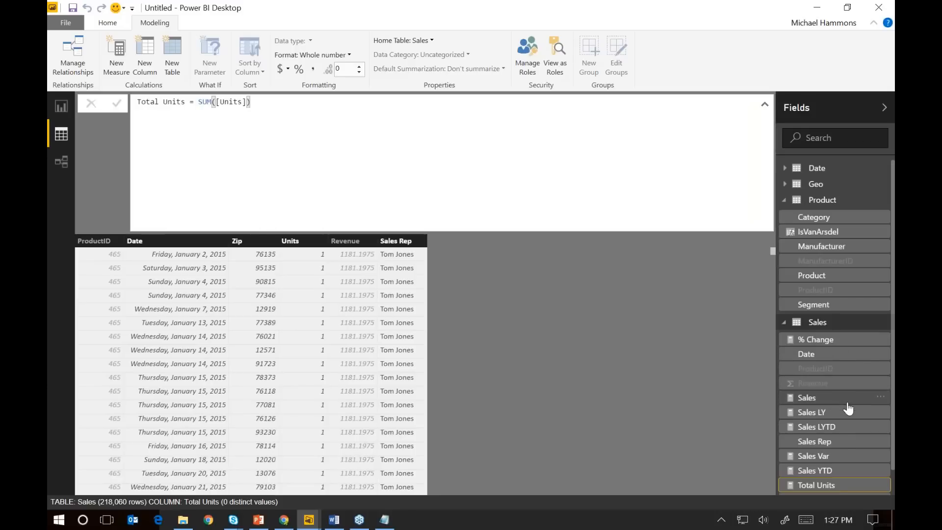
pyautogui.rightClick(831, 363)
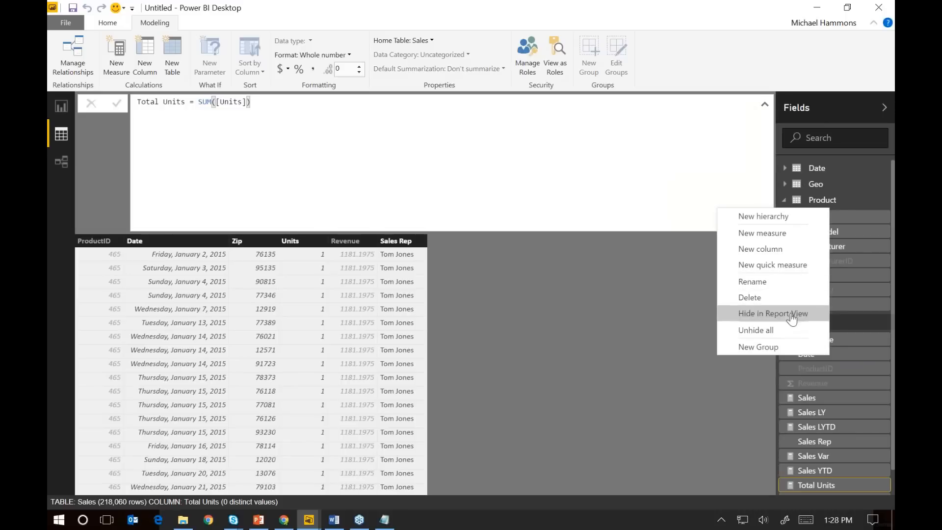
pyautogui.click(789, 314)
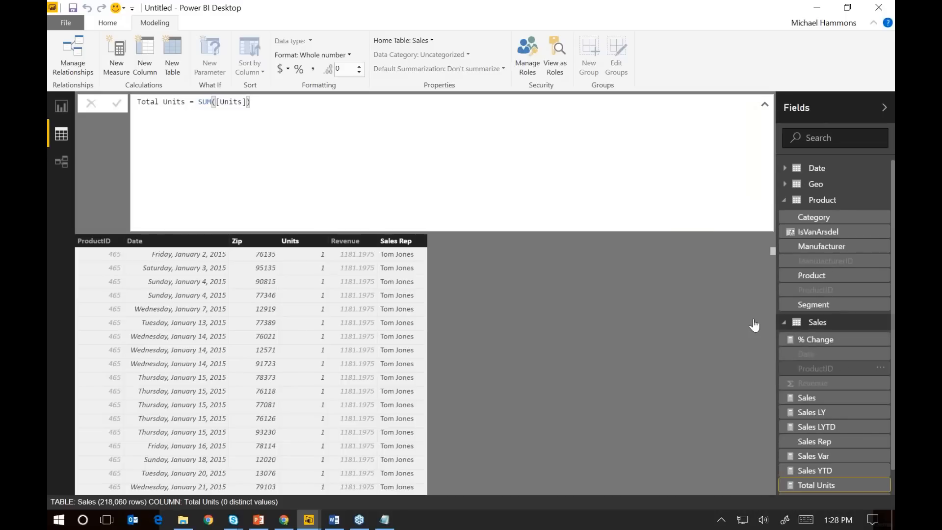
# Consult the finished VanArsdel report, and place the Sales measure as a visual on the blank page of the untitled report
pyautogui.click(64, 111)
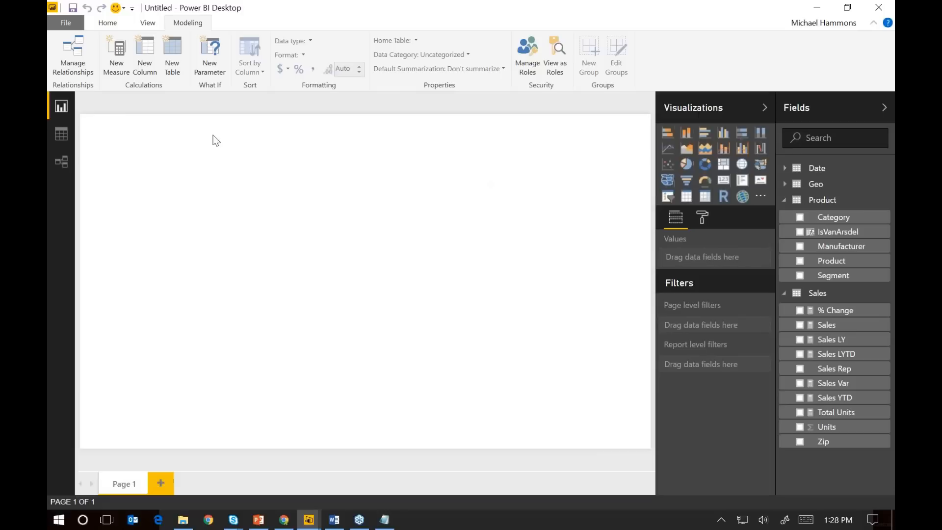
pyautogui.moveTo(48, 65); pyautogui.dragTo(771, 59)
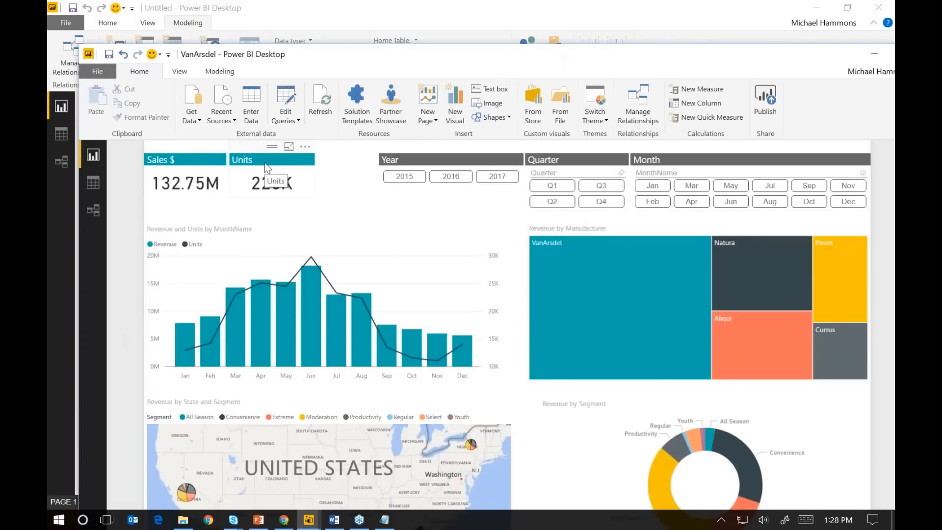
pyautogui.doubleClick(337, 62)
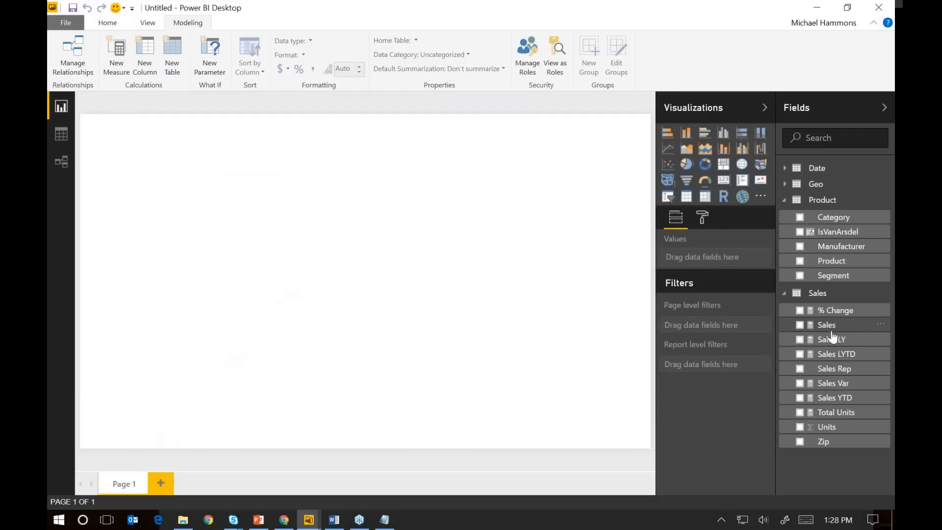
pyautogui.moveTo(828, 327); pyautogui.dragTo(218, 235)
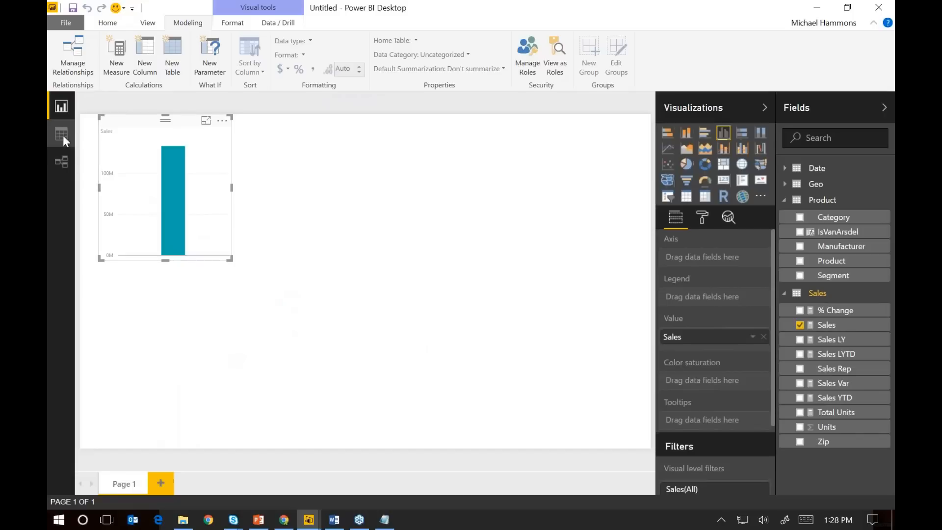
# Review the measure formulas in DAX Formulas.txt in Notepad, and inspect the value of the Sales column back in Power BI Desktop
pyautogui.hotkey('alt', 'Tab')
pyautogui.hotkey('alt', 'Tab')
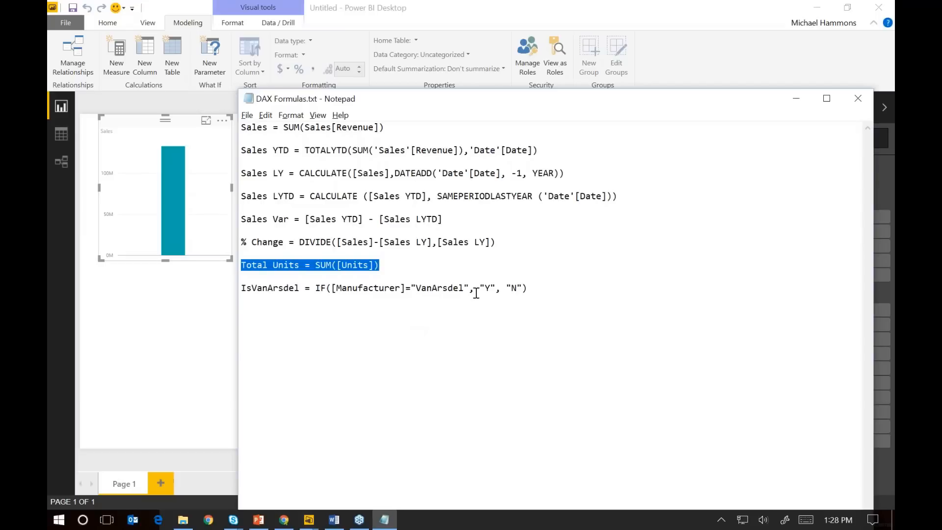
pyautogui.click(476, 293)
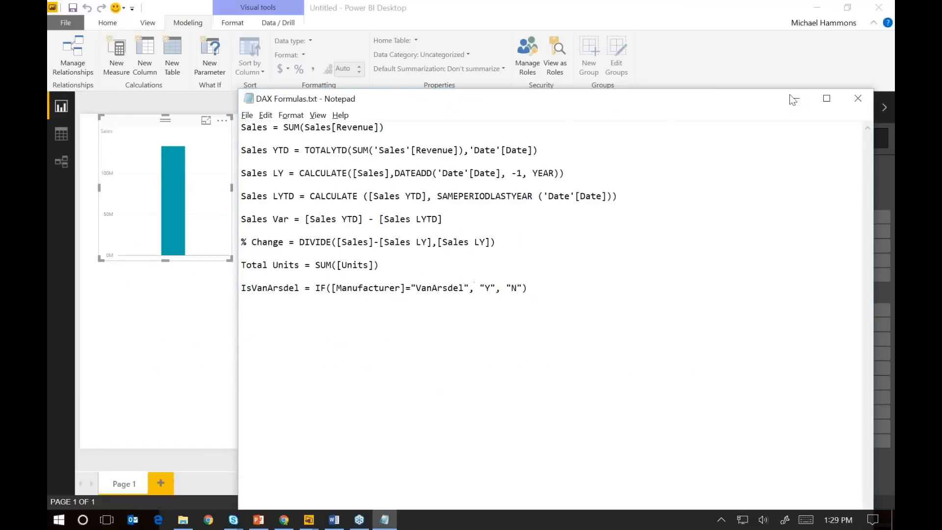
pyautogui.click(791, 97)
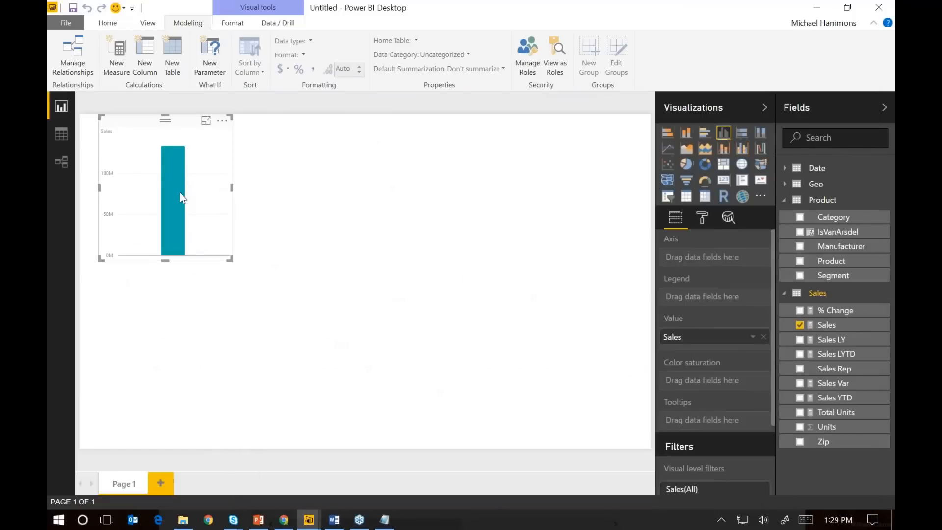
pyautogui.moveTo(180, 194)
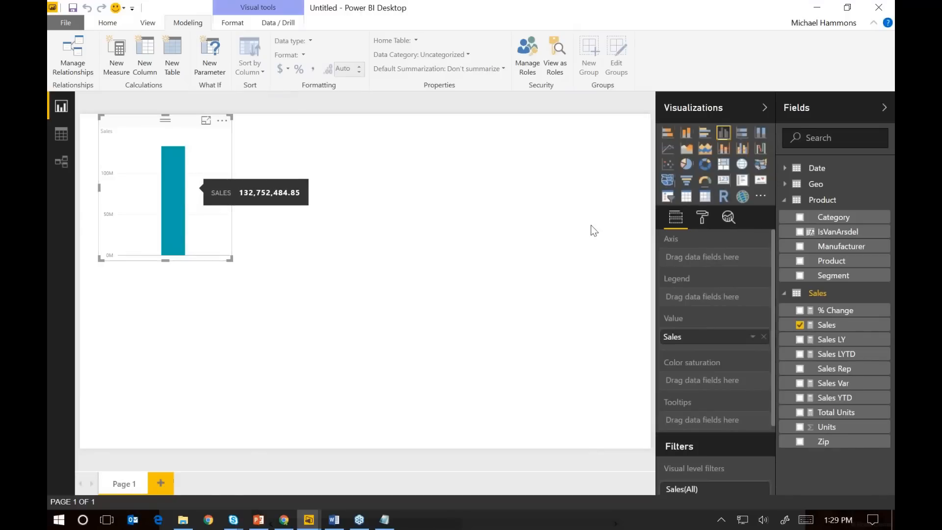
# Convert the Sales column chart into a card and turn off its category label
pyautogui.click(724, 184)
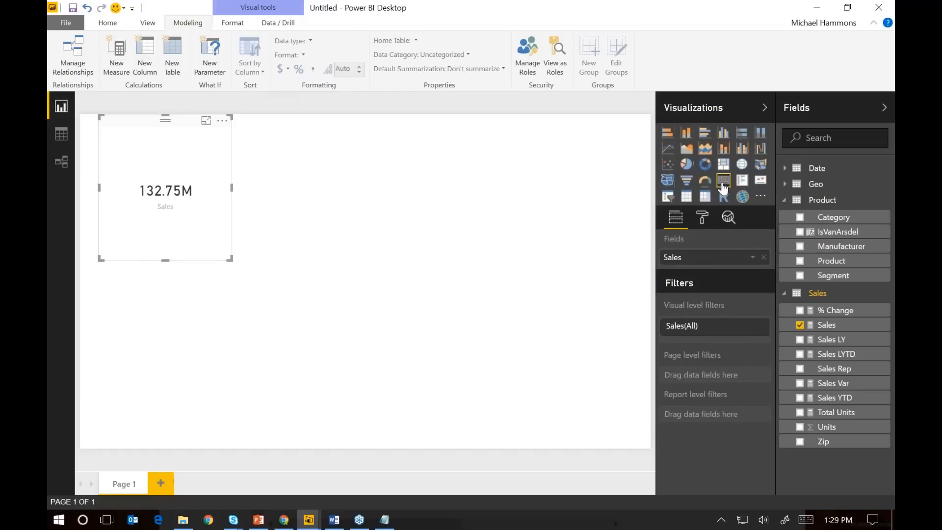
pyautogui.click(702, 227)
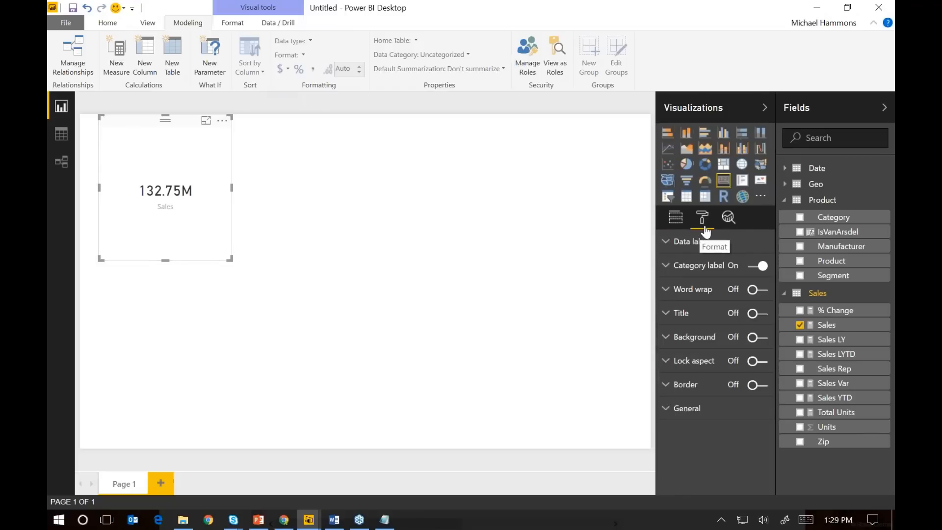
pyautogui.click(746, 269)
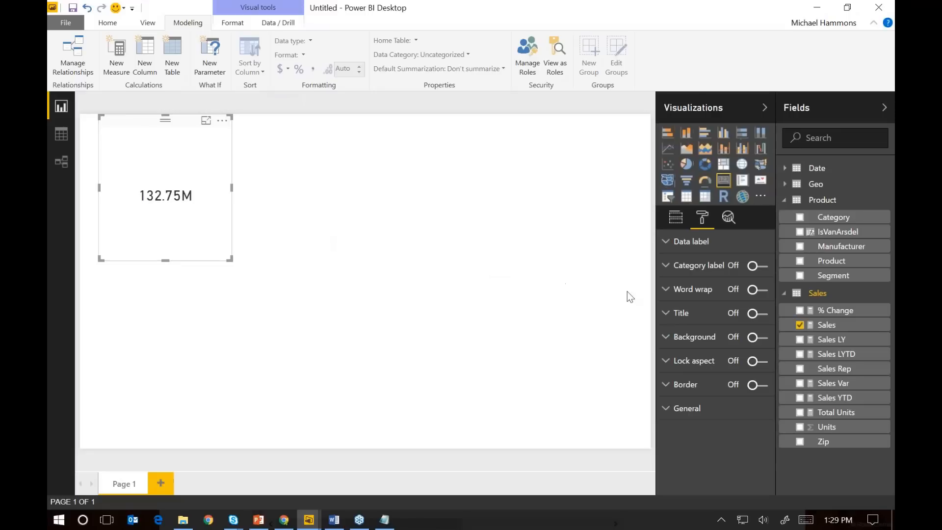
# Turn on the Sales card's title and set its text to "Sales $"
pyautogui.click(671, 314)
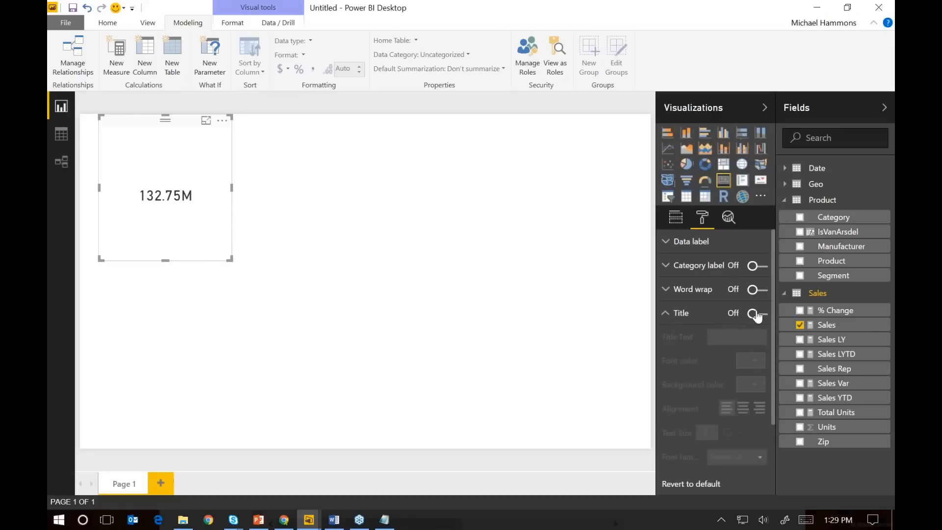
pyautogui.click(760, 314)
pyautogui.click(715, 342)
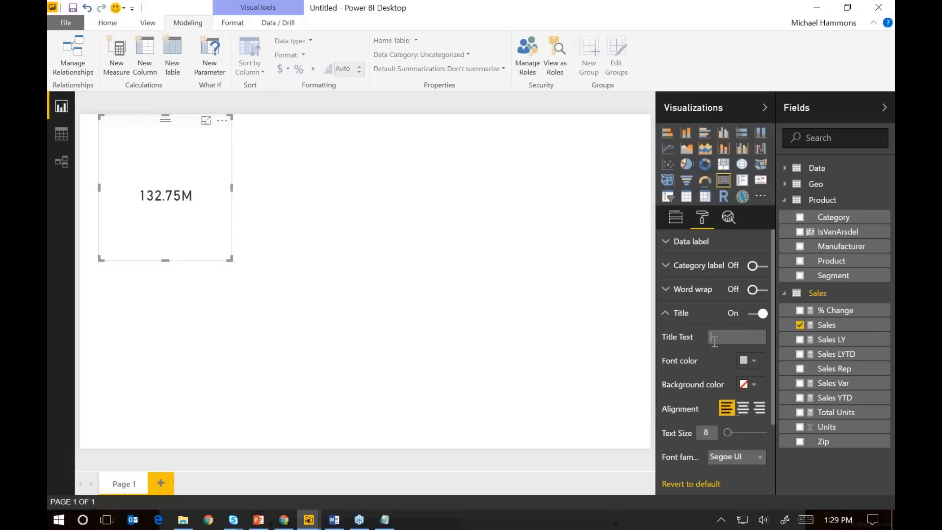
pyautogui.write('ZSales $')
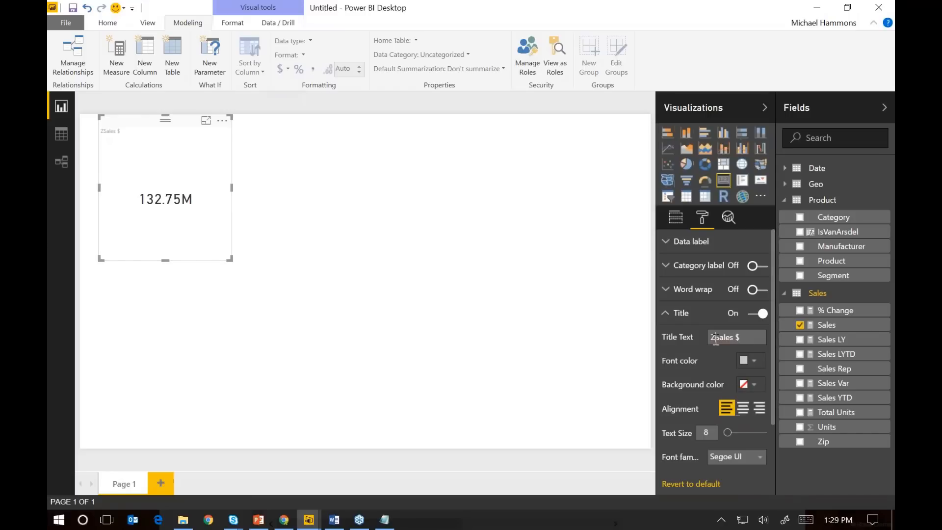
pyautogui.click(716, 339)
pyautogui.press('BackSpace')
# Format the card's title with white font, a teal background and text size 14
pyautogui.click(753, 369)
pyautogui.click(658, 390)
pyautogui.click(750, 387)
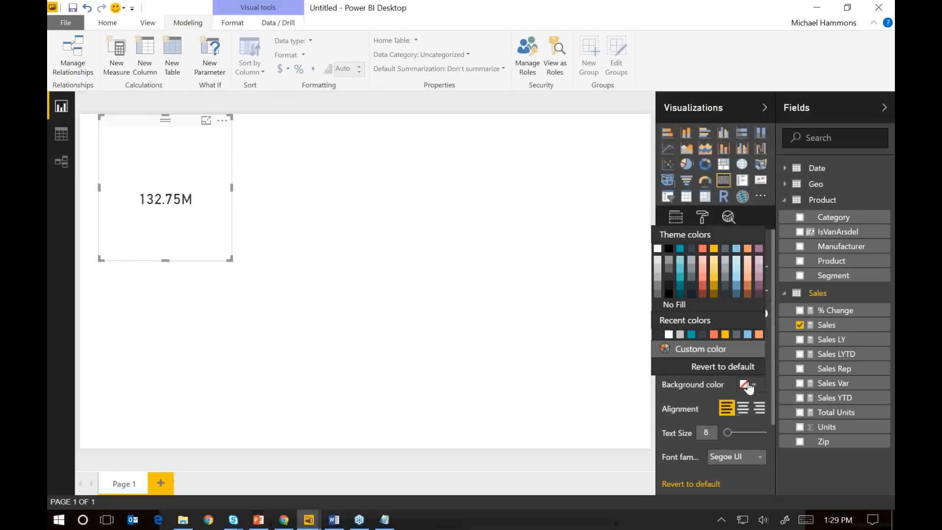
pyautogui.click(685, 270)
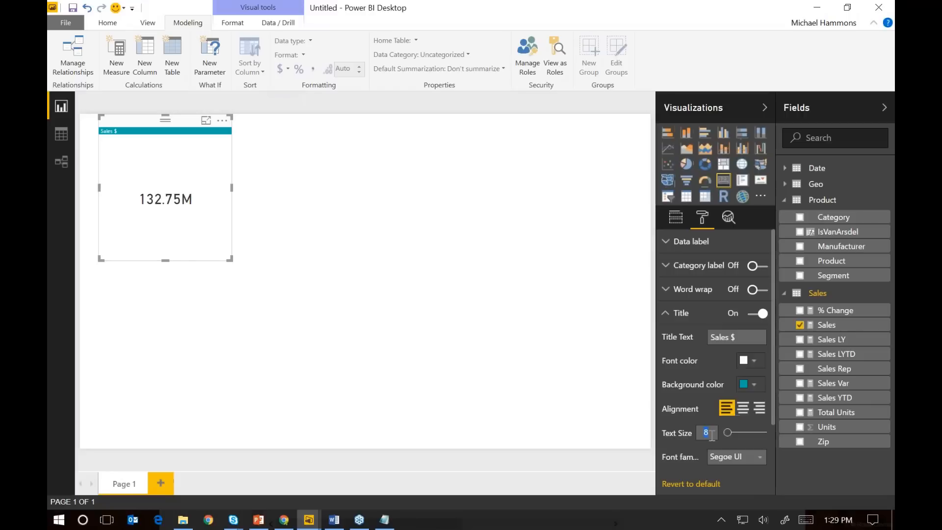
pyautogui.write('14')
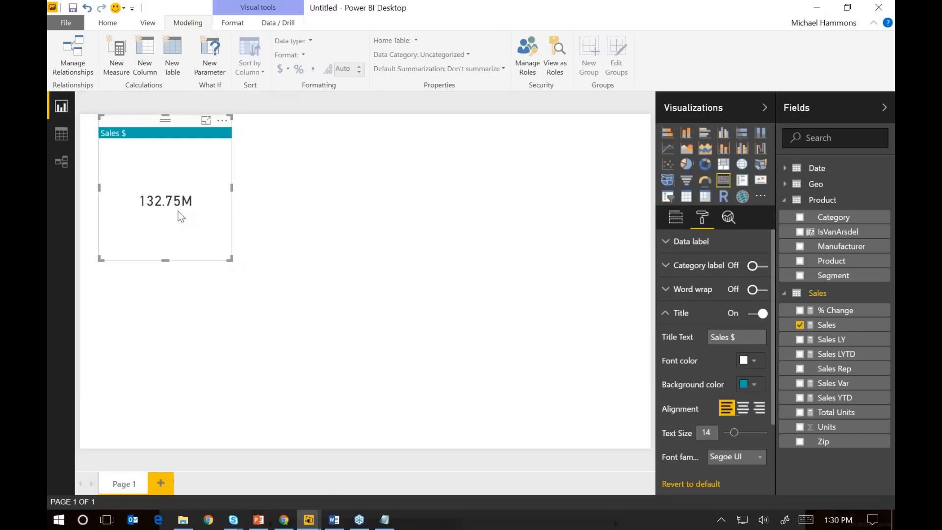
# Shrink the Sales $ card to fit its title and value, and move it into the page's upper-left corner
pyautogui.moveTo(230, 258); pyautogui.dragTo(162, 173)
pyautogui.moveTo(131, 125); pyautogui.dragTo(113, 126)
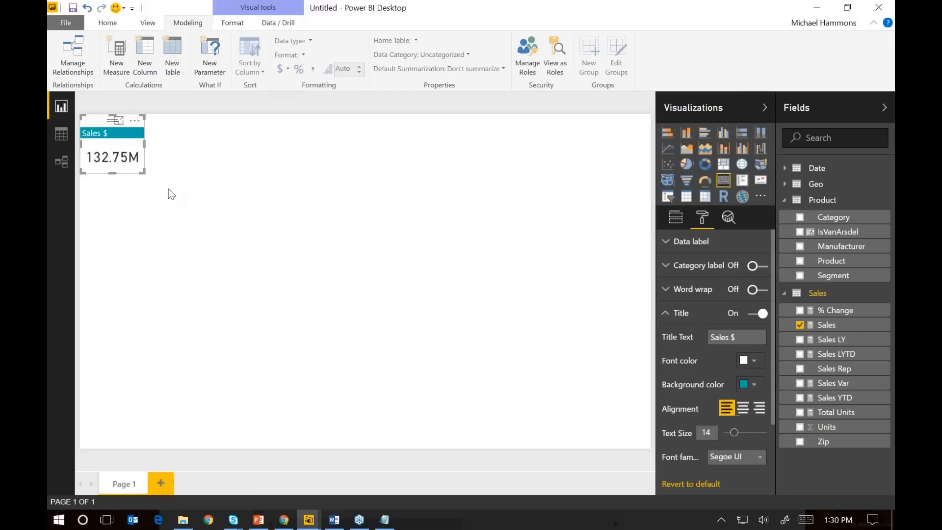
# Duplicate the Sales $ card, place the copy just right of the original, and replace its Sales field with Total Units
pyautogui.hotkey('ctrl', 'v')
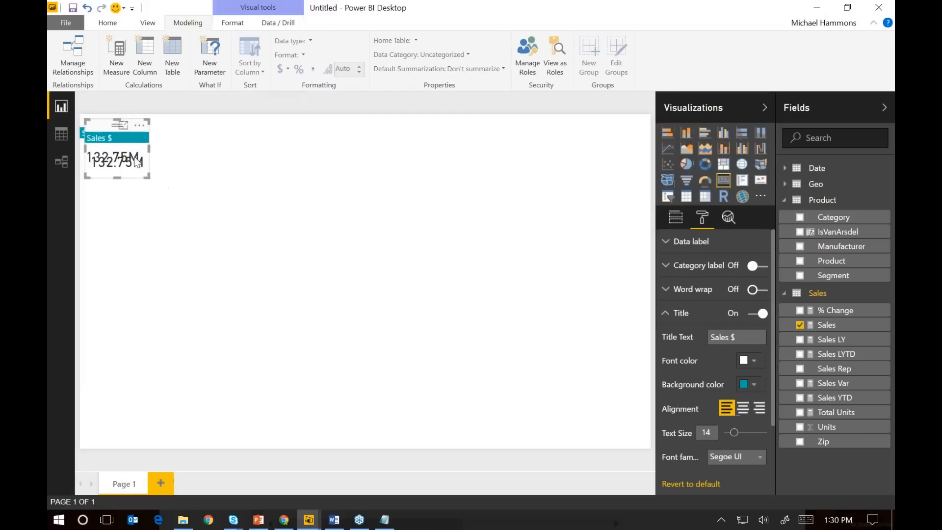
pyautogui.moveTo(112, 129); pyautogui.dragTo(173, 118)
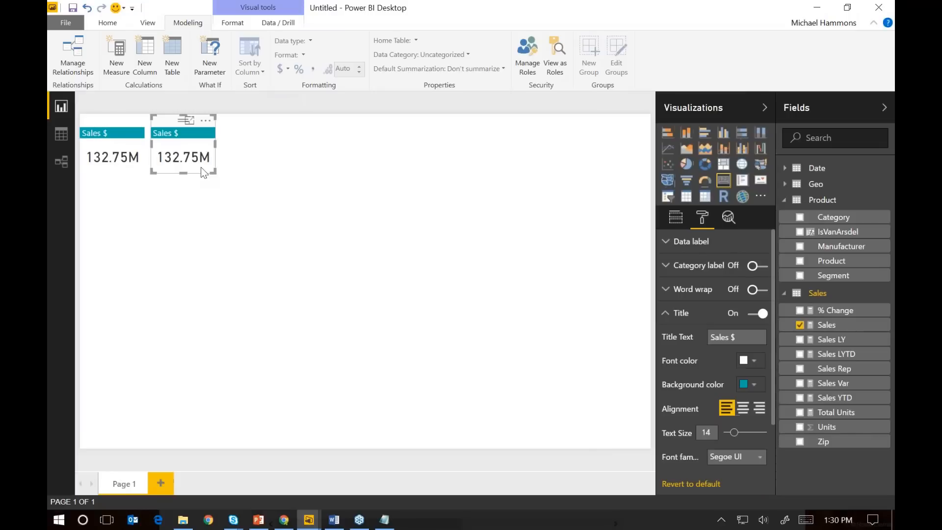
pyautogui.click(680, 226)
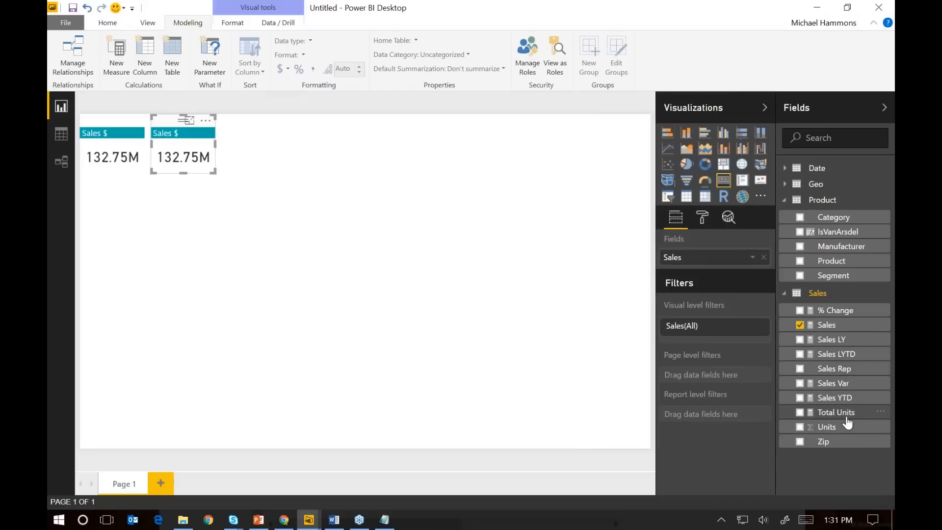
pyautogui.moveTo(815, 412); pyautogui.dragTo(725, 266)
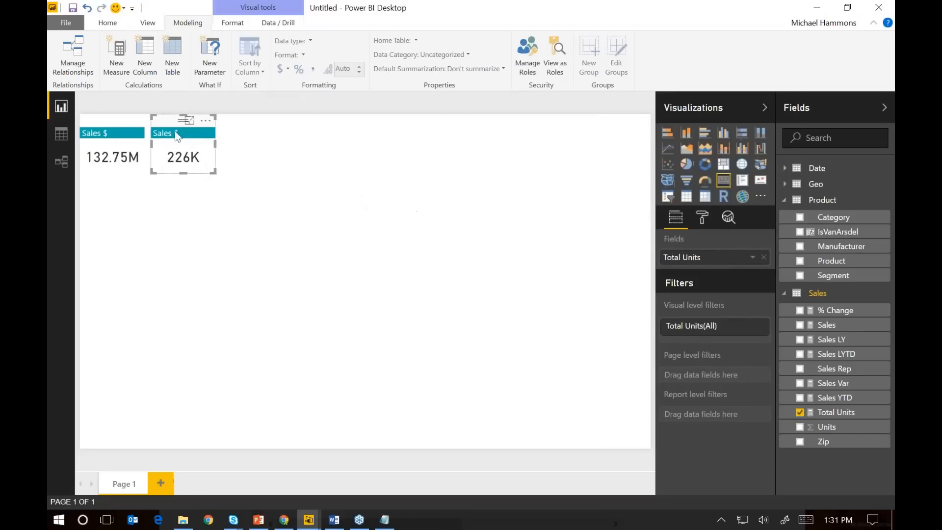
# Set the title text of the Total Units card to "Units"
pyautogui.click(702, 218)
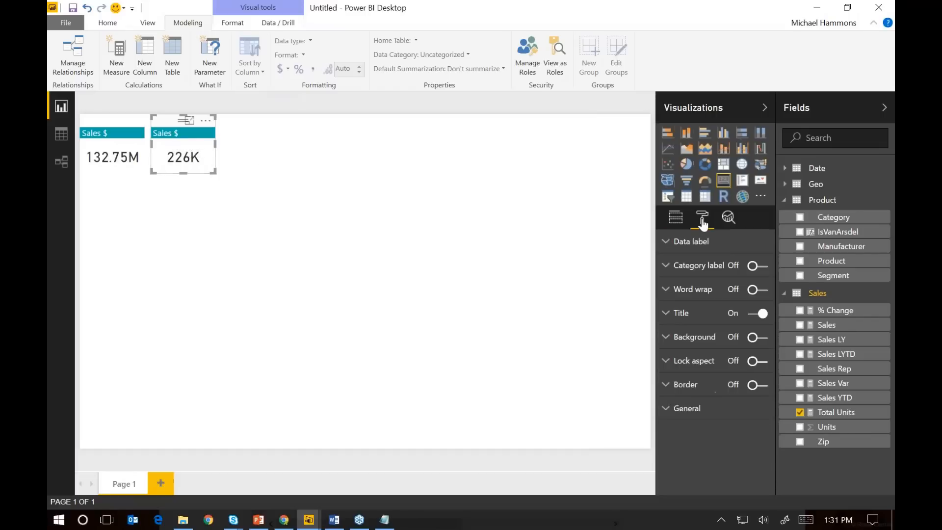
pyautogui.click(679, 314)
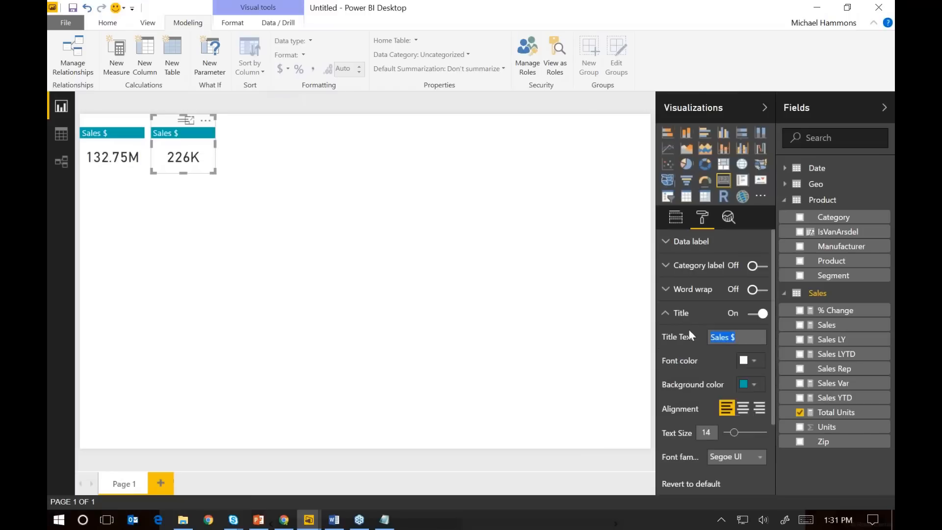
pyautogui.write('Units')
pyautogui.hotkey('ctrl', 'c')
pyautogui.hotkey('ctrl', 'v')
pyautogui.moveTo(173, 124); pyautogui.dragTo(292, 122)
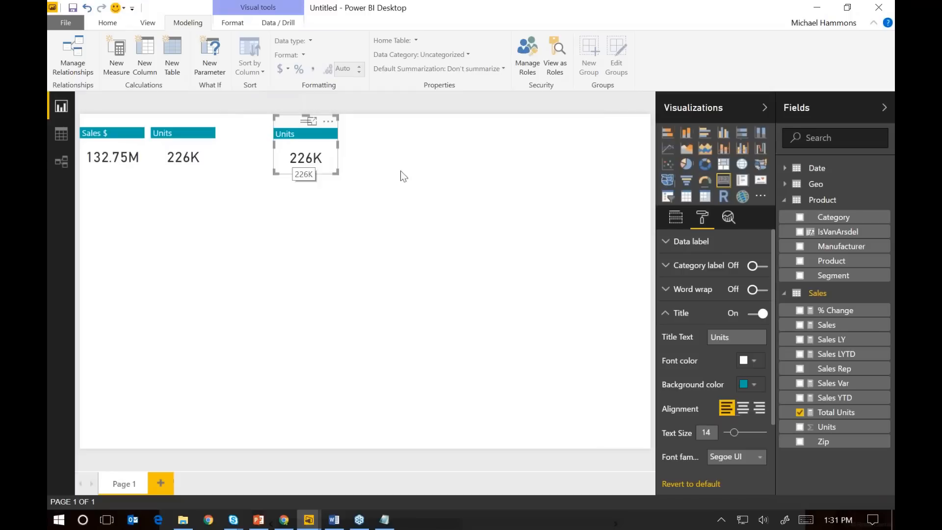
pyautogui.click(786, 168)
pyautogui.moveTo(791, 243); pyautogui.dragTo(808, 227)
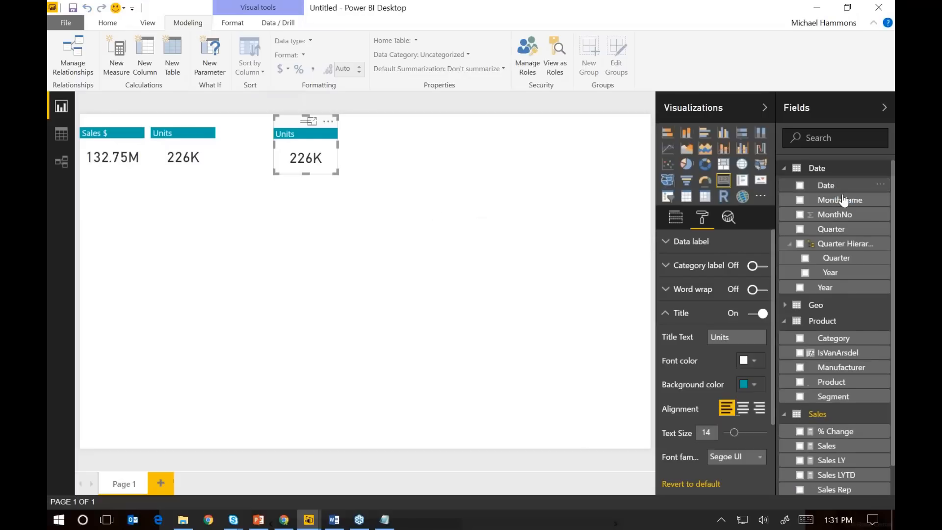
pyautogui.click(681, 221)
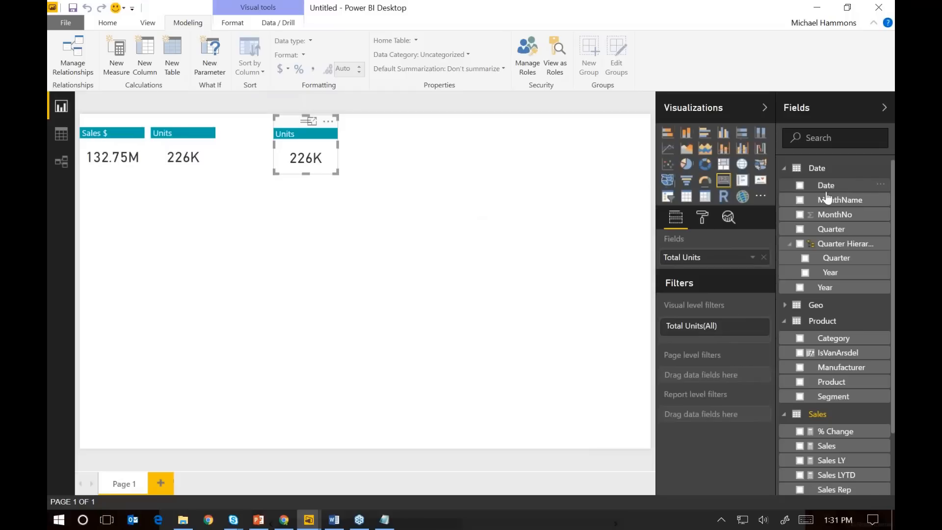
pyautogui.moveTo(826, 185); pyautogui.dragTo(710, 260)
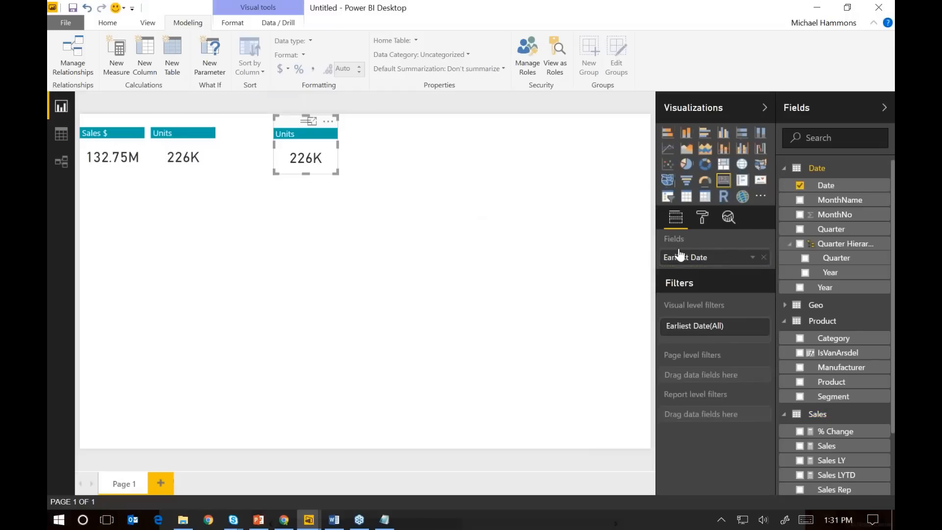
pyautogui.click(752, 257)
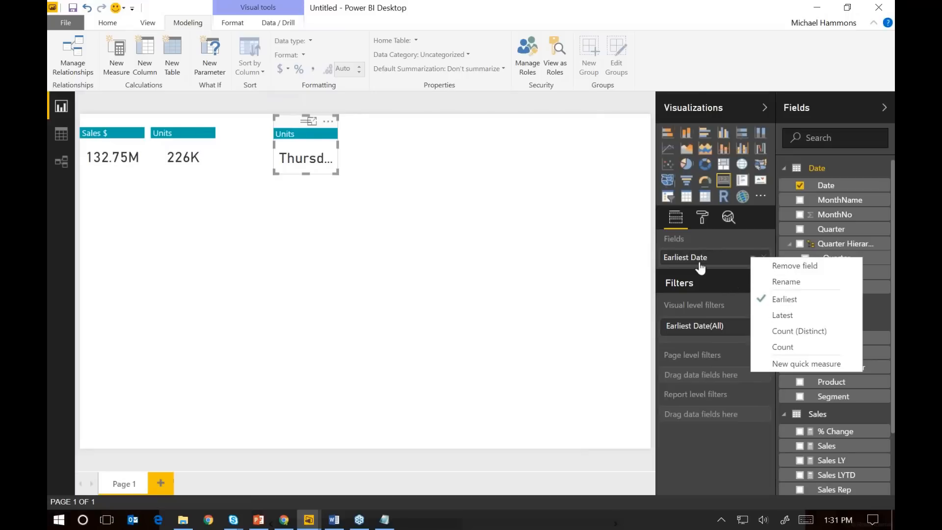
pyautogui.click(498, 216)
pyautogui.click(498, 216)
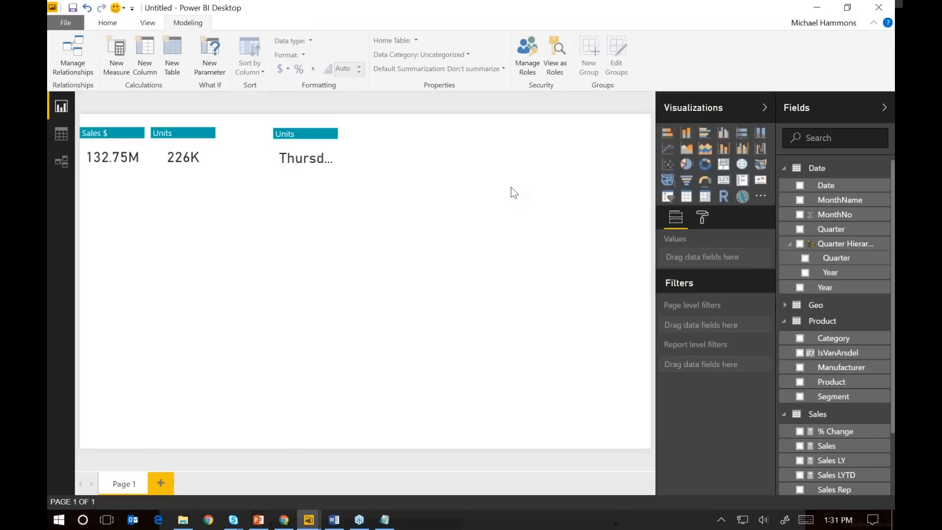
pyautogui.click(294, 128)
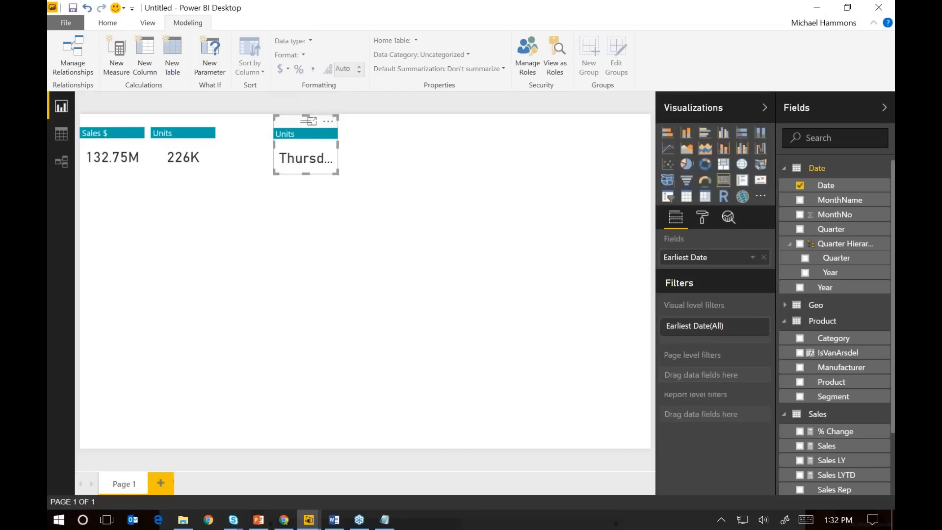
pyautogui.press('Delete')
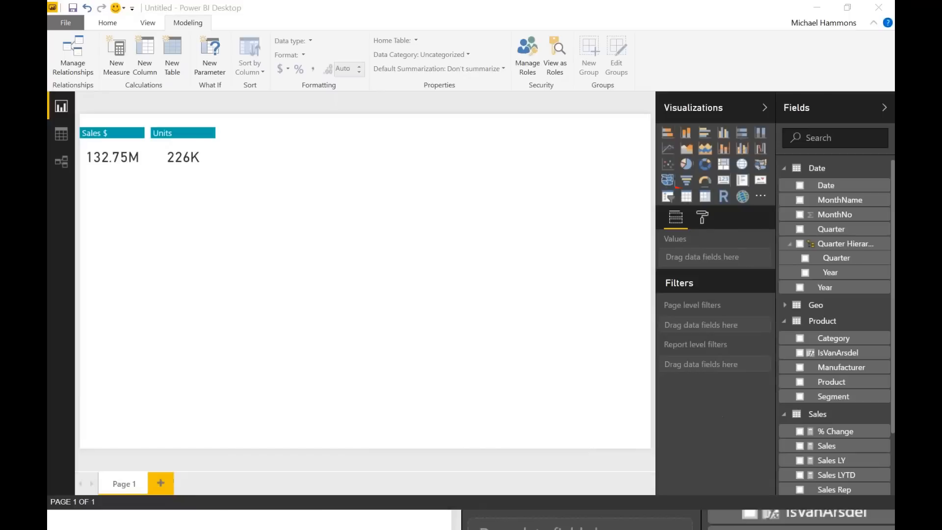
# Search the custom visuals store for "chiclet" and add the Chiclet Slicer to the report
pyautogui.click(760, 196)
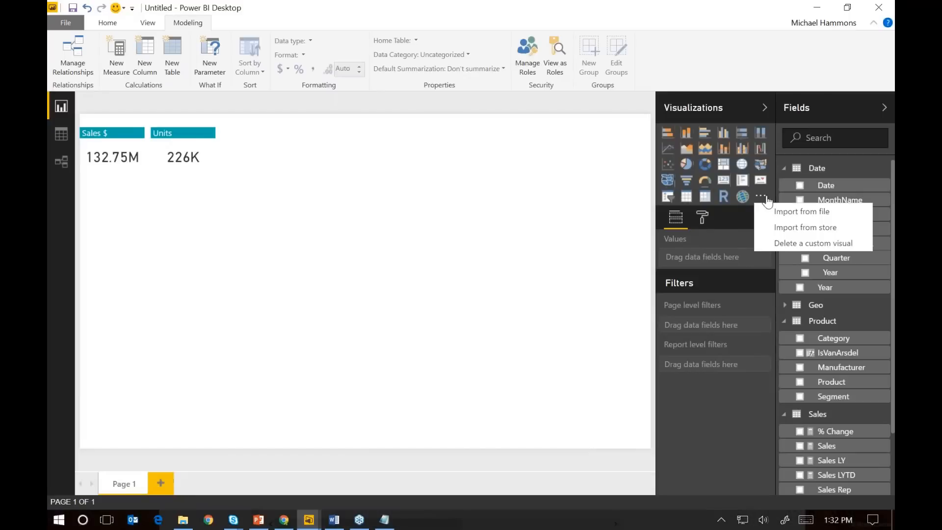
pyautogui.click(799, 228)
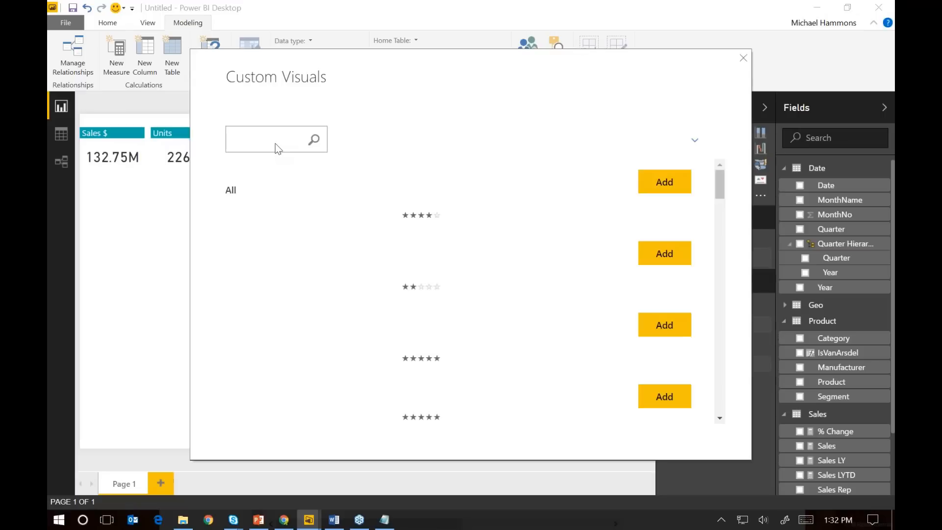
pyautogui.write('chic')
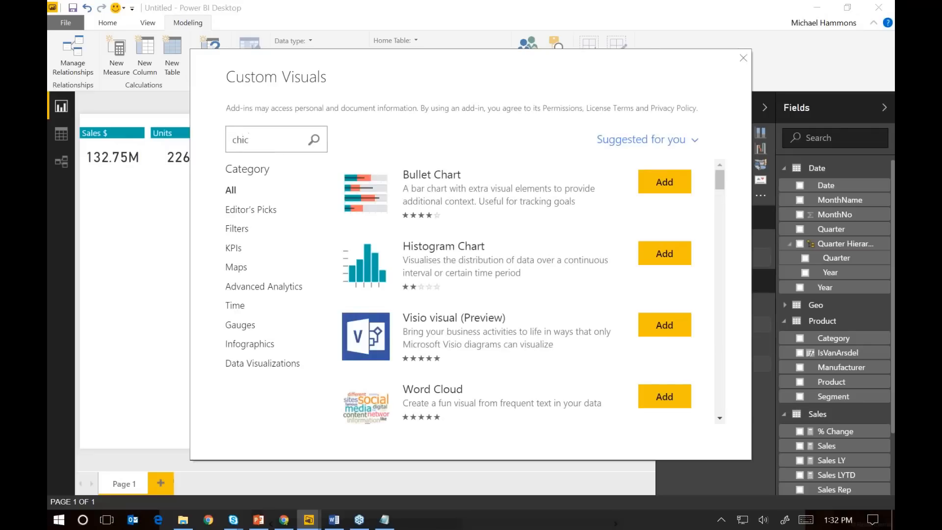
pyautogui.click(314, 145)
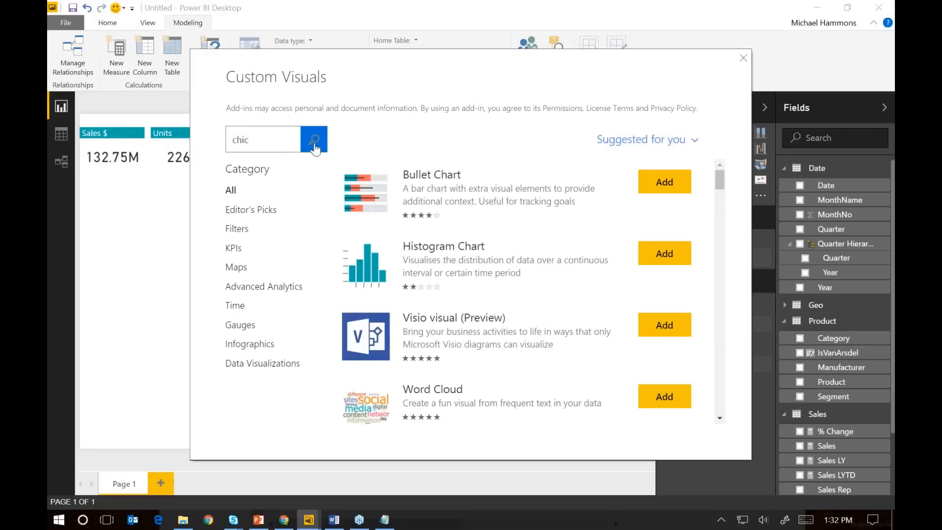
pyautogui.click(276, 139)
pyautogui.write('let')
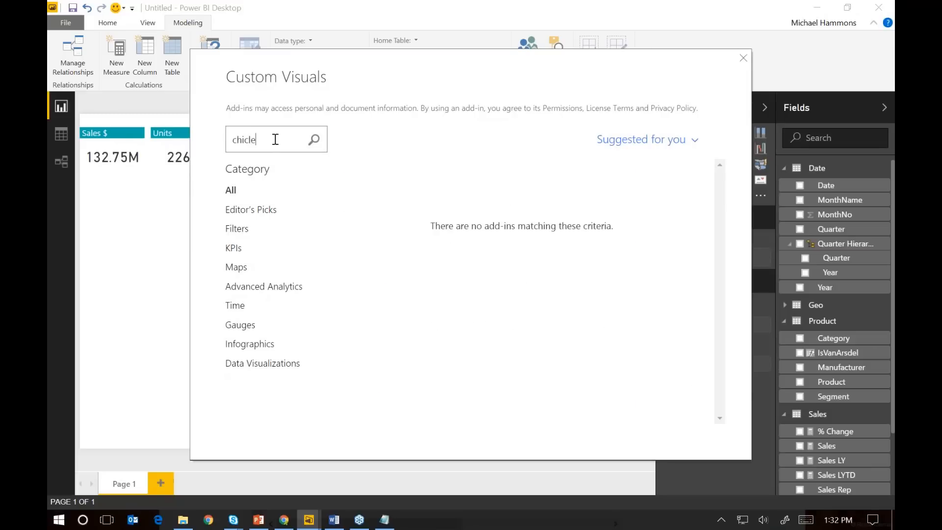
pyautogui.press('Return')
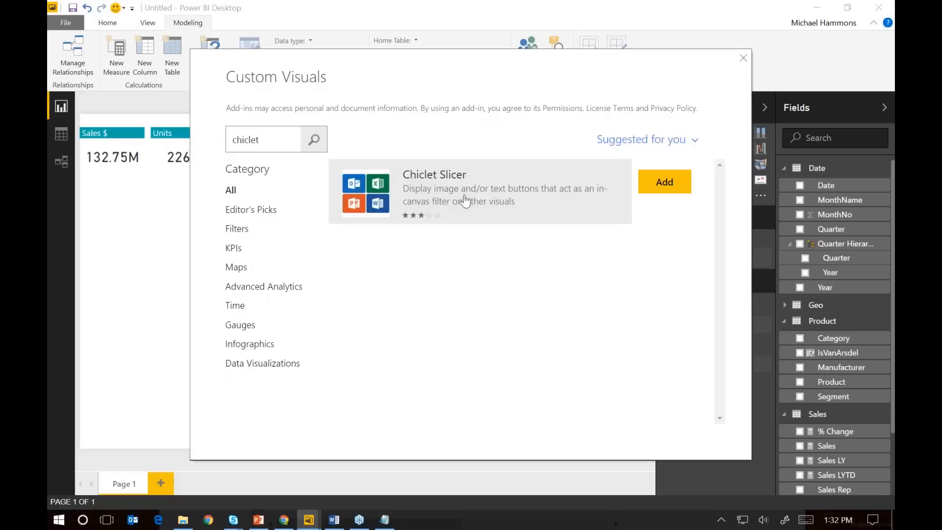
pyautogui.click(664, 184)
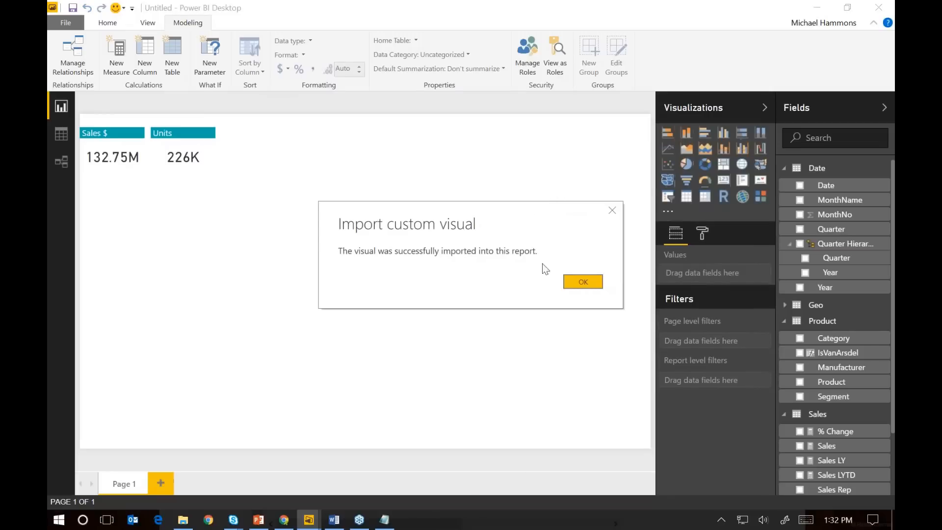
pyautogui.click(584, 281)
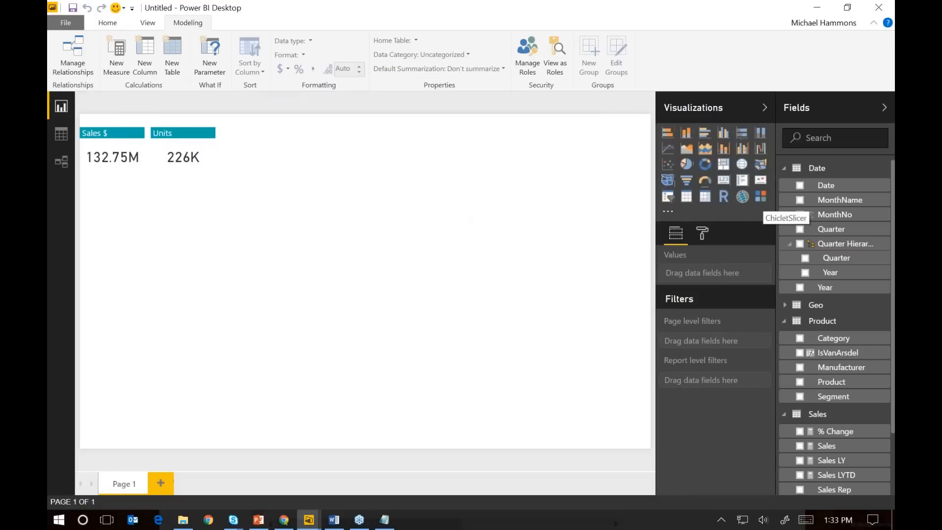
# Add a Chiclet Slicer to the right of the Units card, using Year from the Quarter Hierarchy as its category
pyautogui.click(760, 196)
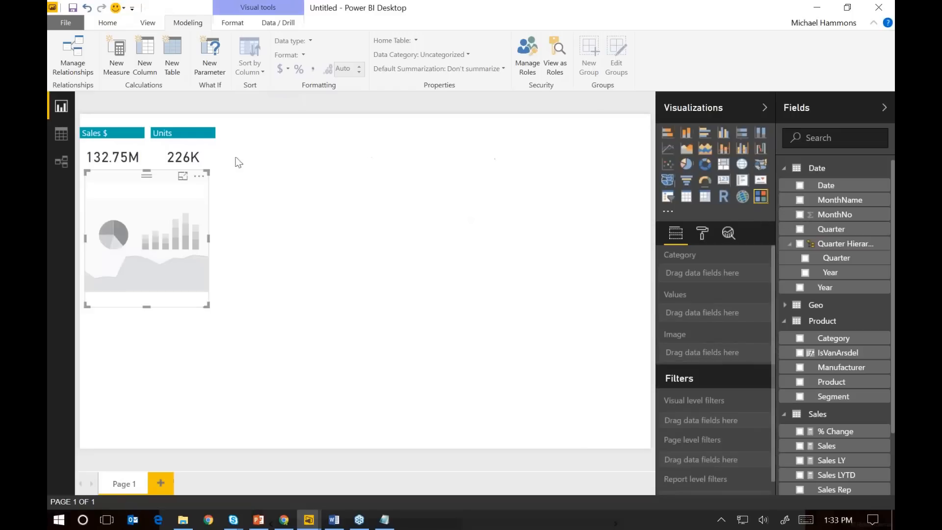
pyautogui.moveTo(185, 180); pyautogui.dragTo(311, 129)
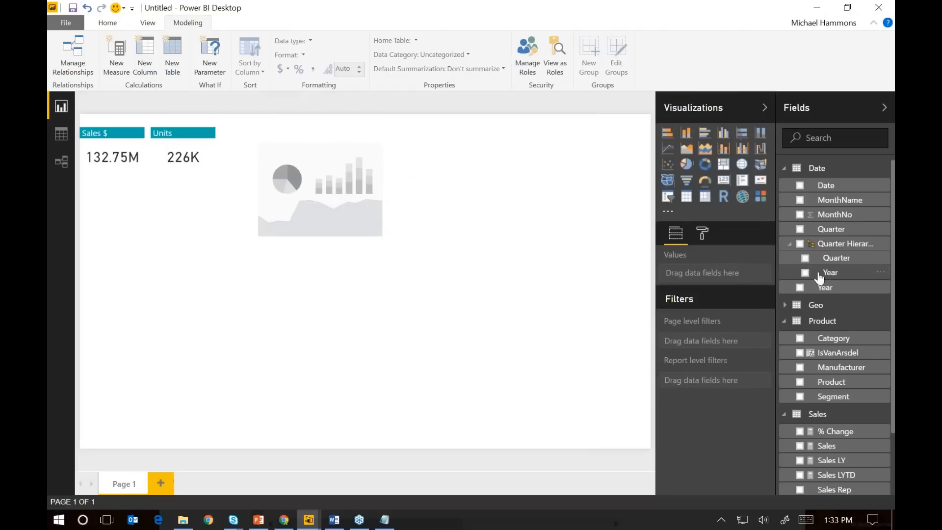
pyautogui.moveTo(845, 279); pyautogui.dragTo(336, 184)
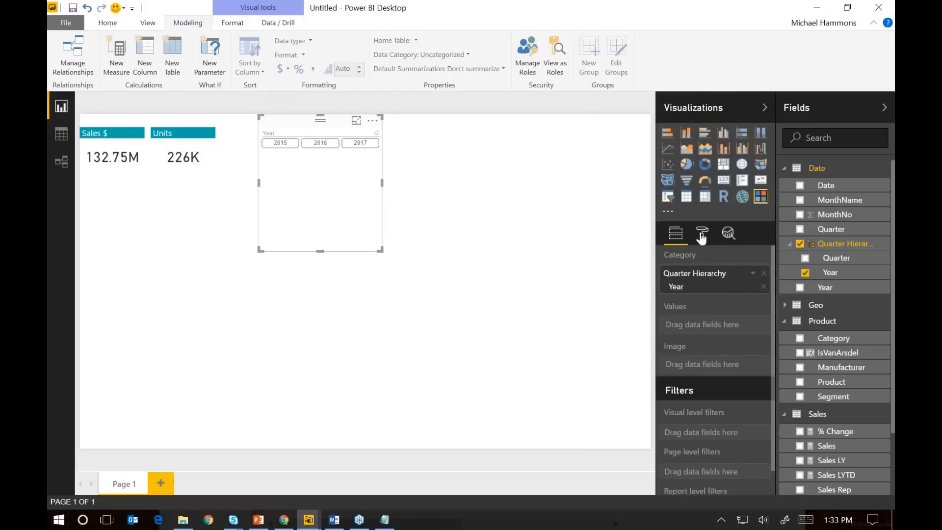
# Test the Year slicer by selecting and clearing 2016 and 2015
pyautogui.click(320, 143)
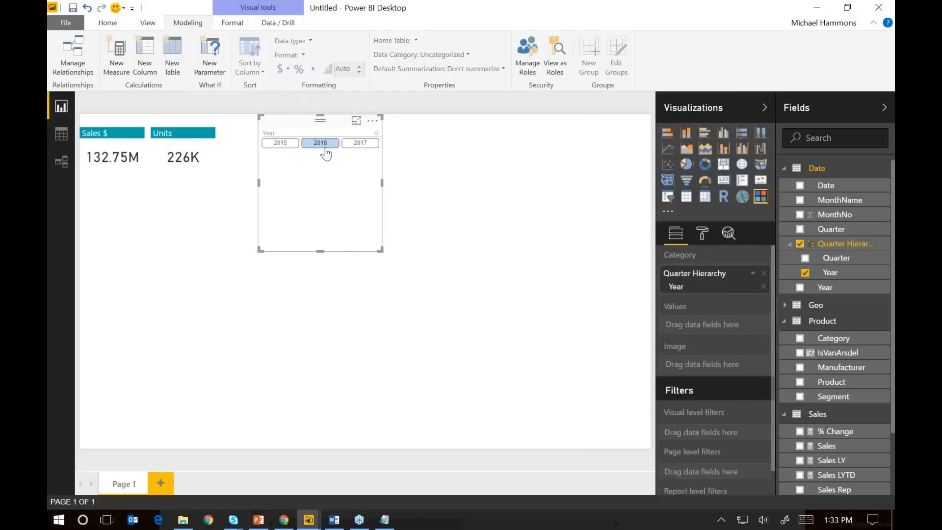
pyautogui.click(324, 147)
pyautogui.click(286, 144)
pyautogui.click(287, 148)
# Reduce the Year slicer's height, turn on its title and set the title text to "Year"
pyautogui.moveTo(381, 250); pyautogui.dragTo(380, 206)
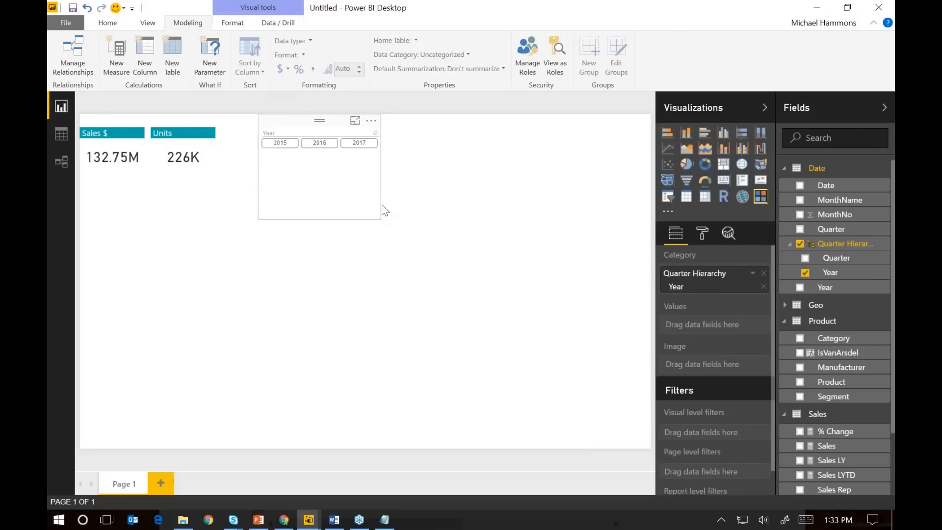
pyautogui.click(296, 131)
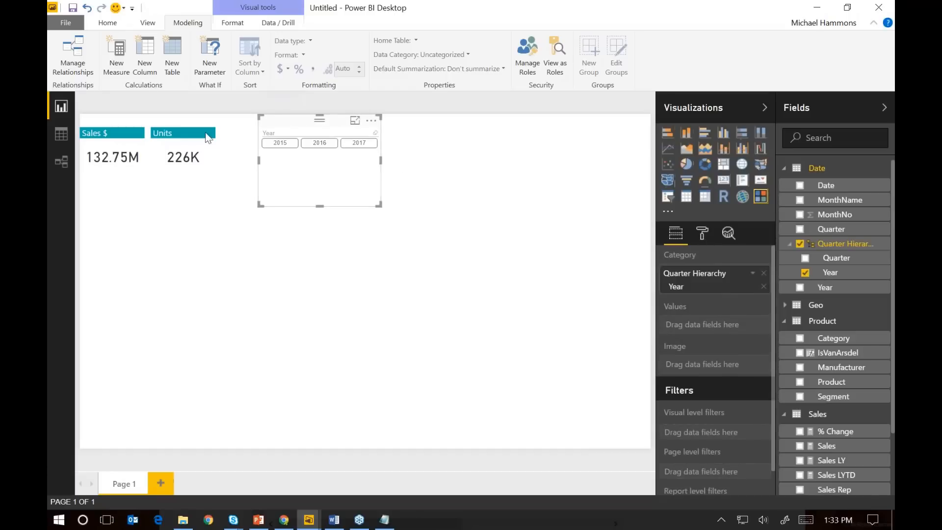
pyautogui.click(700, 239)
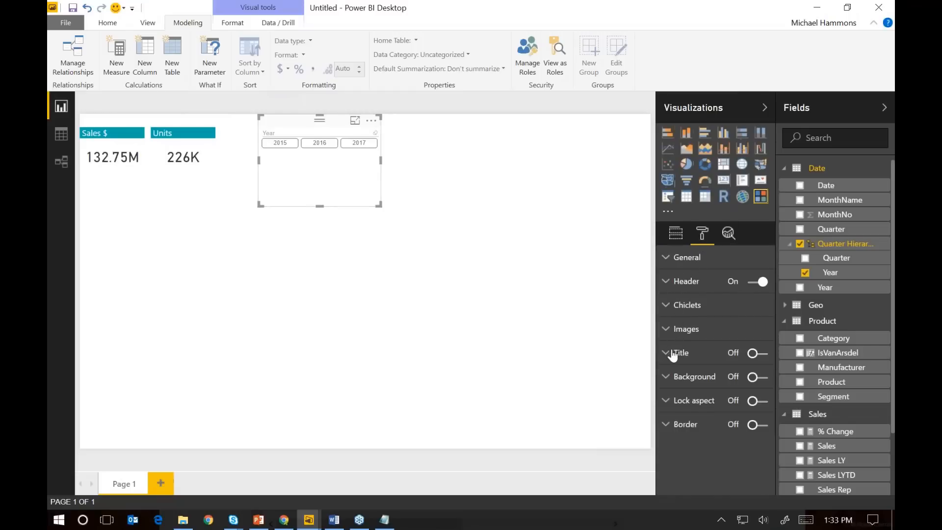
pyautogui.click(757, 353)
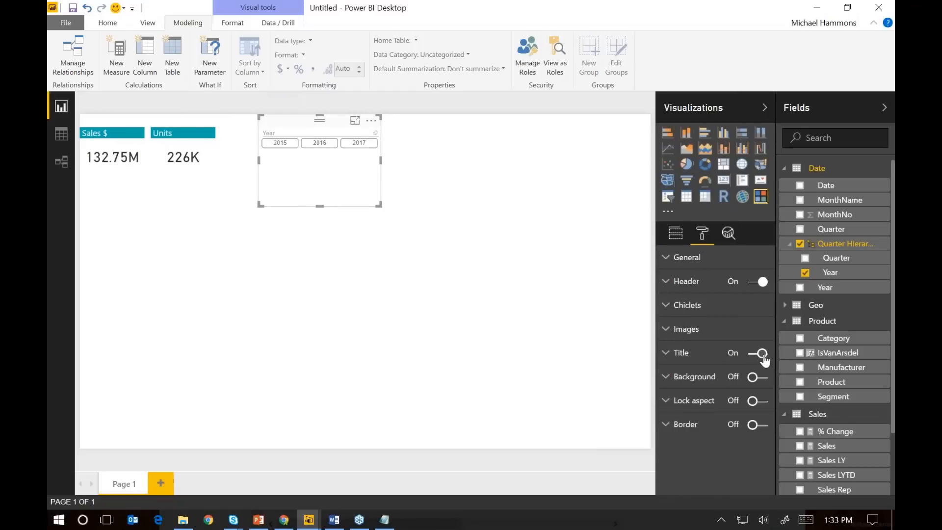
pyautogui.click(667, 355)
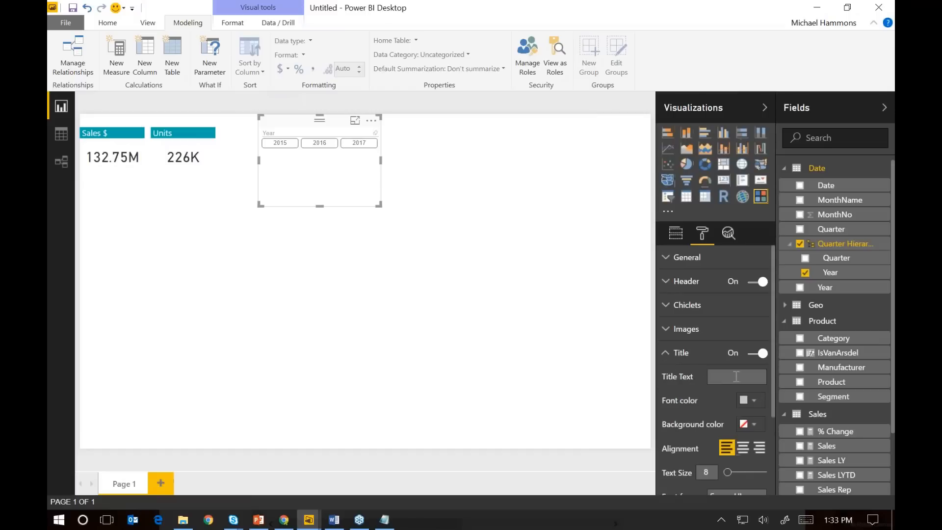
# Format the slicer's title with white font, a dark gray background and text size 14, and turn off the slicer's header
pyautogui.click(754, 401)
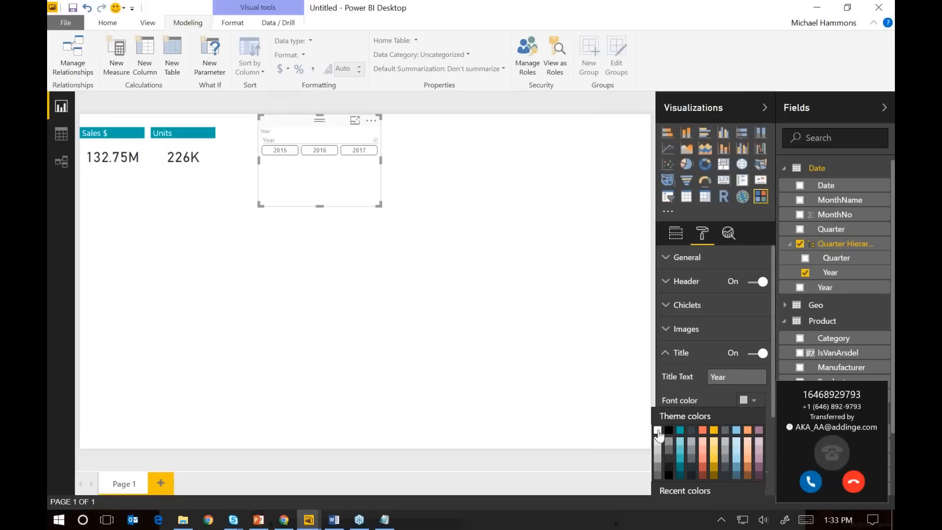
pyautogui.click(658, 430)
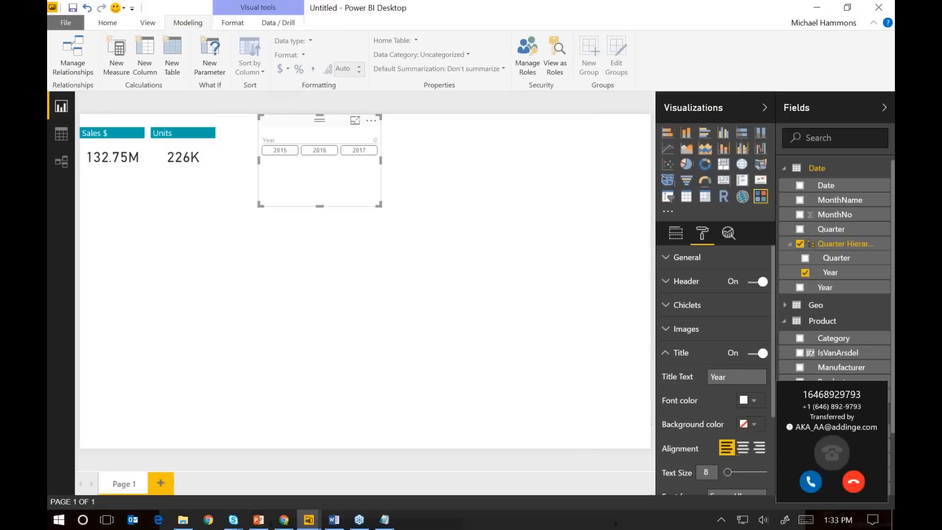
pyautogui.click(855, 484)
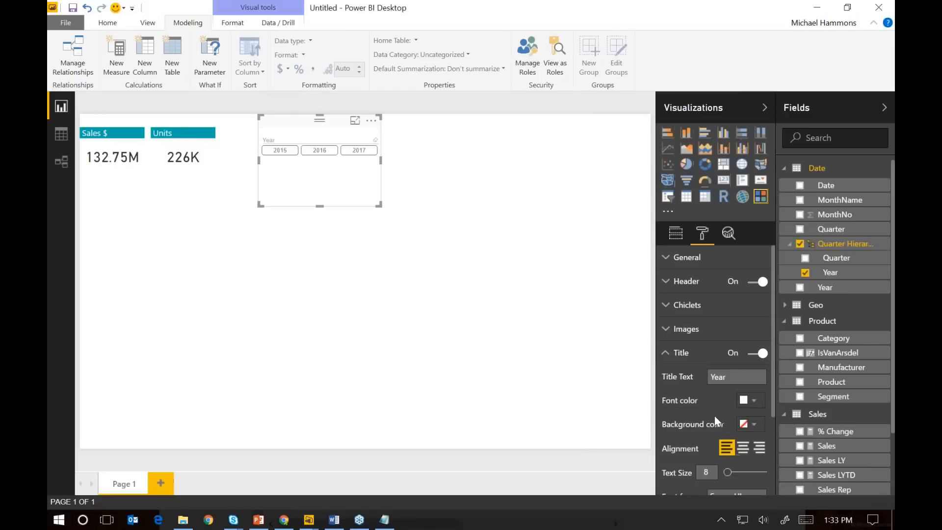
pyautogui.click(754, 425)
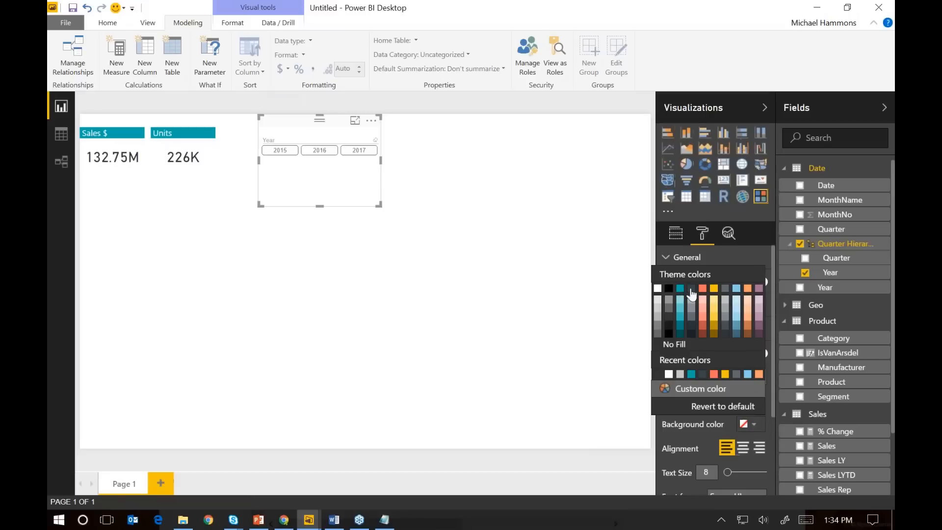
pyautogui.click(692, 289)
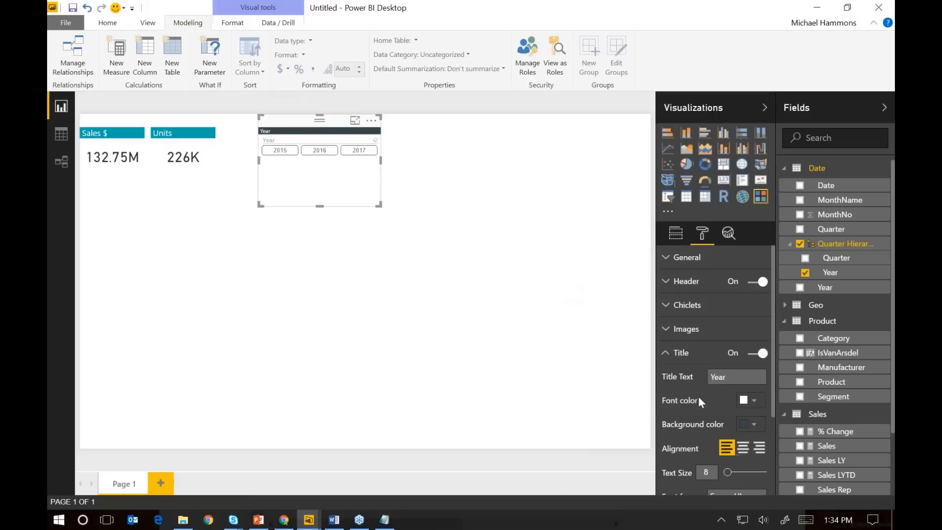
pyautogui.write('14')
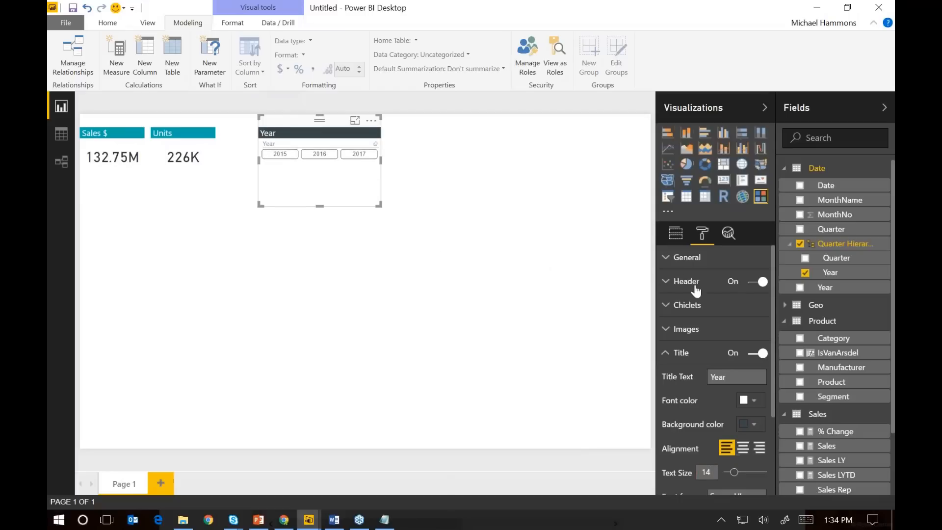
pyautogui.click(755, 283)
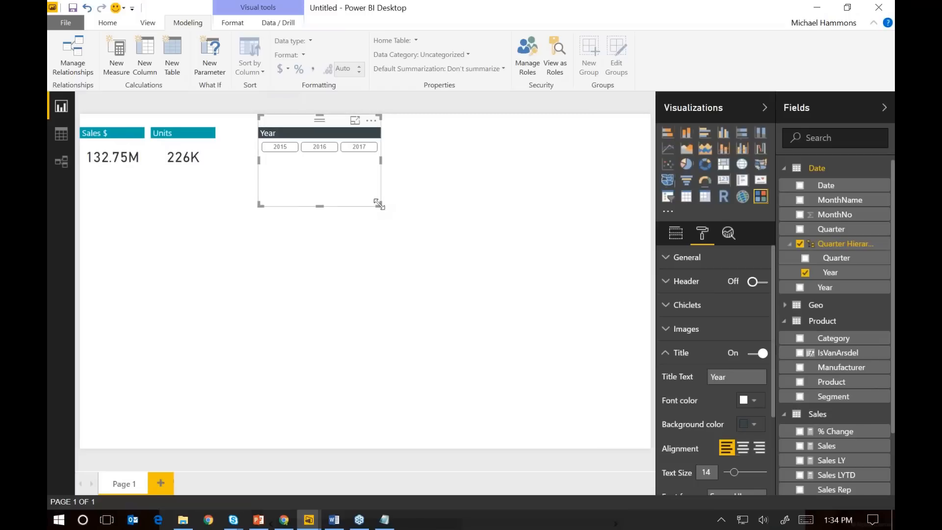
# Shrink the Year slicer to fit its title and buttons, and place a copy just right of the original
pyautogui.moveTo(379, 204); pyautogui.dragTo(371, 171)
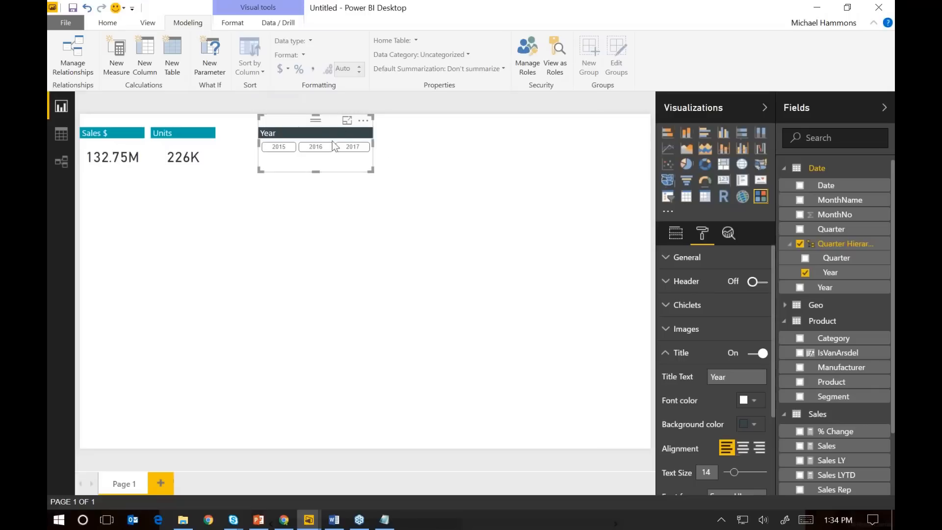
pyautogui.hotkey('ctrl', 'v')
pyautogui.moveTo(409, 123)
pyautogui.mouseDown()
pyautogui.moveTo(414, 110)
pyautogui.moveTo(420, 116)
pyautogui.mouseUp()
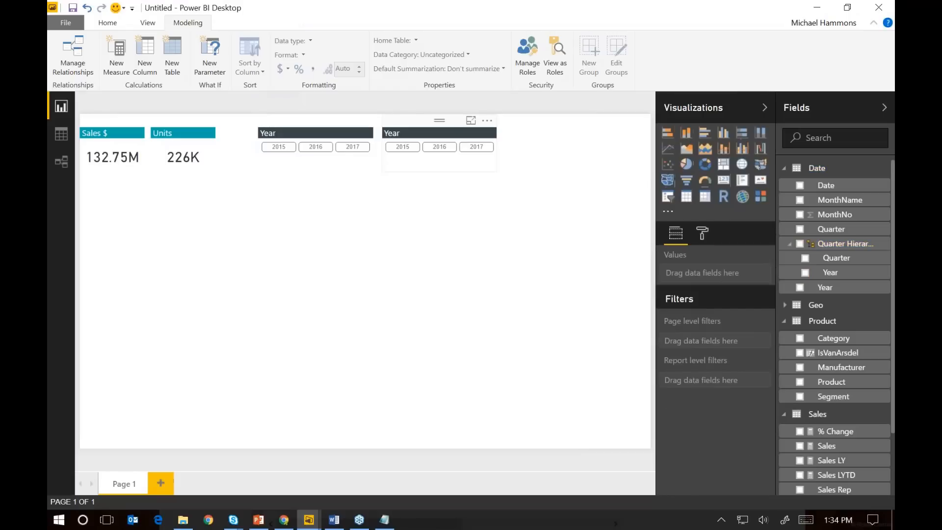
# Paste another copy of the Year slicer and place it against the page's right edge, level with the others
pyautogui.hotkey('ctrl', 'v')
pyautogui.moveTo(324, 124); pyautogui.dragTo(599, 116)
# Narrow the middle Year slicer and remove Quarter Hierarchy from its category
pyautogui.click(483, 166)
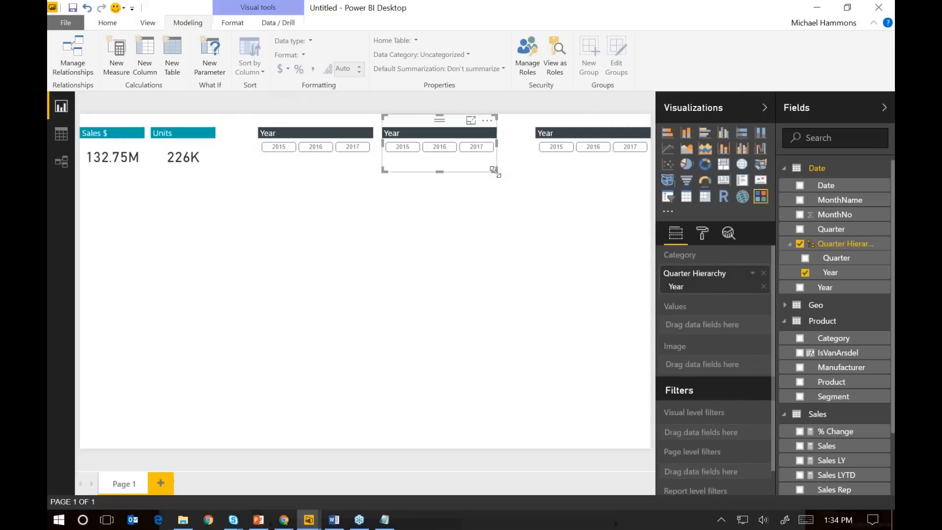
pyautogui.moveTo(495, 171); pyautogui.dragTo(466, 176)
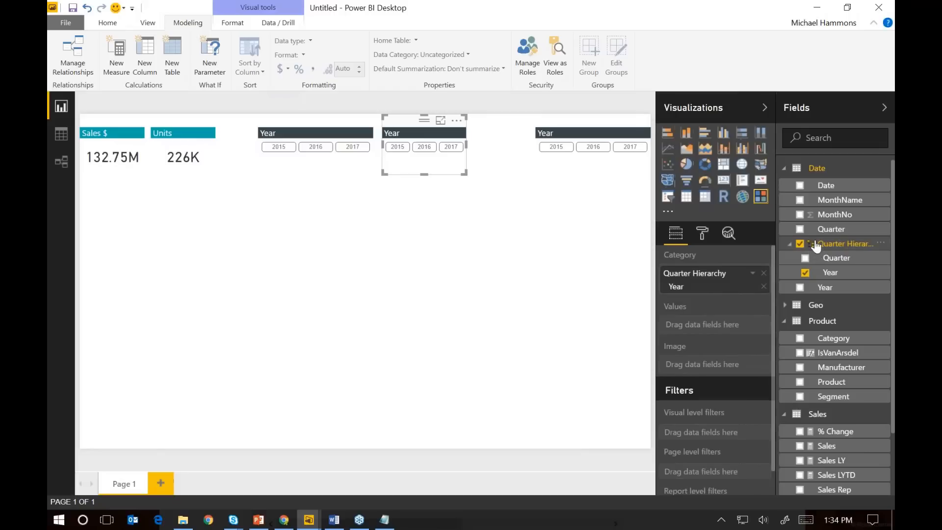
pyautogui.click(764, 276)
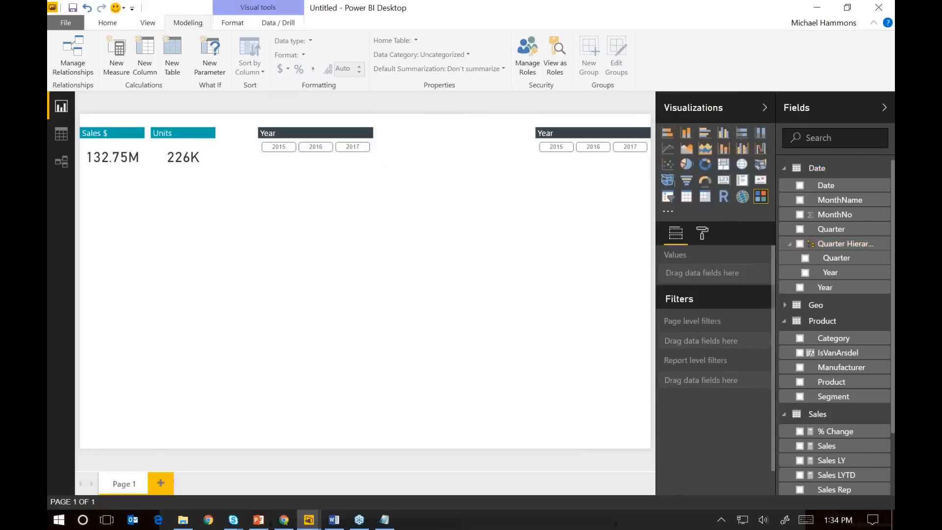
# Copy the original Year slicer again and place the copy beside it, in the gap before the rightmost slicer
pyautogui.click(310, 126)
pyautogui.hotkey('ctrl', 'c')
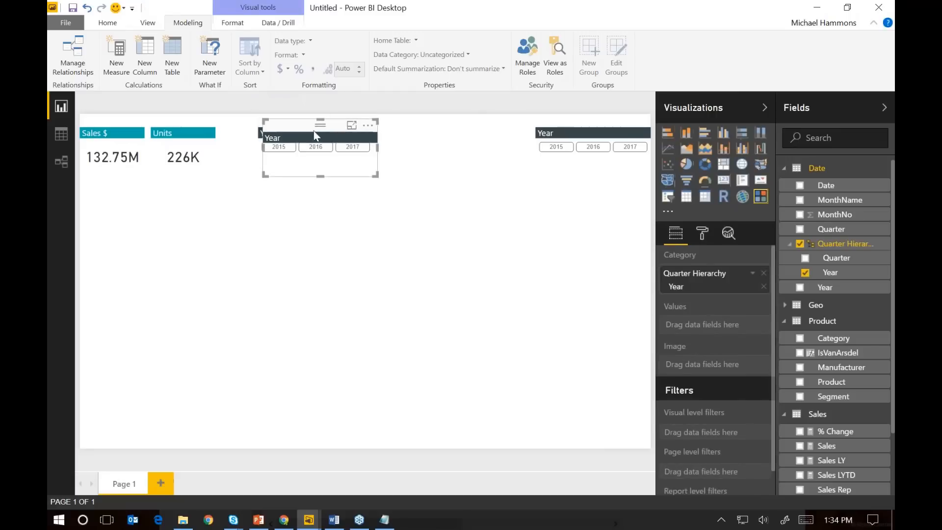
pyautogui.hotkey('ctrl', 'v')
pyautogui.moveTo(412, 140); pyautogui.dragTo(433, 126)
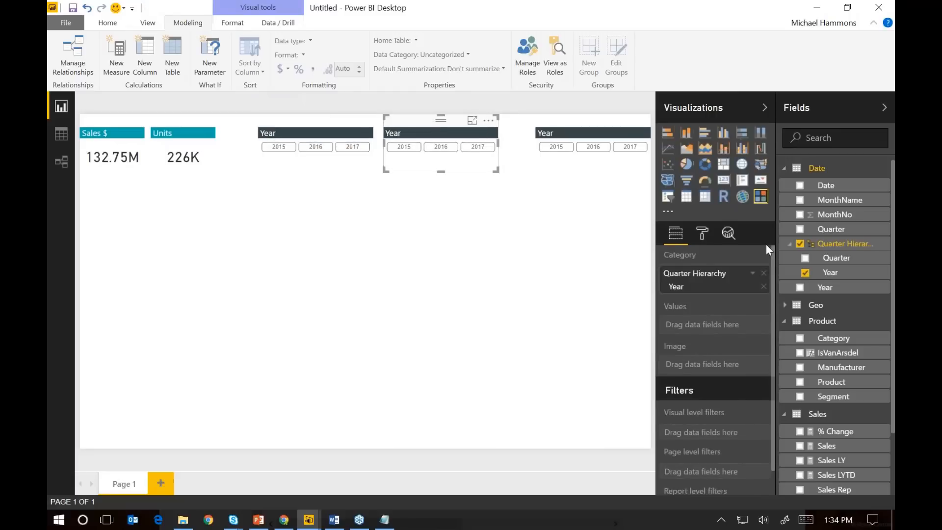
# Replace the middle slicer's category with the Quarter level of Quarter Hierarchy and set its title text to "Qtr"
pyautogui.moveTo(822, 260); pyautogui.dragTo(721, 283)
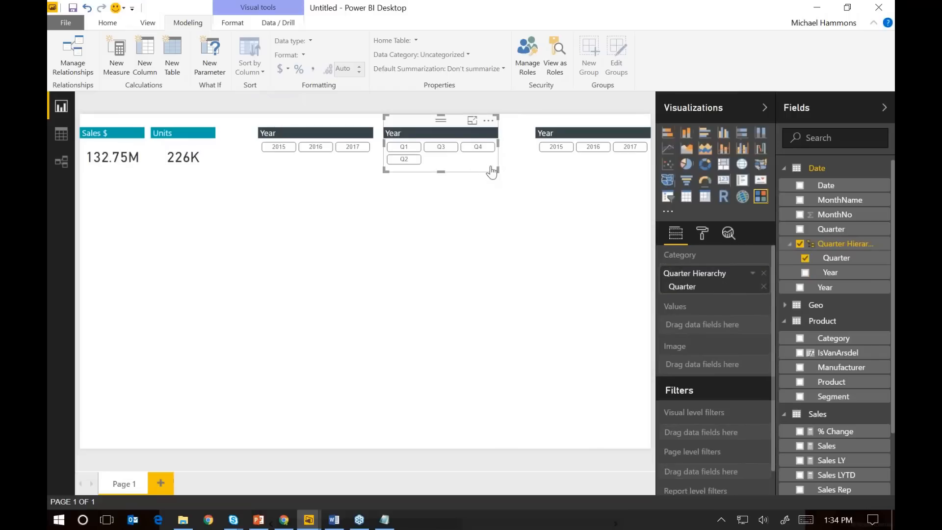
pyautogui.click(702, 236)
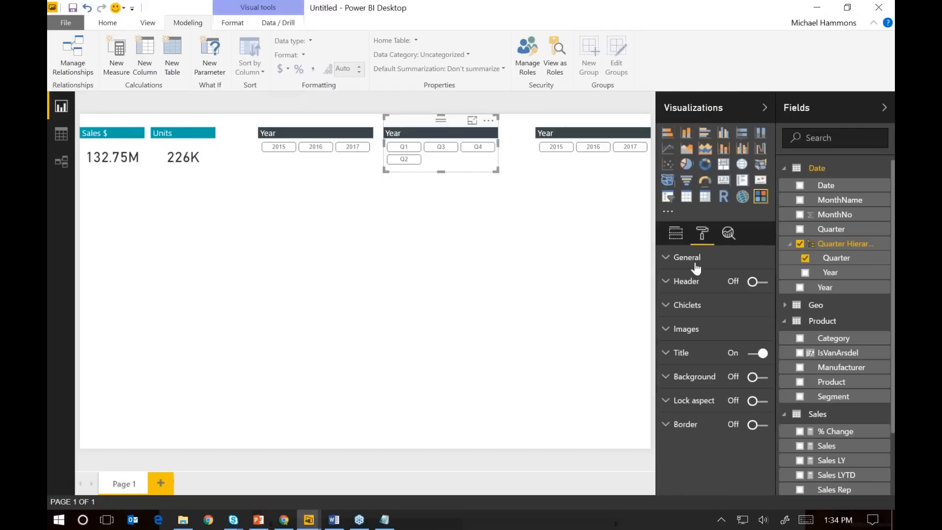
pyautogui.click(678, 359)
pyautogui.click(727, 374)
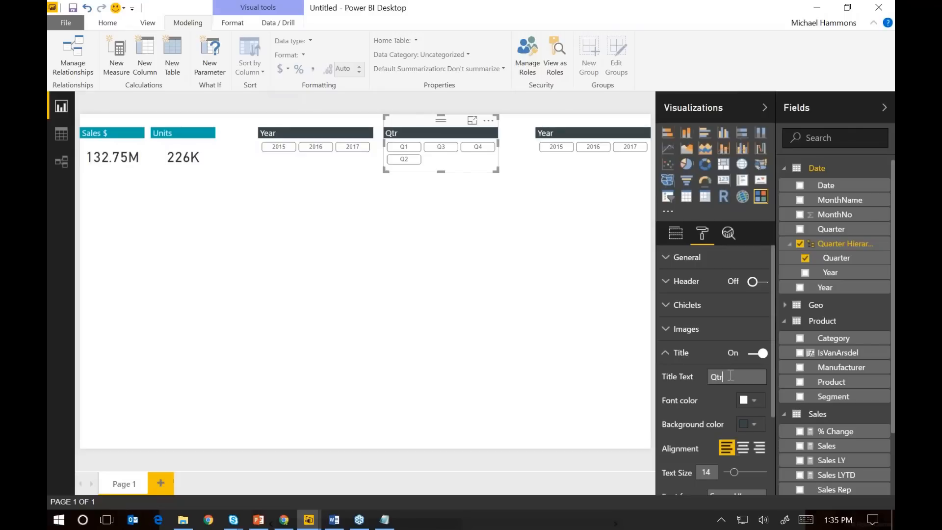
pyautogui.write('Qtr')
# Arrange the Qtr slicer in 2 columns, narrow it to a width of about 208, and place it directly against the Year slicer
pyautogui.click(680, 260)
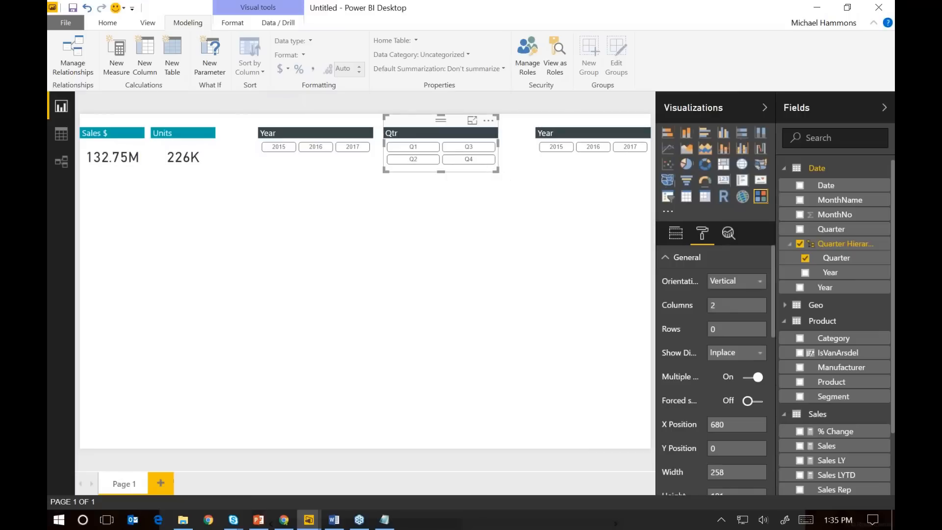
pyautogui.moveTo(497, 170); pyautogui.dragTo(475, 167)
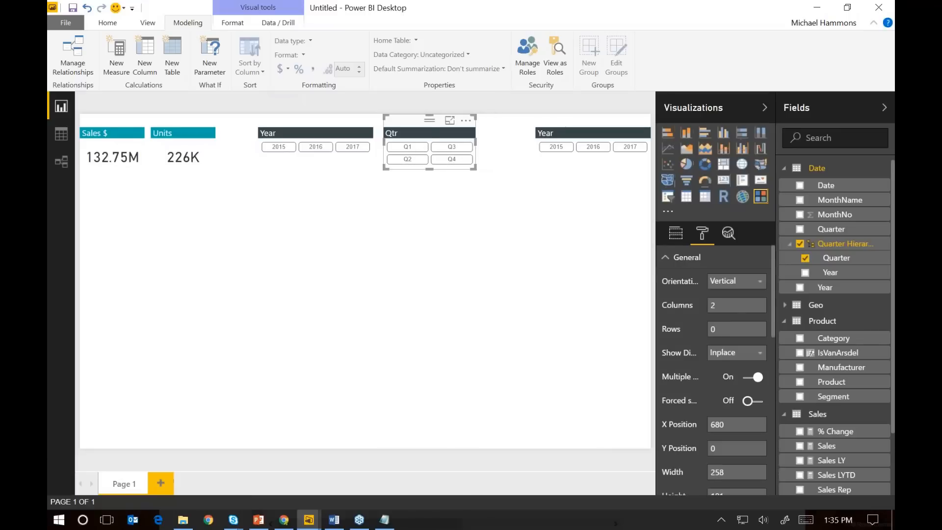
pyautogui.moveTo(425, 129); pyautogui.dragTo(417, 125)
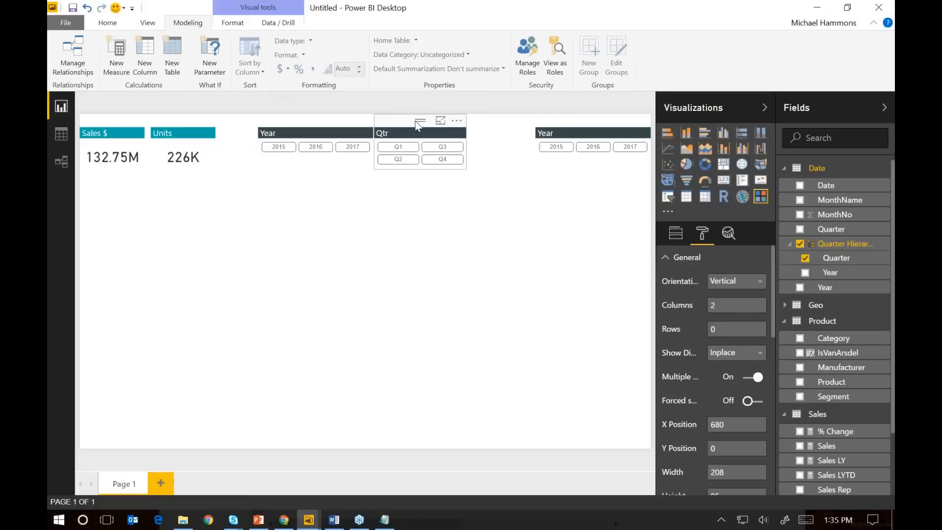
# Widen the rightmost Year slicer to about 404 so it nearly meets the Qtr slicer, and replace its category with MonthName
pyautogui.click(546, 132)
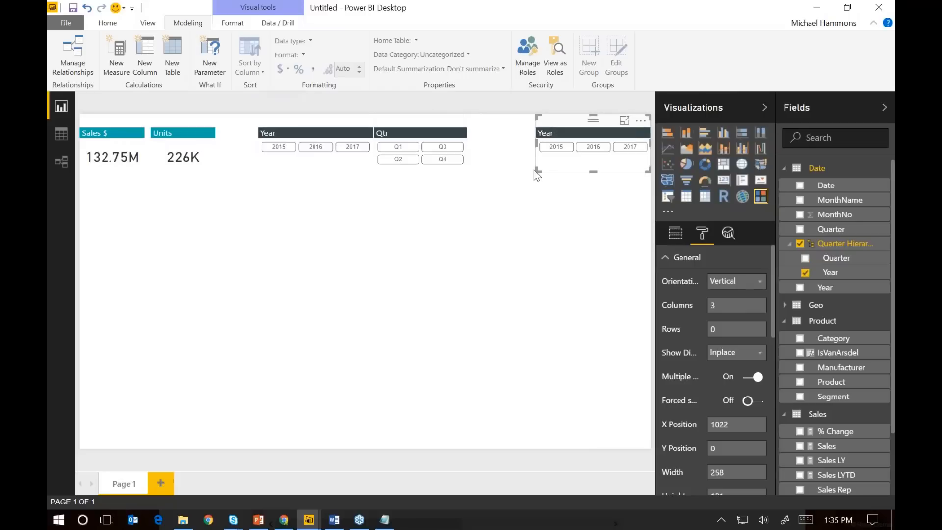
pyautogui.moveTo(538, 171); pyautogui.dragTo(473, 165)
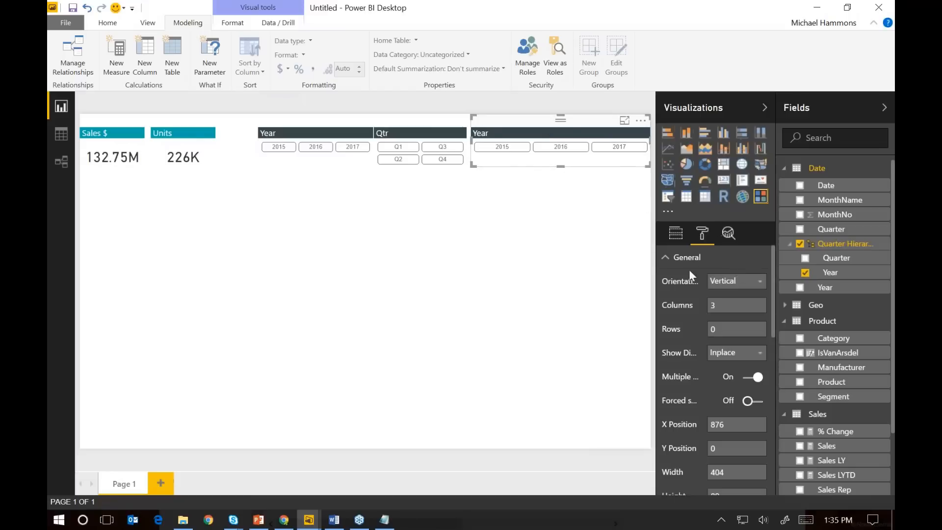
pyautogui.click(676, 235)
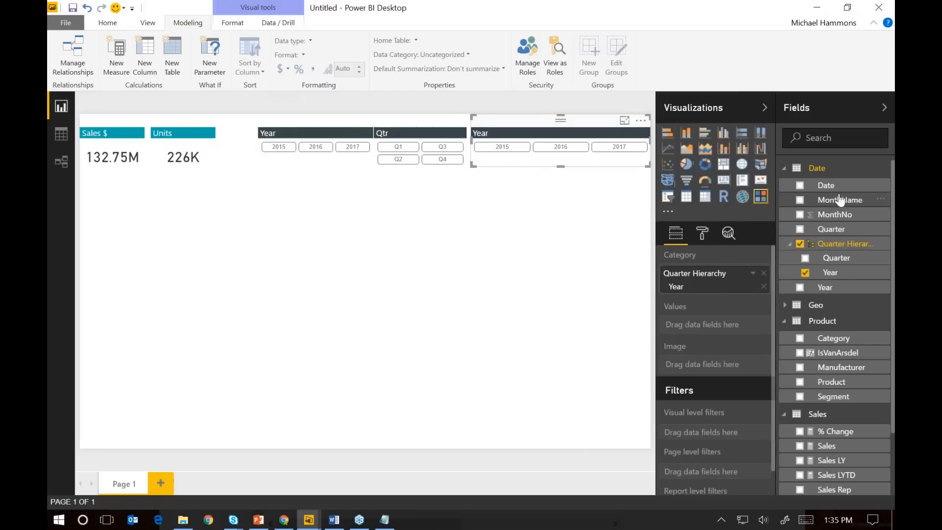
pyautogui.moveTo(840, 201); pyautogui.dragTo(746, 280)
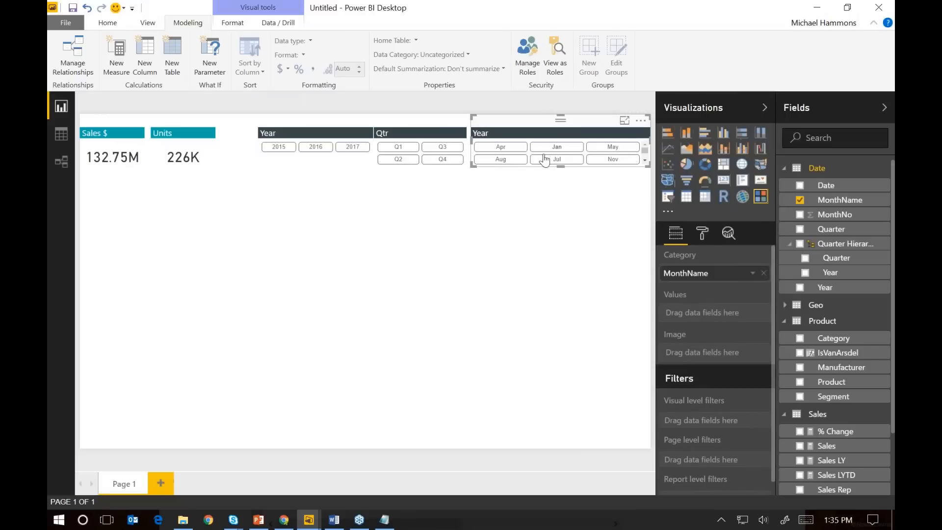
# Arrange the month name slicer's buttons in 6 columns
pyautogui.click(704, 235)
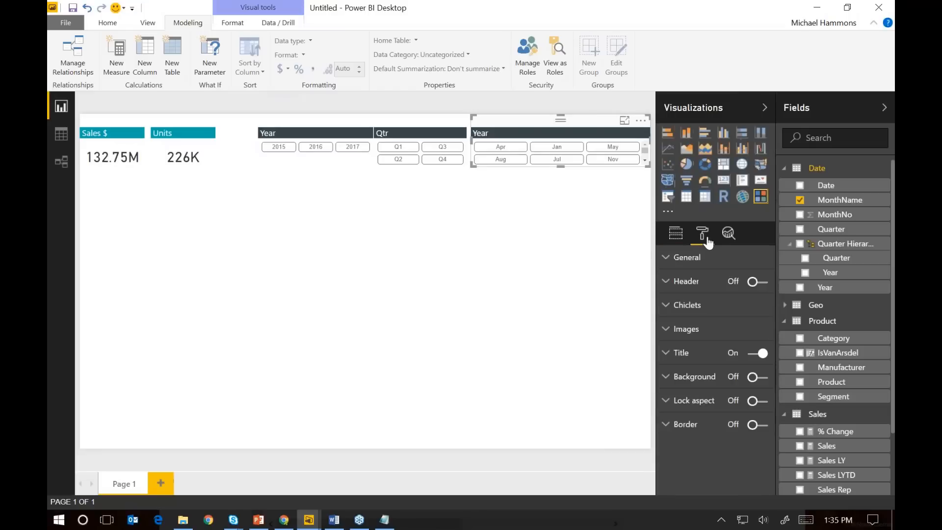
pyautogui.click(670, 257)
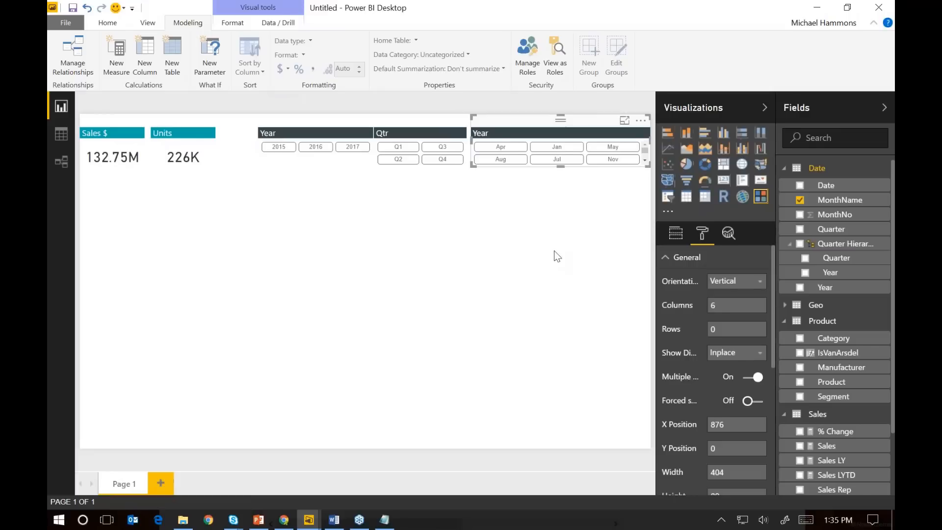
pyautogui.click(595, 201)
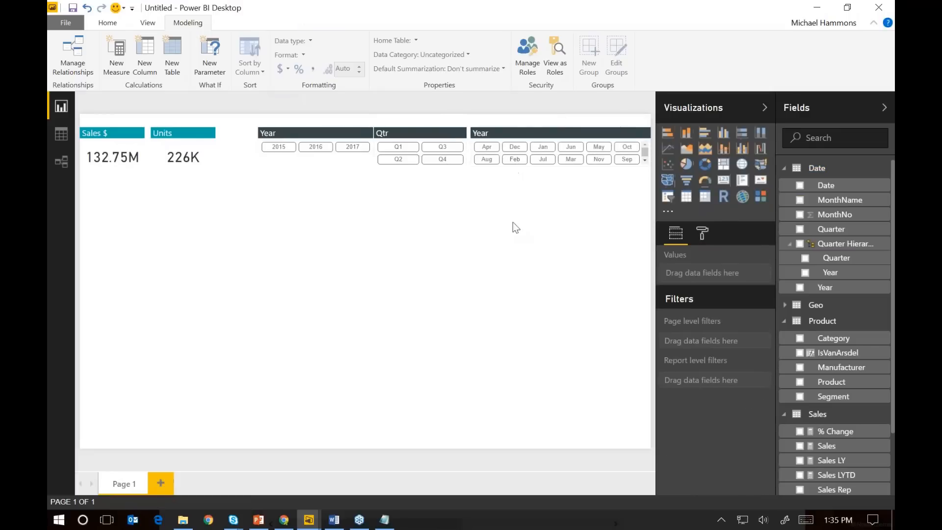
# Set the month name slicer's title text to "Month"
pyautogui.click(702, 233)
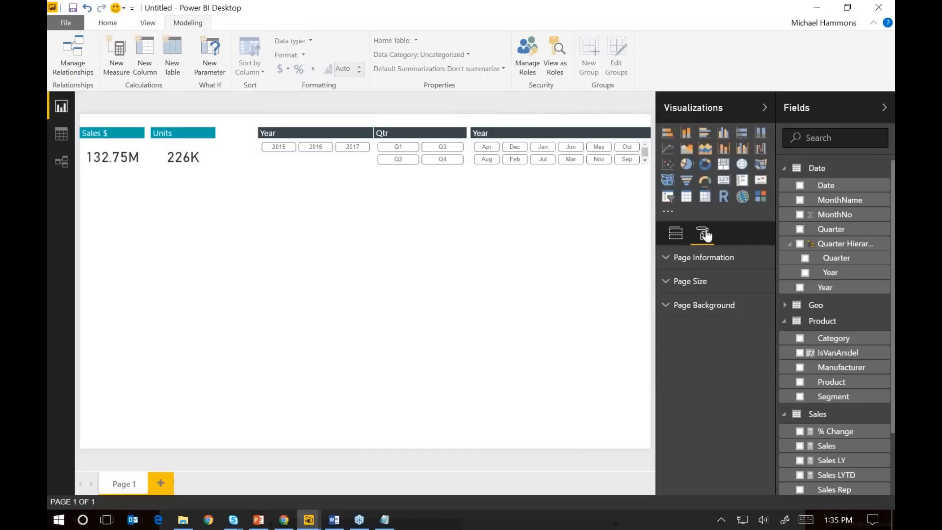
pyautogui.click(608, 144)
pyautogui.click(703, 233)
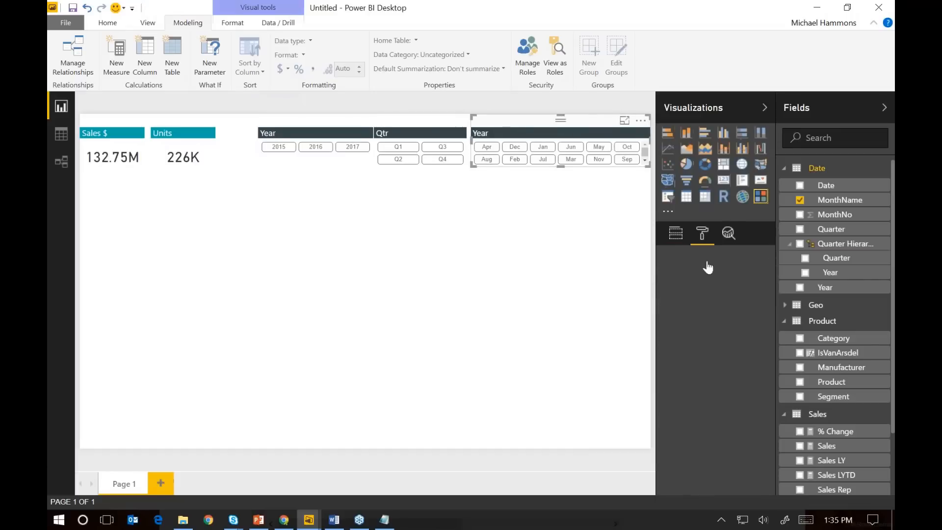
pyautogui.click(692, 283)
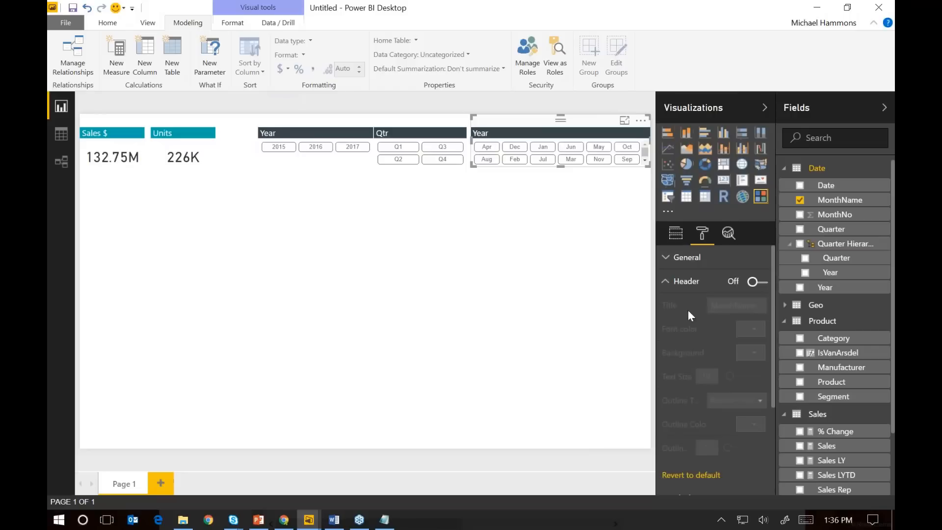
pyautogui.click(668, 283)
pyautogui.click(680, 353)
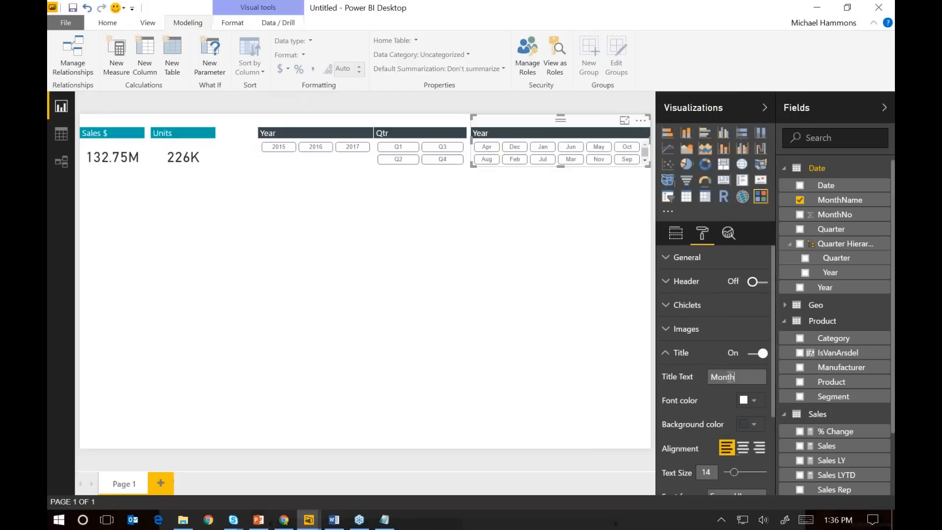
pyautogui.click(562, 291)
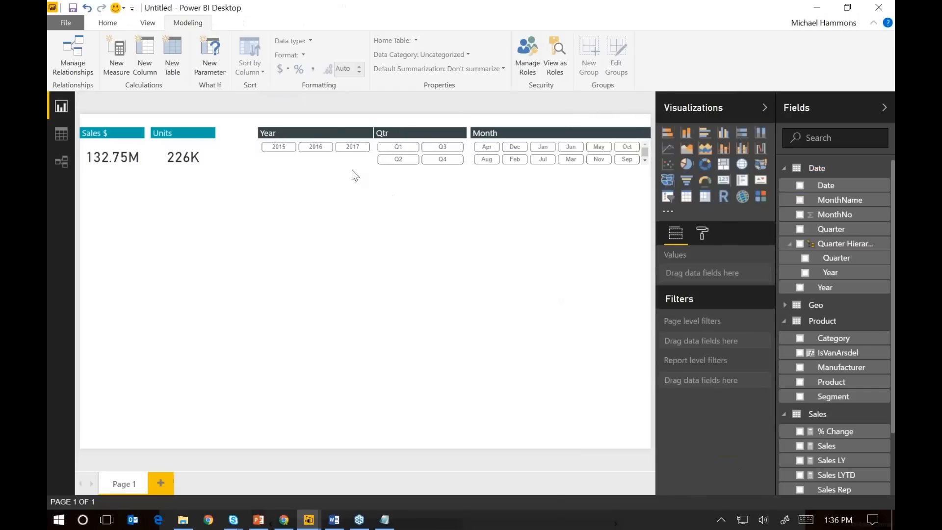
# Add a new chiclet slicer in the middle of the page with the Date table's standalone Year field as its category
pyautogui.click(311, 126)
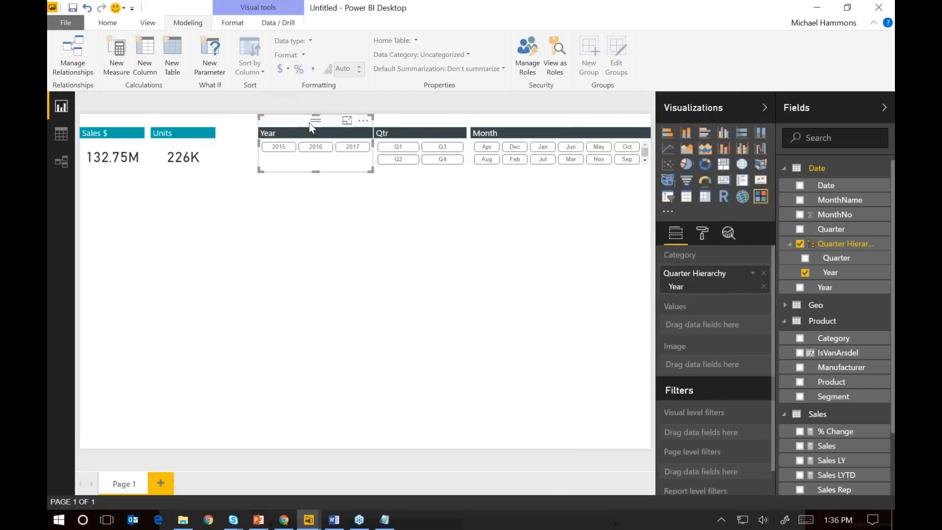
pyautogui.click(494, 198)
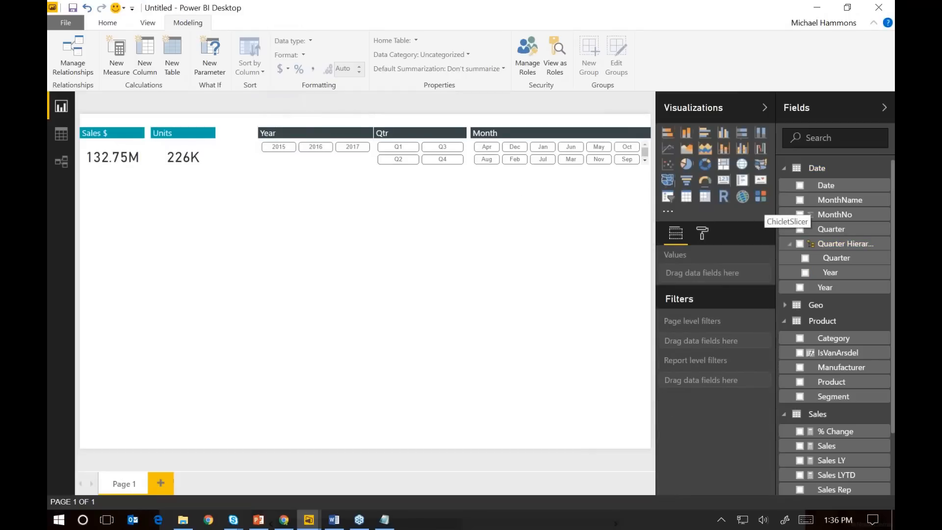
pyautogui.click(761, 196)
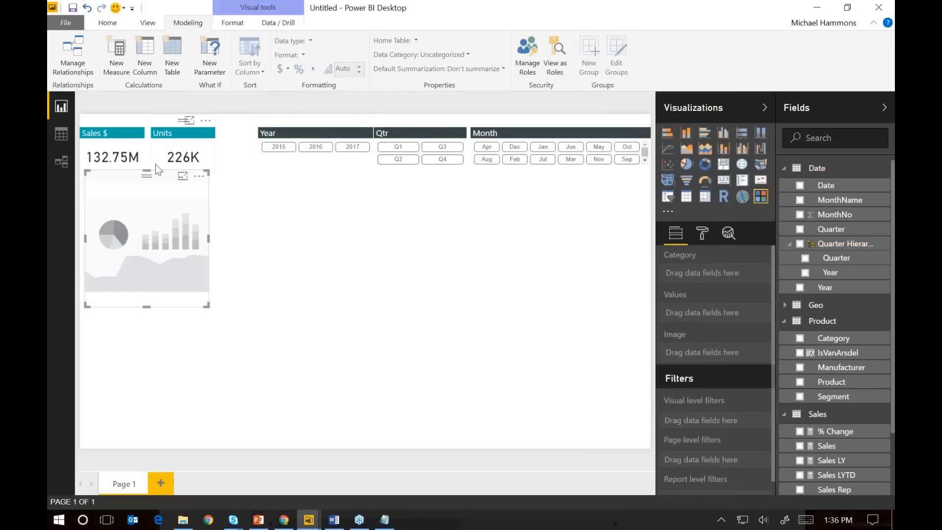
pyautogui.moveTo(135, 173); pyautogui.dragTo(428, 212)
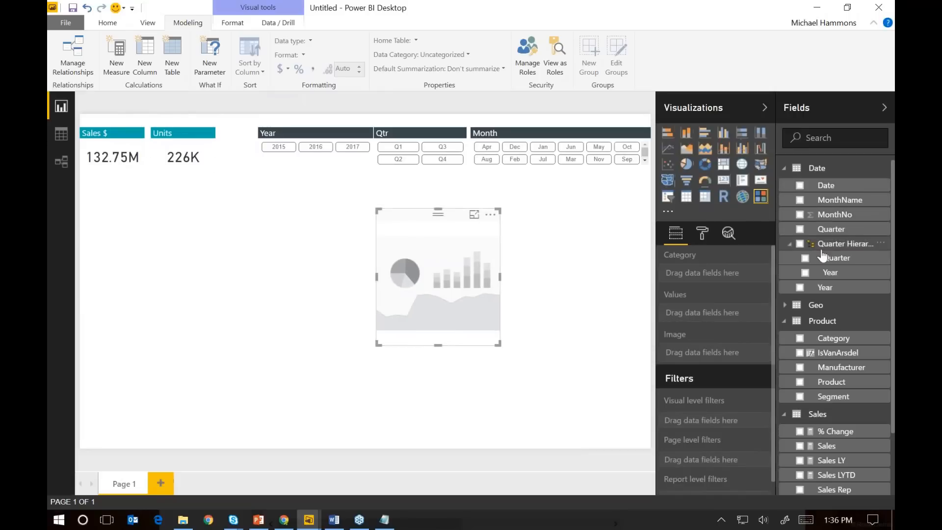
pyautogui.moveTo(823, 291); pyautogui.dragTo(708, 277)
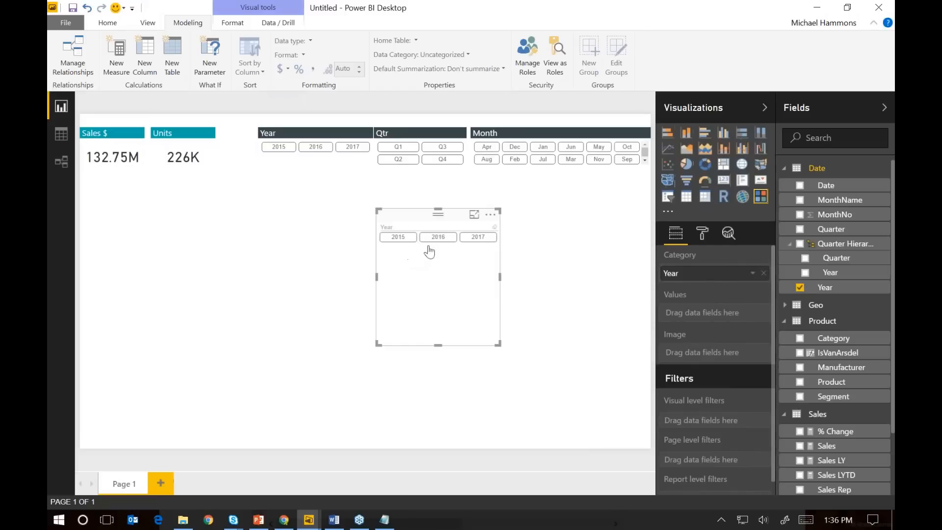
# Turn off the new slicer's header and turn on its "Year" title with white font and a dark gray background
pyautogui.click(703, 238)
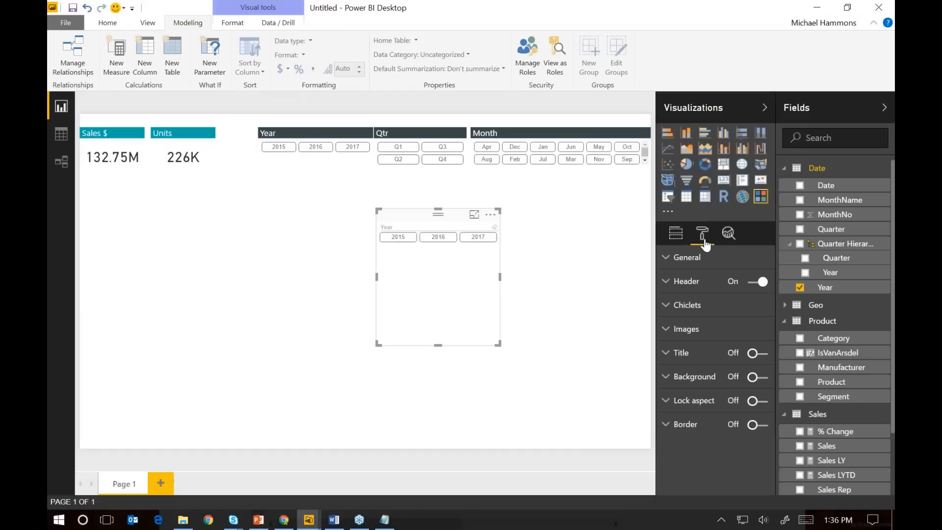
pyautogui.click(752, 282)
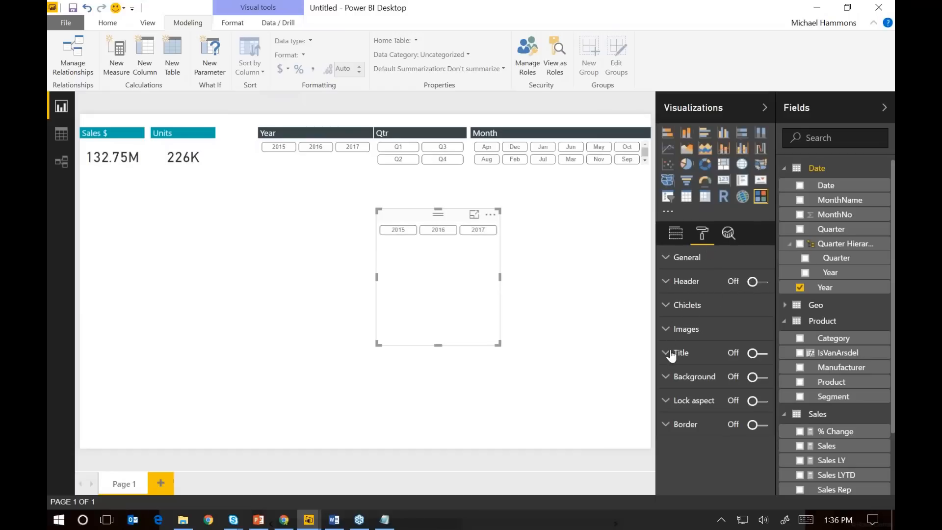
pyautogui.click(757, 353)
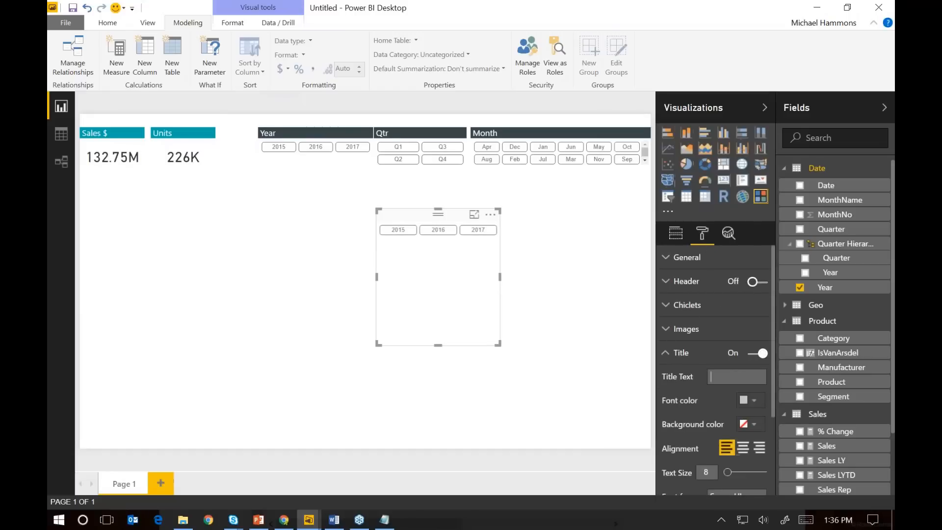
pyautogui.click(733, 377)
pyautogui.click(756, 404)
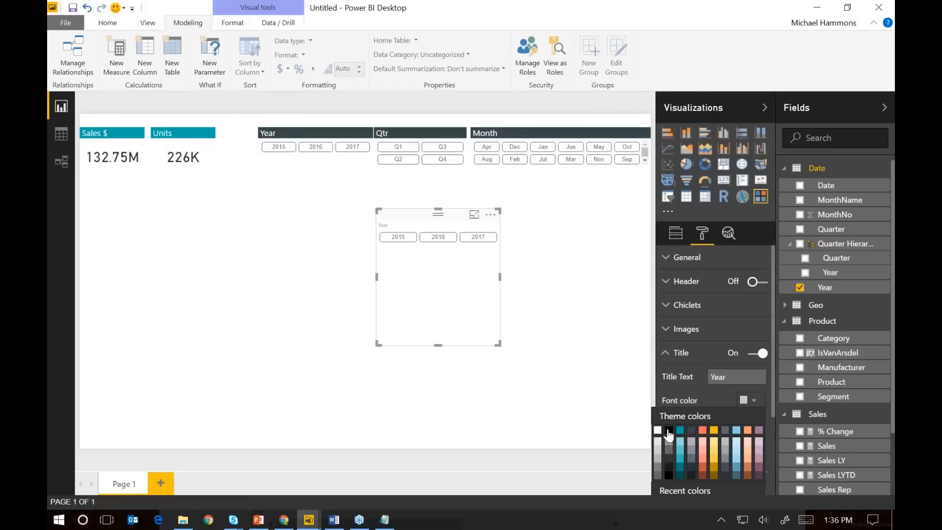
pyautogui.click(658, 431)
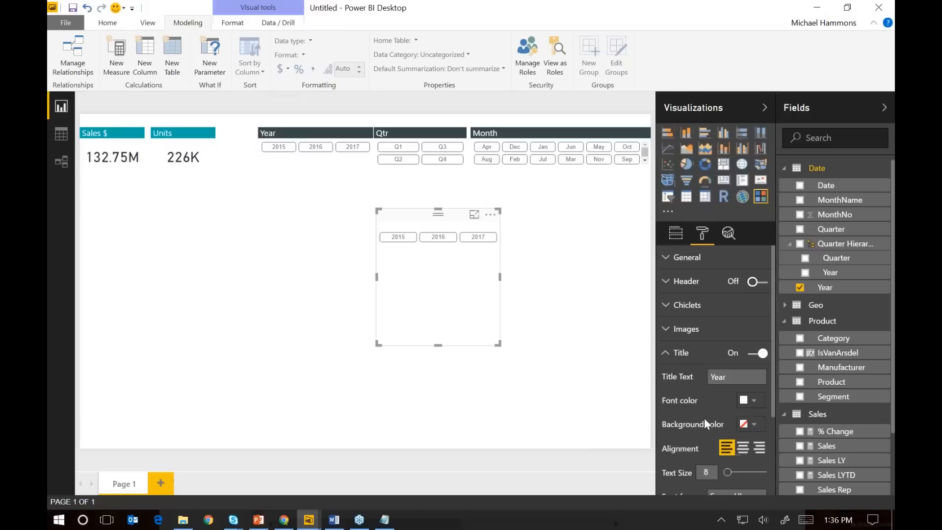
pyautogui.click(748, 424)
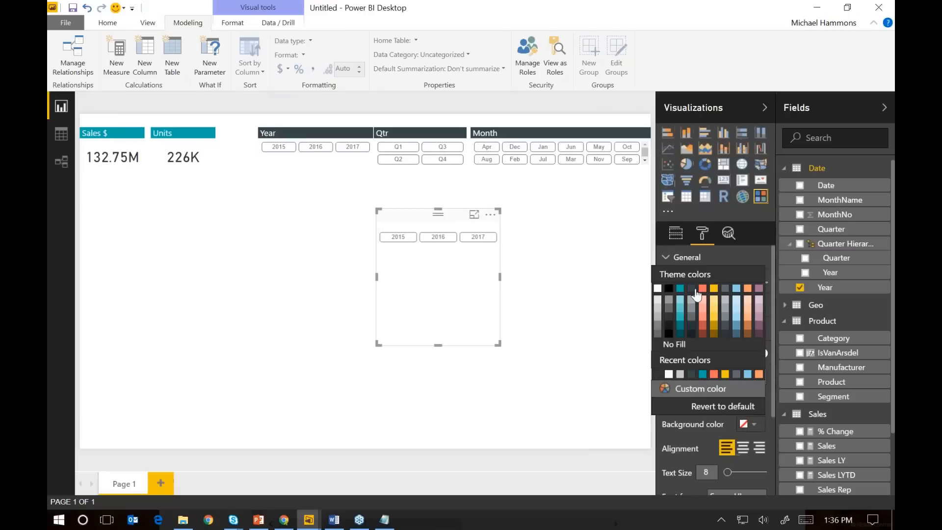
pyautogui.click(692, 291)
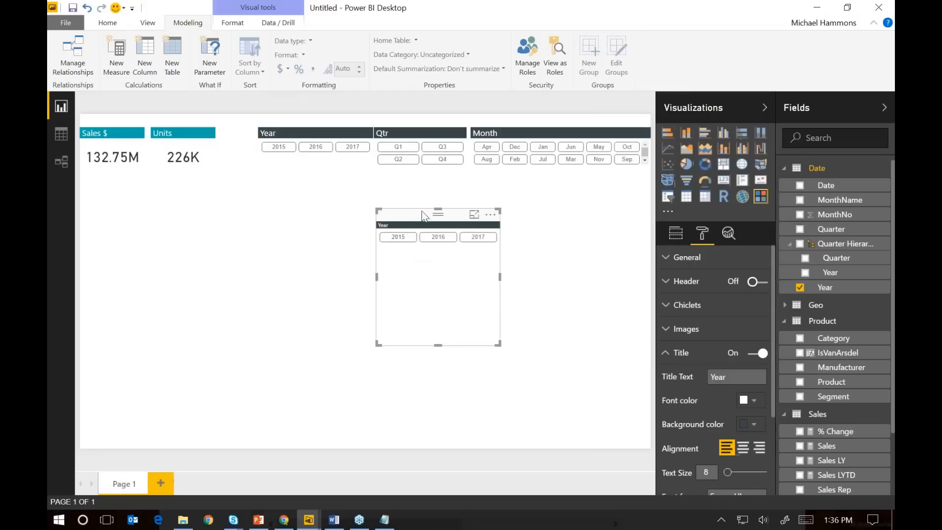
# Reposition the Year slicer in the middle of the page and paste a duplicate of it
pyautogui.moveTo(422, 212); pyautogui.dragTo(467, 203)
pyautogui.hotkey('ctrl', 'c')
pyautogui.hotkey('ctrl', 'v')
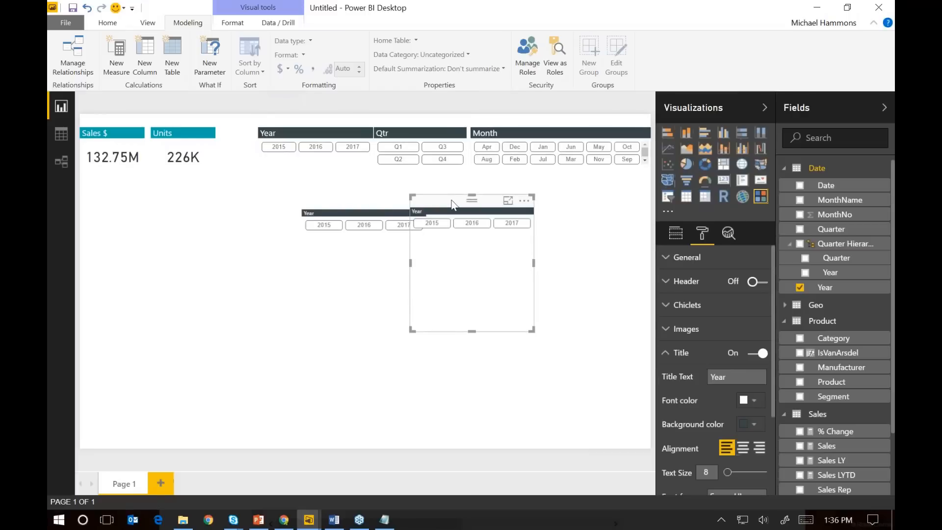
# Delete both the duplicate and the original Year slicer from the middle of the page
pyautogui.press('Delete')
pyautogui.click(367, 199)
pyautogui.press('Delete')
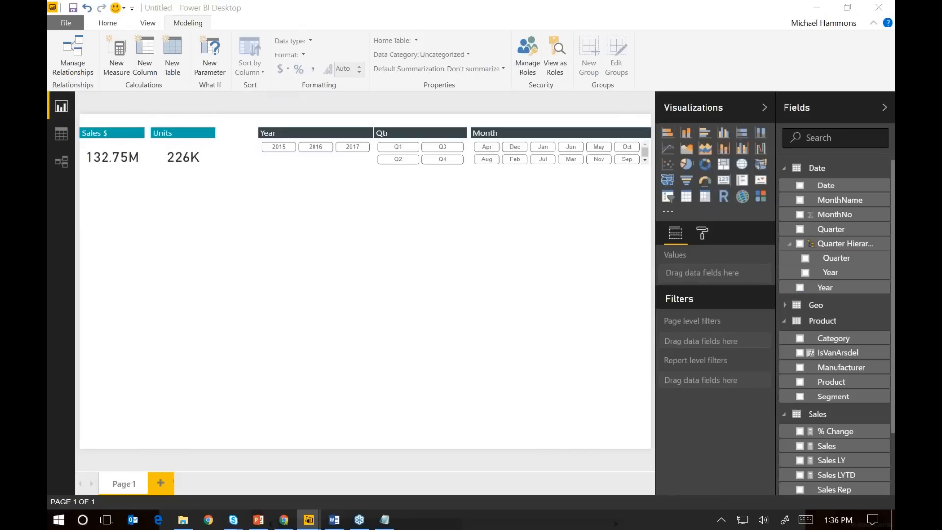
# Check the finished VanArsdel report, then add a line and clustered column chart below the Sales $ and Units cards and enlarge it
pyautogui.moveTo(47, 35); pyautogui.dragTo(468, 28)
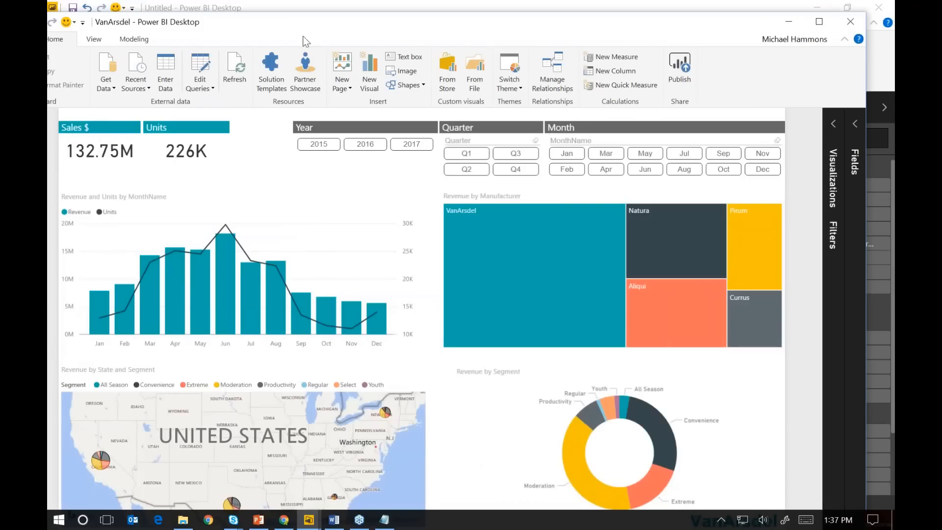
pyautogui.moveTo(303, 37); pyautogui.dragTo(47, 35)
pyautogui.click(240, 257)
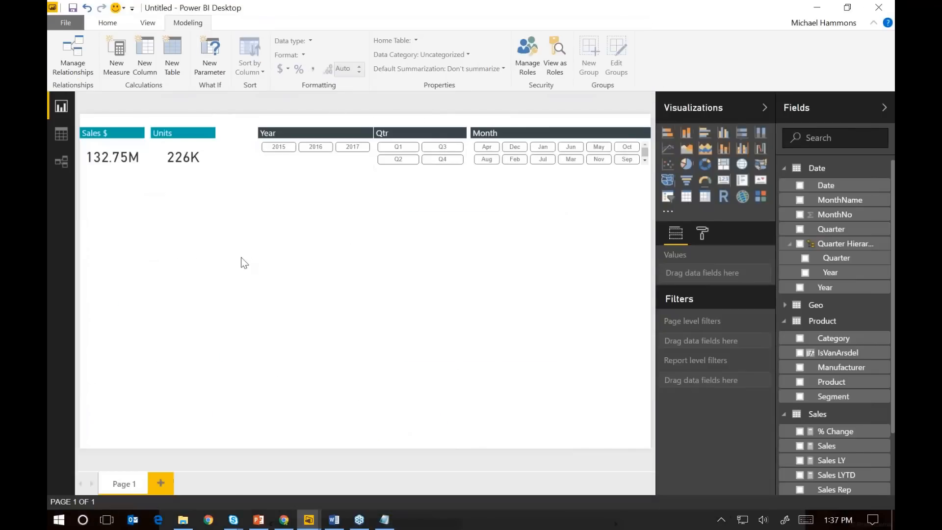
pyautogui.click(744, 150)
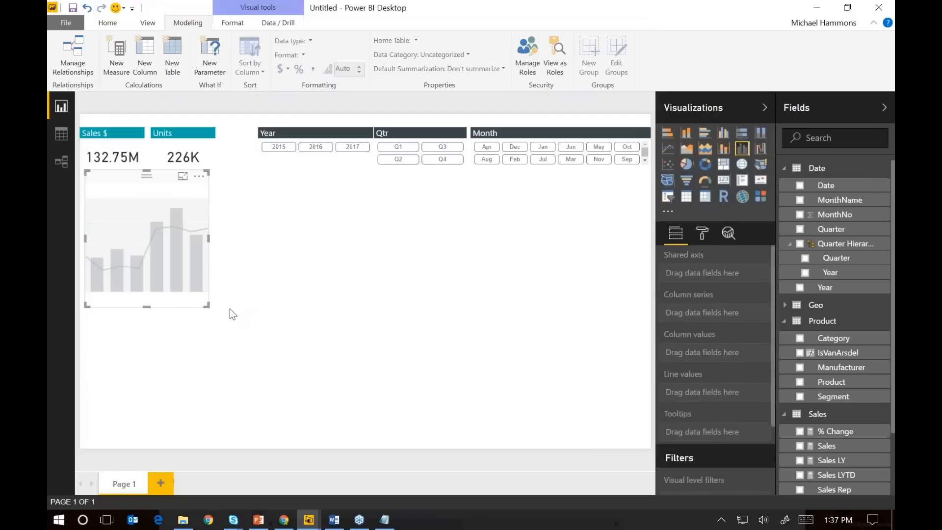
pyautogui.moveTo(212, 306); pyautogui.dragTo(358, 342)
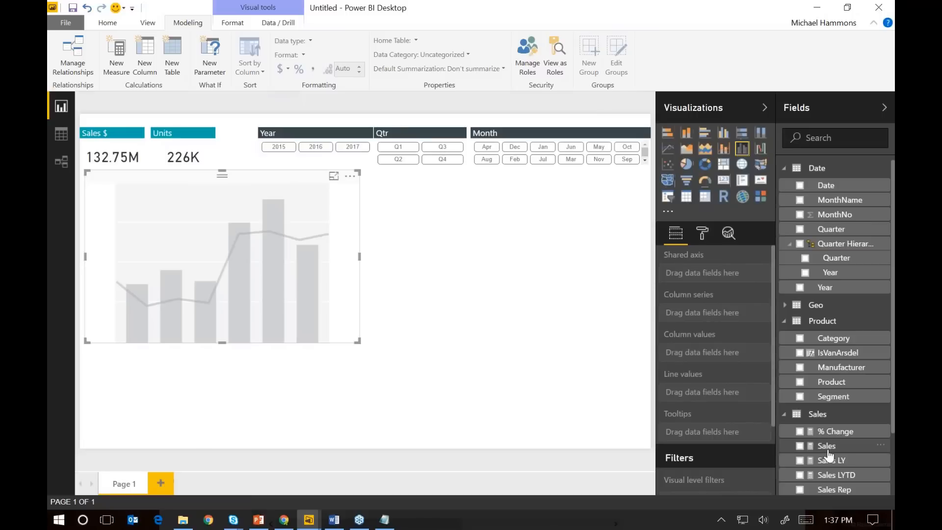
# Assign Sales to the chart's column values and the Date table's MonthName to its shared axis
pyautogui.moveTo(825, 444); pyautogui.dragTo(731, 364)
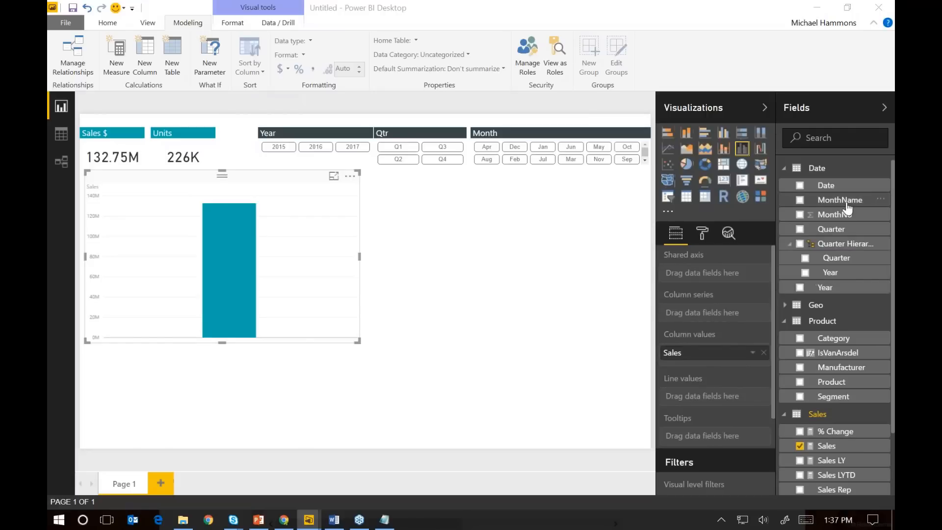
pyautogui.moveTo(844, 205); pyautogui.dragTo(730, 275)
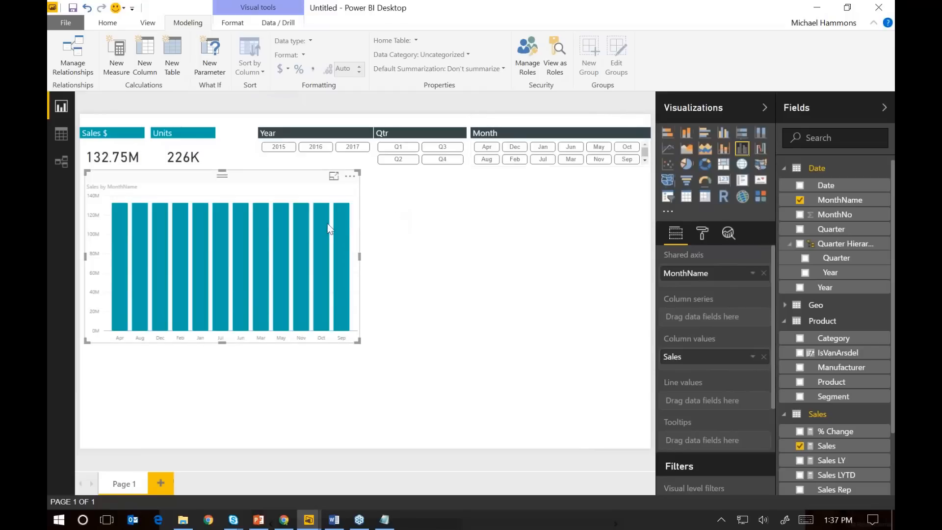
pyautogui.moveTo(330, 230)
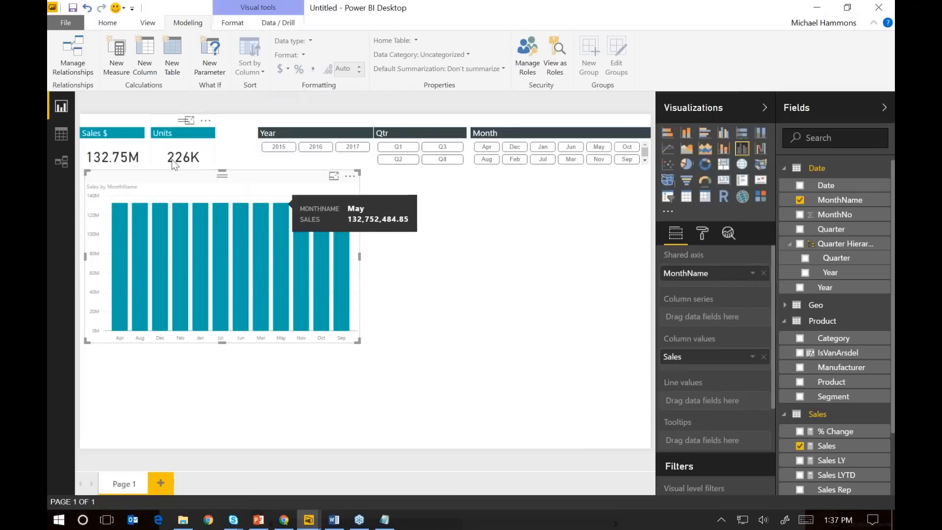
# Show the Date table's data and select its MonthName column
pyautogui.click(62, 134)
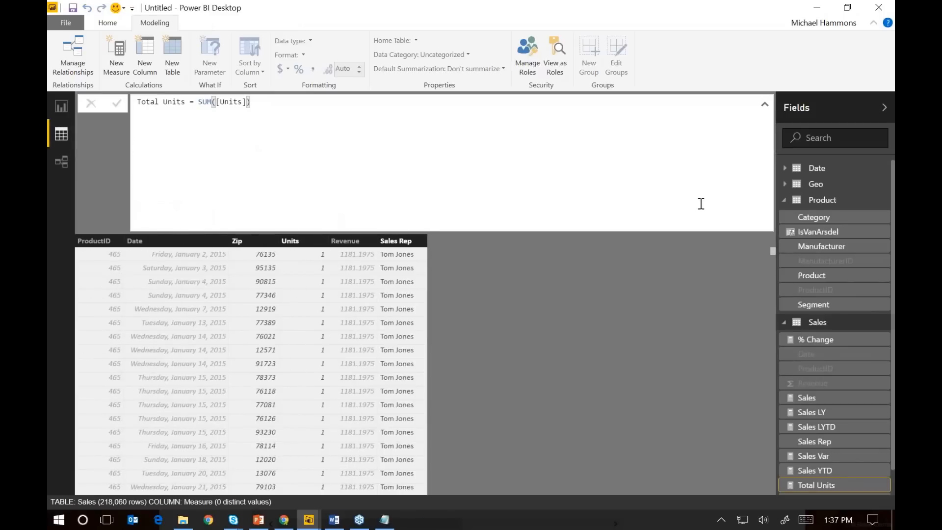
pyautogui.click(785, 172)
pyautogui.click(785, 168)
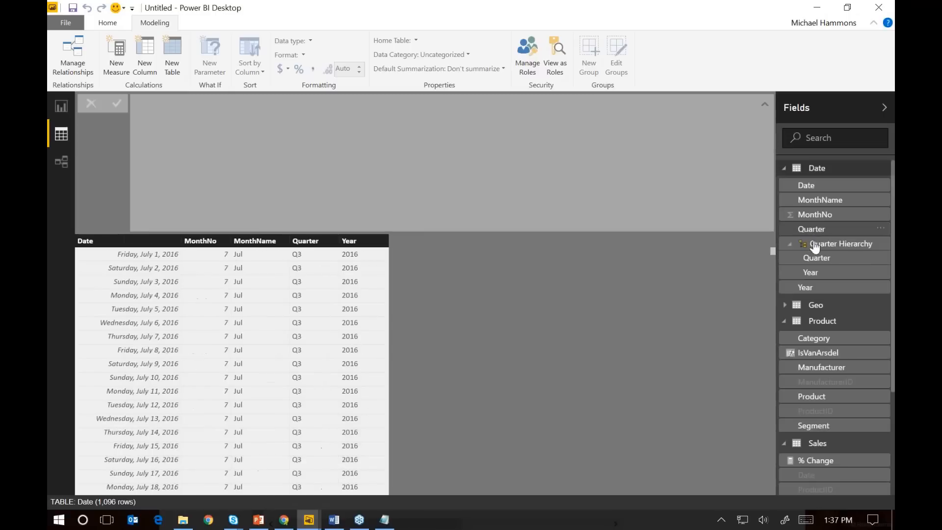
pyautogui.click(815, 201)
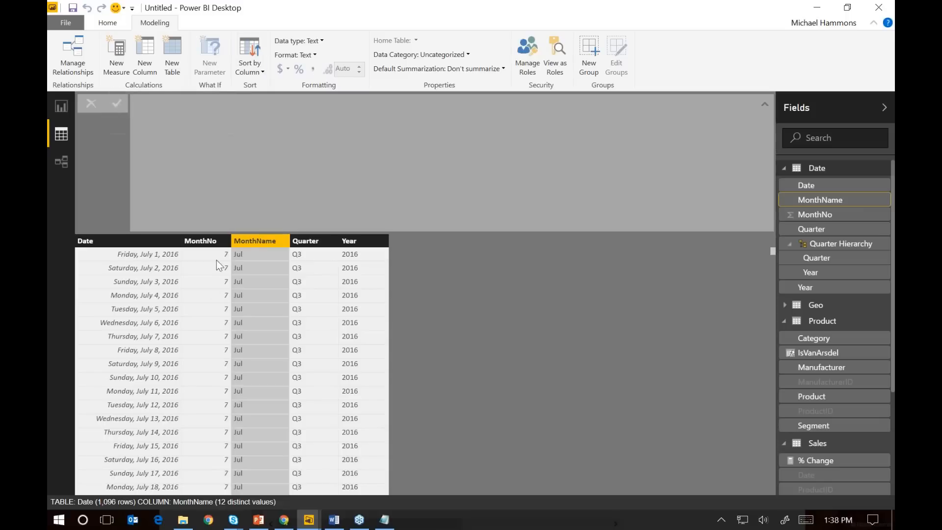
# Sort the MonthName column by MonthNo and return to the report page
pyautogui.click(250, 62)
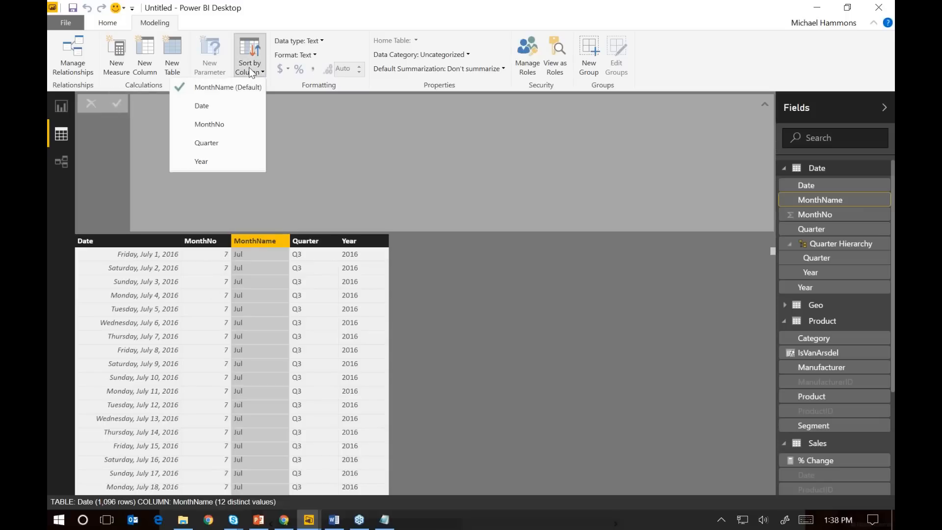
pyautogui.click(211, 125)
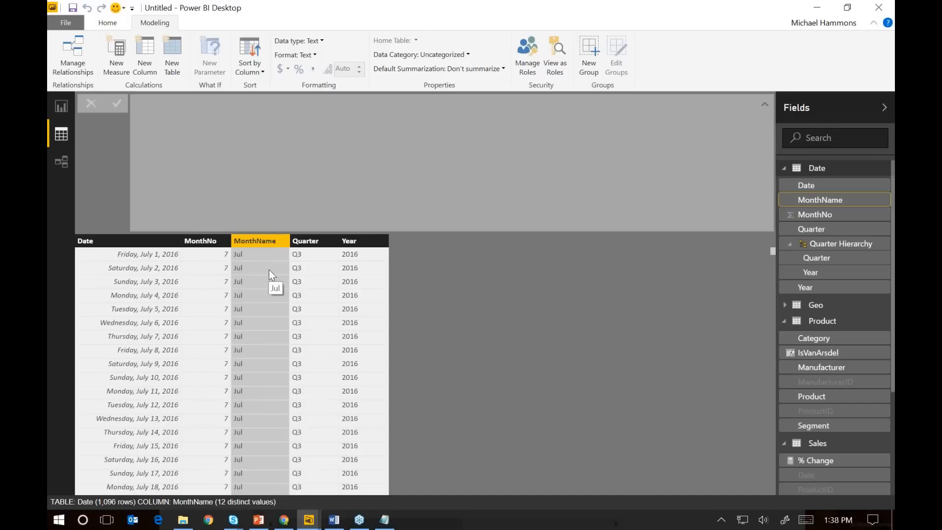
pyautogui.click(61, 108)
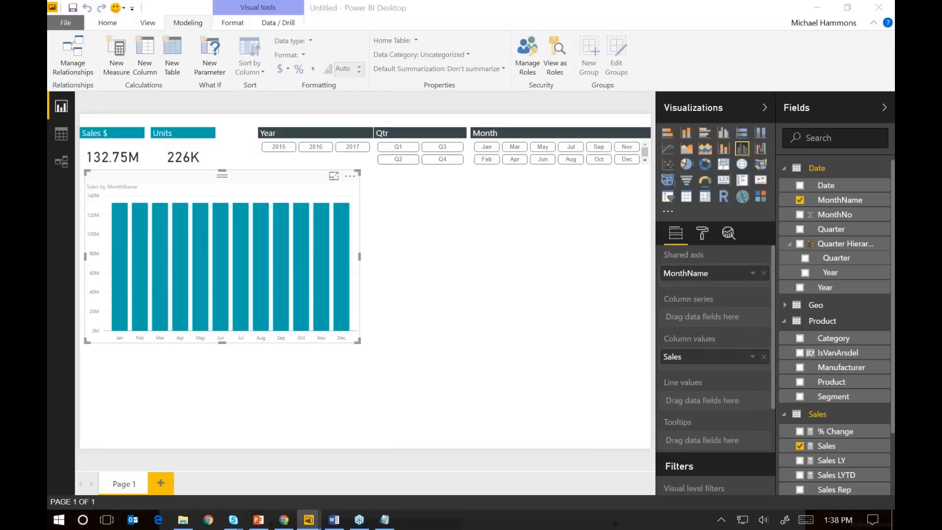
# View the Sales measure's formula, then assign Total Units to the month chart's line values
pyautogui.click(435, 298)
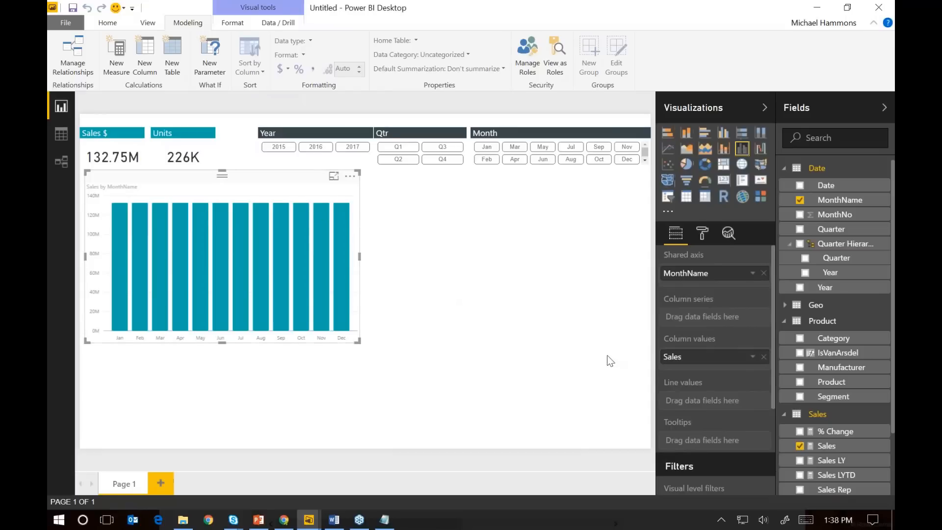
pyautogui.click(826, 446)
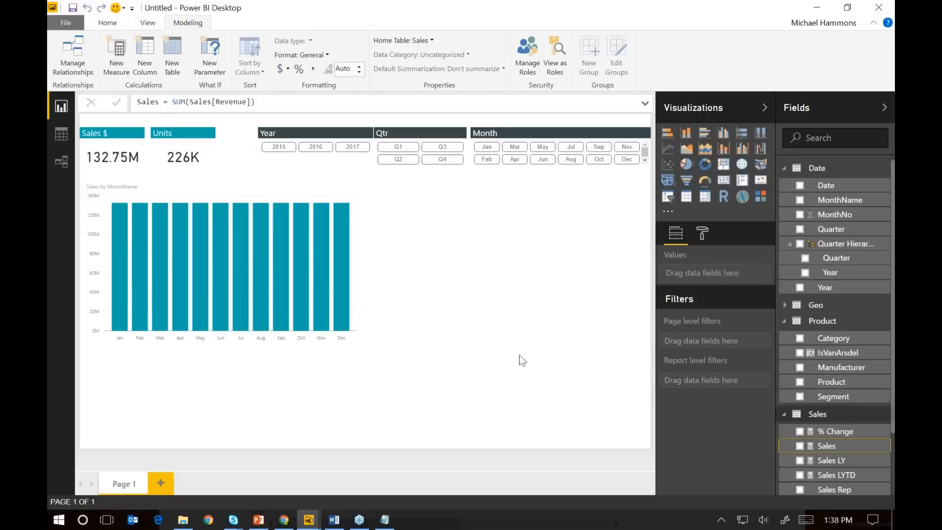
pyautogui.click(358, 342)
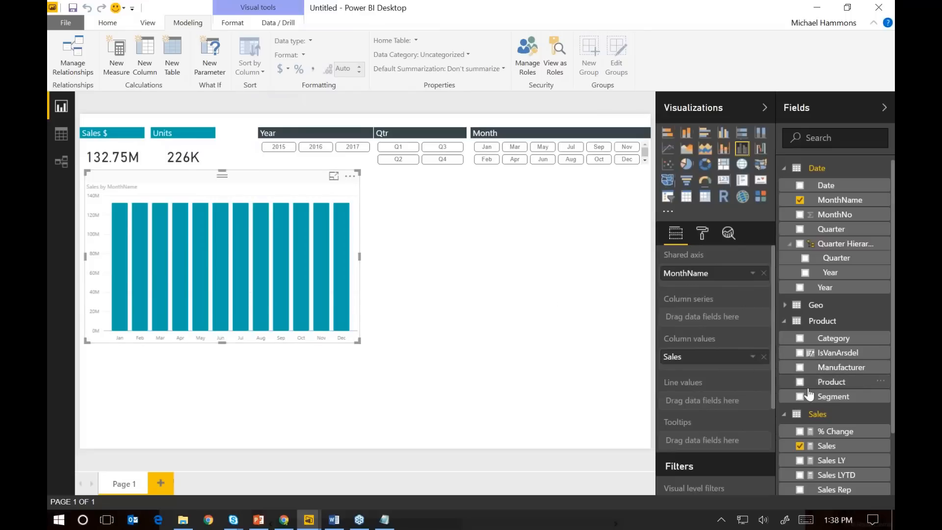
pyautogui.scroll(-3, 817, 452)
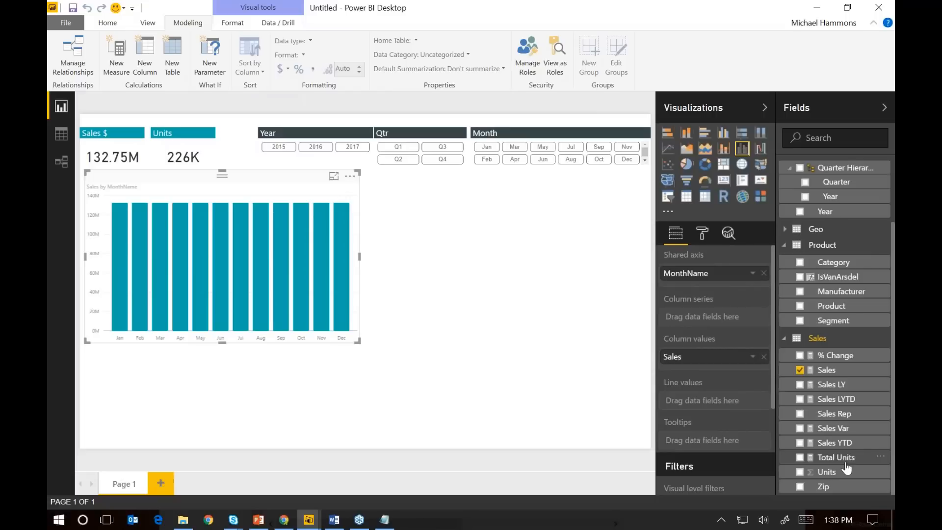
pyautogui.moveTo(845, 461); pyautogui.dragTo(741, 403)
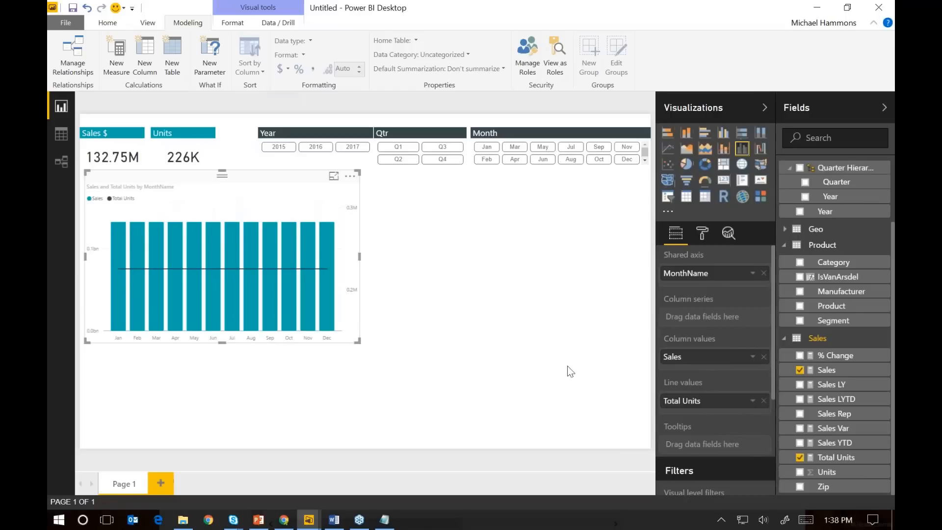
# Check the Sales measure's formula and the Date table's MonthName data against the month chart's fields
pyautogui.click(830, 377)
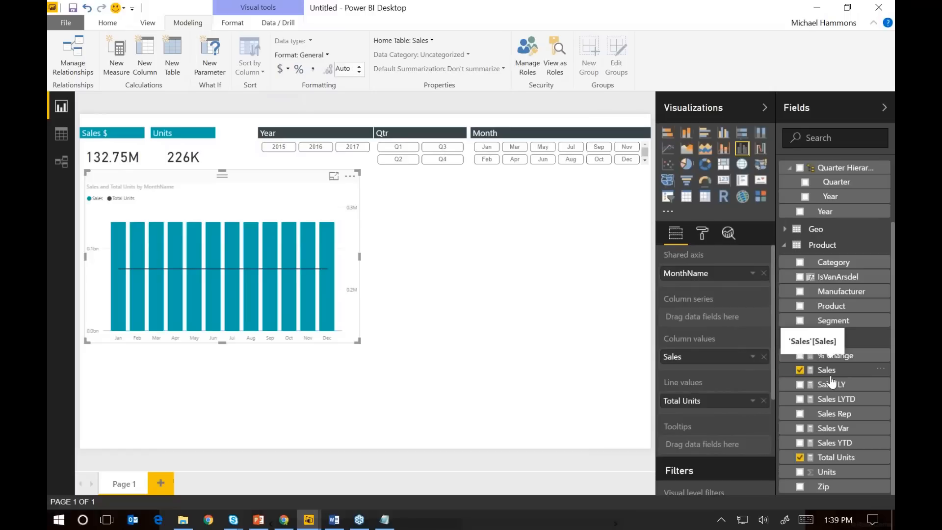
pyautogui.click(66, 139)
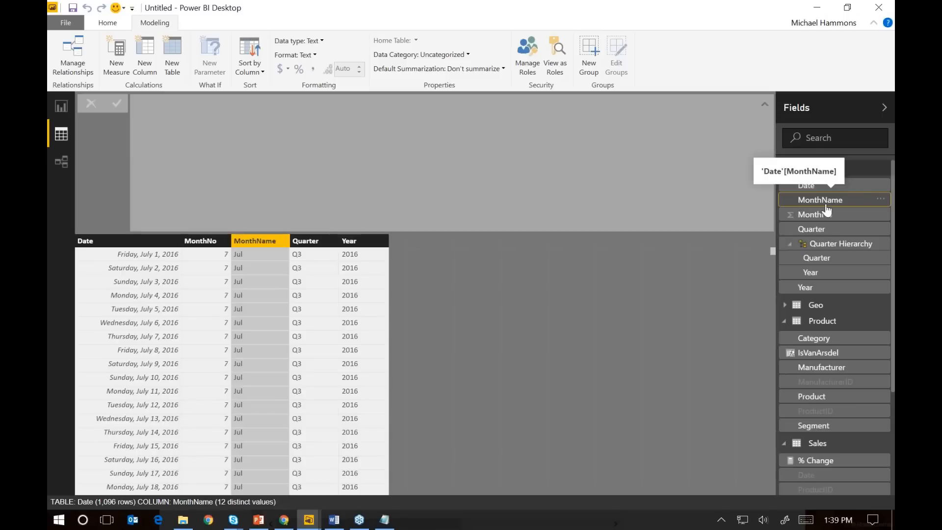
pyautogui.click(62, 107)
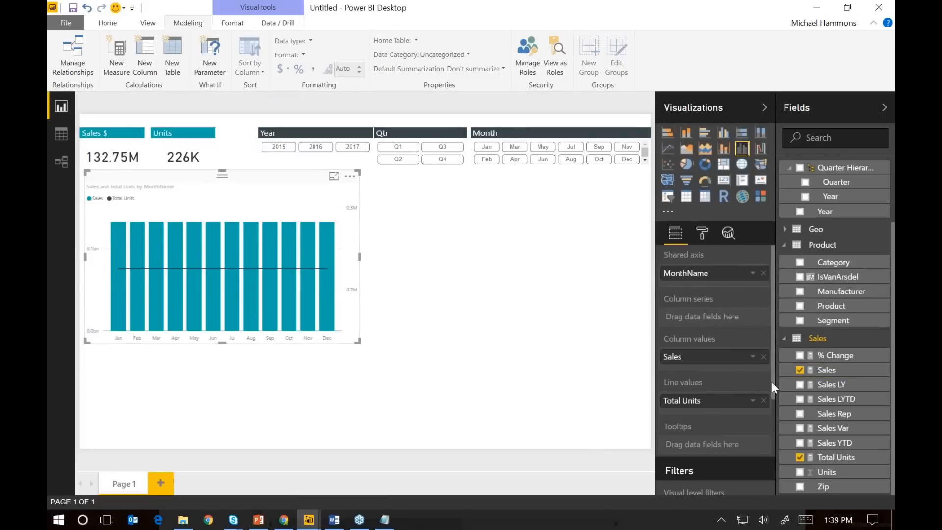
pyautogui.click(825, 371)
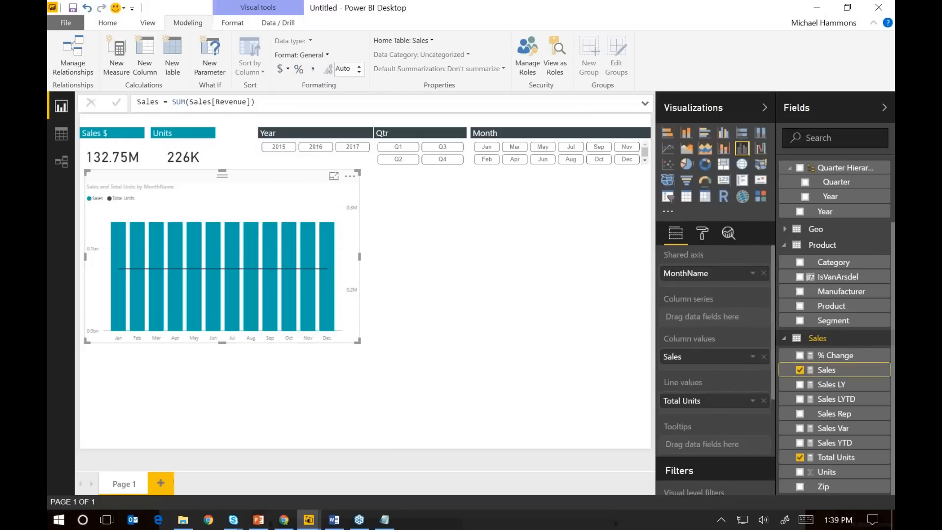
pyautogui.click(268, 100)
# Unhide the Sales table's Revenue column in report view and use it instead of Sales as the month chart's column values
pyautogui.click(61, 134)
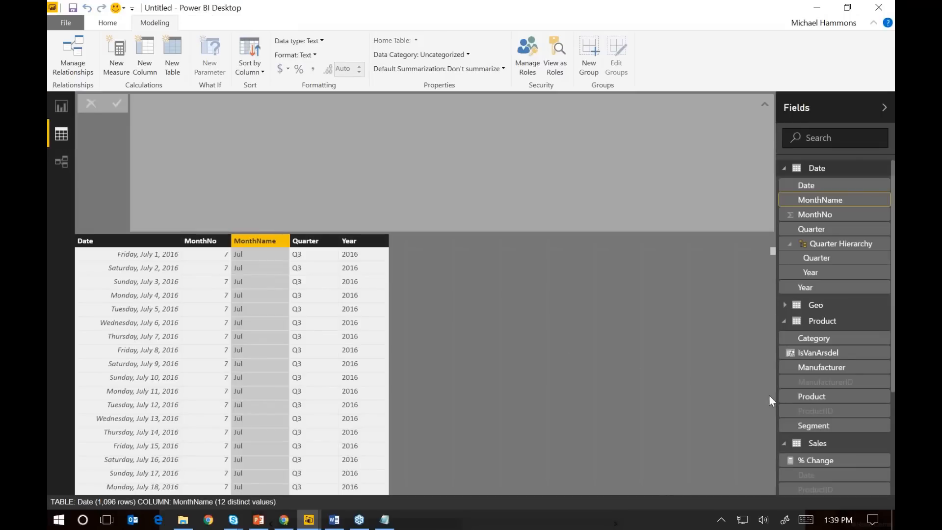
pyautogui.scroll(-3, 806, 452)
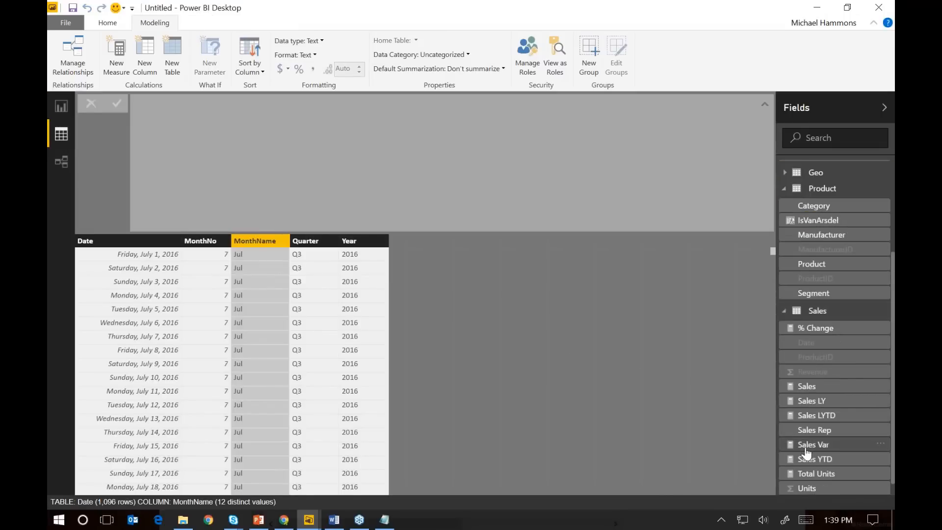
pyautogui.rightClick(820, 378)
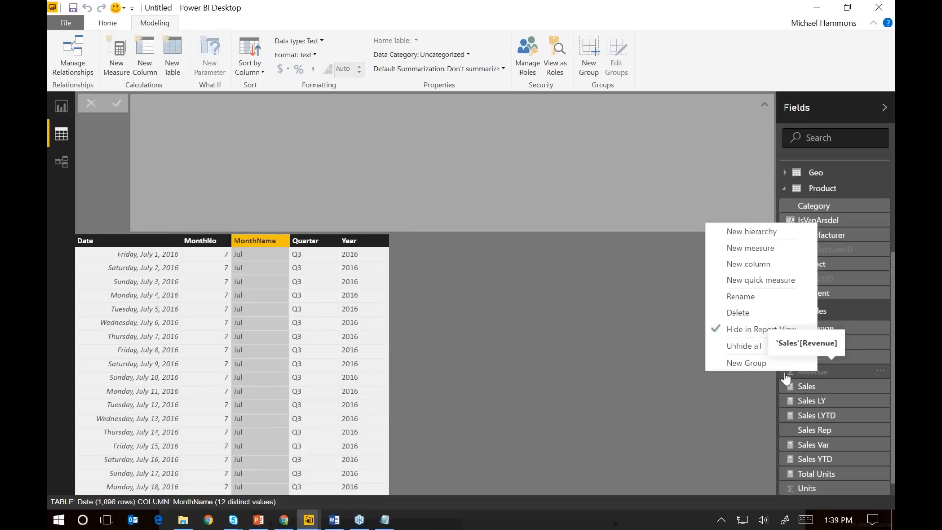
pyautogui.click(762, 328)
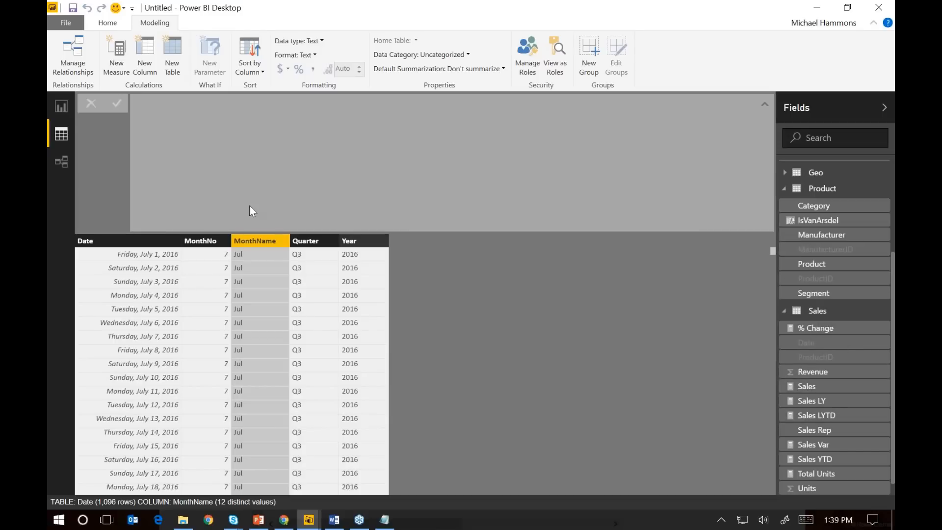
pyautogui.click(70, 110)
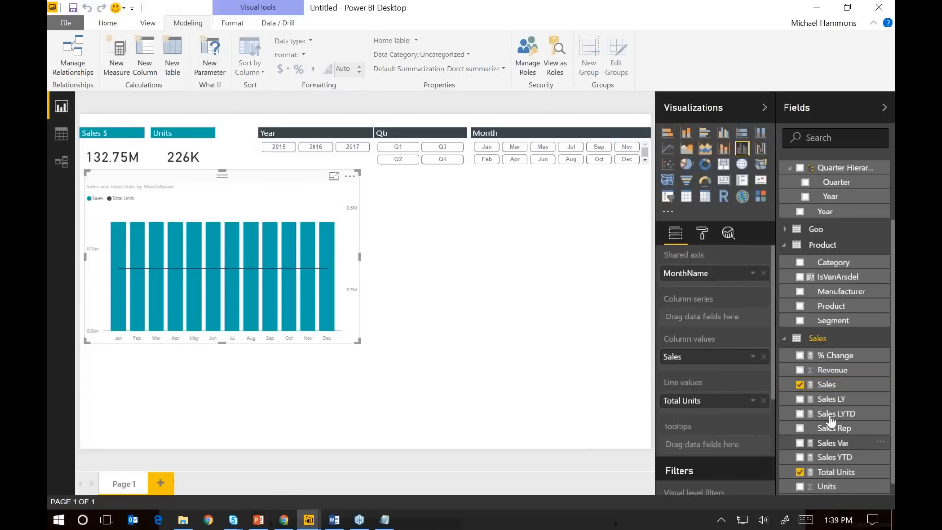
pyautogui.moveTo(842, 375); pyautogui.dragTo(717, 356)
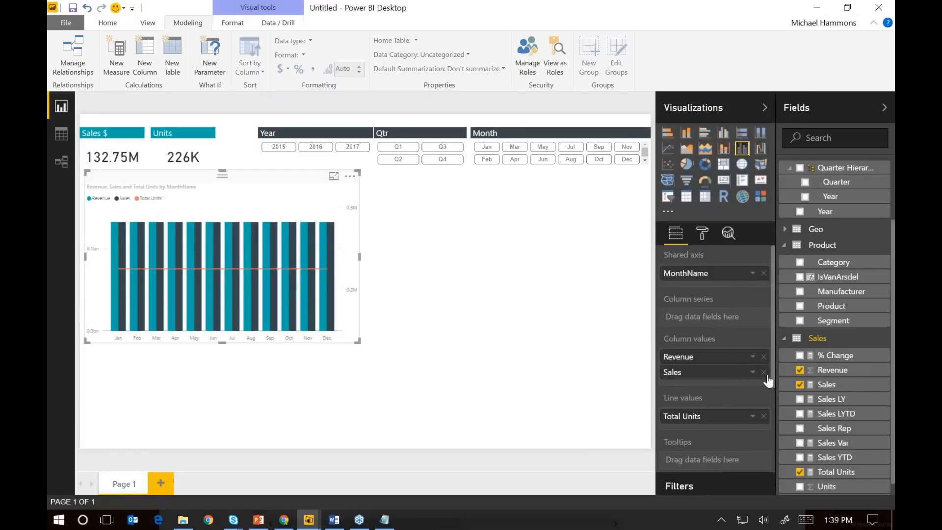
pyautogui.click(765, 373)
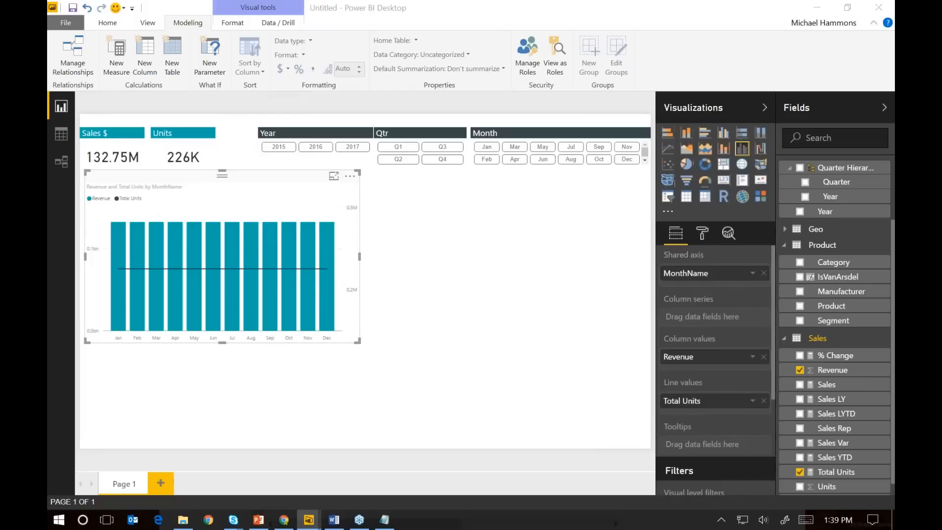
# Compare the month chart with the one in the finished VanArsdel report and narrow it slightly
pyautogui.moveTo(48, 128); pyautogui.dragTo(410, 56)
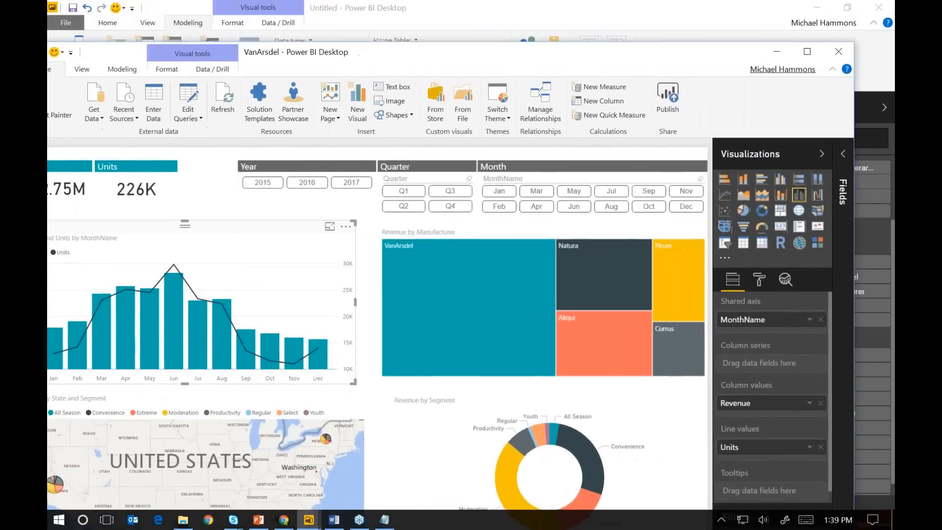
pyautogui.click(777, 51)
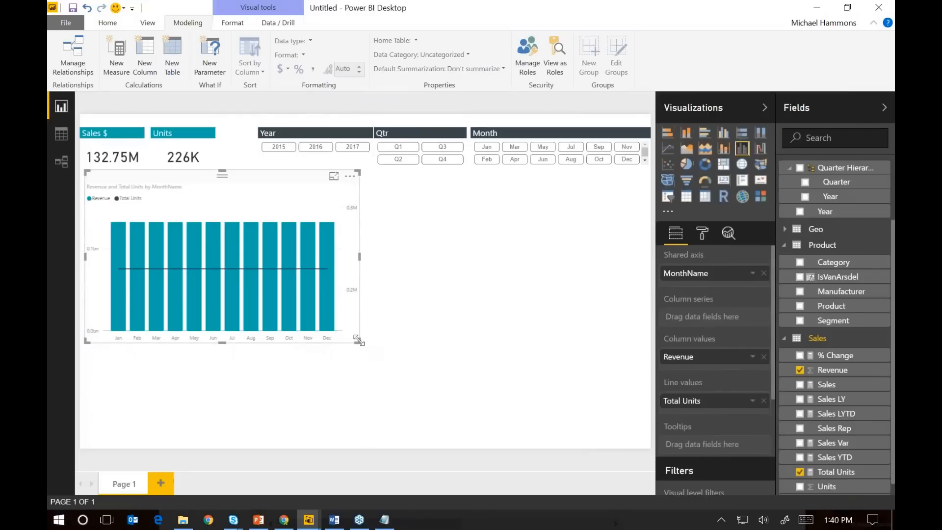
pyautogui.moveTo(342, 346); pyautogui.dragTo(334, 340)
pyautogui.click(459, 303)
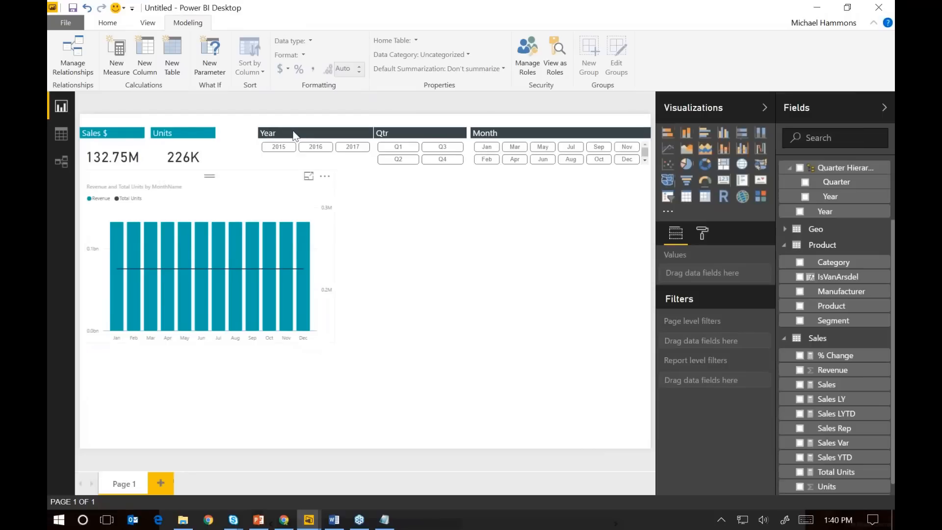
# Look at the Revenue by Manufacturer treemap in the finished VanArsdel report
pyautogui.click(310, 522)
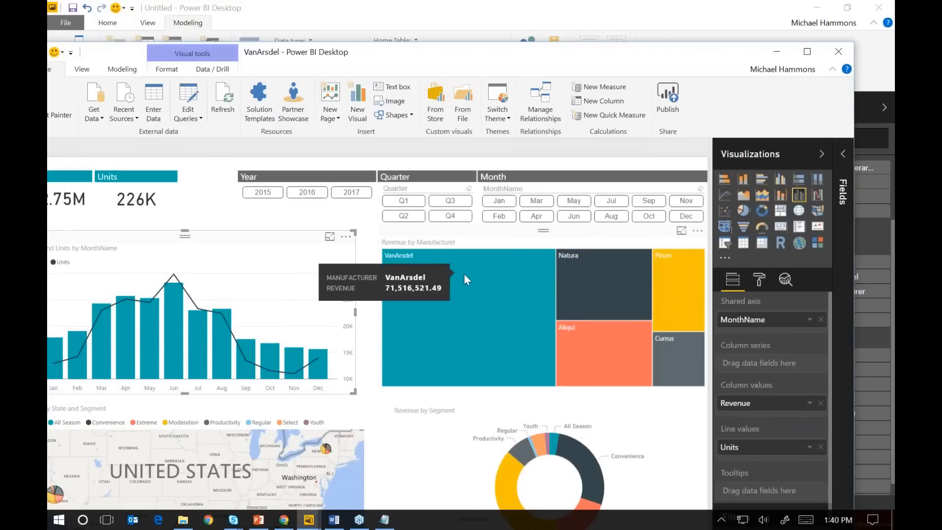
pyautogui.moveTo(471, 58); pyautogui.dragTo(48, 64)
pyautogui.click(584, 214)
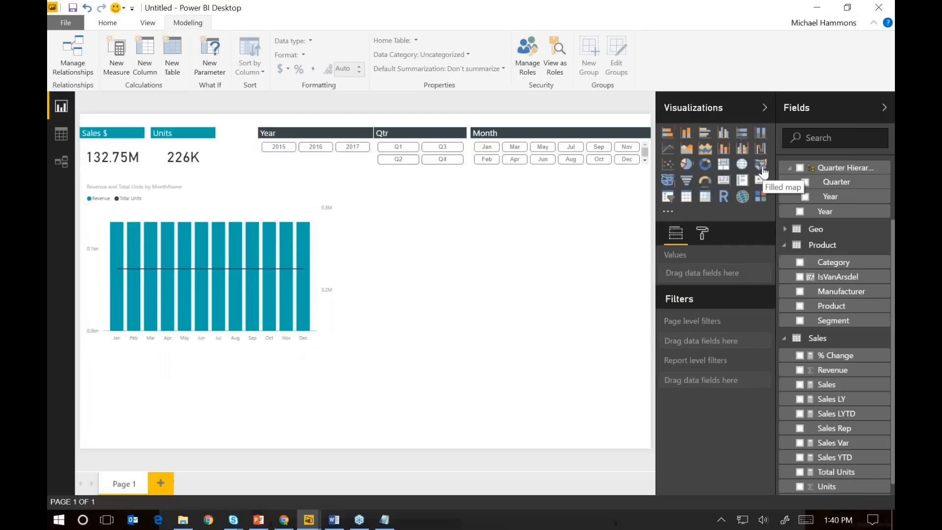
# Add an enlarged treemap beside the month chart, with Manufacturer as the group and Sales as the values
pyautogui.click(725, 167)
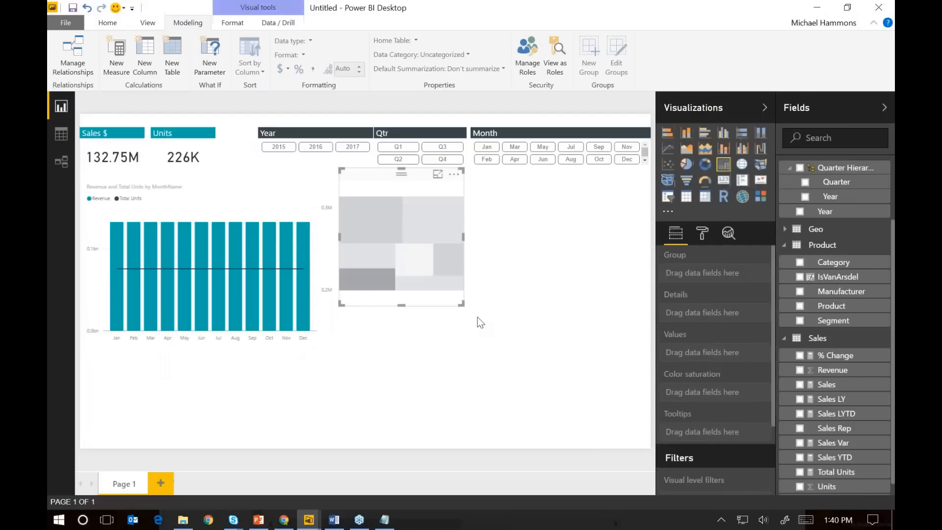
pyautogui.moveTo(461, 305); pyautogui.dragTo(637, 338)
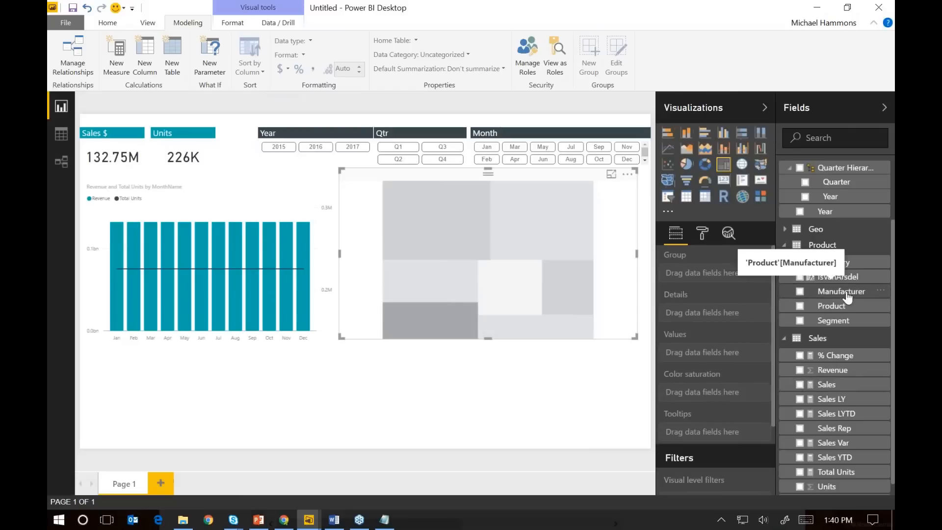
pyautogui.moveTo(848, 297); pyautogui.dragTo(742, 284)
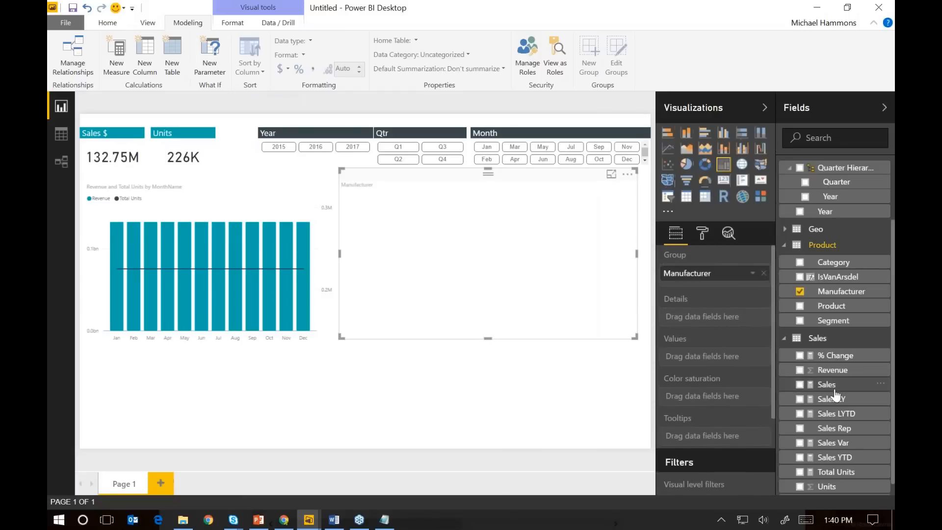
pyautogui.moveTo(827, 384); pyautogui.dragTo(714, 357)
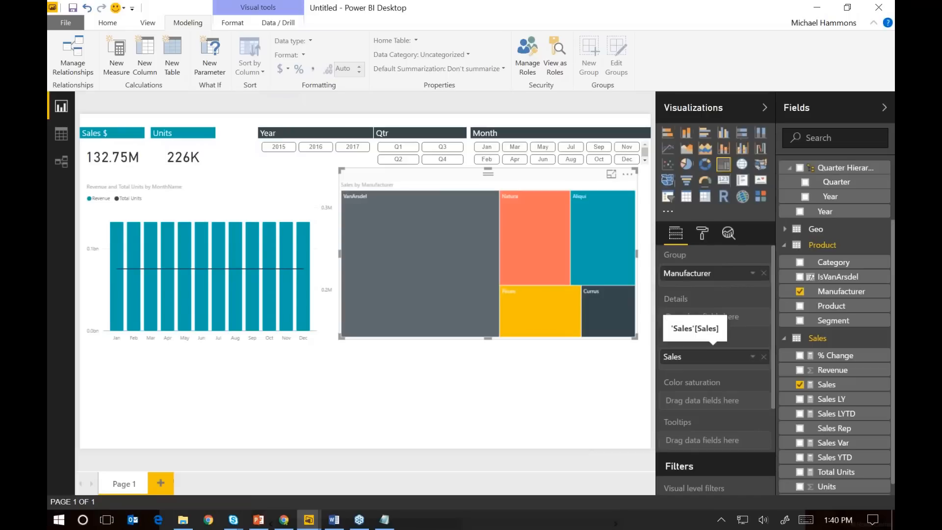
# Examine the month chart's field assignments and its visual-level filter on MonthName
pyautogui.click(178, 187)
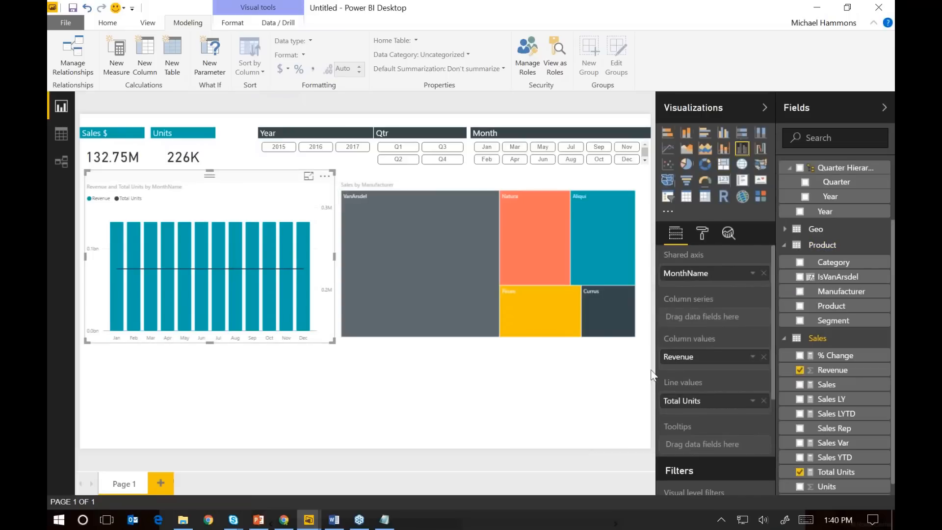
pyautogui.scroll(-1, 716, 416)
pyautogui.scroll(-3, 716, 416)
pyautogui.scroll(3, 716, 415)
pyautogui.scroll(-3, 729, 382)
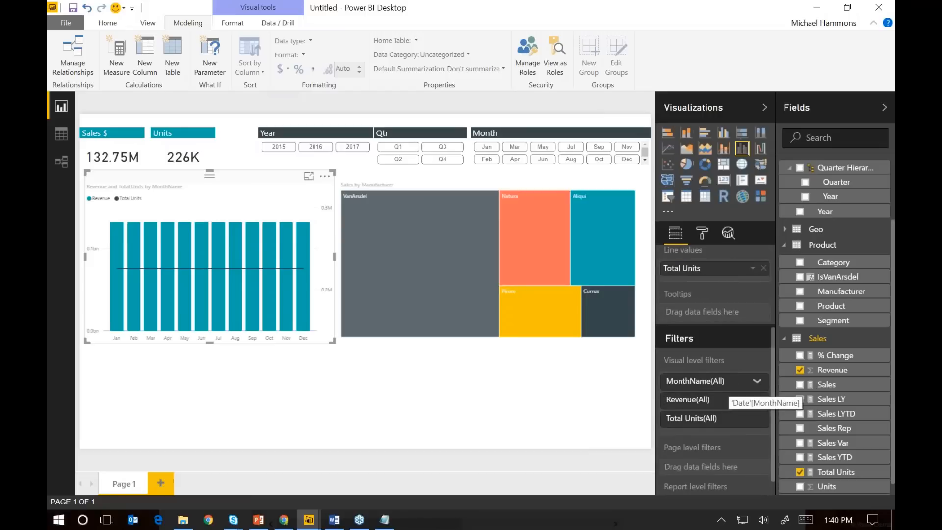
pyautogui.click(758, 382)
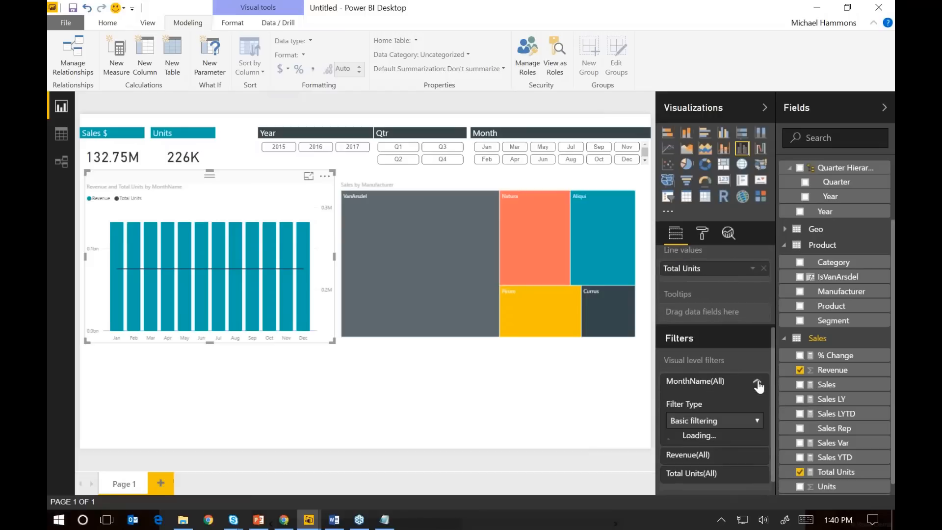
pyautogui.click(671, 437)
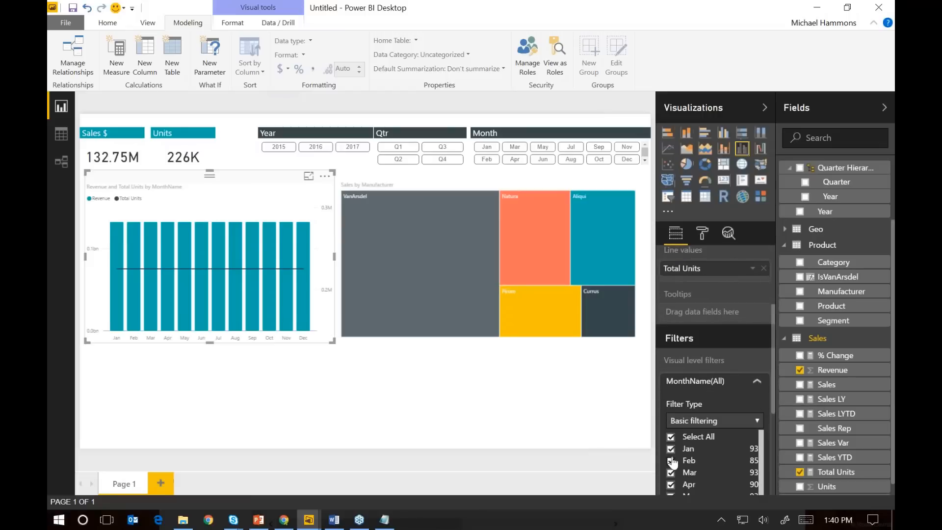
pyautogui.scroll(-1, 680, 458)
pyautogui.click(757, 382)
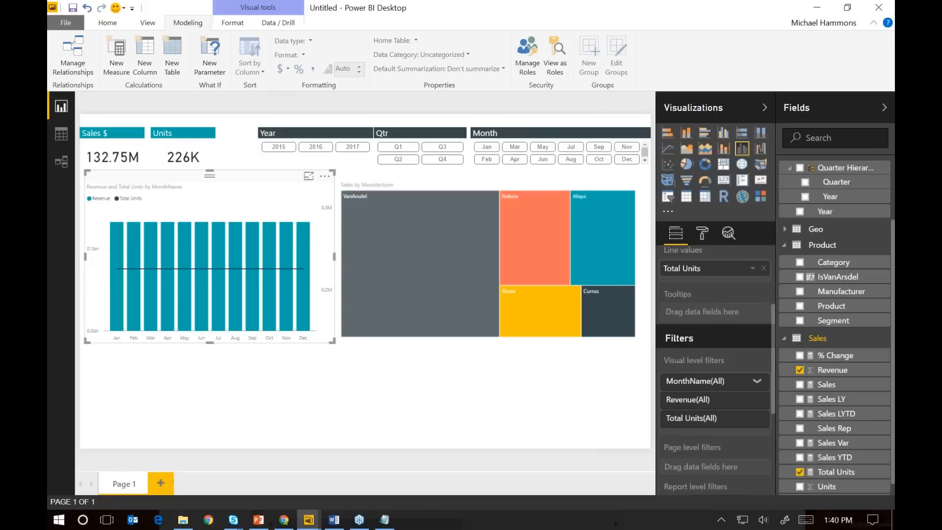
pyautogui.click(329, 372)
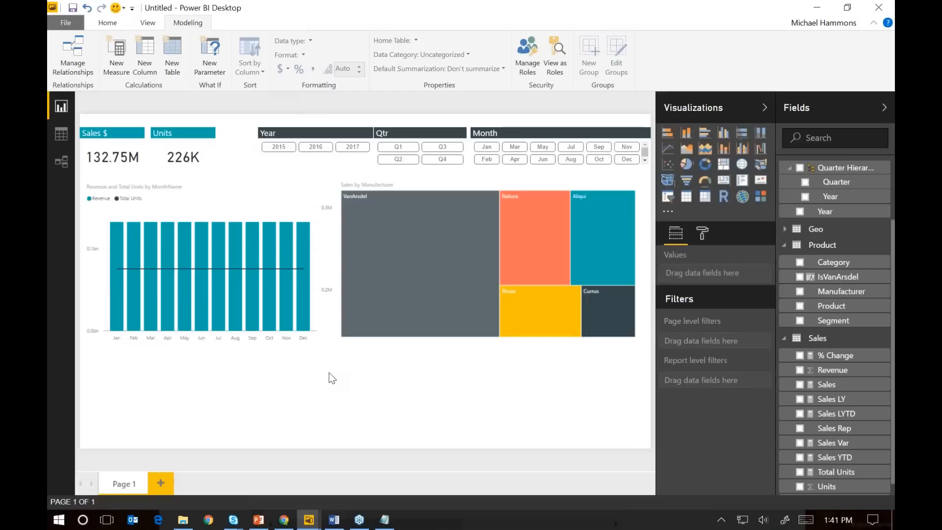
pyautogui.hotkey('alt', 'Tab')
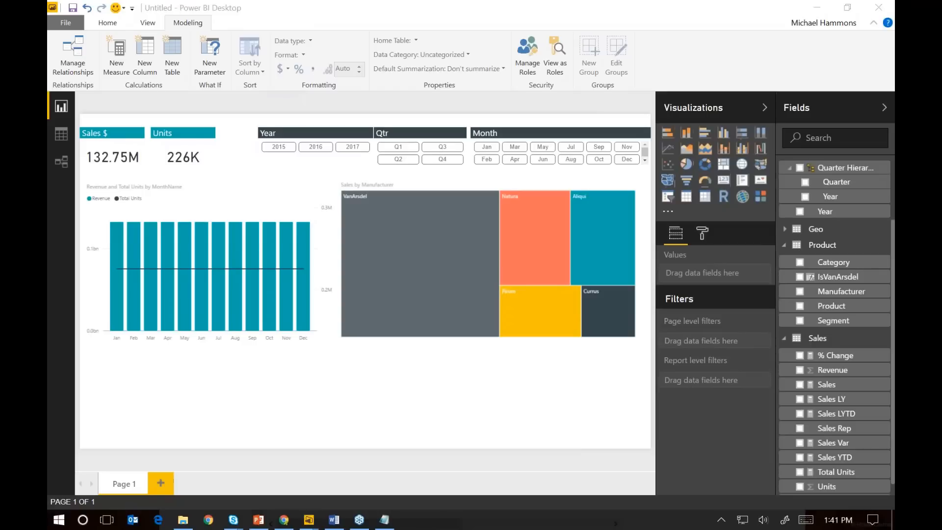
# Add an empty map visual below the month chart and widen it to about the chart's width
pyautogui.click(362, 405)
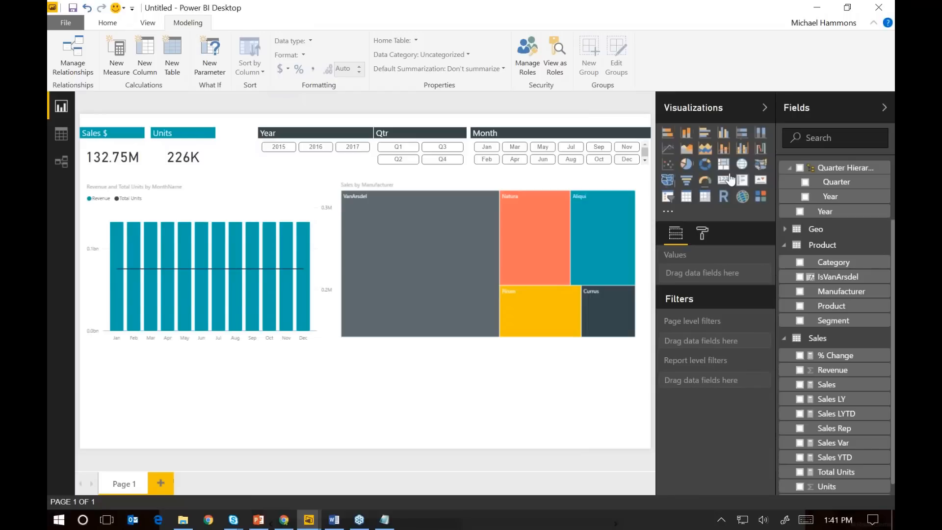
pyautogui.click(742, 164)
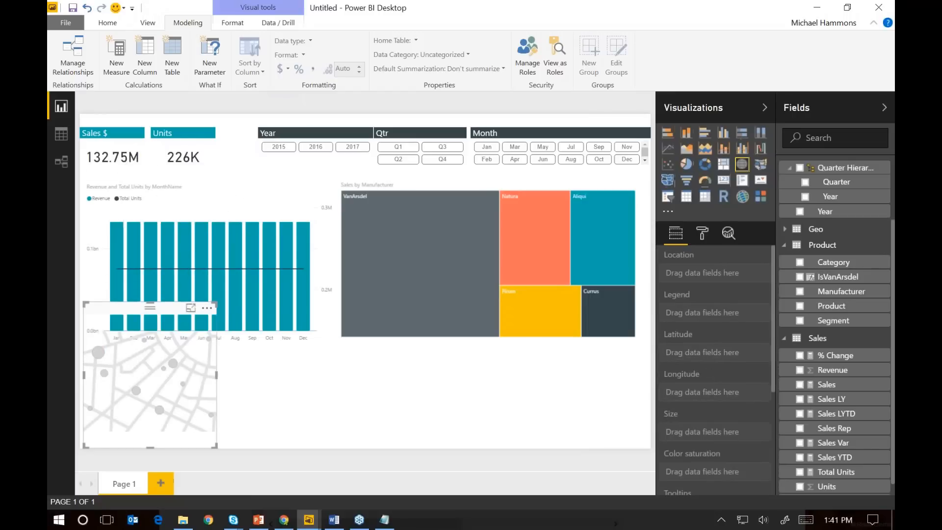
pyautogui.moveTo(215, 304); pyautogui.dragTo(328, 343)
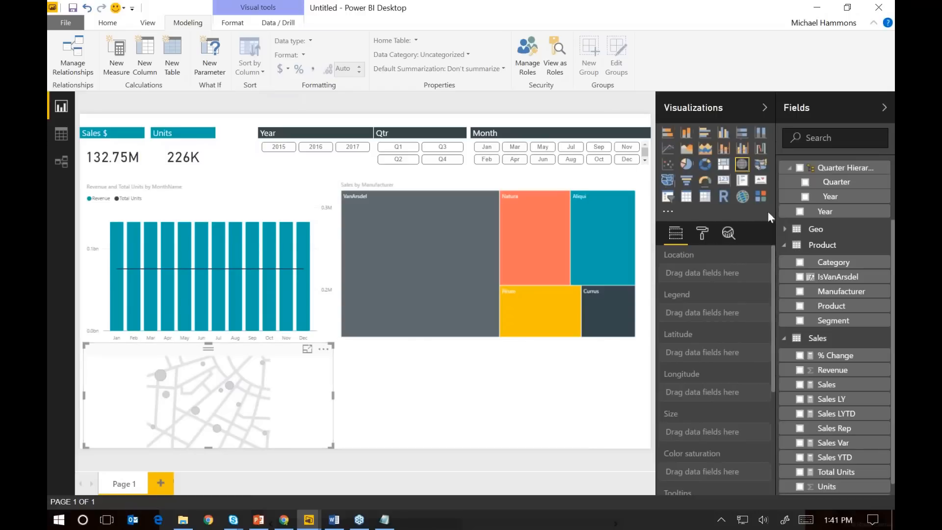
# Set the data category of the Geo table's State field to State or Province
pyautogui.click(796, 231)
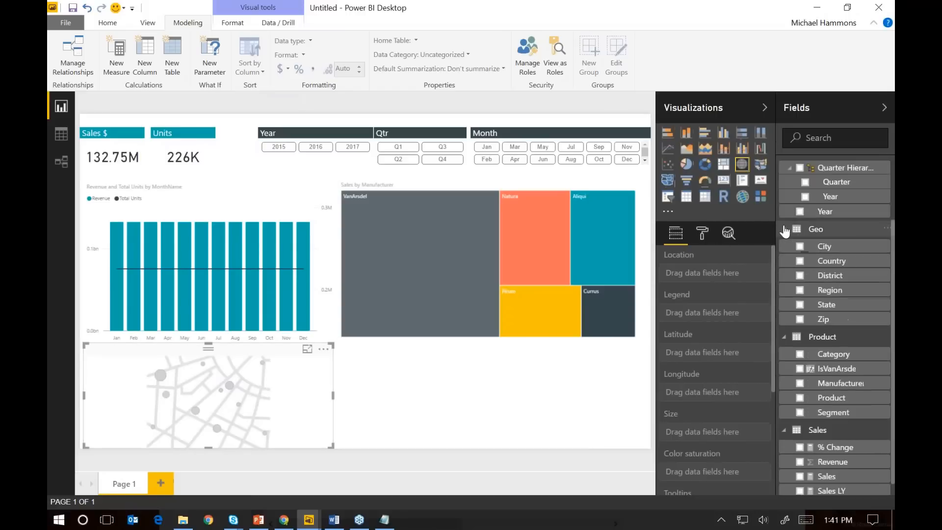
pyautogui.click(830, 308)
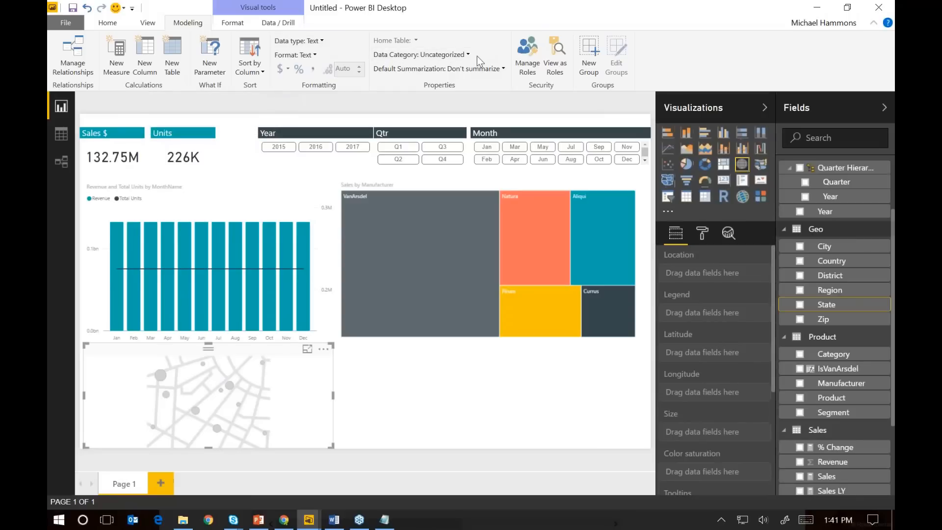
pyautogui.click(440, 56)
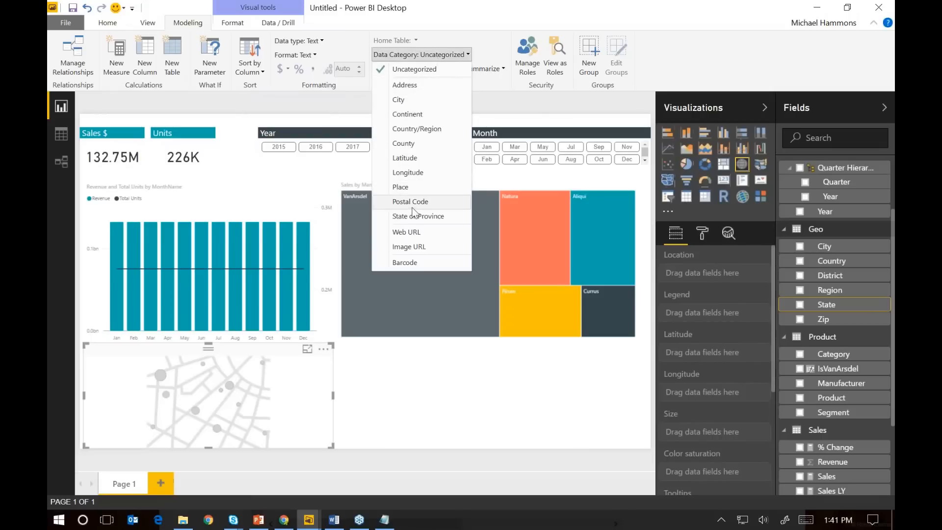
pyautogui.click(422, 218)
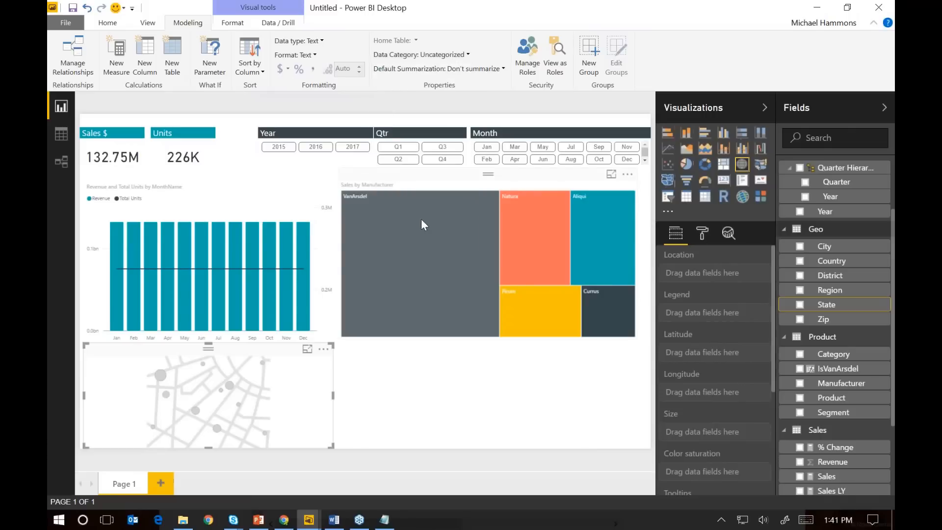
# Set the data category of the Geo table's City field to City and its Zip field to Postal Code
pyautogui.click(837, 252)
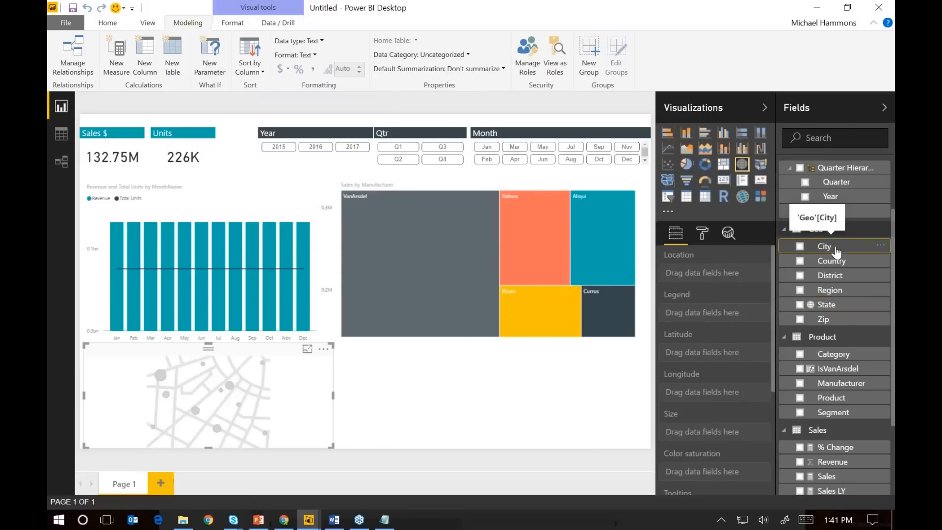
pyautogui.click(411, 55)
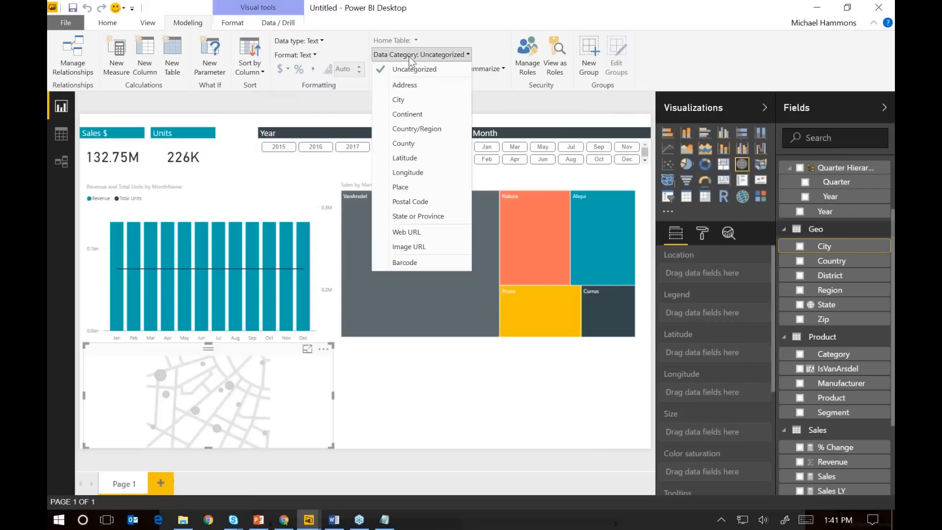
pyautogui.click(416, 104)
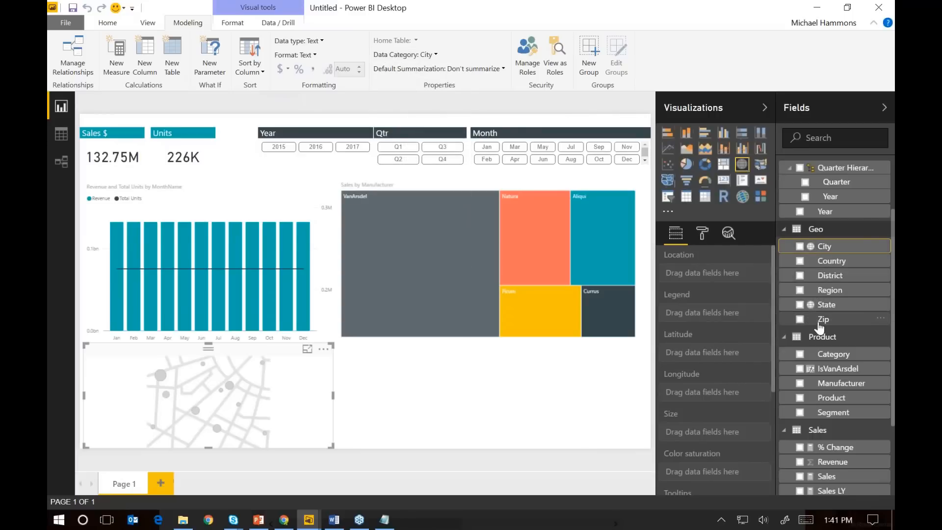
pyautogui.moveTo(823, 319); pyautogui.dragTo(818, 287)
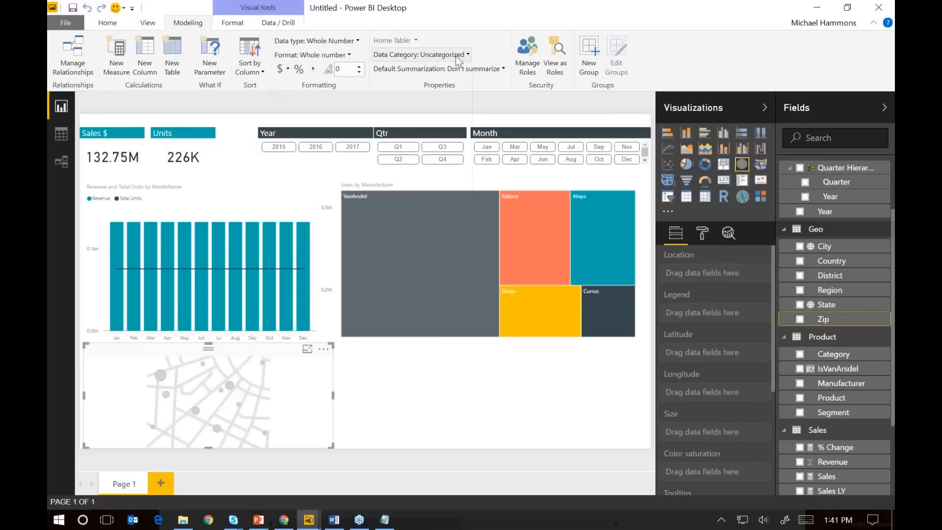
pyautogui.click(419, 54)
pyautogui.click(410, 201)
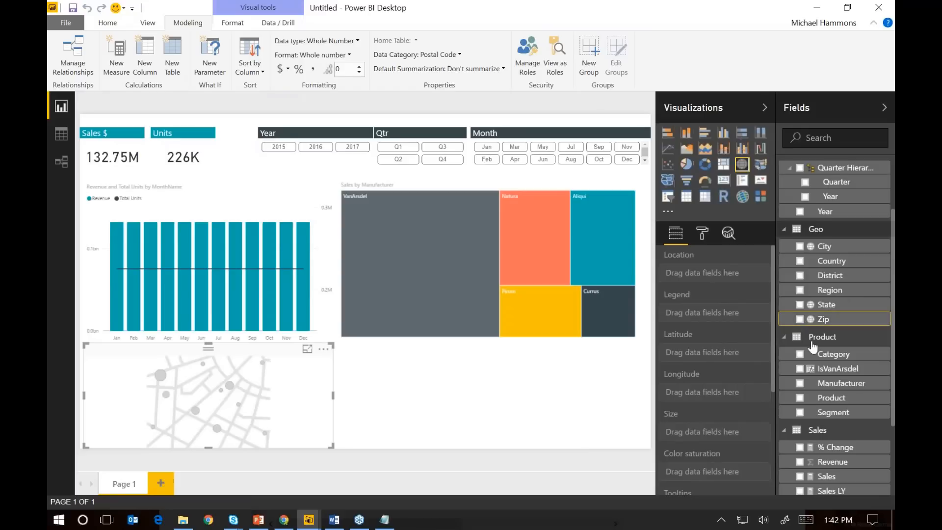
# Populate the map with State as the location, Sales as the size and Segment as the legend
pyautogui.moveTo(810, 305); pyautogui.dragTo(714, 273)
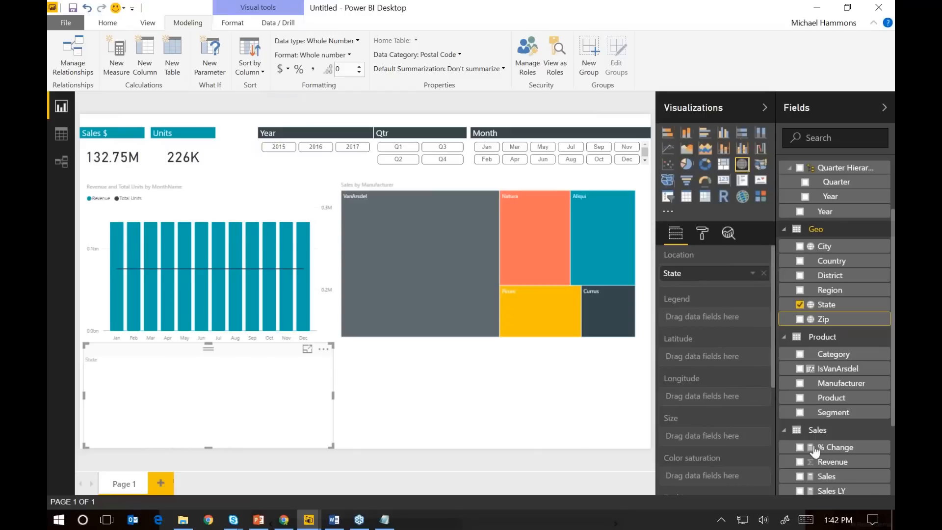
pyautogui.moveTo(835, 472); pyautogui.dragTo(724, 434)
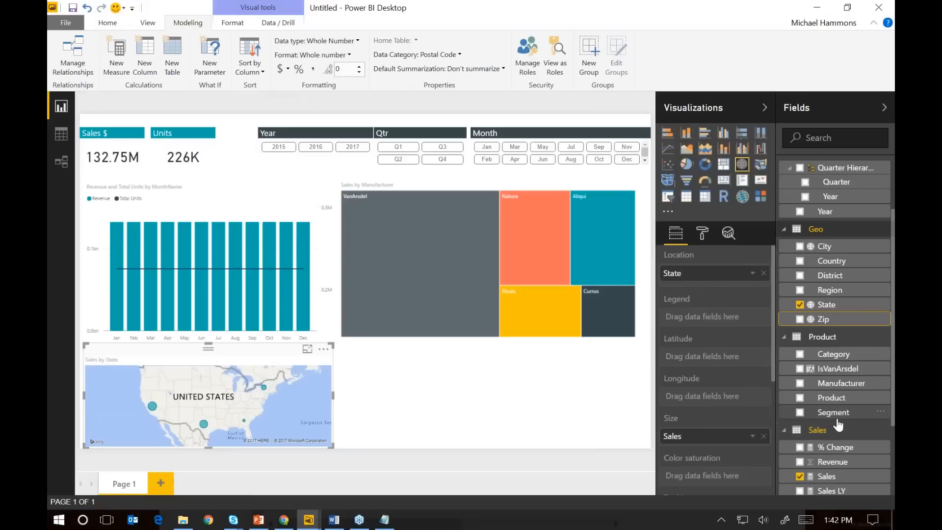
pyautogui.moveTo(841, 421); pyautogui.dragTo(712, 318)
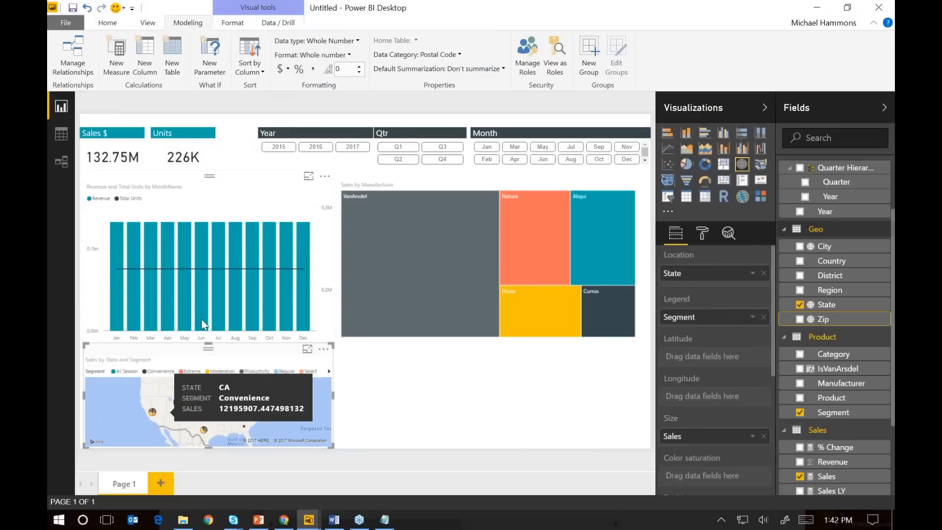
# Shorten the month chart and the treemap, and enlarge the map upward into the freed space
pyautogui.click(250, 177)
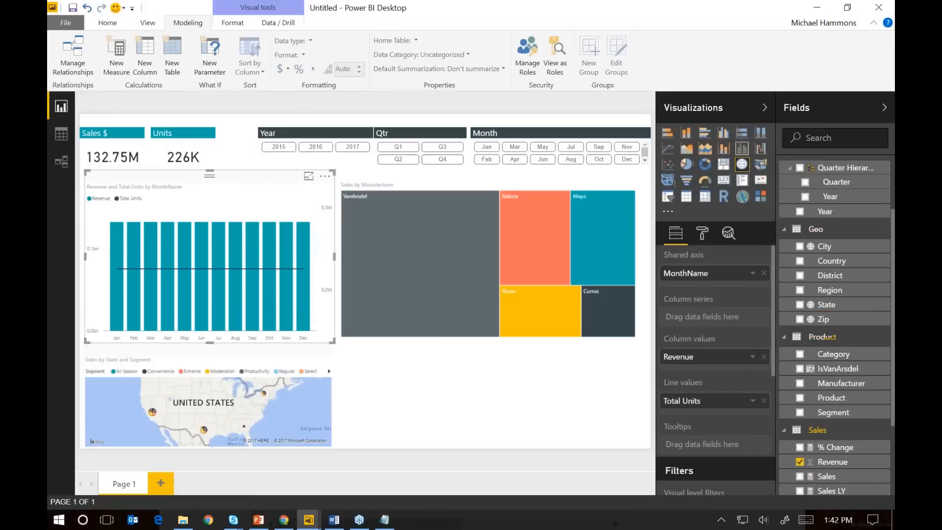
pyautogui.moveTo(210, 342); pyautogui.dragTo(213, 312)
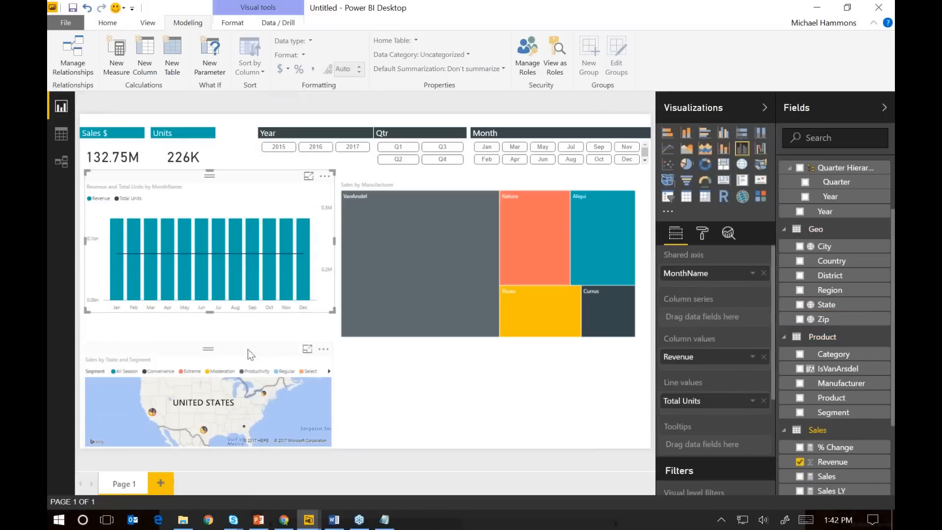
pyautogui.click(323, 349)
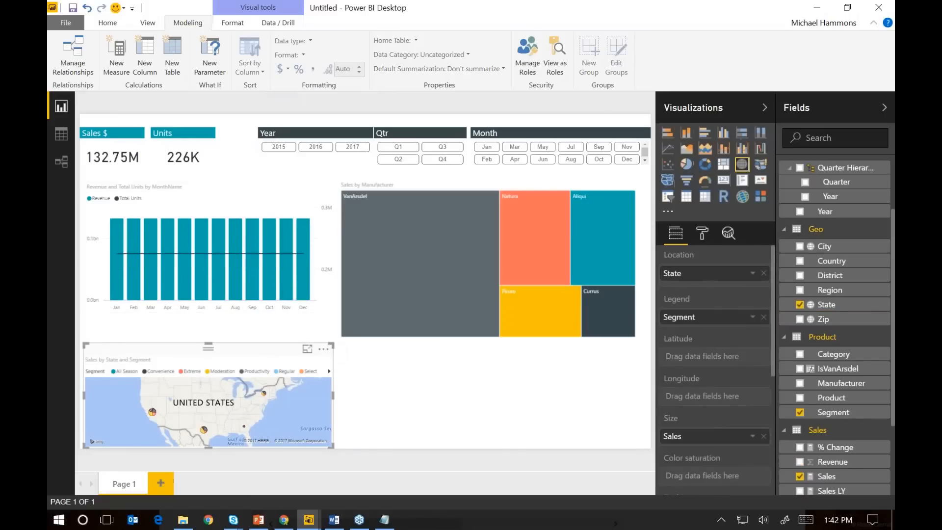
pyautogui.moveTo(332, 343); pyautogui.dragTo(335, 332)
pyautogui.click(411, 201)
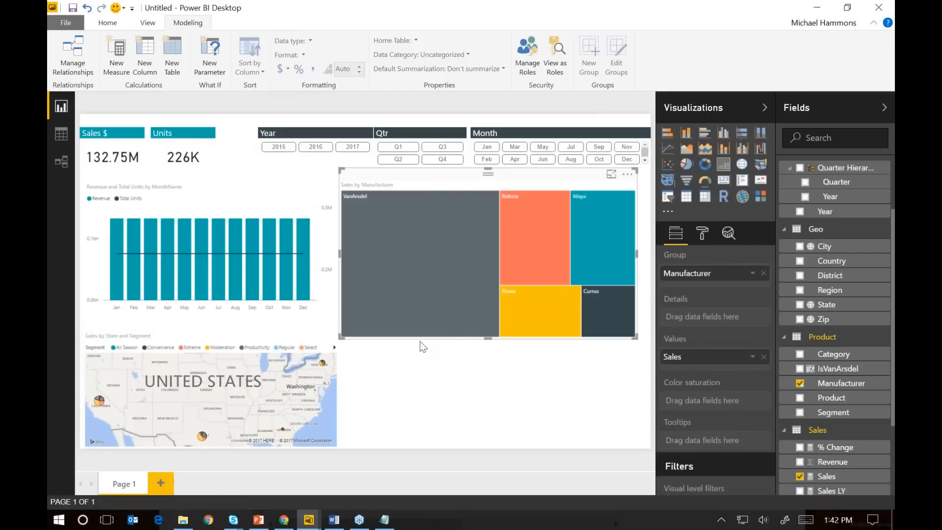
pyautogui.moveTo(488, 338); pyautogui.dragTo(497, 310)
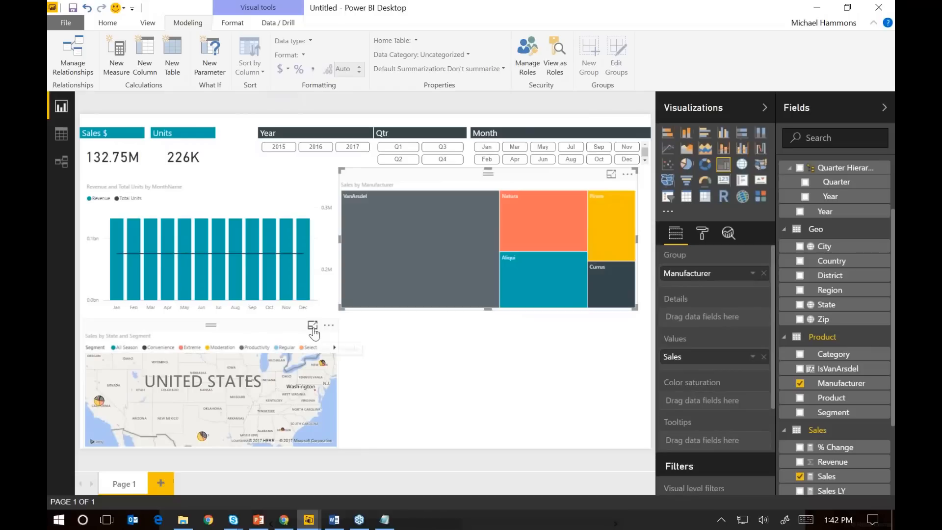
# Show the map in focus mode and format the Sales measure as $ English (United States) currency
pyautogui.click(313, 327)
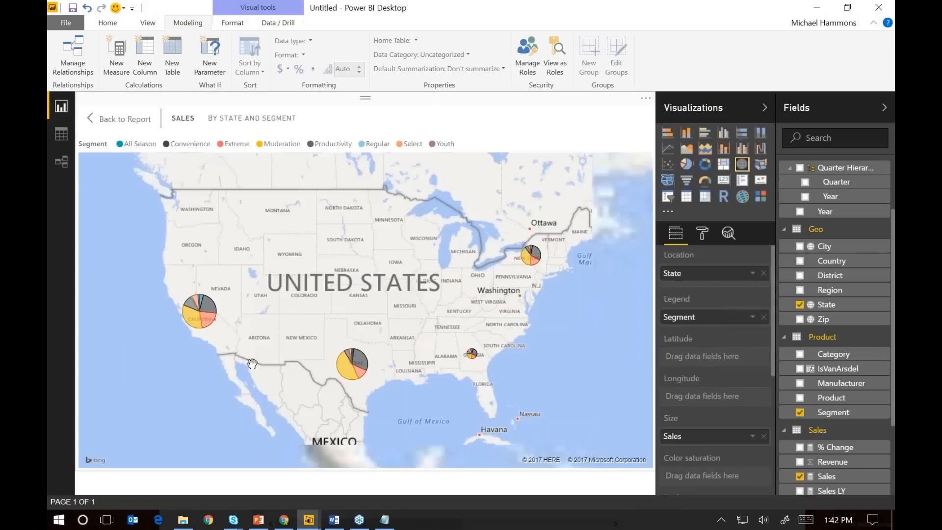
pyautogui.moveTo(194, 320)
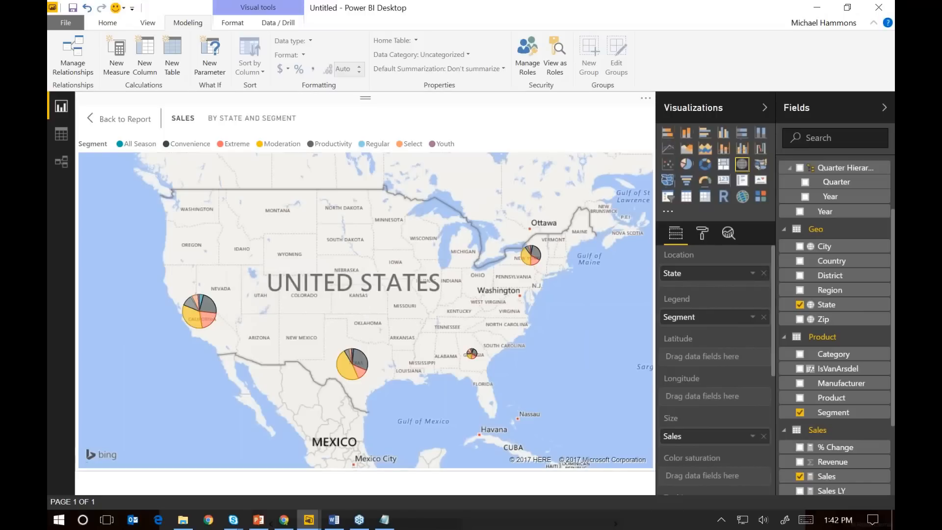
pyautogui.scroll(-3, 854, 417)
pyautogui.click(843, 413)
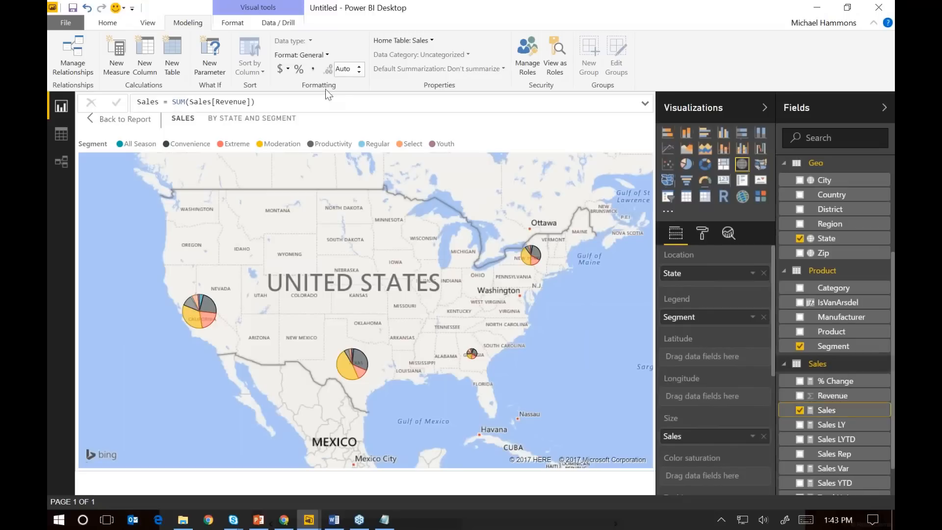
pyautogui.click(288, 69)
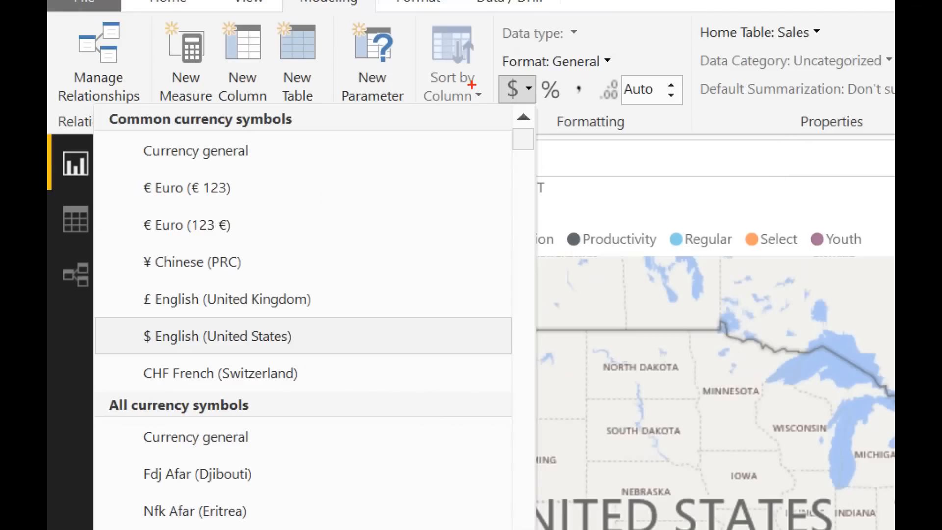
pyautogui.moveTo(496, 106); pyautogui.dragTo(528, 98)
pyautogui.moveTo(126, 341)
pyautogui.mouseDown()
pyautogui.moveTo(154, 342)
pyautogui.moveTo(147, 327)
pyautogui.moveTo(142, 338)
pyautogui.mouseUp()
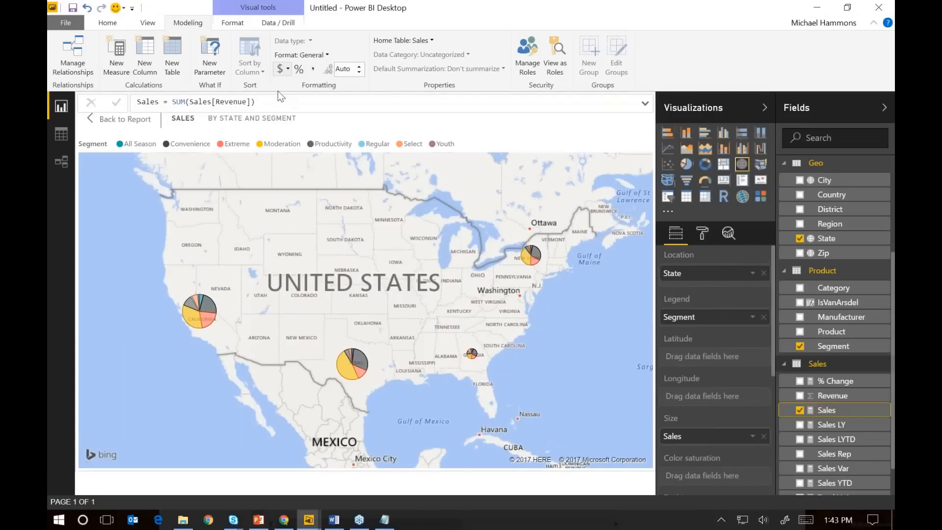
pyautogui.click(287, 69)
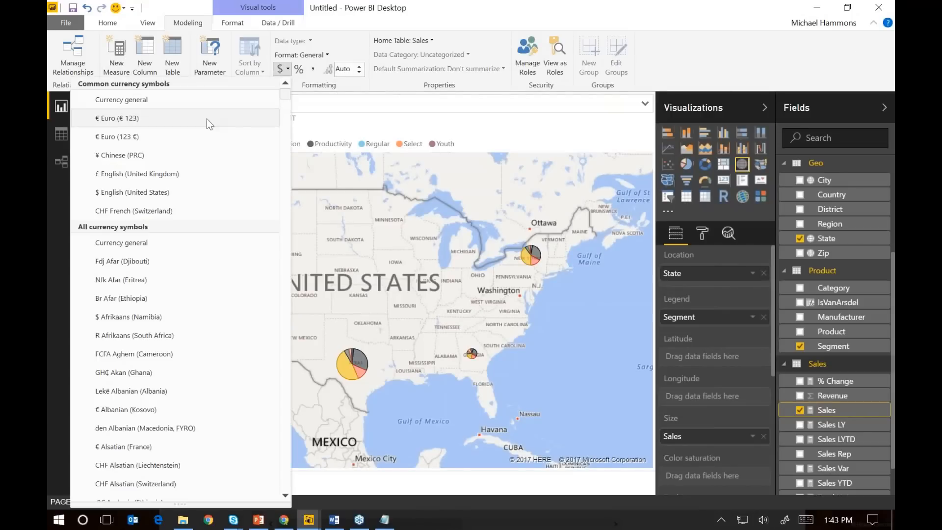
pyautogui.click(162, 192)
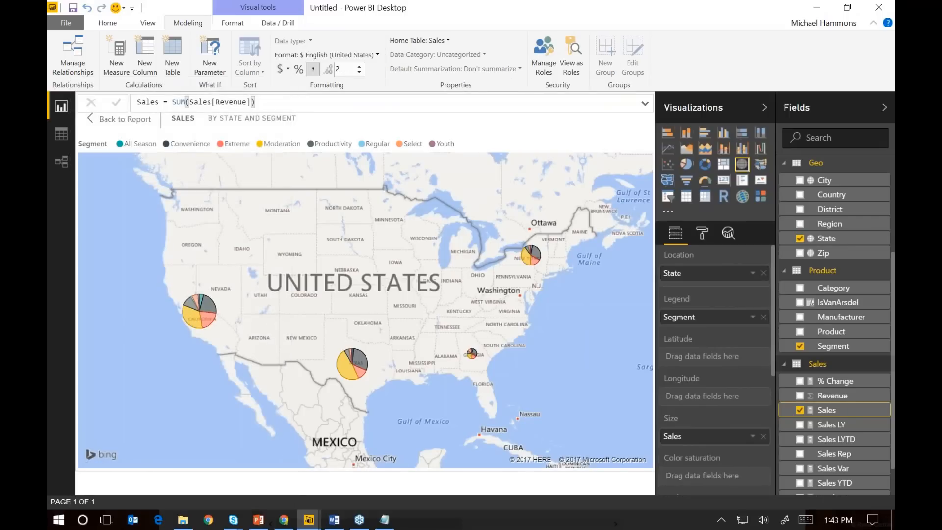
# Check the California pie's sales tooltip on the map and return to the full report page
pyautogui.moveTo(193, 317)
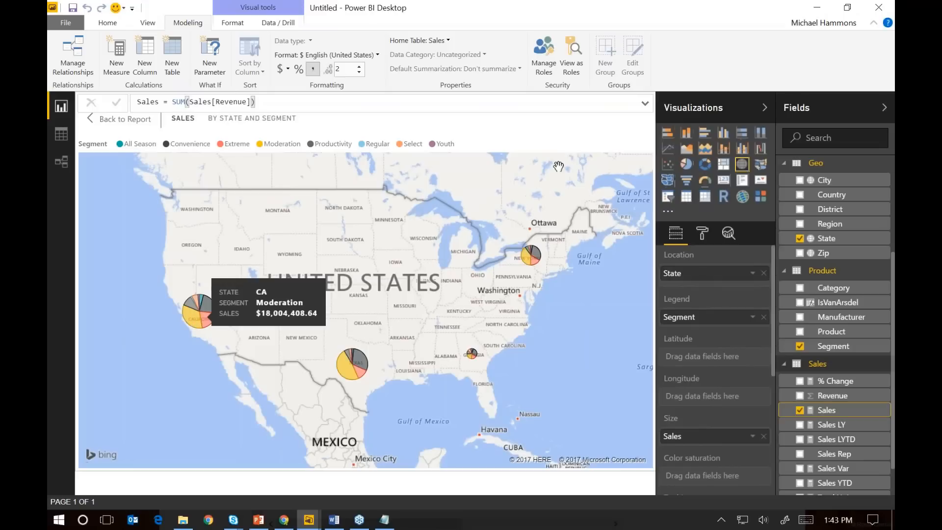
pyautogui.click(161, 124)
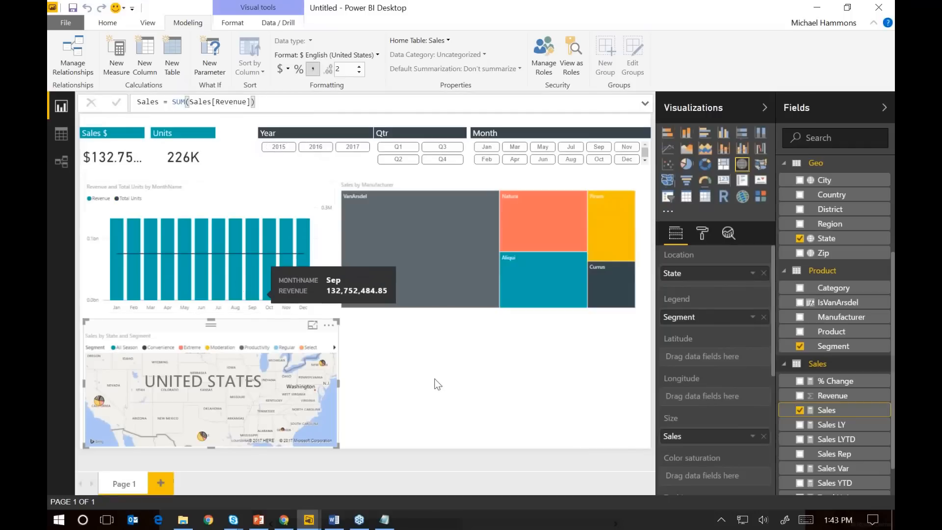
pyautogui.click(438, 384)
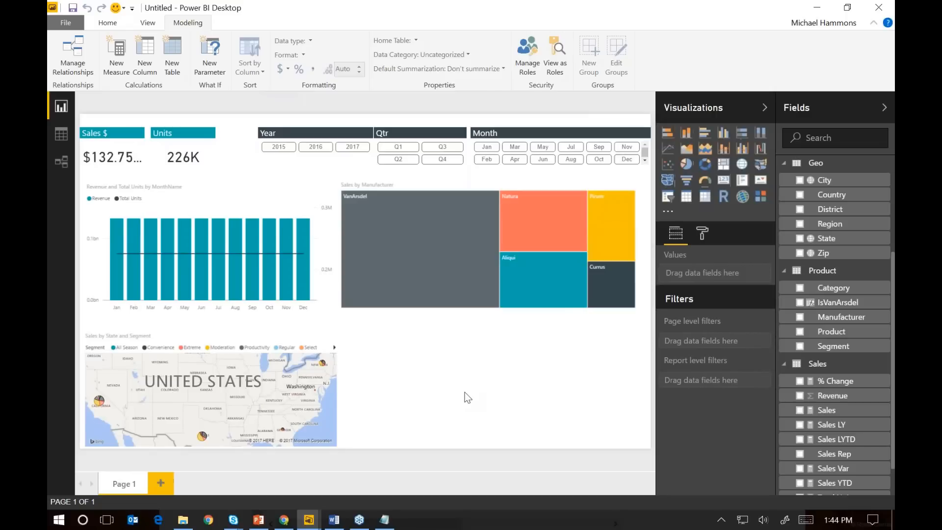
# Add a donut chart below the treemap, enlarged to fill the space, with Sales as values and Segment as legend
pyautogui.click(706, 165)
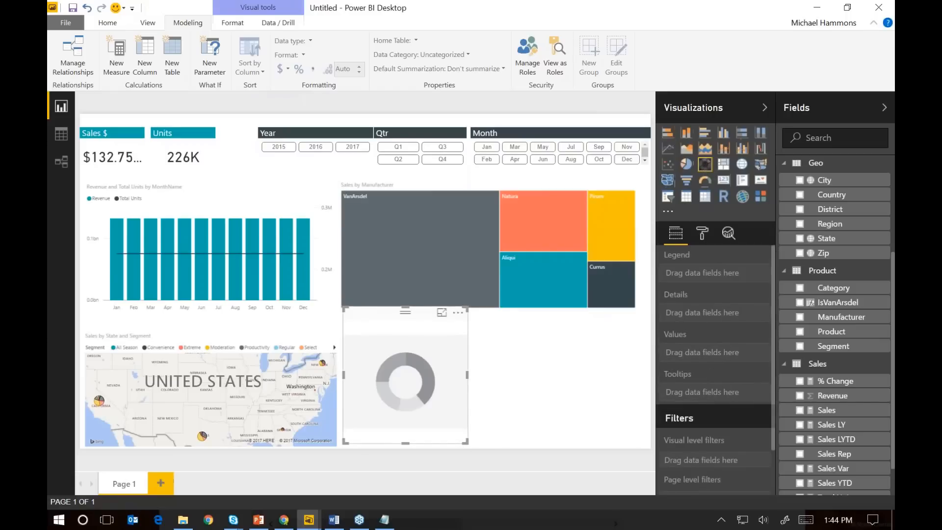
pyautogui.moveTo(467, 441); pyautogui.dragTo(658, 467)
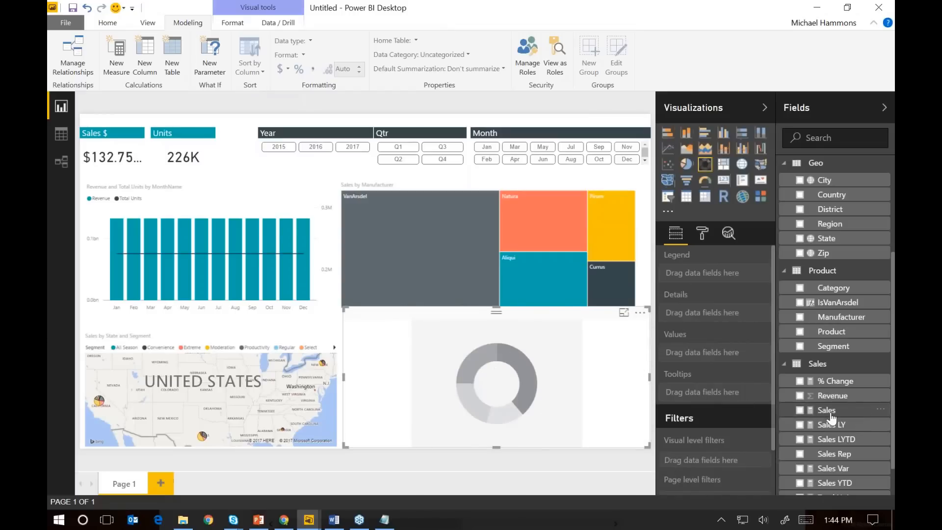
pyautogui.moveTo(831, 417); pyautogui.dragTo(707, 353)
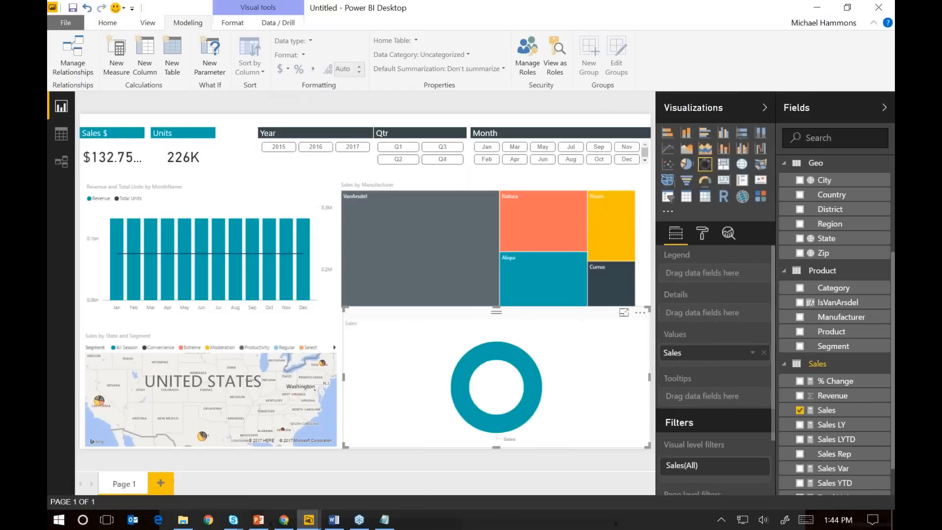
pyautogui.moveTo(784, 345); pyautogui.dragTo(706, 274)
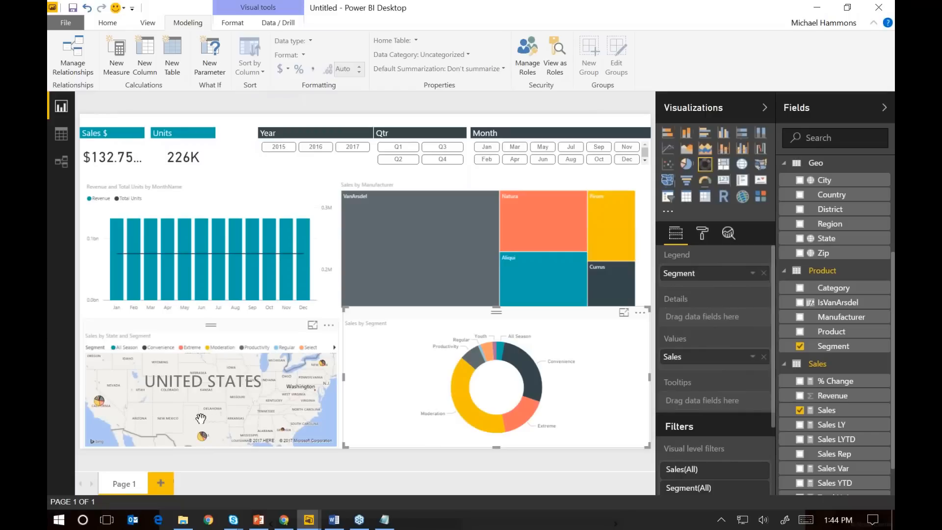
# Rename the report page from its default name to Summary
pyautogui.doubleClick(127, 485)
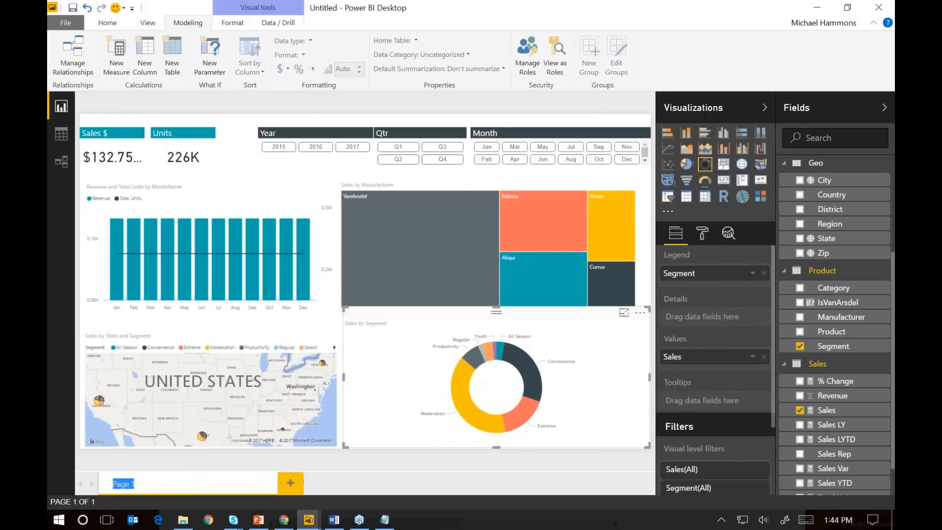
pyautogui.write('Dummary')
pyautogui.press('Return')
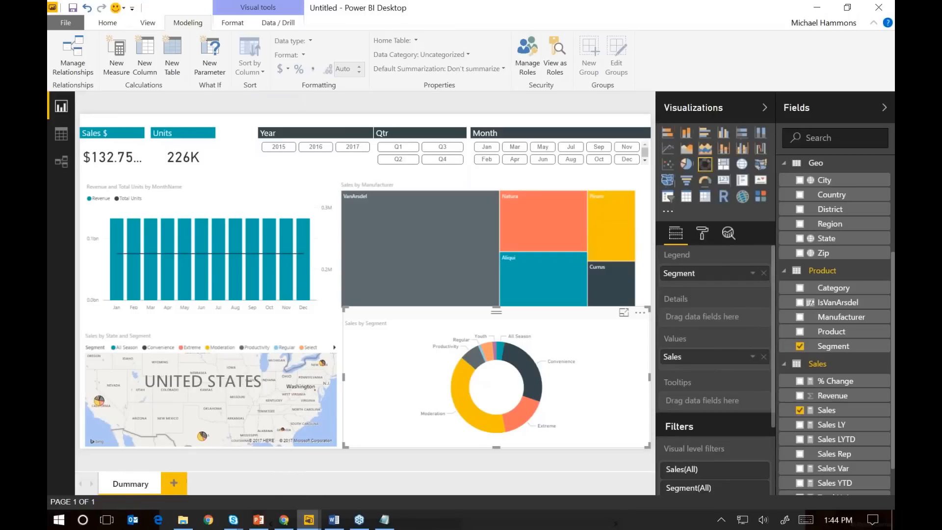
pyautogui.doubleClick(128, 484)
pyautogui.click(119, 484)
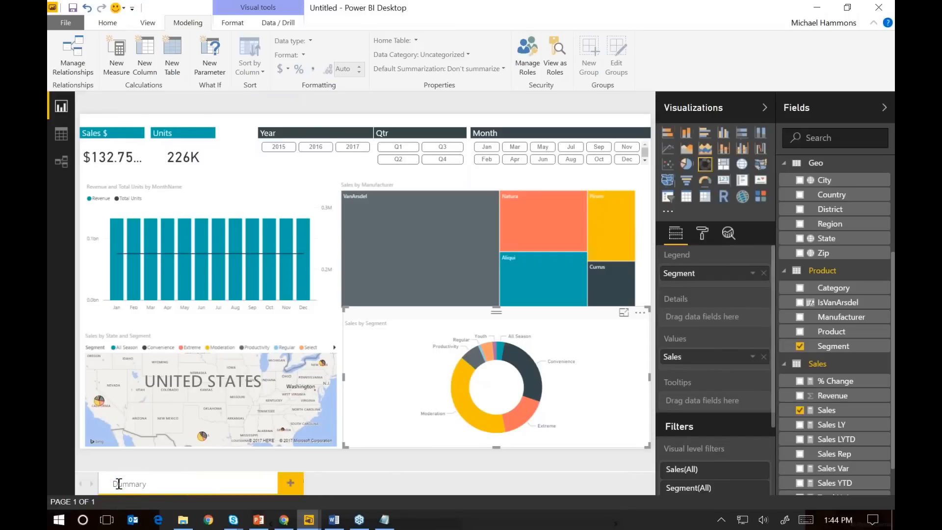
pyautogui.press('BackSpace')
pyautogui.write('S')
pyautogui.press('Return')
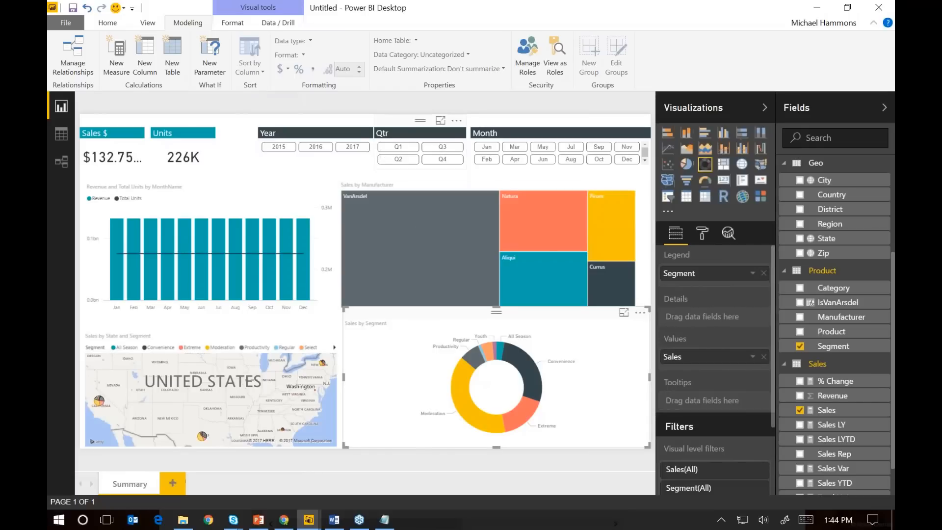
# Insert the Logo.gif image from the DIAH Data folder and fit it small into the lower-right corner of the report page
pyautogui.click(108, 23)
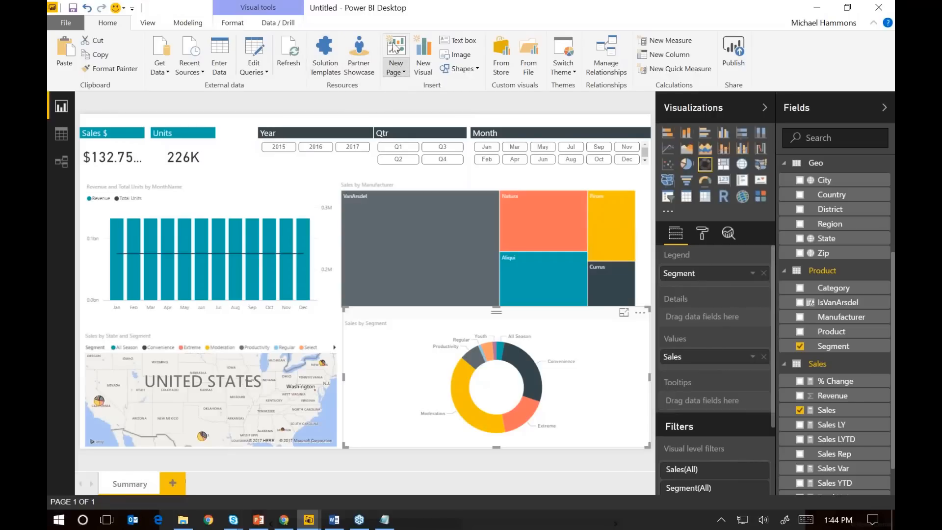
pyautogui.click(459, 57)
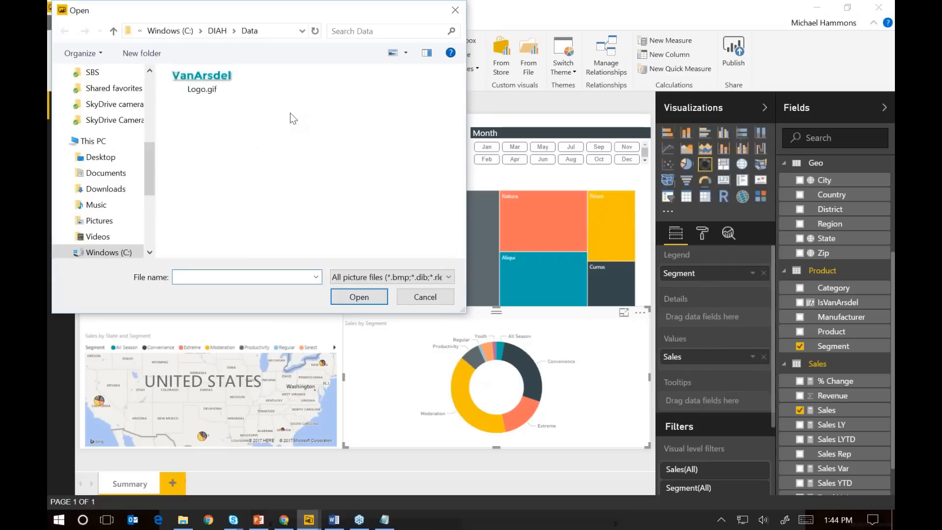
pyautogui.click(218, 31)
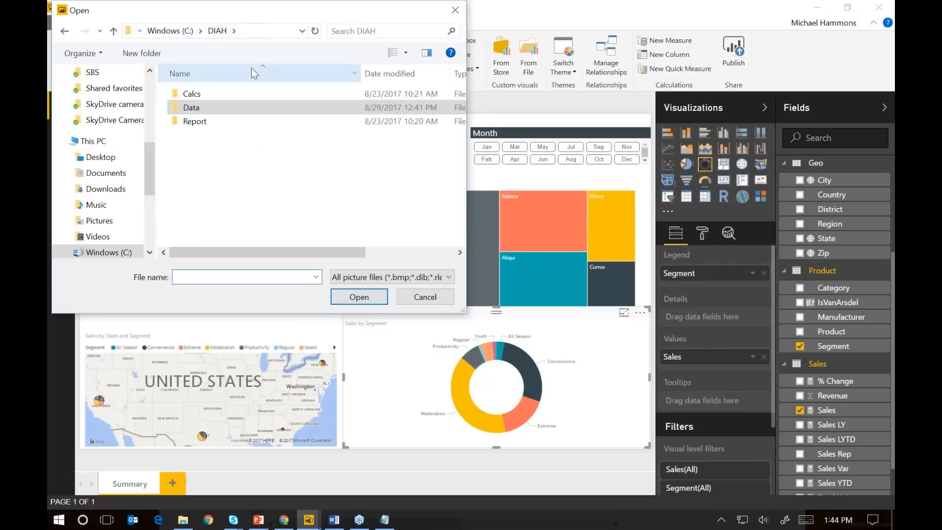
pyautogui.doubleClick(216, 112)
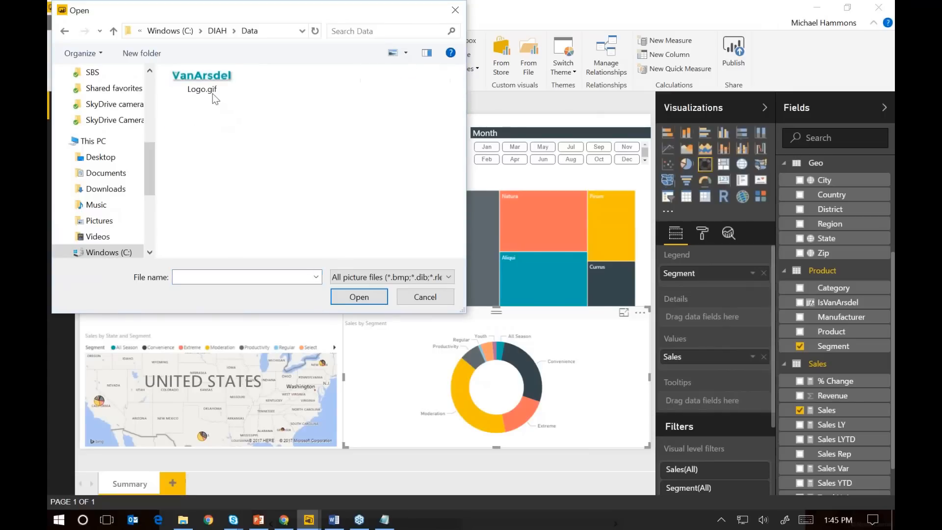
pyautogui.click(206, 85)
pyautogui.click(349, 297)
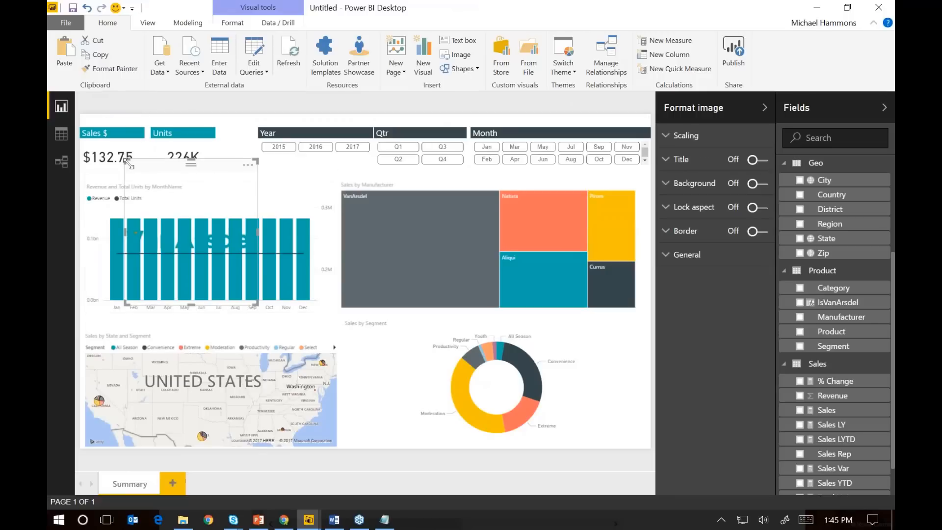
pyautogui.moveTo(122, 169); pyautogui.dragTo(592, 409)
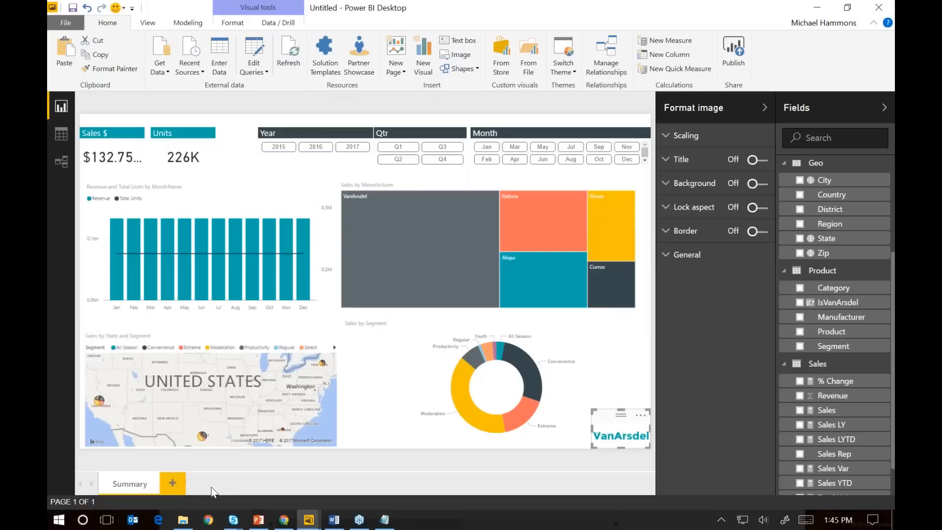
# Add a second report page and name it Performance
pyautogui.click(175, 483)
pyautogui.doubleClick(186, 485)
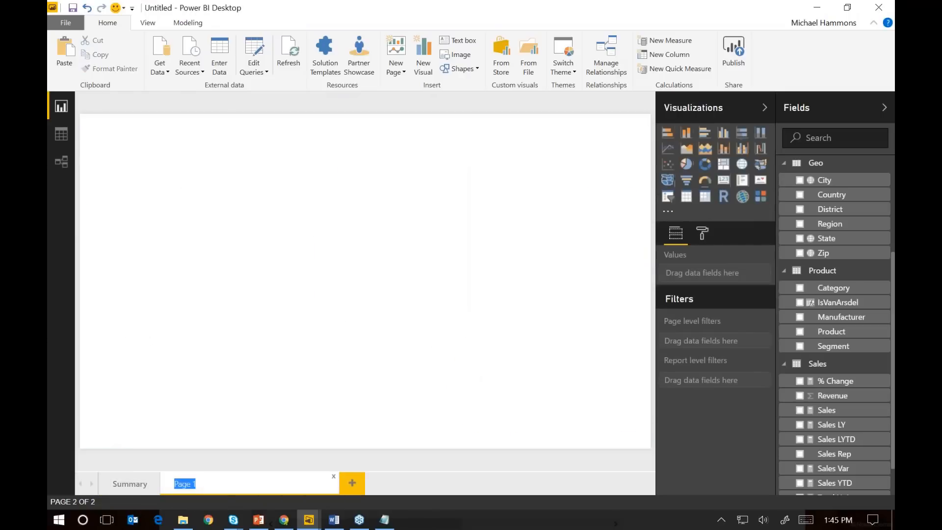
pyautogui.write('Performance')
pyautogui.press('Return')
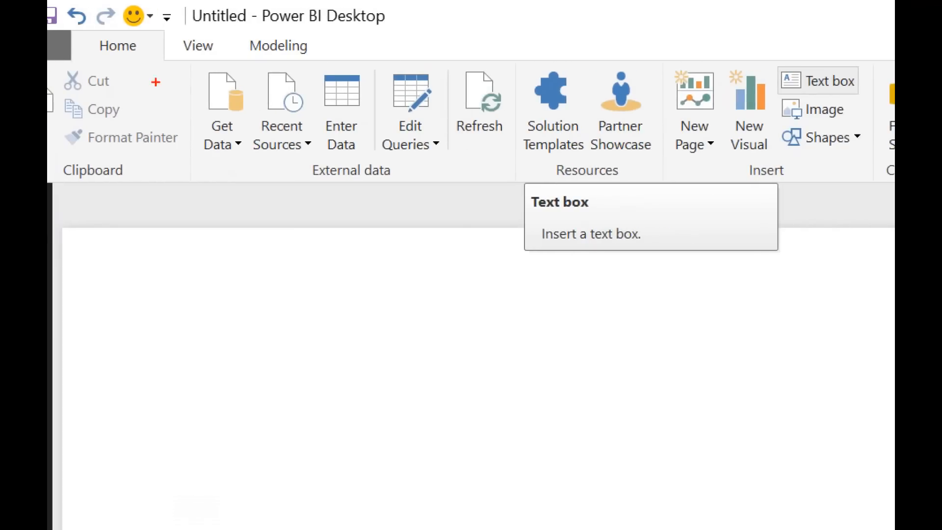
pyautogui.moveTo(95, 54); pyautogui.dragTo(158, 54)
pyautogui.moveTo(828, 67)
pyautogui.mouseDown()
pyautogui.moveTo(802, 83)
pyautogui.moveTo(804, 72)
pyautogui.moveTo(849, 104)
pyautogui.moveTo(854, 84)
pyautogui.mouseUp()
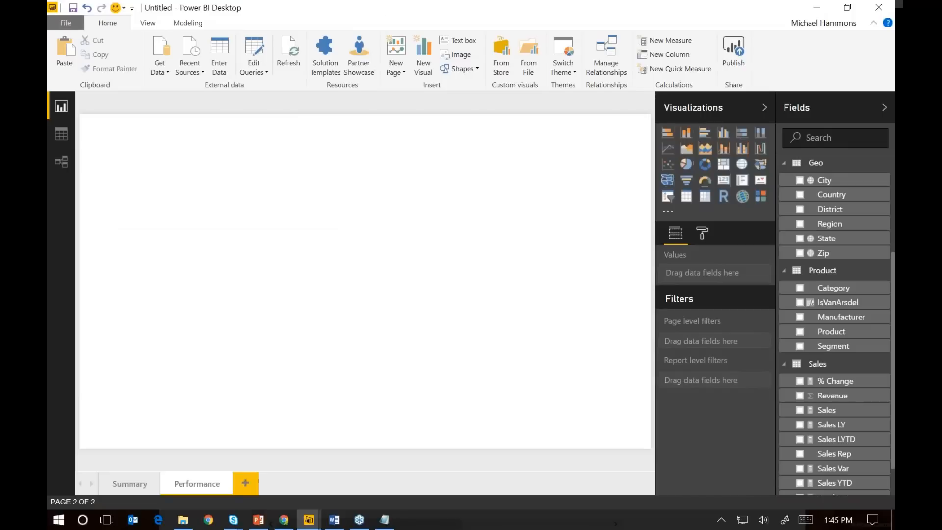
# Insert a text box reading Performance on the new page, in bold at font size 40
pyautogui.click(470, 40)
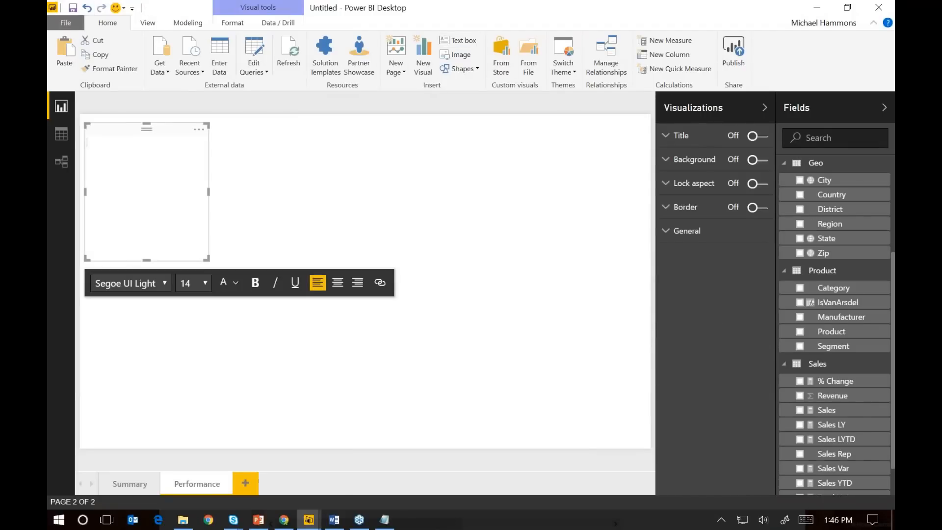
pyautogui.write('Performance')
pyautogui.hotkey('shift', 'Left')
pyautogui.hotkey('shift', 'Left')
pyautogui.hotkey('shift', 'Left')
pyautogui.hotkey('shift', 'Left')
pyautogui.hotkey('shift', 'Left')
pyautogui.hotkey('shift', 'Left')
pyautogui.hotkey('shift', 'Left')
pyautogui.hotkey('shift', 'Left')
pyautogui.hotkey('shift', 'Left')
pyautogui.hotkey('shift', 'Left')
pyautogui.hotkey('shift', 'Left')
pyautogui.click(202, 284)
pyautogui.click(193, 195)
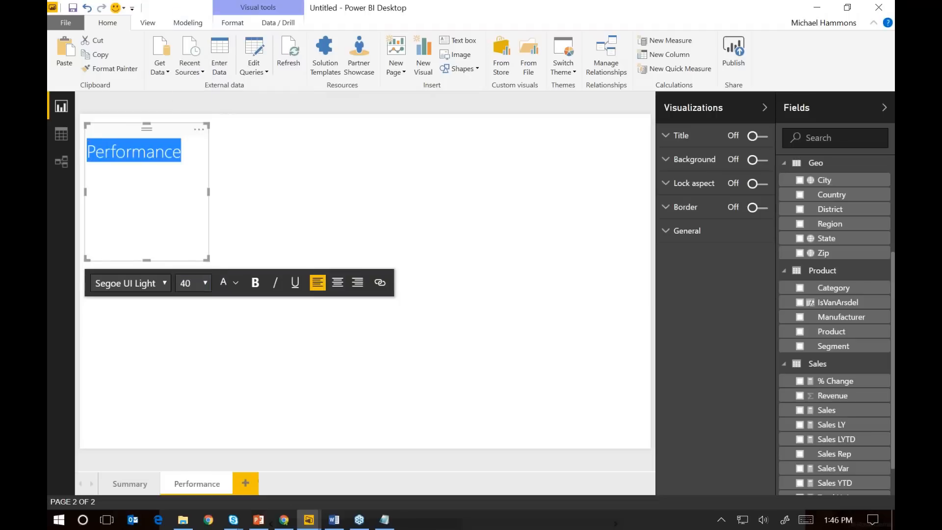
pyautogui.click(255, 283)
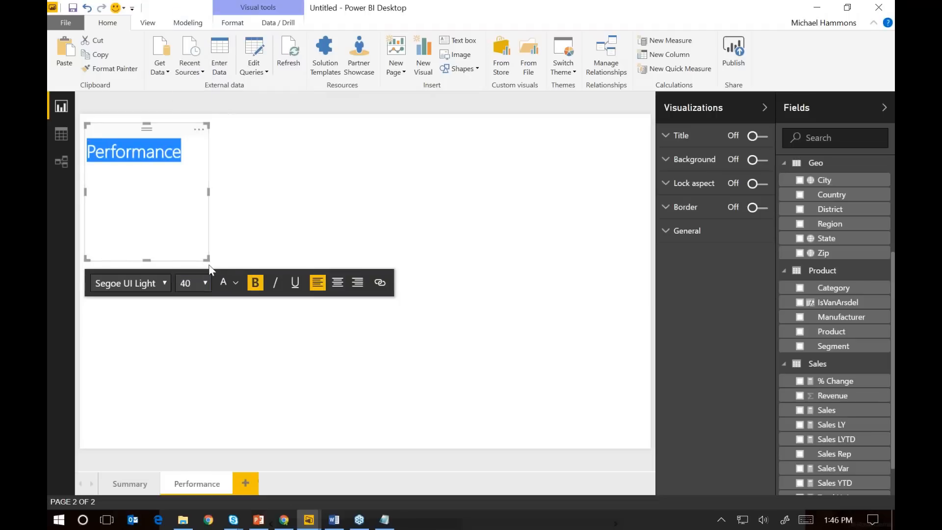
# Shrink the Performance text box to fit its text and move it to the top centre of the page
pyautogui.moveTo(207, 259); pyautogui.dragTo(206, 173)
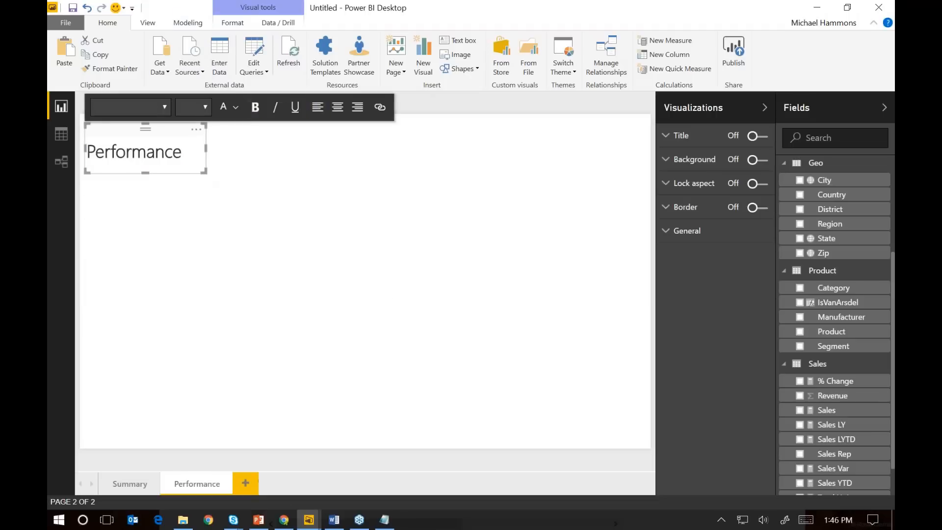
pyautogui.moveTo(158, 124); pyautogui.dragTo(391, 116)
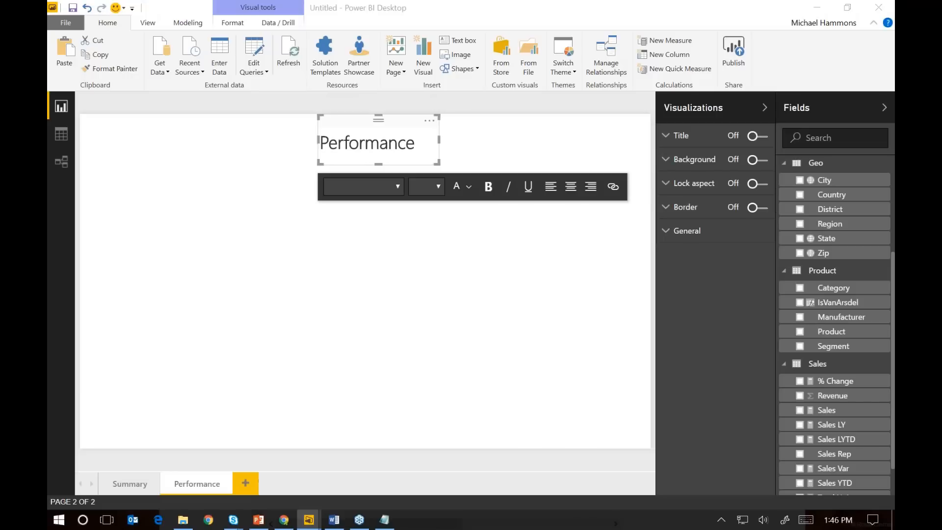
pyautogui.click(253, 261)
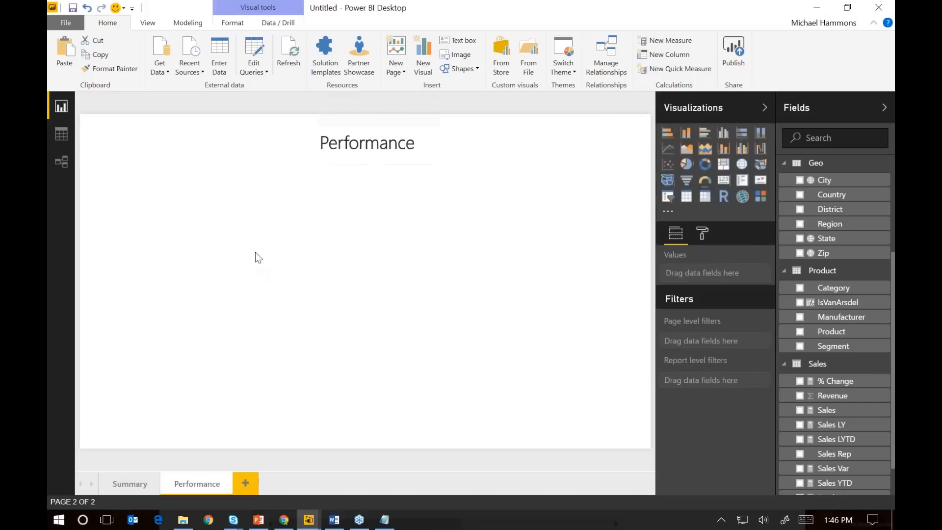
# Add an enlarged line chart below the title on the page's left half, with Sales YTD and Sales LYTD as values
pyautogui.click(667, 149)
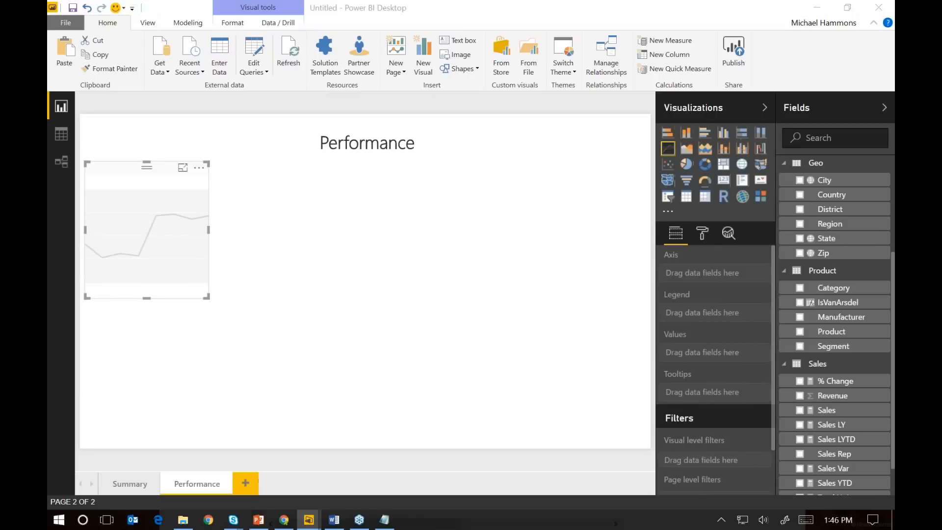
pyautogui.moveTo(208, 298); pyautogui.dragTo(345, 326)
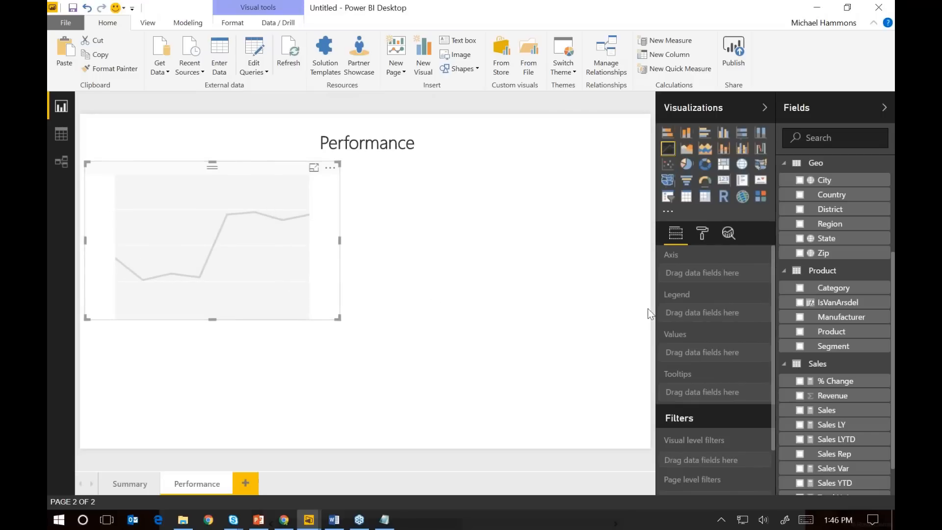
pyautogui.click(850, 428)
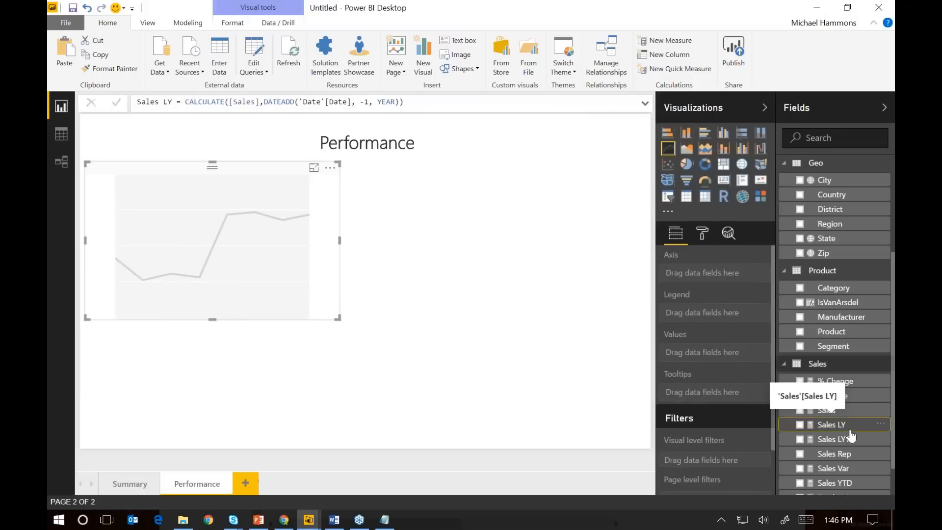
pyautogui.moveTo(854, 486); pyautogui.dragTo(738, 363)
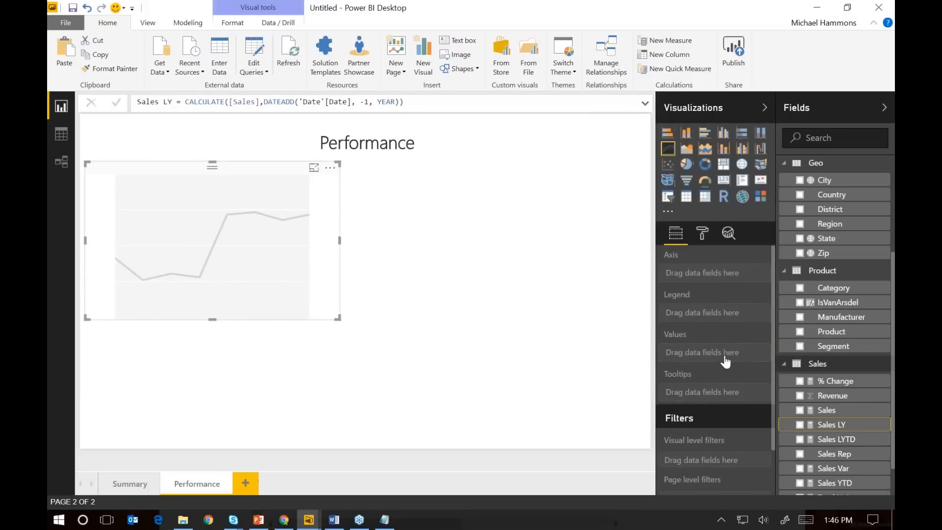
pyautogui.scroll(-1, 839, 479)
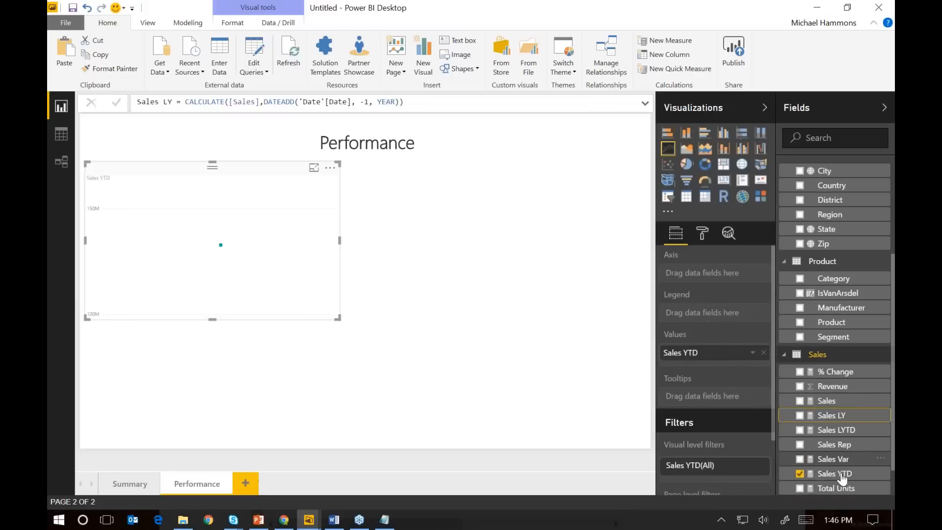
pyautogui.moveTo(857, 407); pyautogui.dragTo(730, 381)
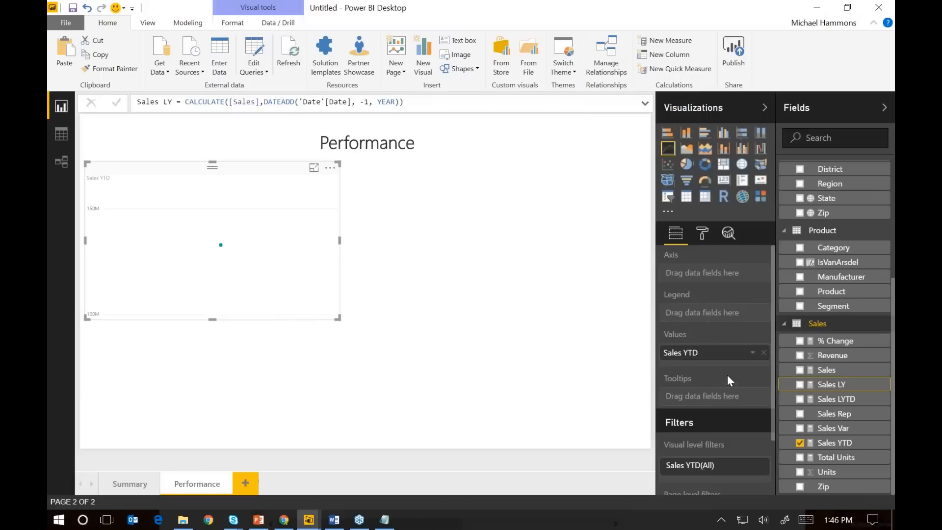
pyautogui.moveTo(834, 400); pyautogui.dragTo(734, 378)
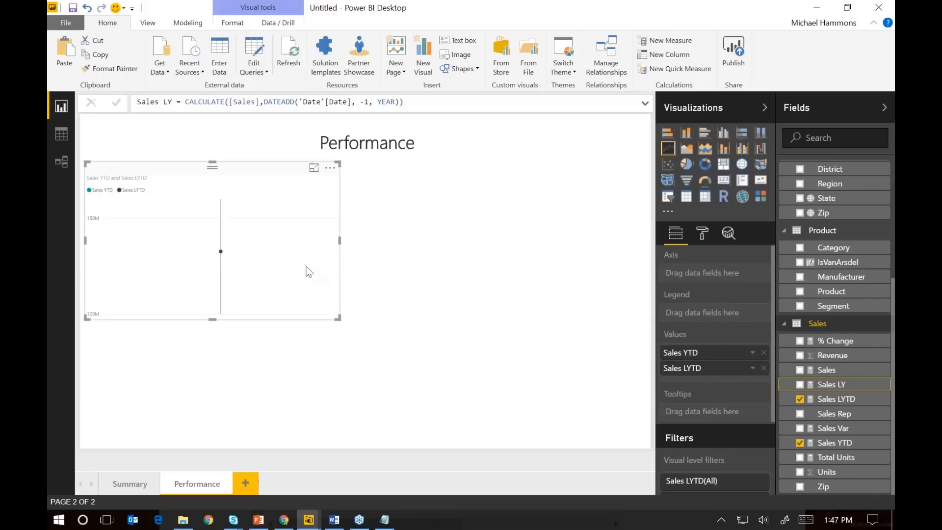
pyautogui.moveTo(258, 242)
pyautogui.click(388, 231)
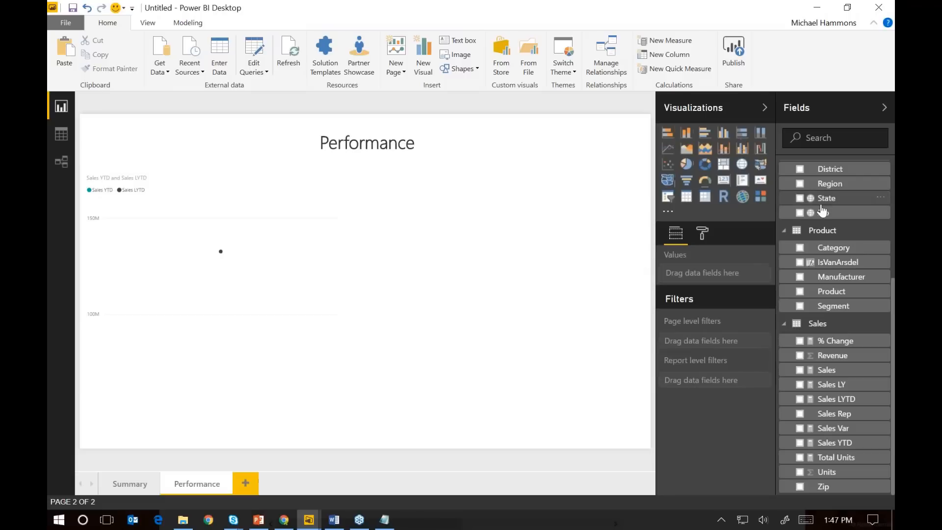
# Check the Date field's data type and format, and review the fields used by the line chart
pyautogui.scroll(4, 823, 208)
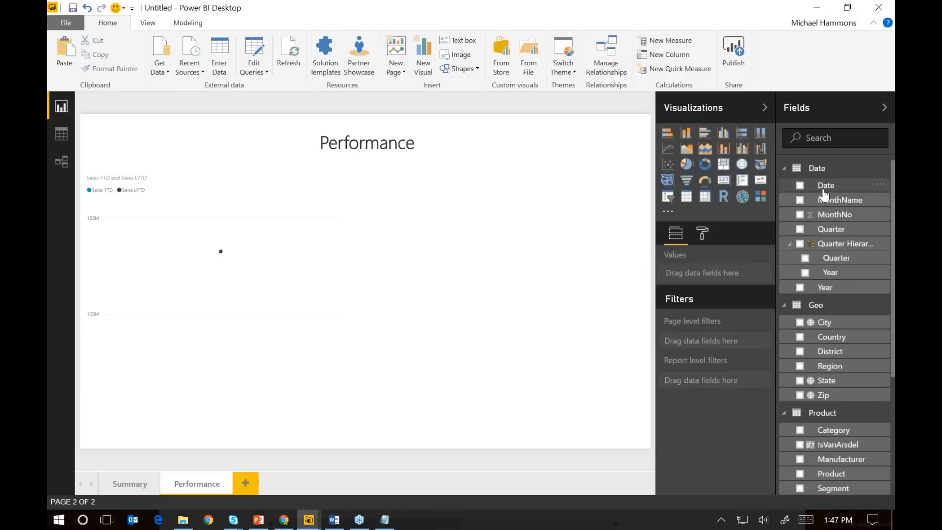
pyautogui.click(798, 187)
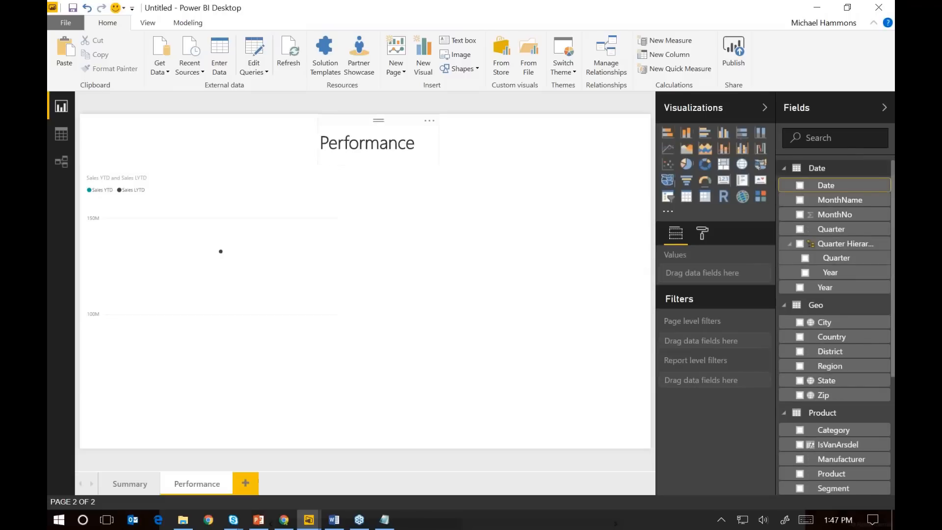
pyautogui.click(199, 18)
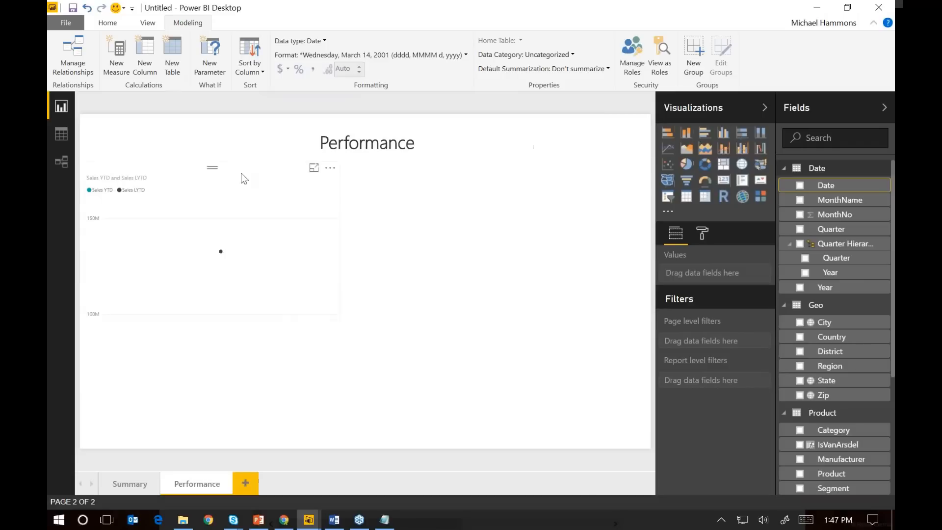
pyautogui.click(211, 171)
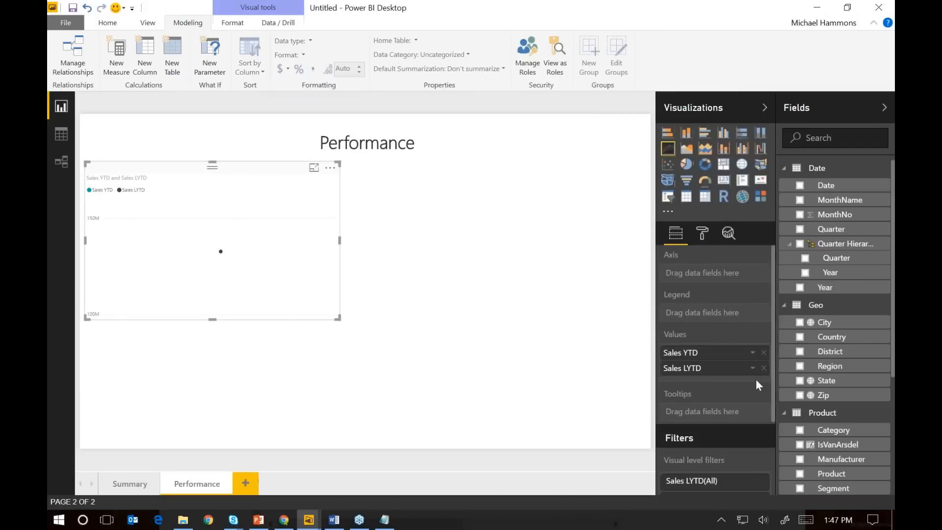
pyautogui.scroll(-4, 820, 395)
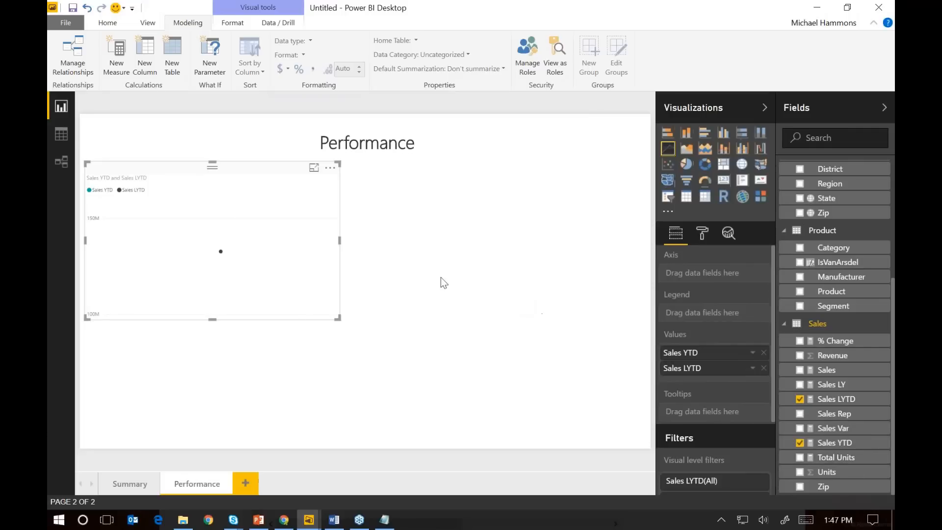
# Show the model's relationship diagram with all tables fitted to the screen to examine how the Date table is related
pyautogui.click(205, 137)
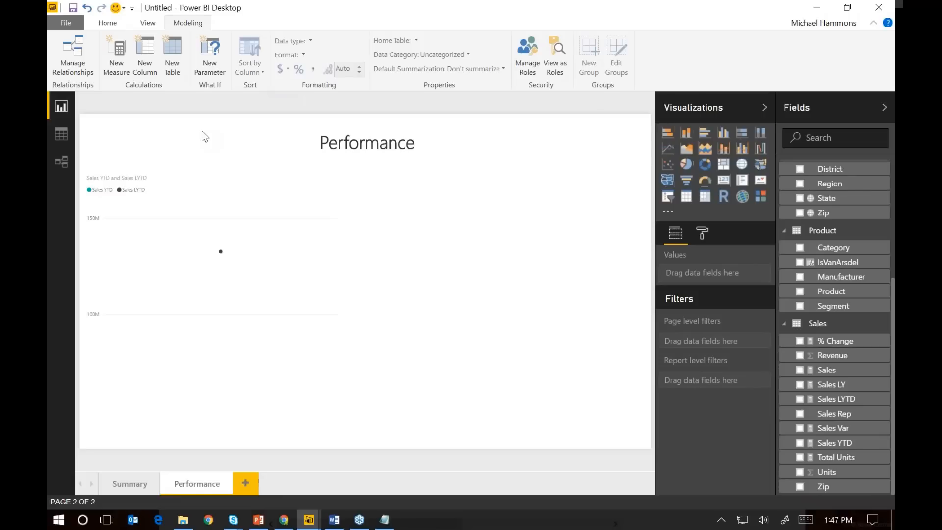
pyautogui.click(63, 162)
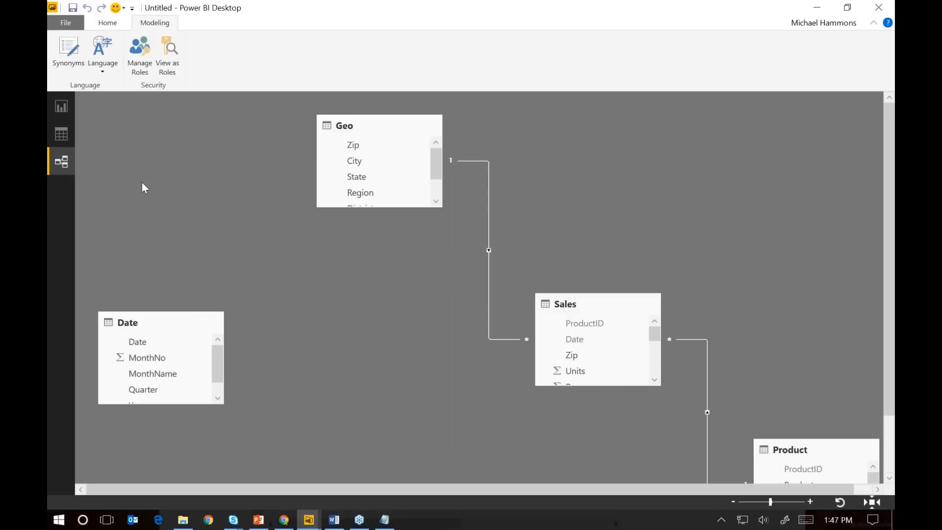
pyautogui.click(872, 502)
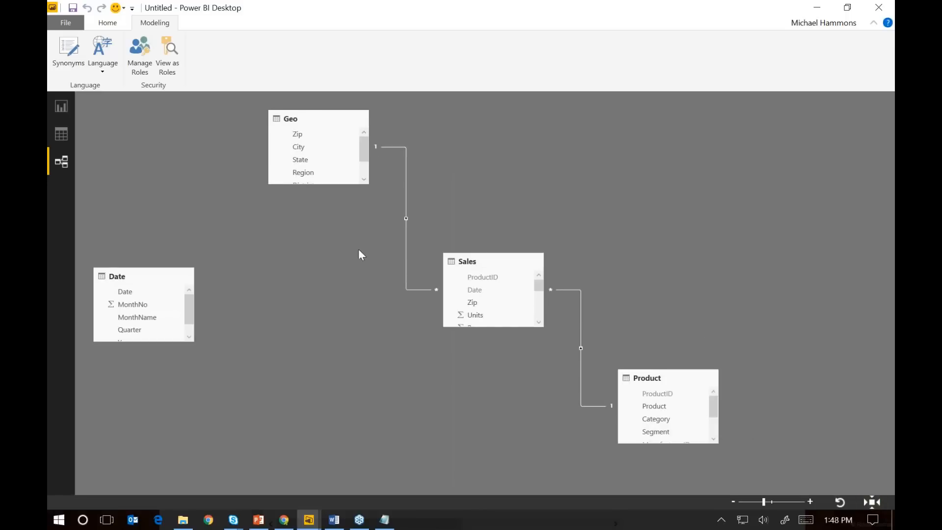
# Arrange the Product and Date tables above Sales beside Geo, and relate the Date table's Date field to the Sales table's Date field
pyautogui.moveTo(159, 278); pyautogui.dragTo(690, 130)
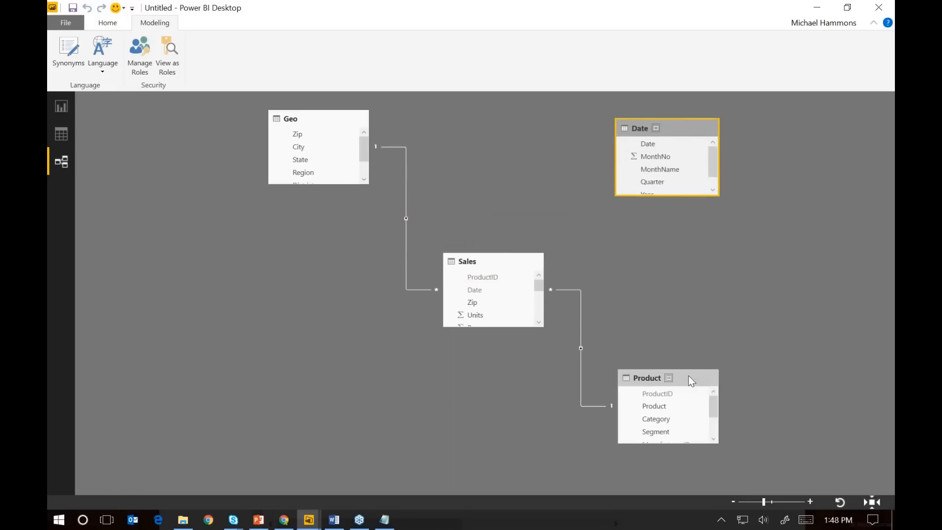
pyautogui.moveTo(690, 379); pyautogui.dragTo(517, 130)
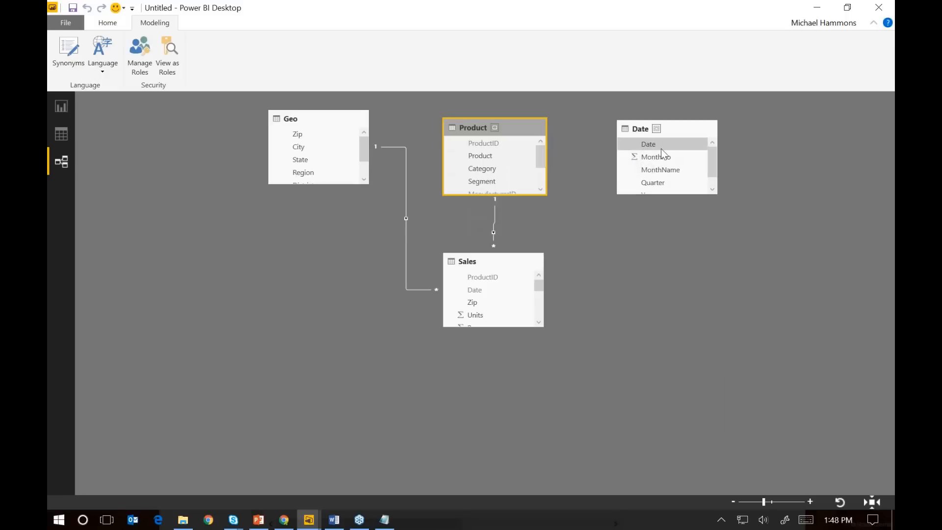
pyautogui.moveTo(662, 146); pyautogui.dragTo(469, 293)
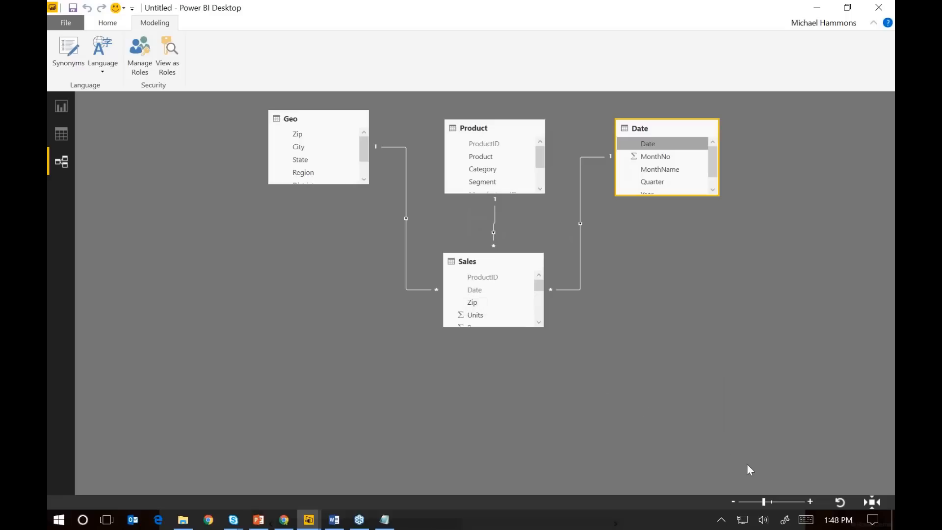
pyautogui.click(810, 502)
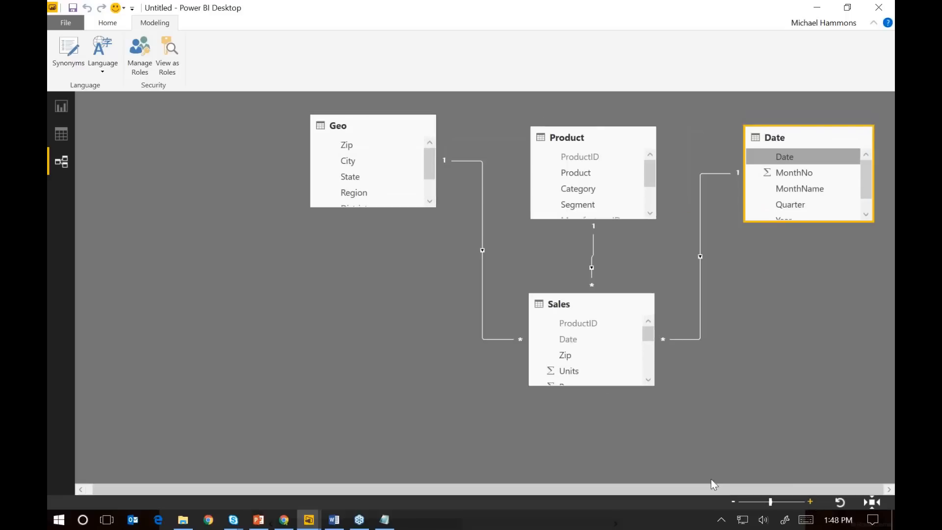
# Examine which fields link the Product and Sales tables in the relationship diagram
pyautogui.click(755, 329)
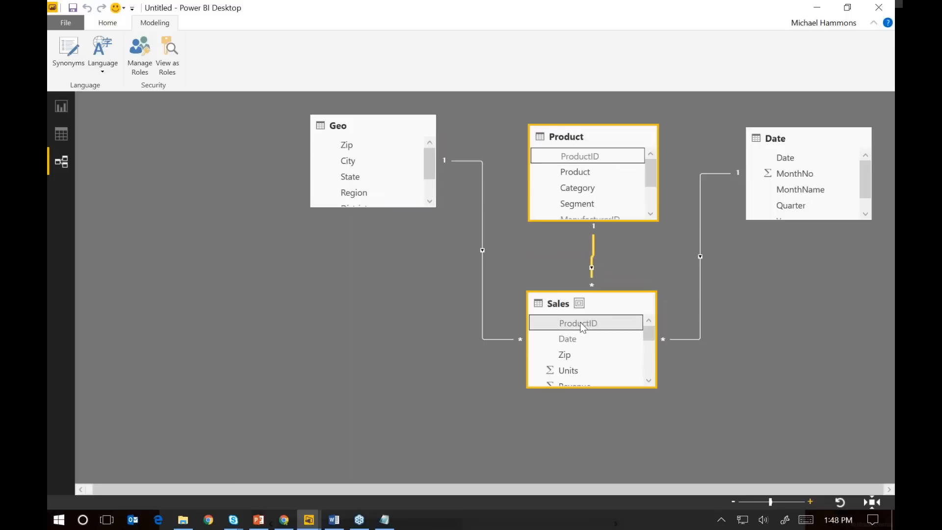
pyautogui.moveTo(580, 322); pyautogui.dragTo(581, 324)
pyautogui.moveTo(580, 323); pyautogui.dragTo(580, 322)
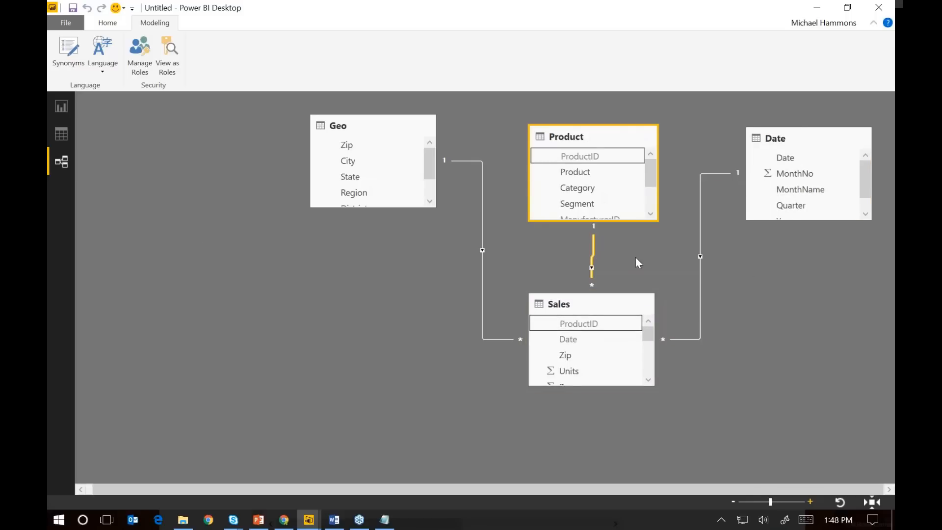
# Return to the report and review the Summary page and the Performance page's line chart
pyautogui.click(66, 103)
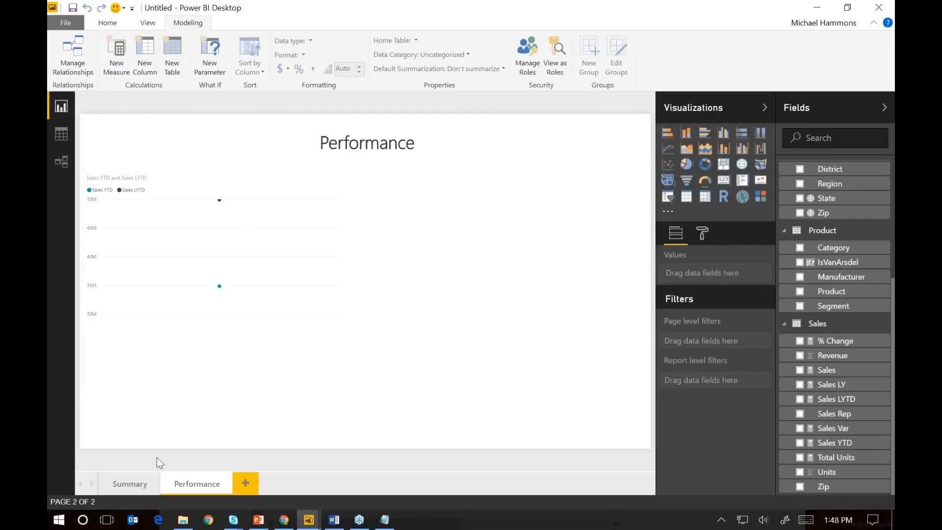
pyautogui.click(128, 484)
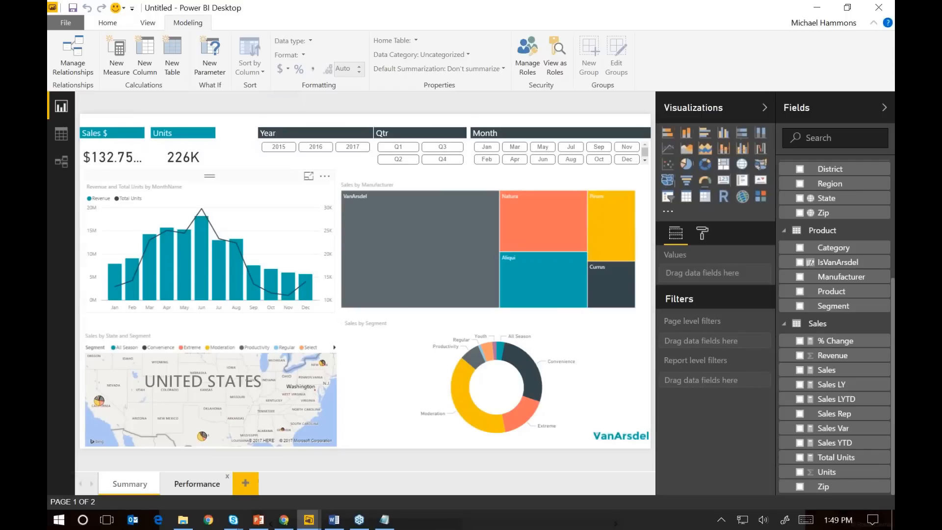
pyautogui.click(204, 490)
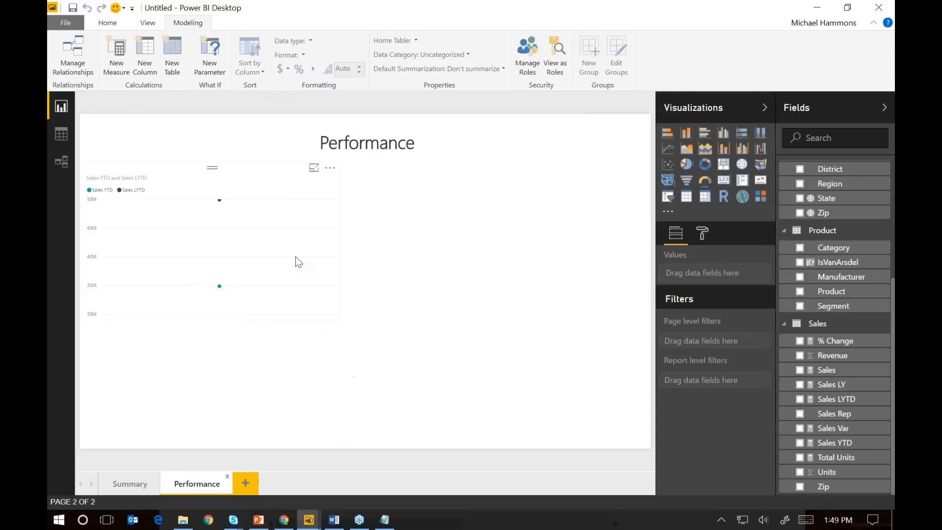
pyautogui.click(241, 170)
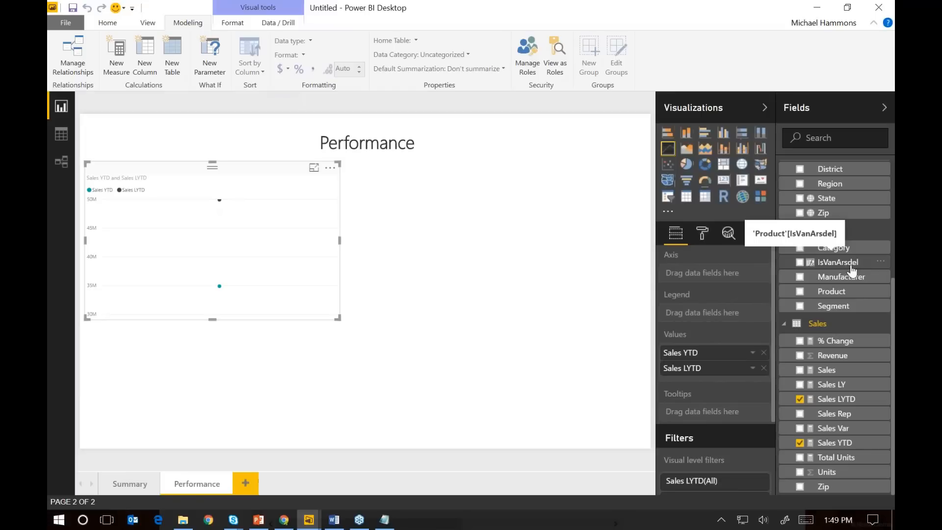
# Add a table visual of the IsVanArsdel field to the right of the Performance title and reduce its size
pyautogui.moveTo(840, 269); pyautogui.dragTo(532, 146)
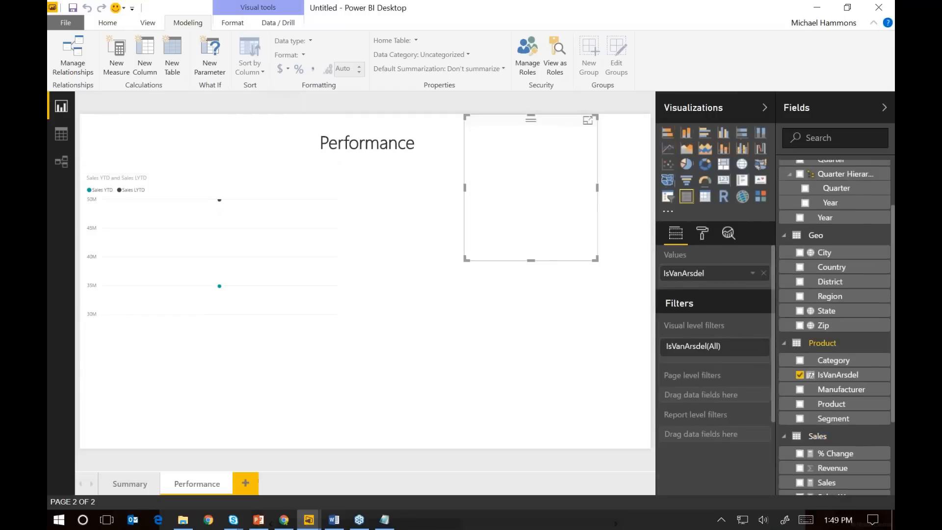
pyautogui.moveTo(596, 259); pyautogui.dragTo(562, 209)
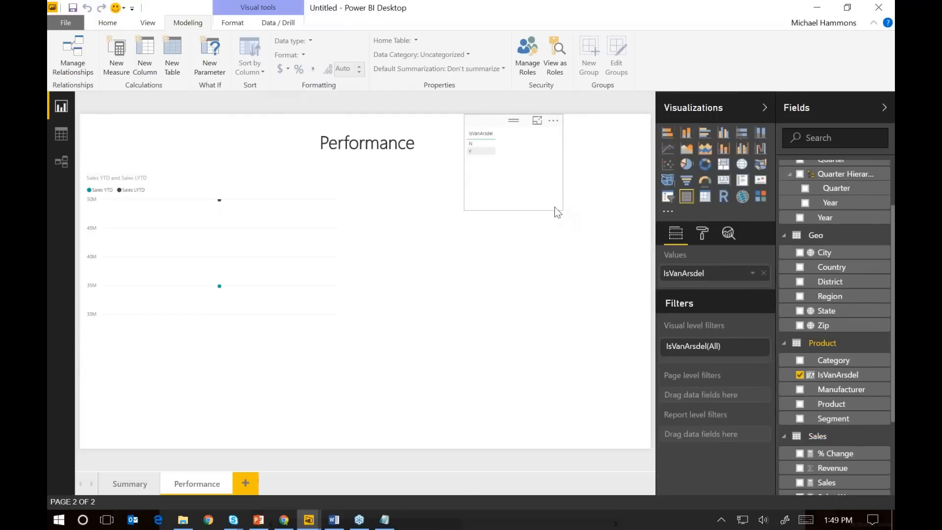
# Set the grid text size of the IsVanArsdel table to 14
pyautogui.click(703, 234)
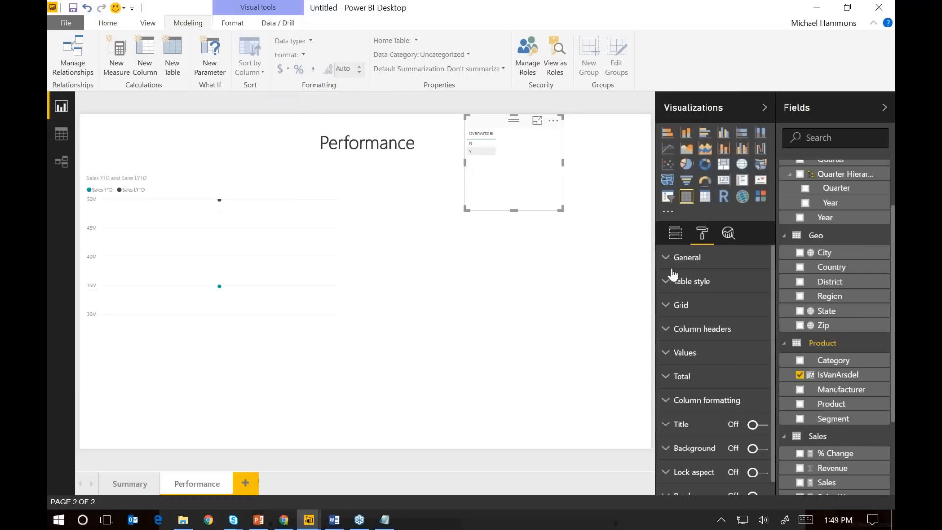
pyautogui.click(668, 308)
pyautogui.scroll(-3, 695, 423)
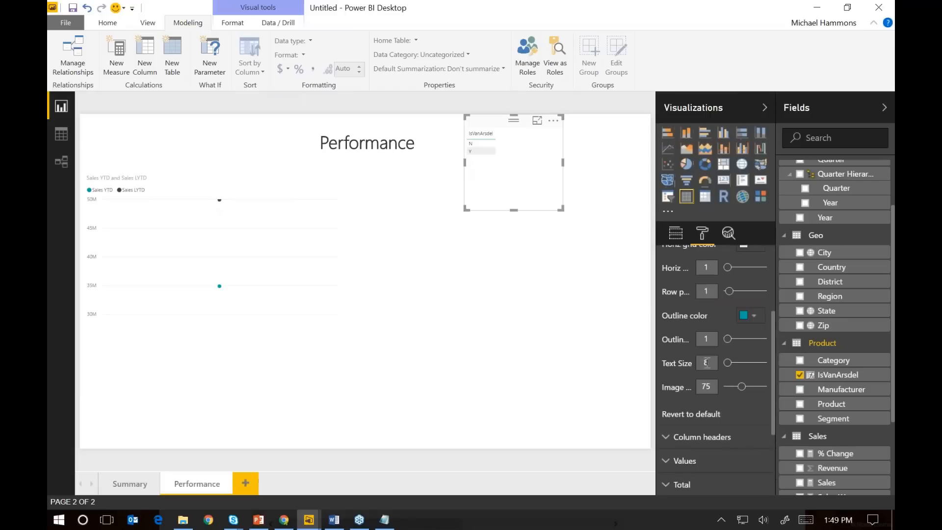
pyautogui.write('11')
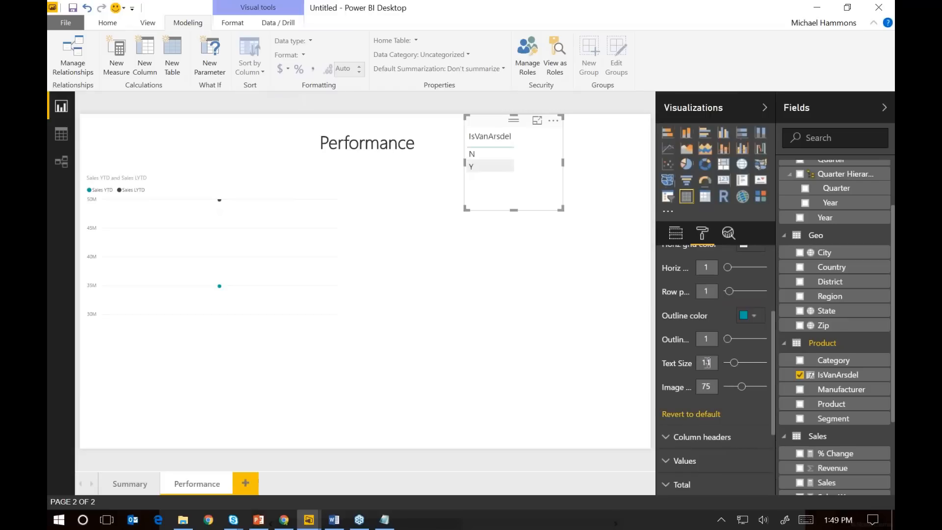
pyautogui.press('BackSpace')
pyautogui.write('4')
# Convert the IsVanArsdel table to a slicer, set its item text size to 14, and shrink it to fit its items
pyautogui.click(667, 198)
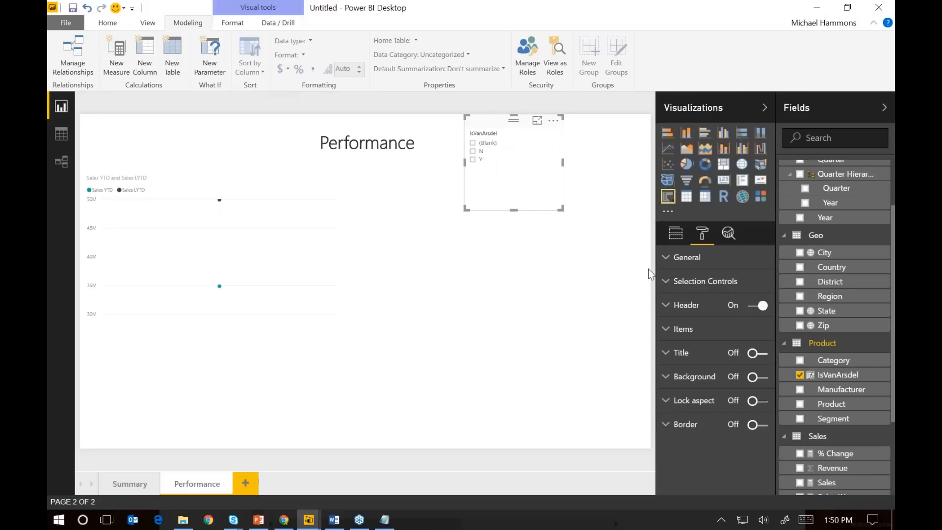
pyautogui.click(682, 329)
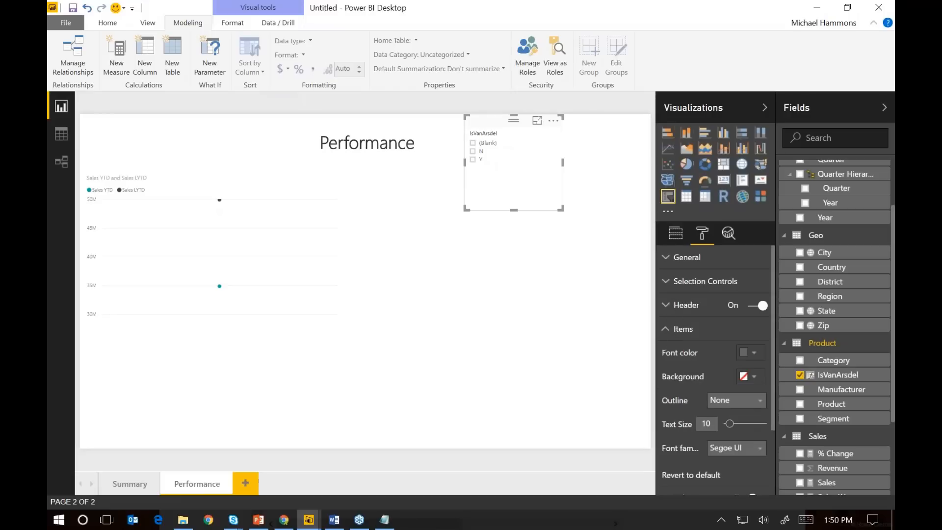
pyautogui.write('14')
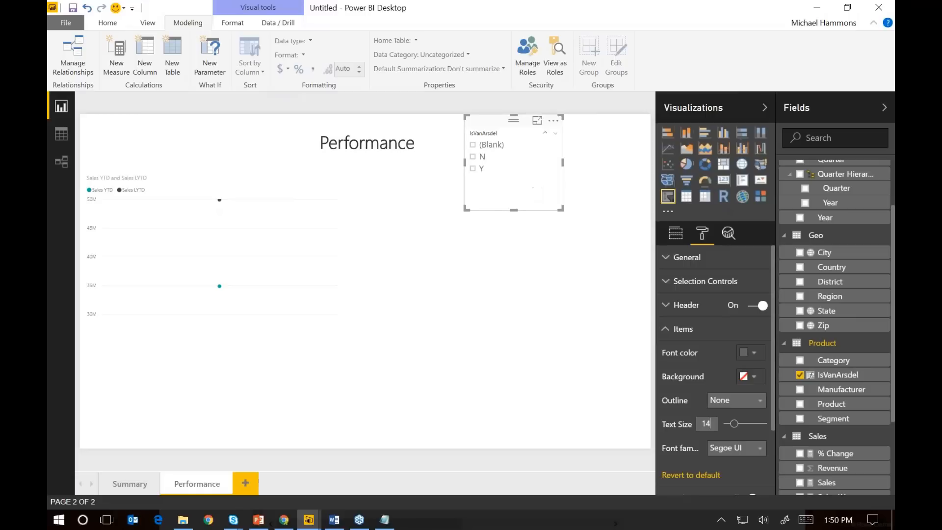
pyautogui.moveTo(555, 205); pyautogui.dragTo(526, 176)
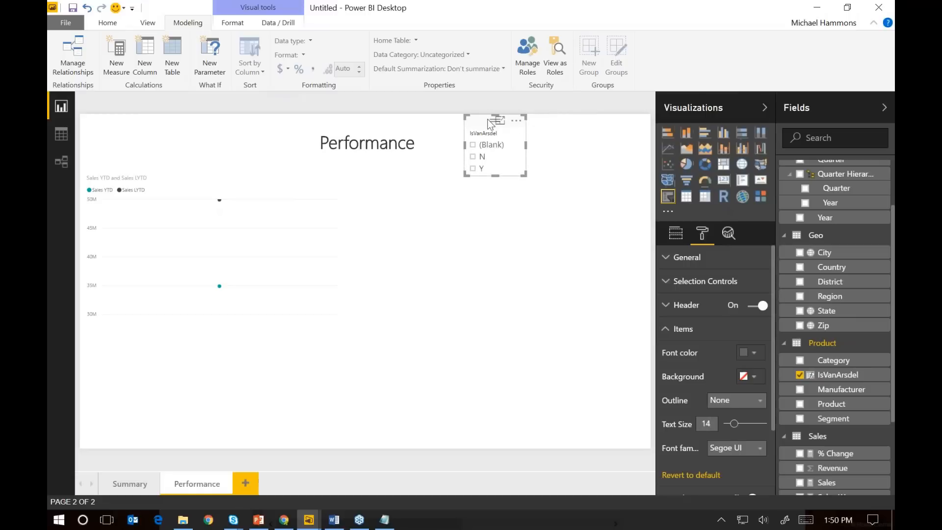
# Copy the Year slicer from the Summary page to the Performance page and place it to the right of the IsVanArsdel slicer
pyautogui.click(129, 482)
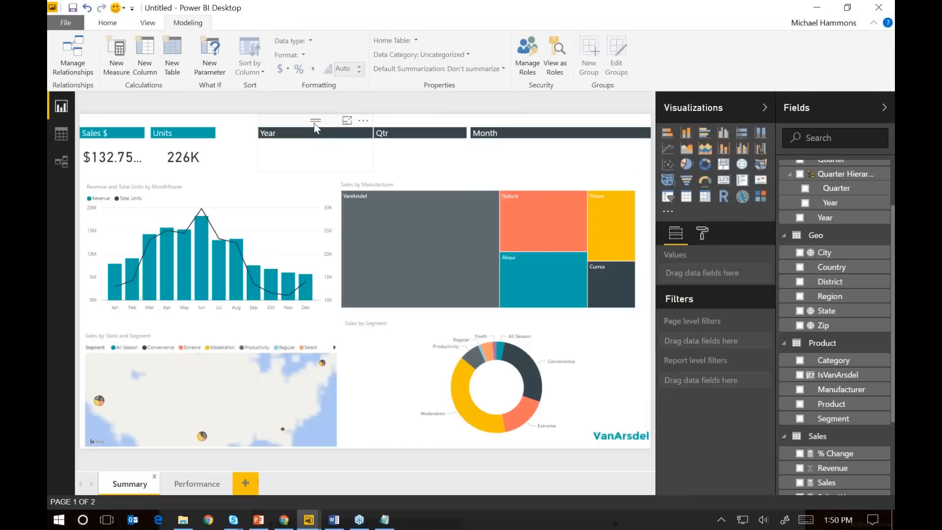
pyautogui.click(314, 128)
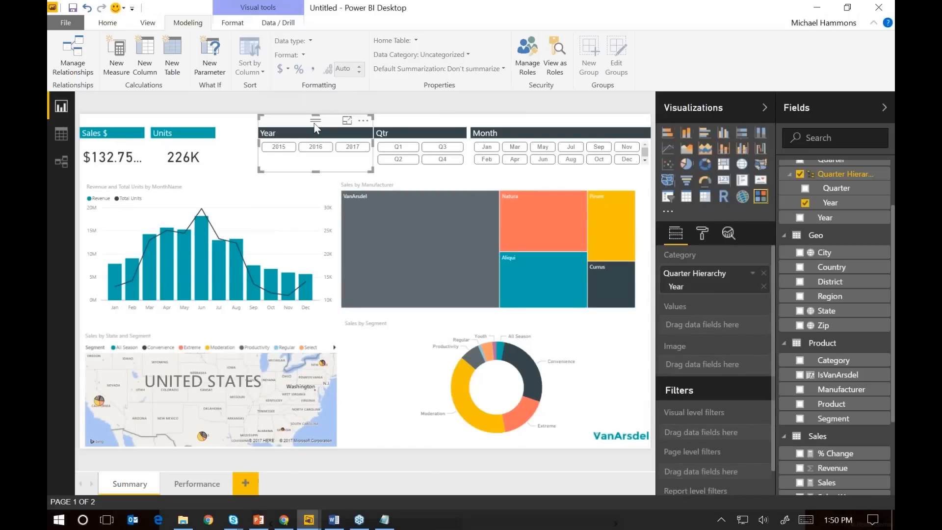
pyautogui.click(211, 482)
pyautogui.hotkey('ctrl', 'v')
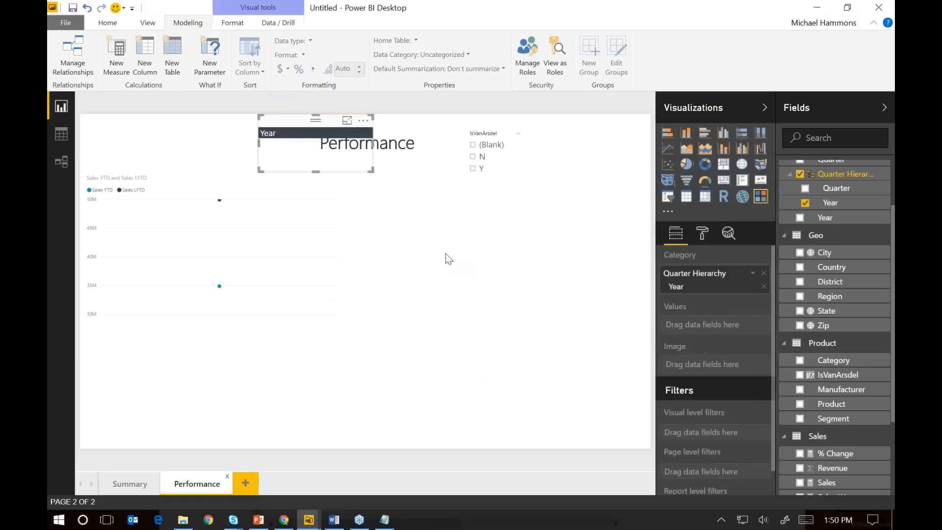
pyautogui.moveTo(301, 120); pyautogui.dragTo(456, 132)
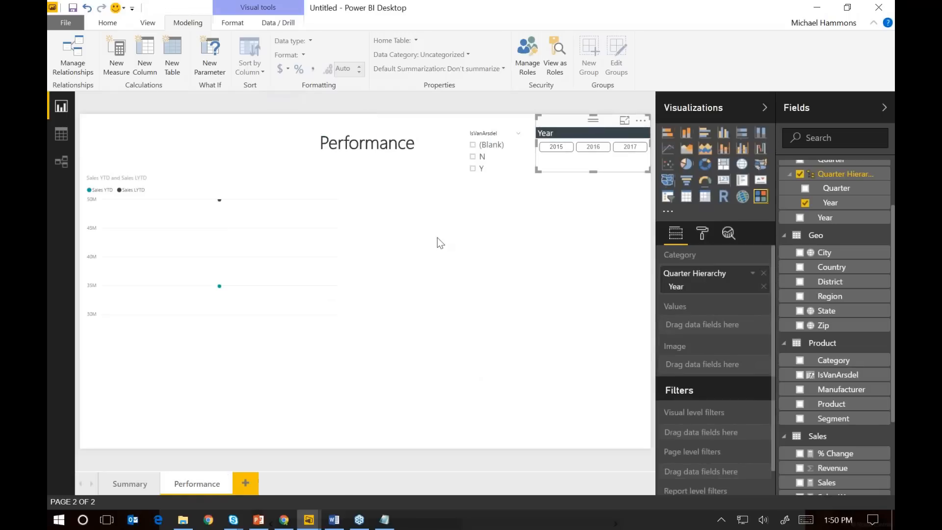
pyautogui.click(555, 170)
pyautogui.click(447, 212)
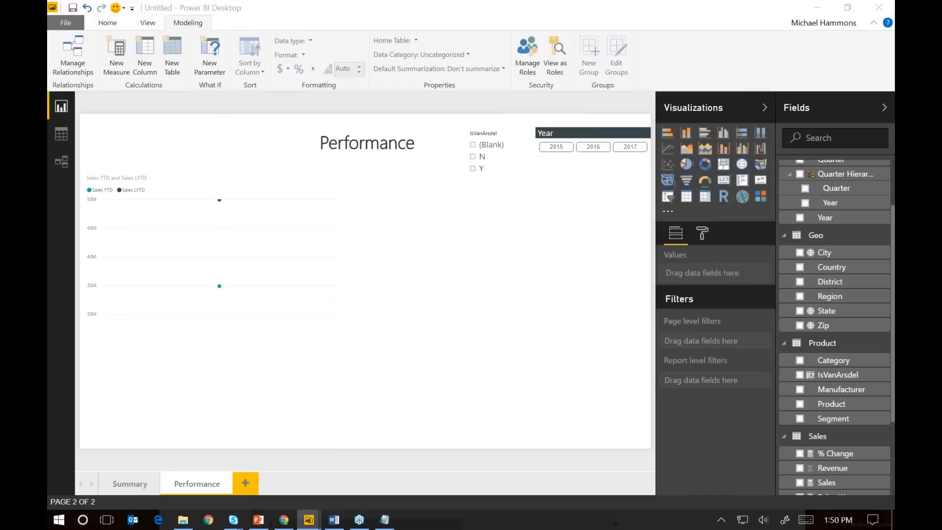
pyautogui.moveTo(48, 49); pyautogui.dragTo(520, 58)
pyautogui.click(645, 241)
# Add a widened clustered column chart on the page's right half with State as axis and Sales LY and Sales YTD as values
pyautogui.click(724, 138)
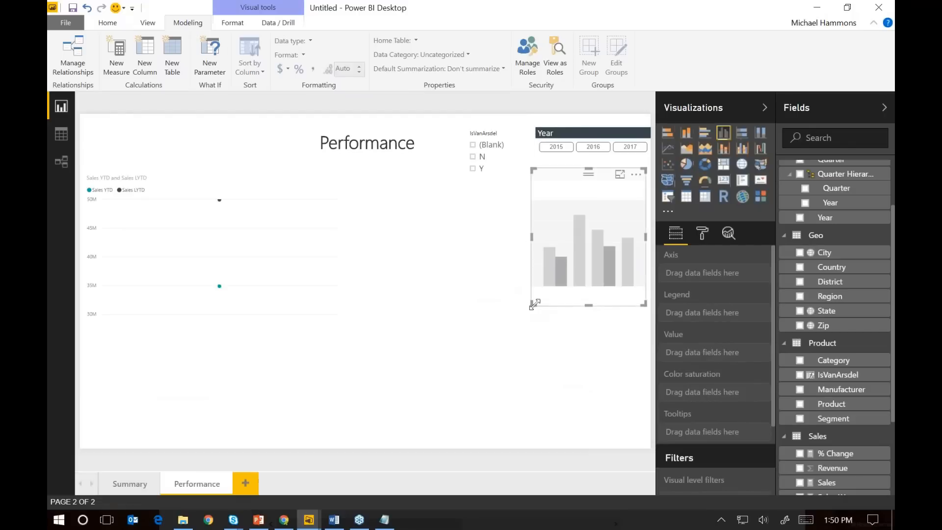
pyautogui.moveTo(534, 305); pyautogui.dragTo(370, 320)
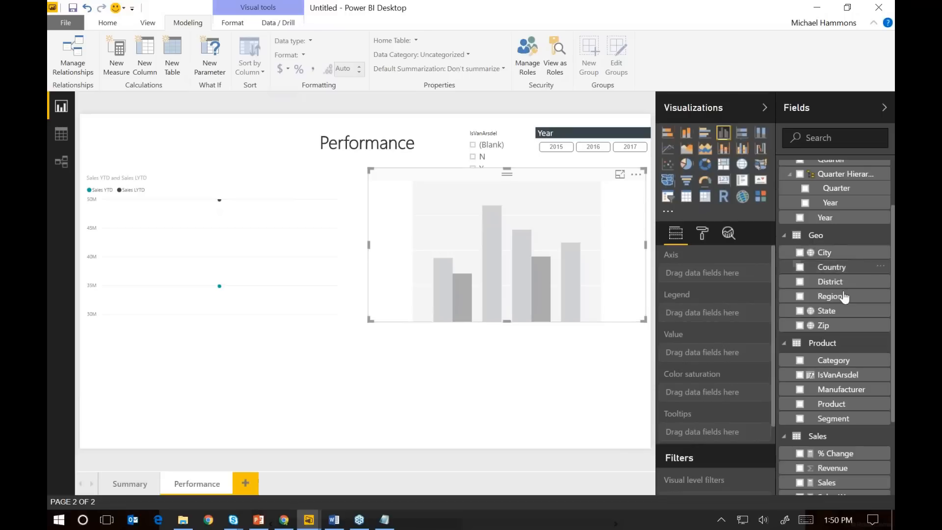
pyautogui.moveTo(844, 314); pyautogui.dragTo(722, 273)
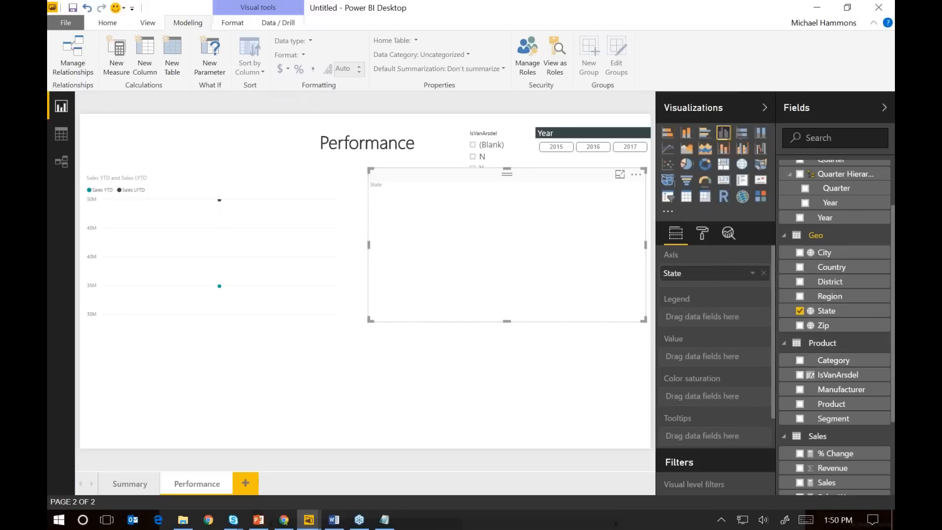
pyautogui.scroll(-3, 837, 412)
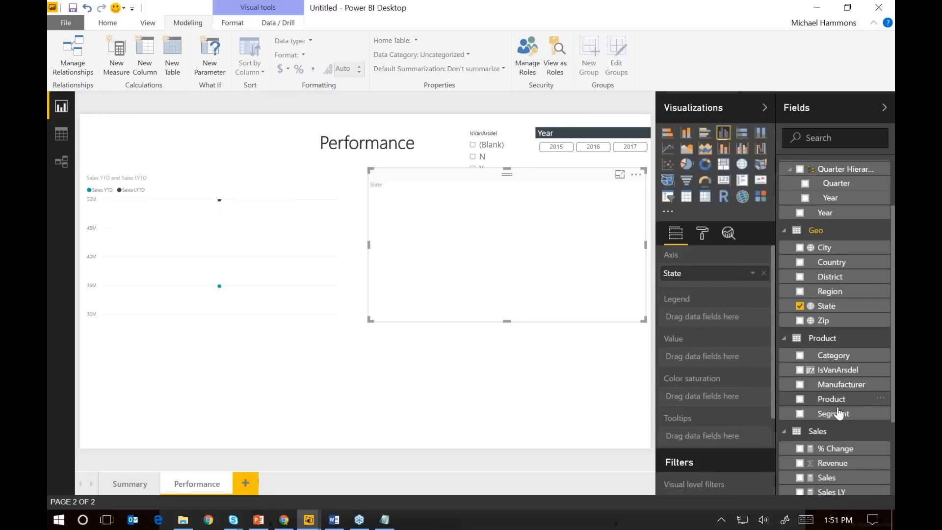
pyautogui.moveTo(834, 385); pyautogui.dragTo(742, 359)
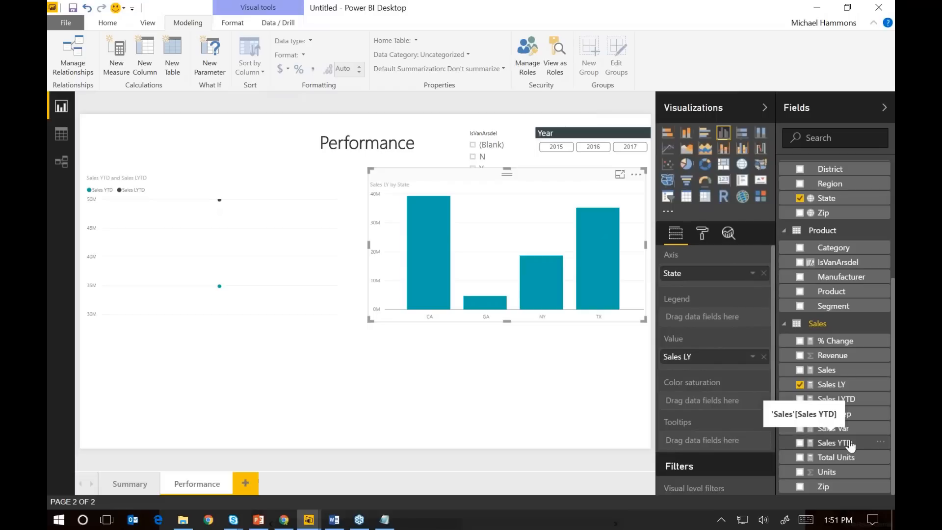
pyautogui.moveTo(851, 445); pyautogui.dragTo(753, 376)
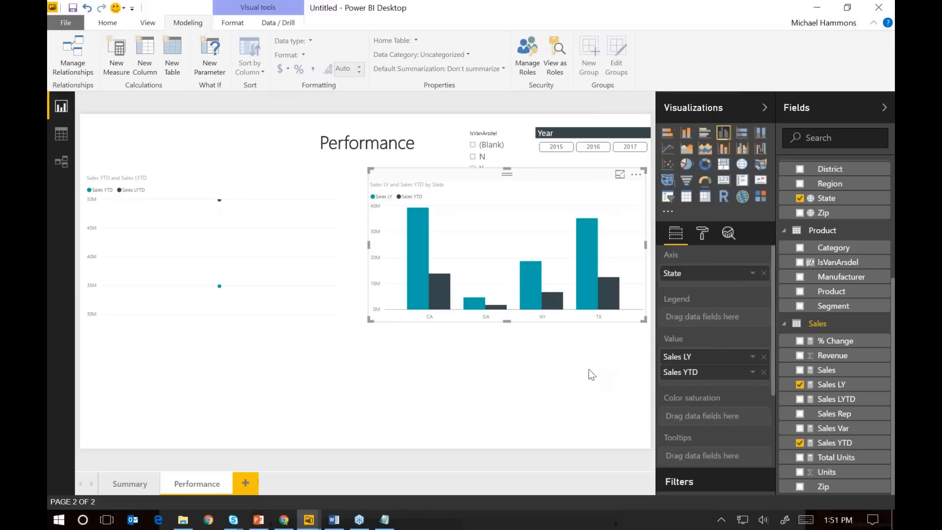
# Set MonthName from the Date table as the axis of the Sales YTD and Sales LYTD line chart
pyautogui.click(163, 177)
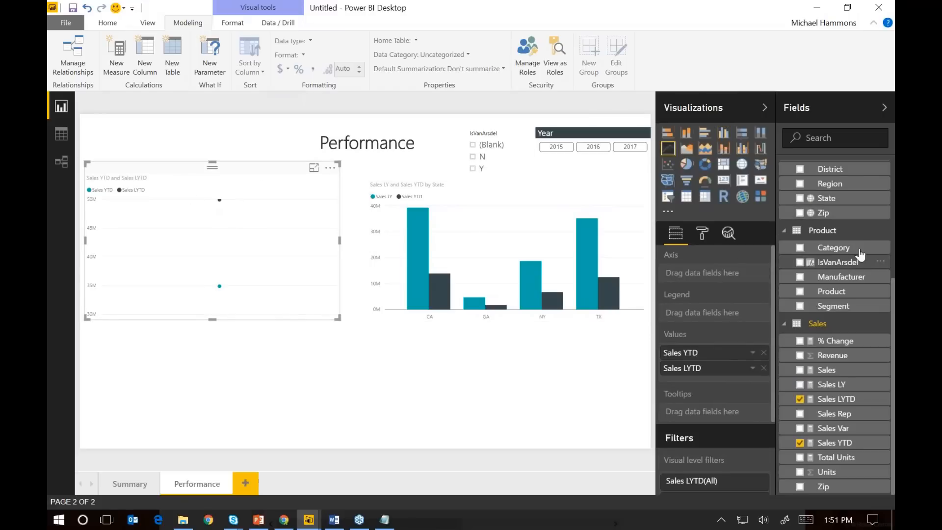
pyautogui.scroll(5, 856, 218)
pyautogui.moveTo(840, 199); pyautogui.dragTo(716, 273)
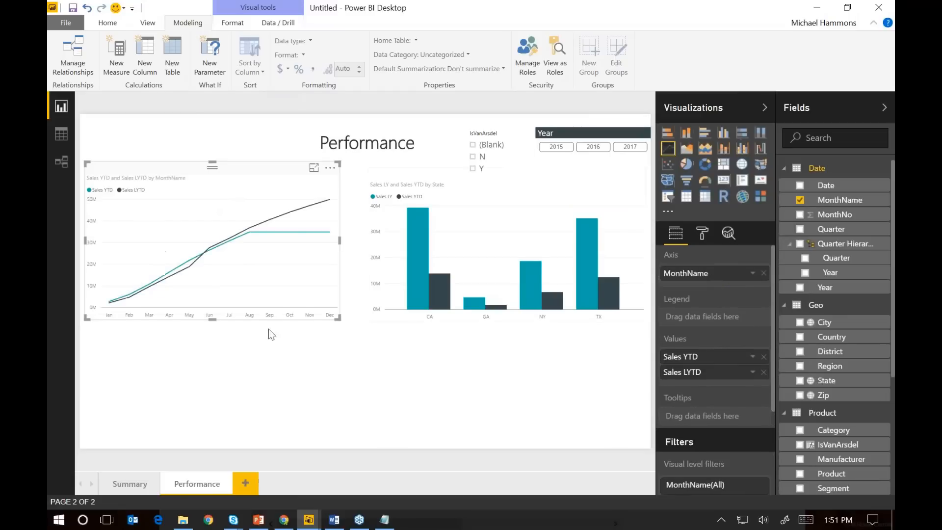
pyautogui.click(248, 185)
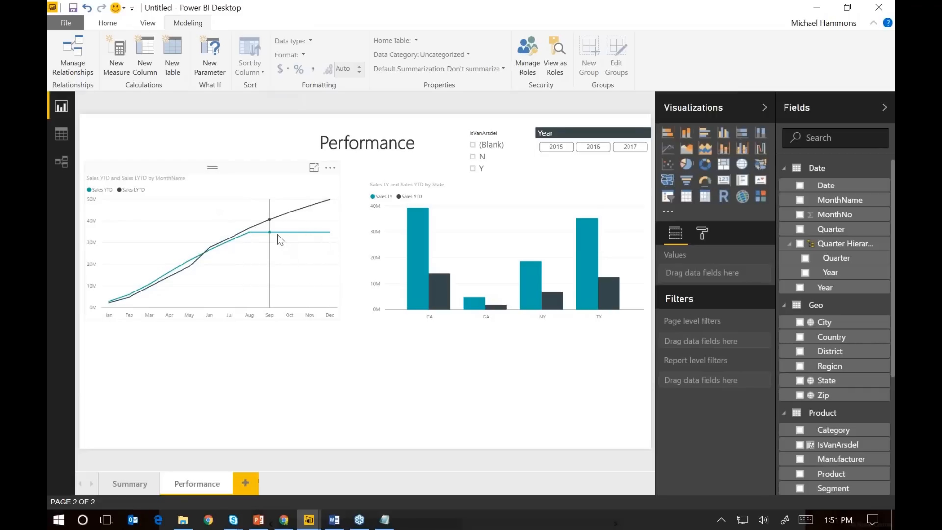
# Filter the Sales YTD and Sales LYTD line chart by MonthName to the months Jan through Aug
pyautogui.moveTo(329, 239)
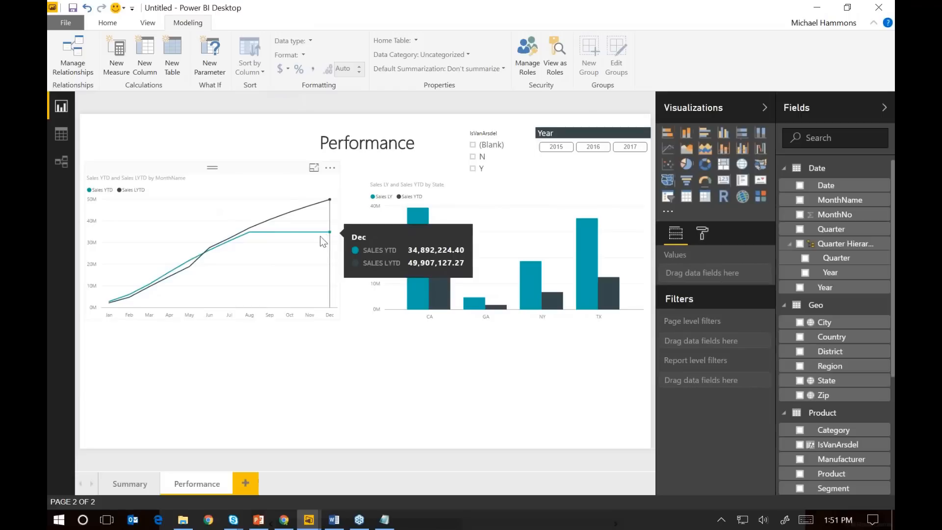
pyautogui.click(270, 170)
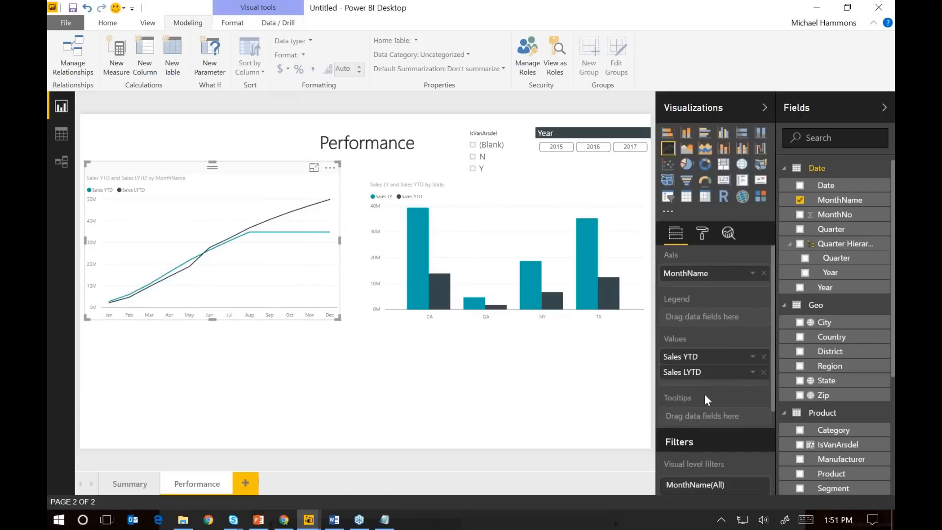
pyautogui.scroll(-3, 705, 394)
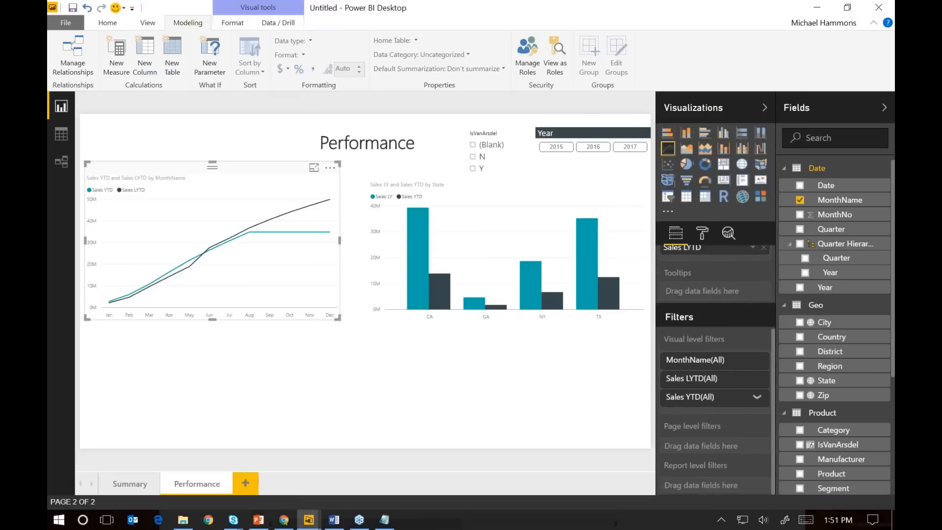
pyautogui.click(756, 360)
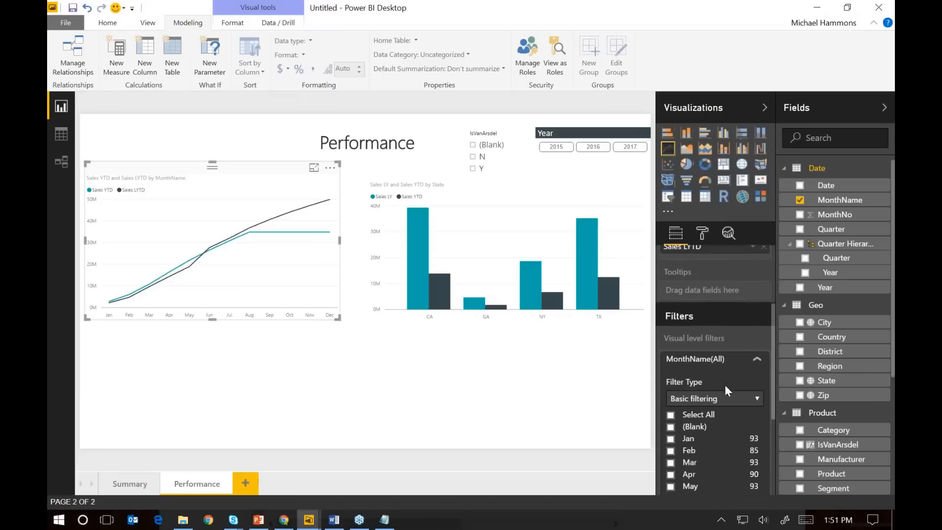
pyautogui.scroll(-2, 725, 385)
pyautogui.click(671, 374)
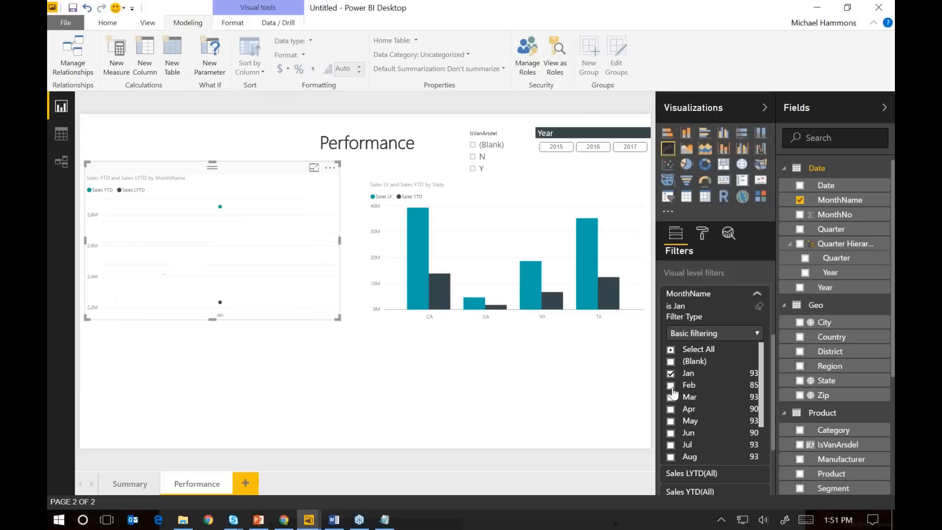
pyautogui.click(671, 386)
pyautogui.click(671, 397)
pyautogui.click(671, 409)
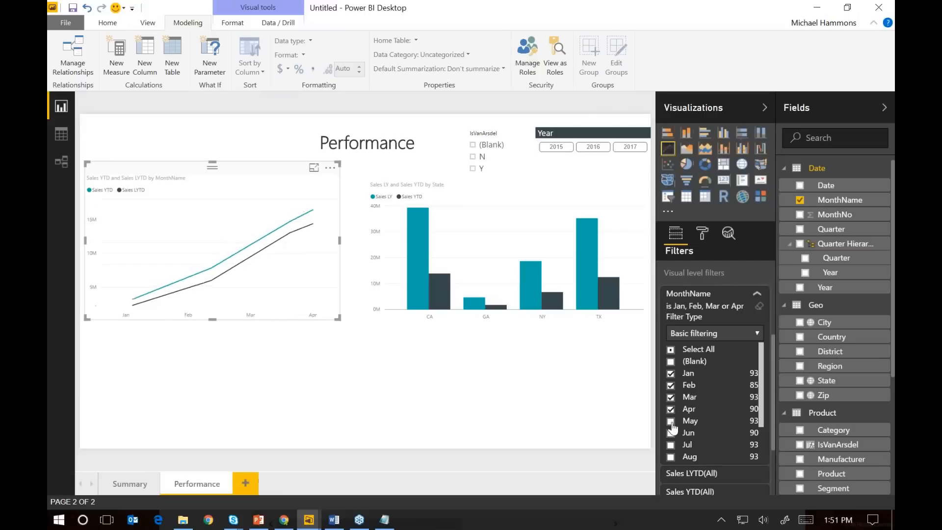
pyautogui.click(671, 421)
pyautogui.click(671, 433)
pyautogui.click(671, 445)
pyautogui.click(671, 457)
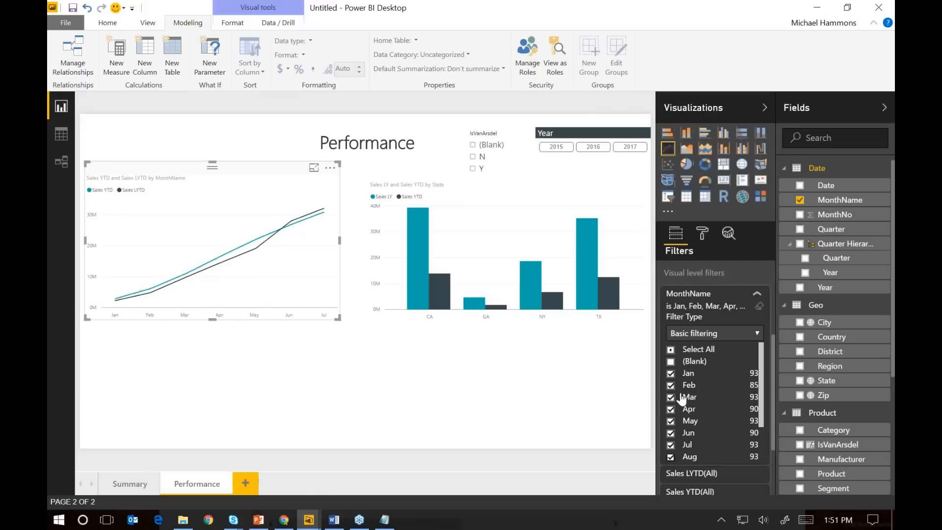
pyautogui.moveTo(300, 246)
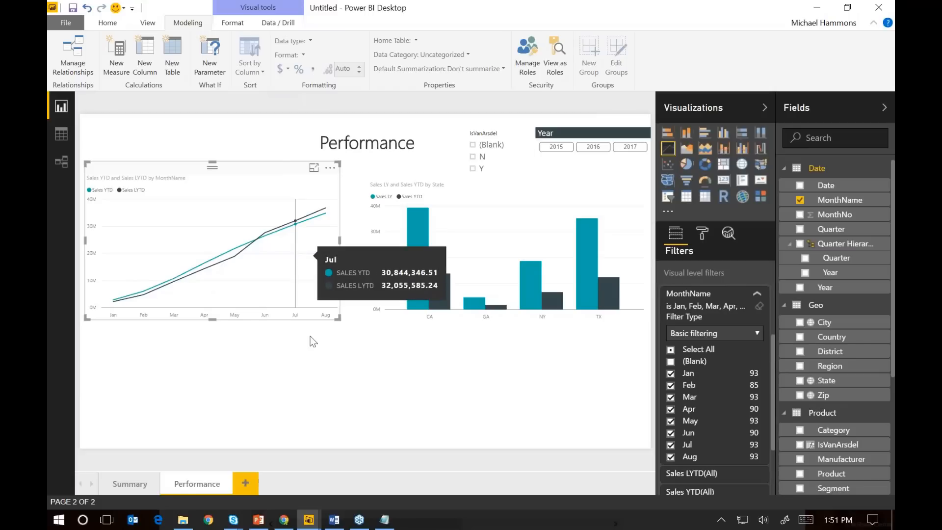
pyautogui.click(383, 344)
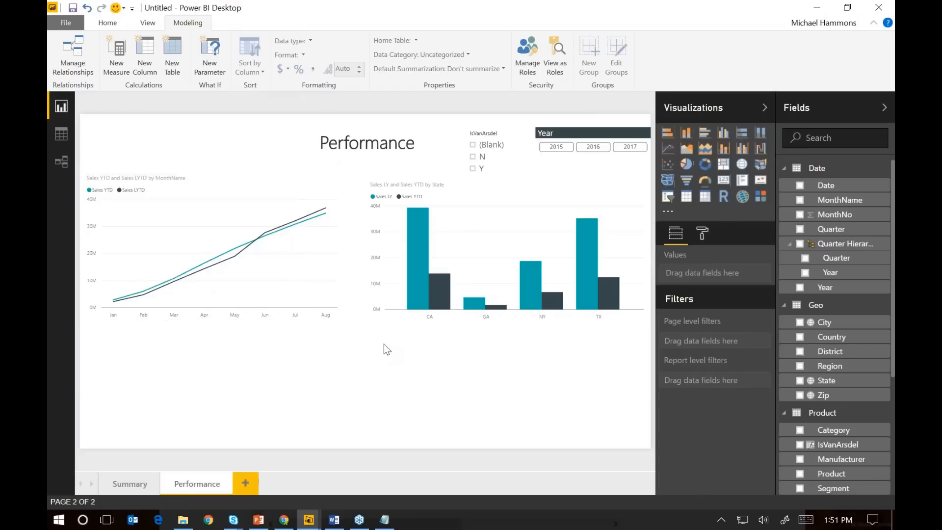
# Sort the clustered column chart of sales by state by Sales LY
pyautogui.click(528, 183)
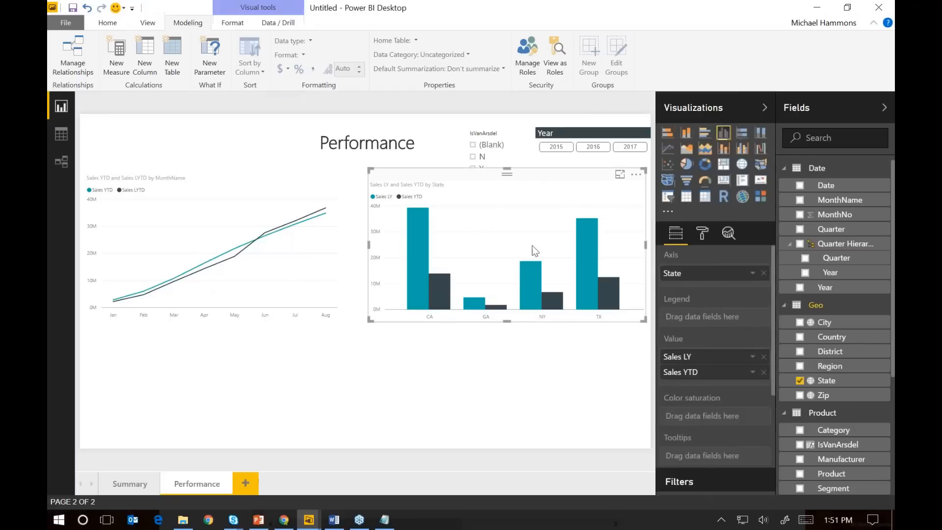
pyautogui.click(633, 183)
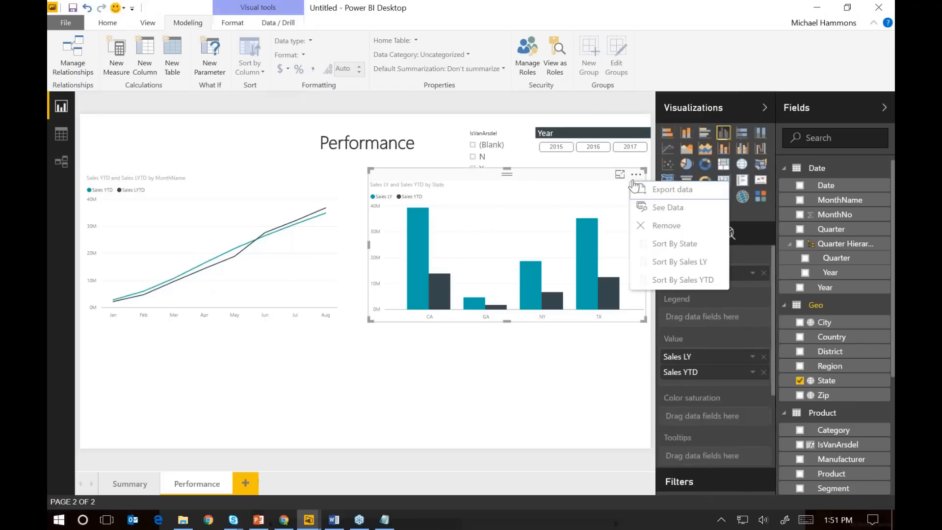
pyautogui.click(674, 265)
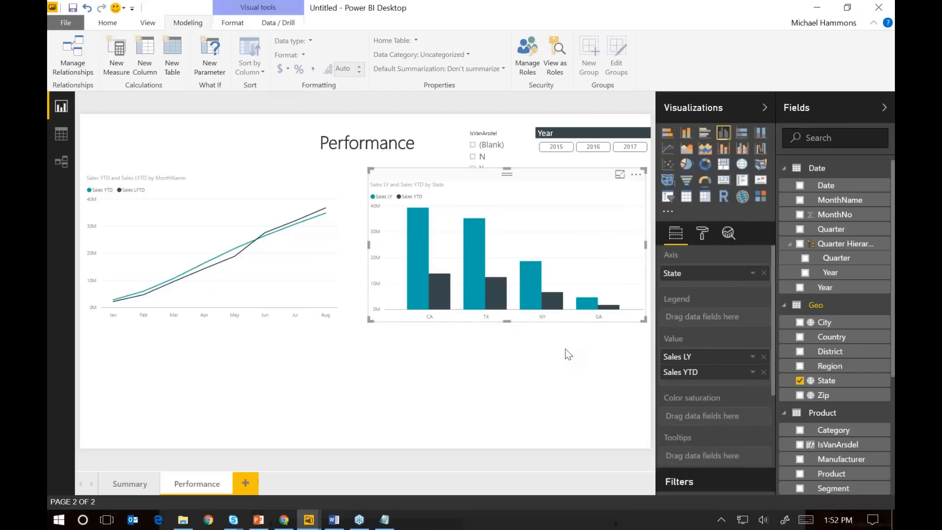
# Add a waterfall chart below the line chart and widen it to about the line chart's width
pyautogui.click(410, 372)
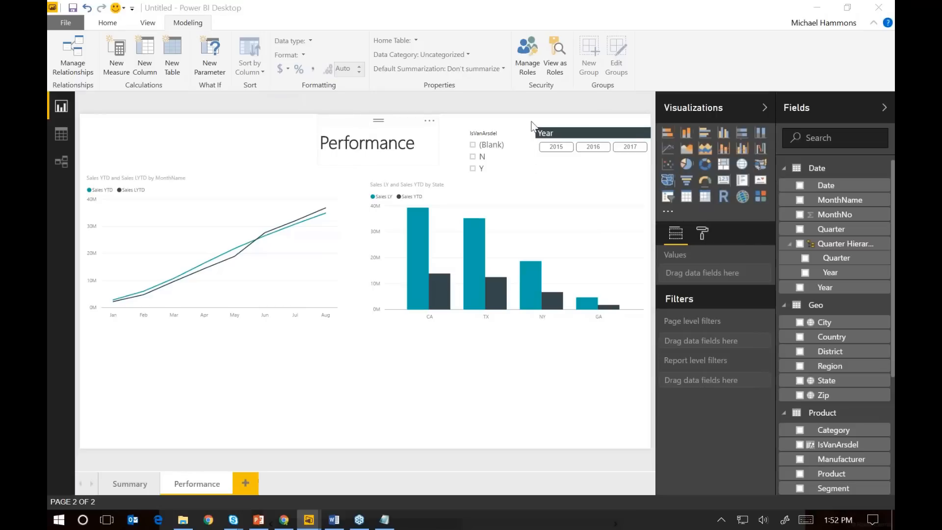
pyautogui.click(760, 150)
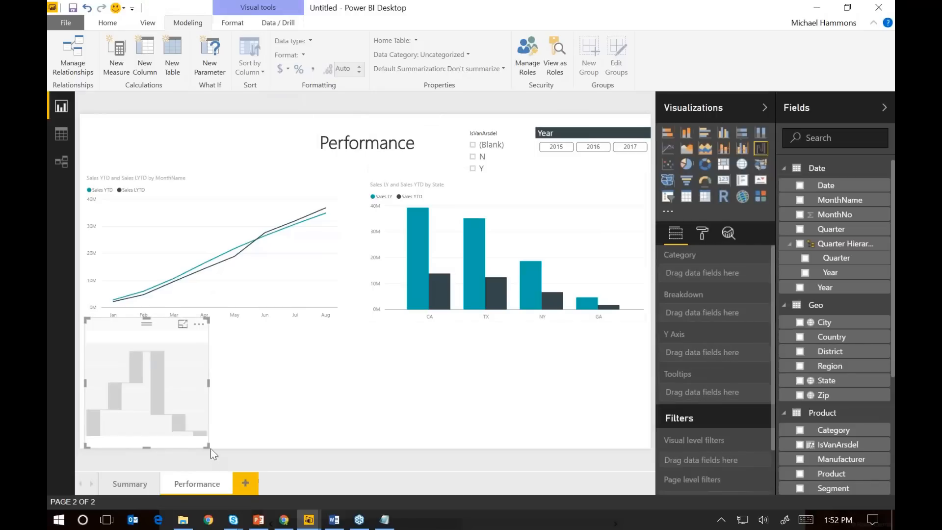
pyautogui.moveTo(208, 445); pyautogui.dragTo(347, 454)
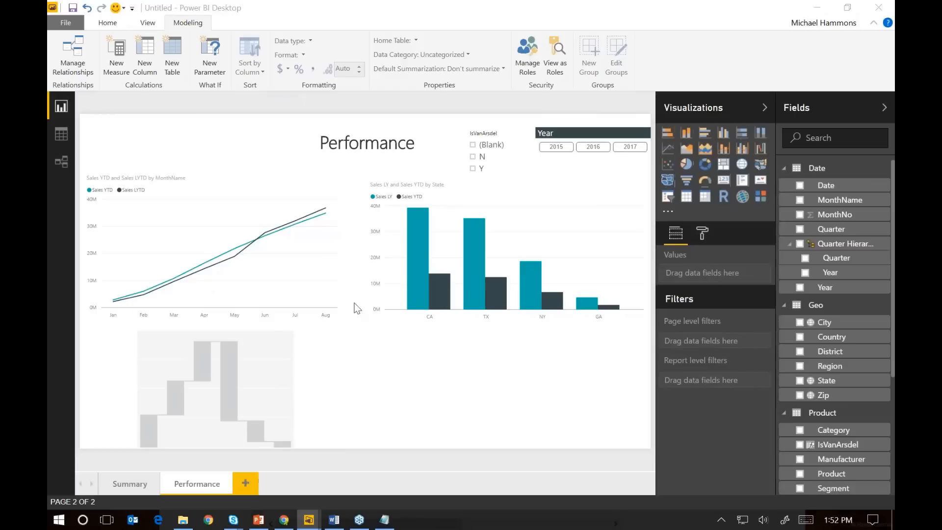
pyautogui.moveTo(840, 200); pyautogui.dragTo(730, 280)
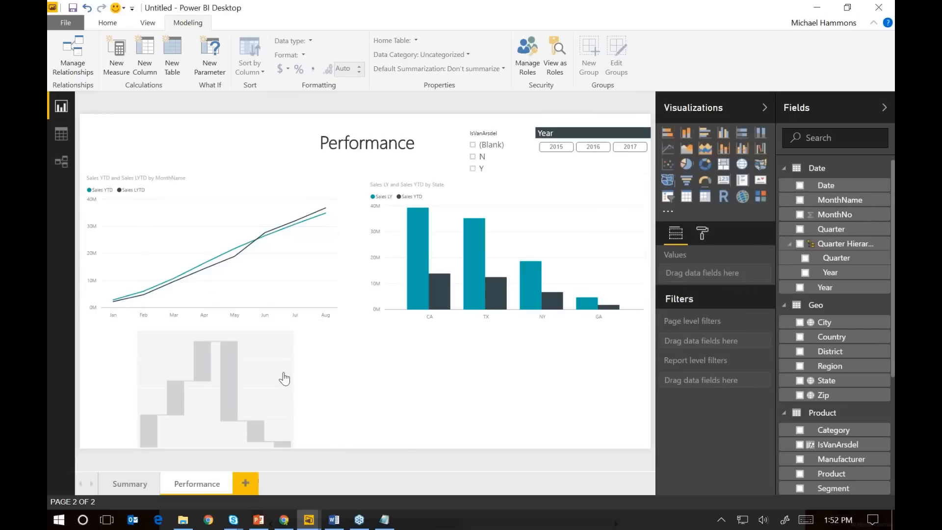
pyautogui.click(323, 363)
pyautogui.click(393, 322)
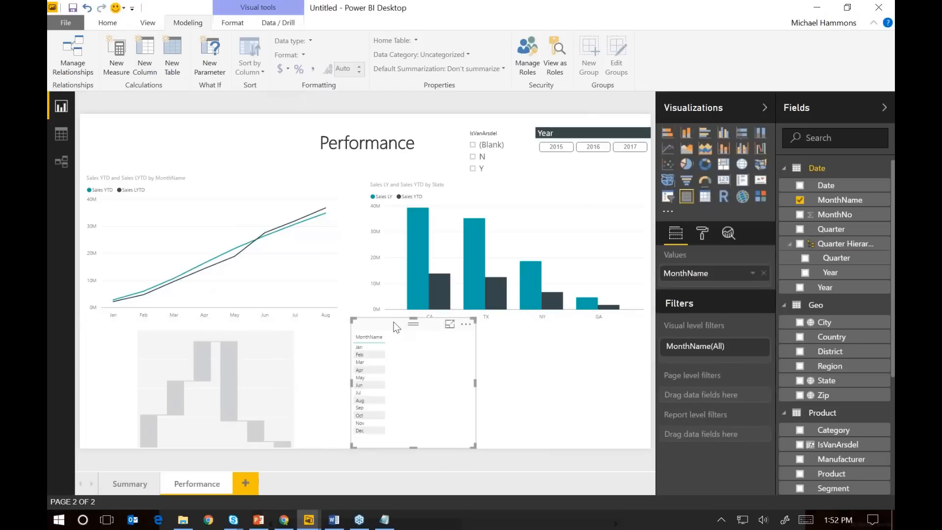
pyautogui.press('Delete')
# Set MonthName as the waterfall chart's category and Sales Var as its Y axis
pyautogui.click(251, 349)
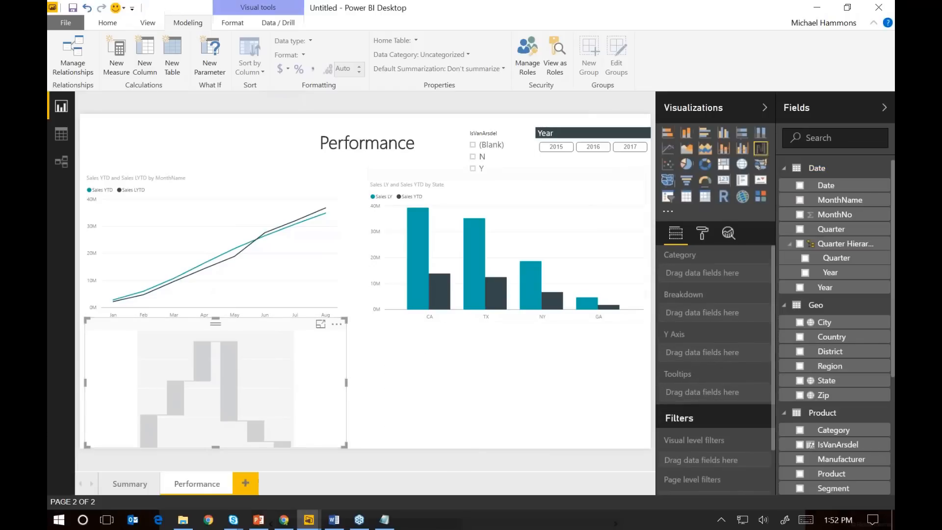
pyautogui.moveTo(846, 210); pyautogui.dragTo(734, 275)
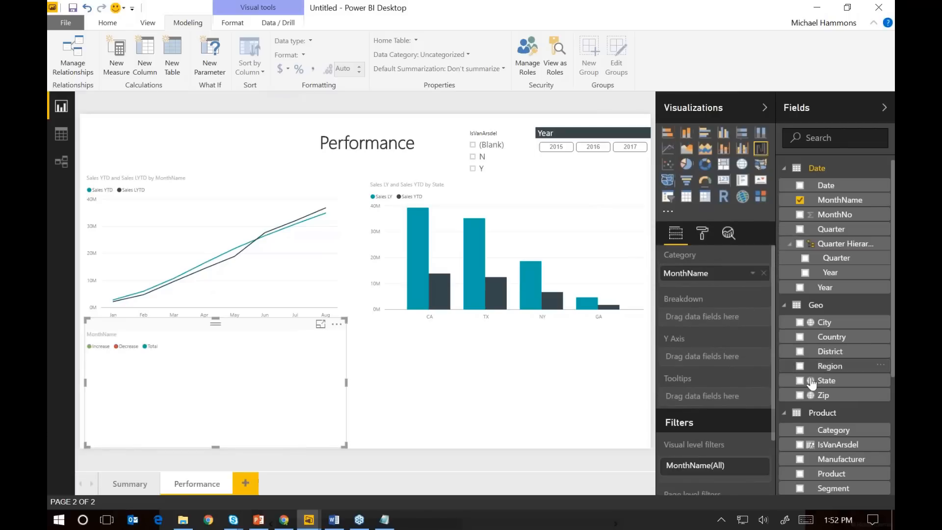
pyautogui.scroll(-4, 833, 407)
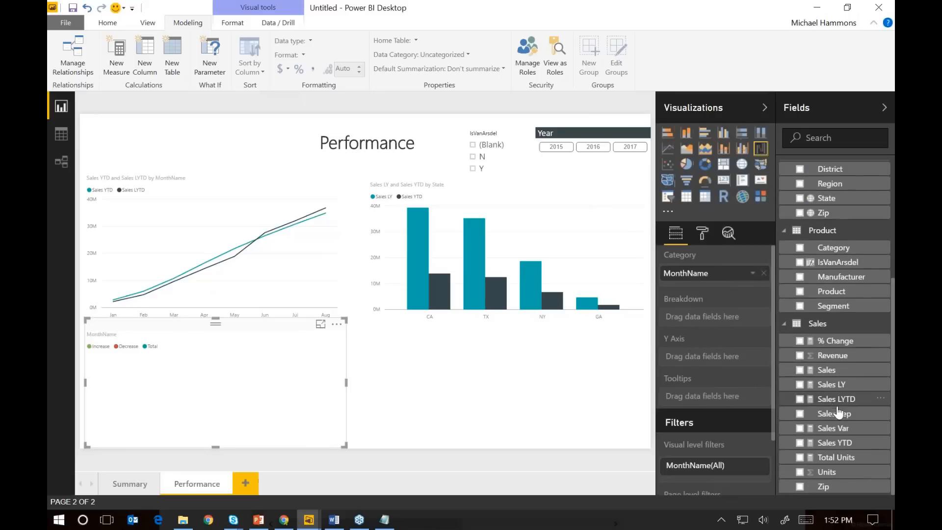
pyautogui.moveTo(837, 428); pyautogui.dragTo(743, 366)
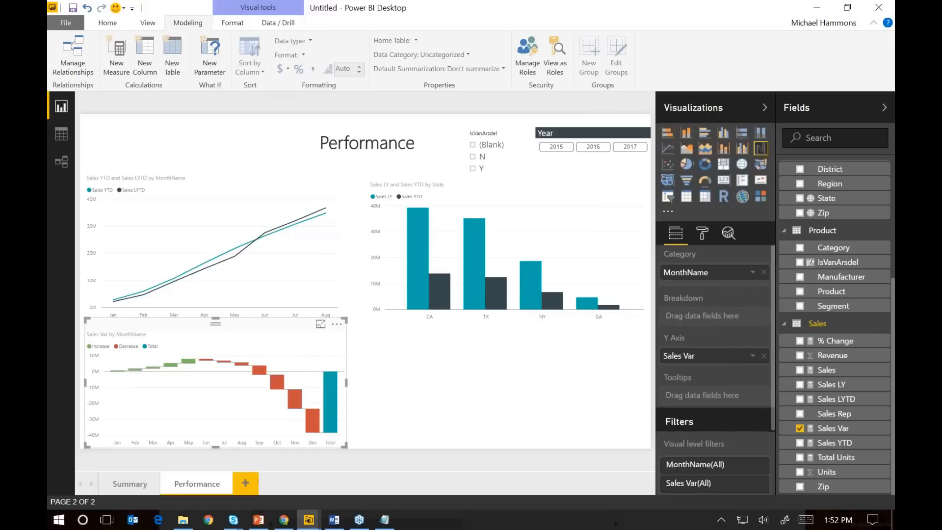
# Add MonthName from the Date table as a page-level filter on the Performance page
pyautogui.scroll(-3, 738, 454)
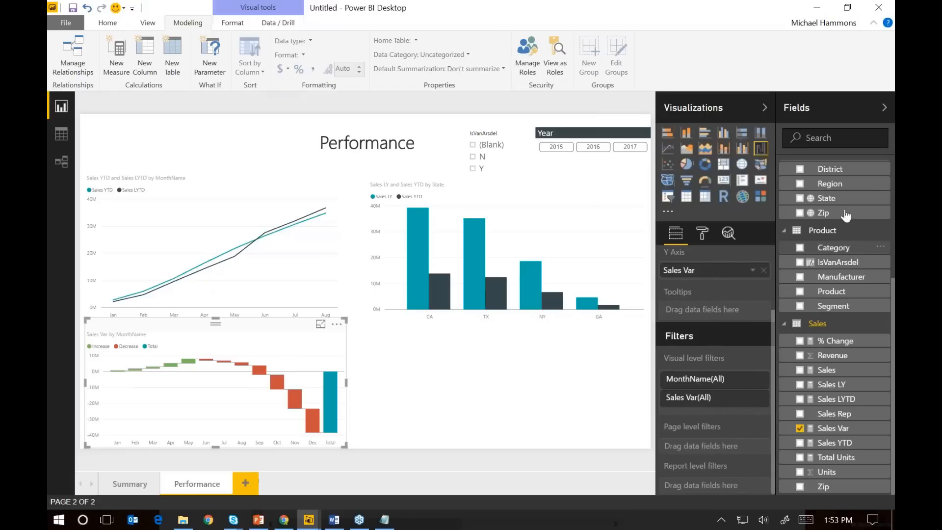
pyautogui.scroll(3, 849, 226)
pyautogui.scroll(5, 858, 242)
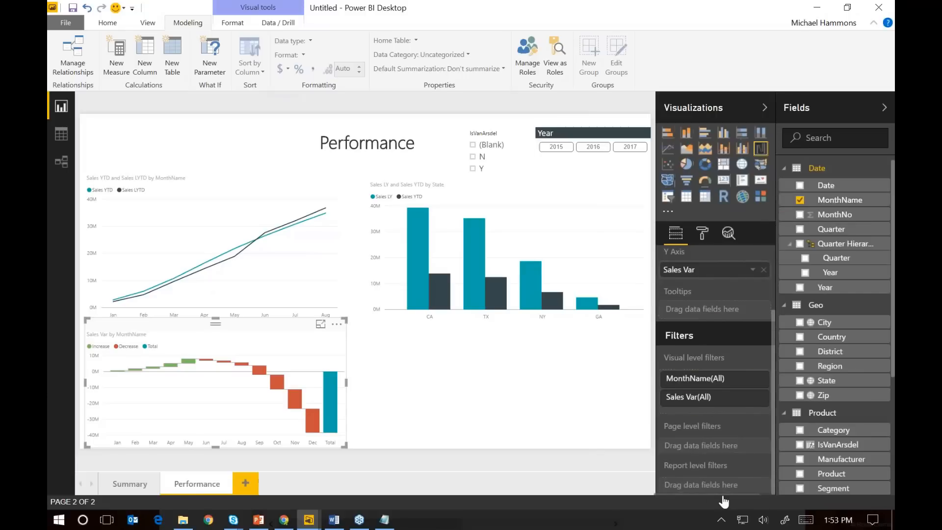
pyautogui.moveTo(748, 499); pyautogui.dragTo(736, 451)
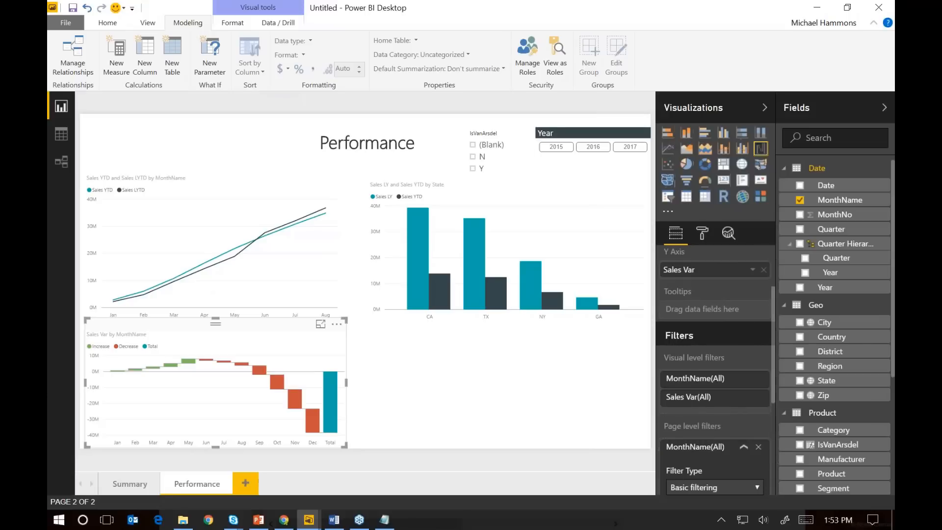
# Limit the page-level MonthName filter to Jan through Aug, excluding (Blank), Sep, Oct, Nov and Dec
pyautogui.scroll(-3, 726, 442)
pyautogui.click(671, 396)
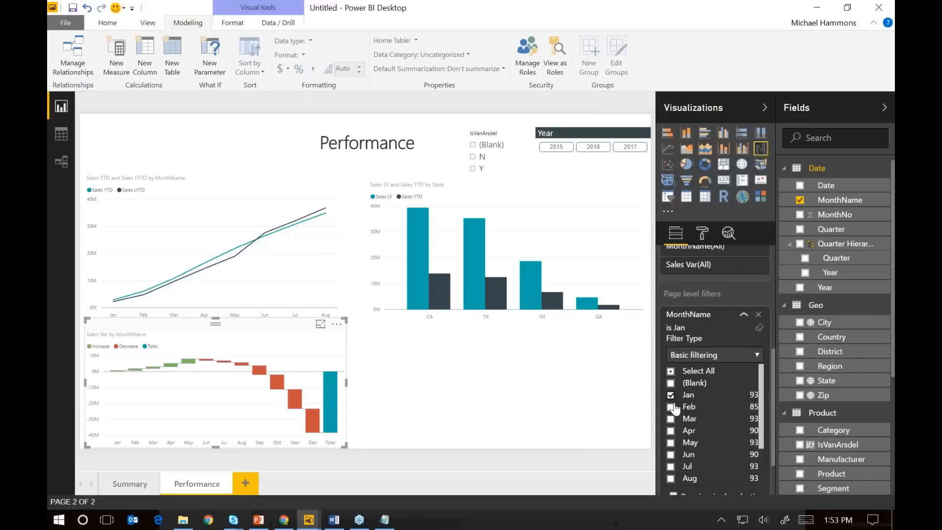
pyautogui.click(671, 407)
pyautogui.click(671, 372)
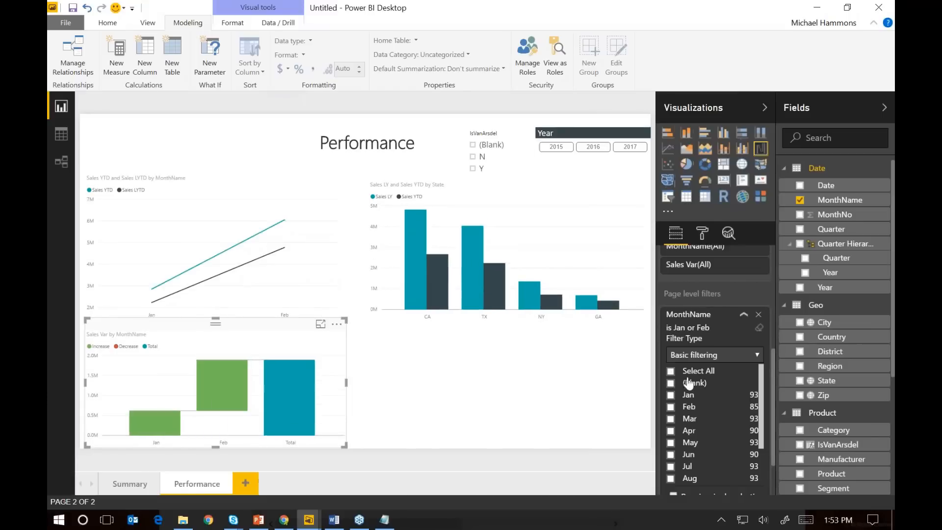
pyautogui.click(671, 372)
pyautogui.click(672, 384)
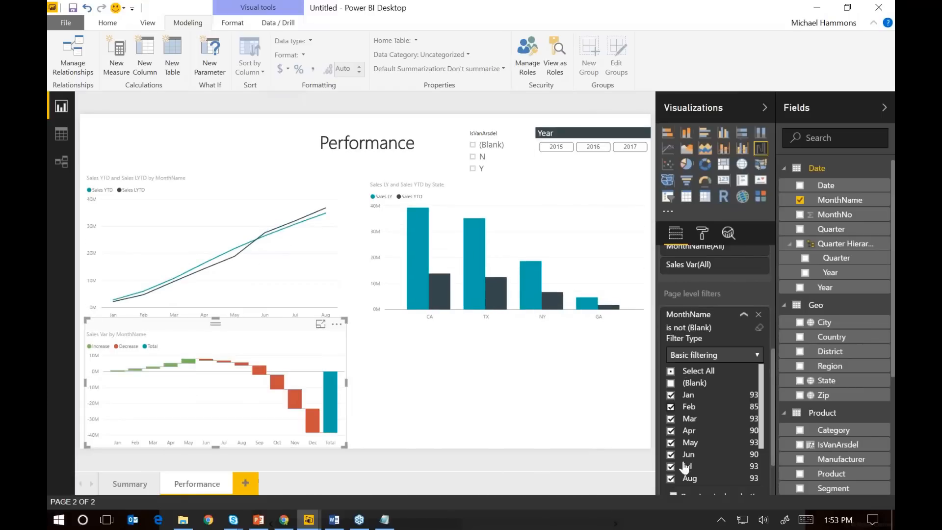
pyautogui.scroll(-2, 678, 479)
pyautogui.click(671, 479)
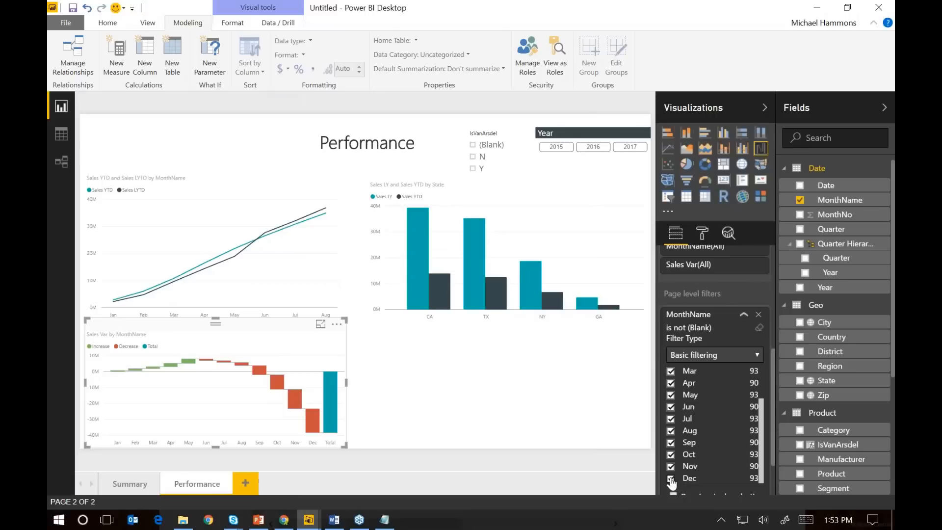
pyautogui.click(671, 466)
pyautogui.click(671, 454)
pyautogui.click(671, 443)
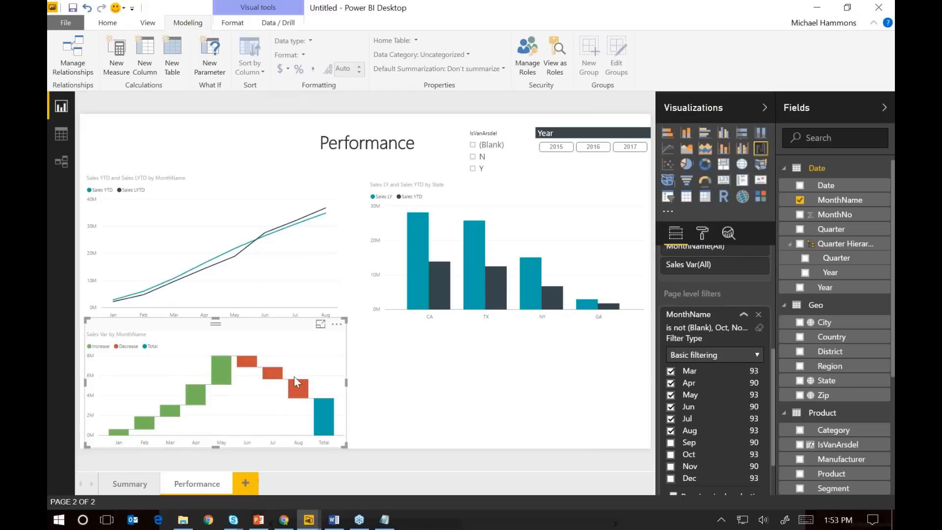
# Add a gauge below the column chart, widen it to the page's edge, and set Sales YTD as its value
pyautogui.click(432, 408)
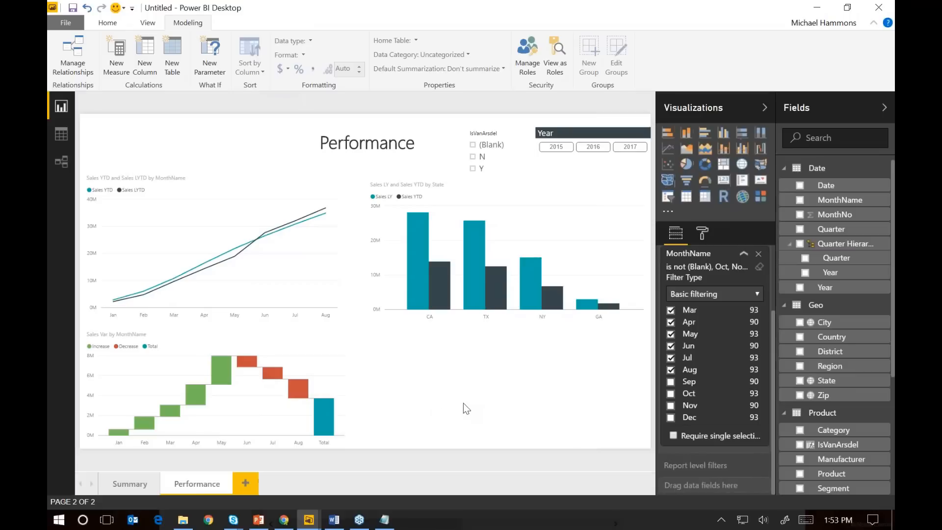
pyautogui.click(705, 183)
pyautogui.moveTo(474, 446); pyautogui.dragTo(660, 469)
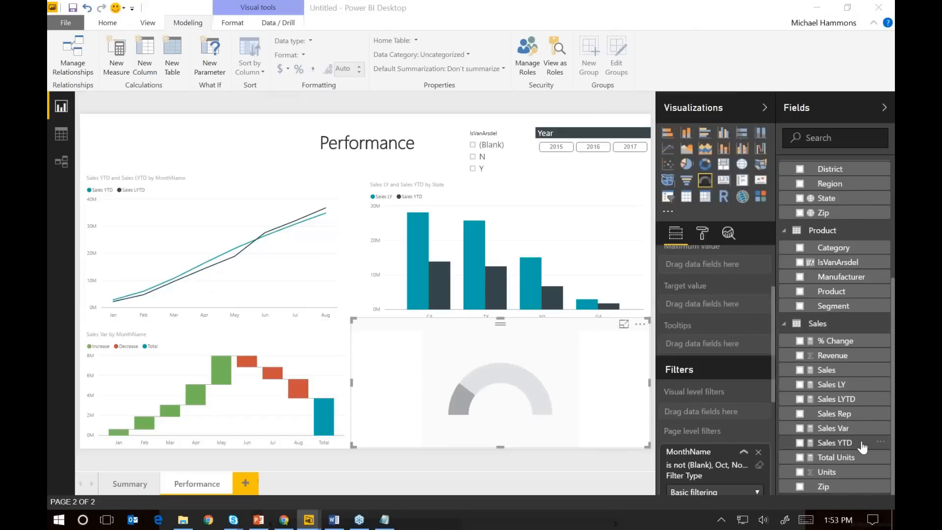
pyautogui.moveTo(857, 443); pyautogui.dragTo(711, 270)
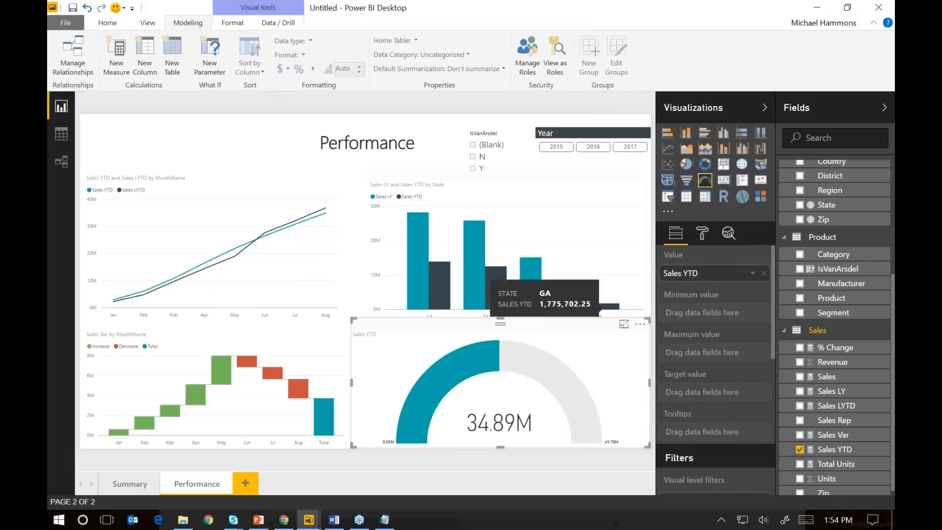
# Set the gauge axis to a minimum of 0, a maximum of 50000000 and a target of 40000000
pyautogui.click(701, 238)
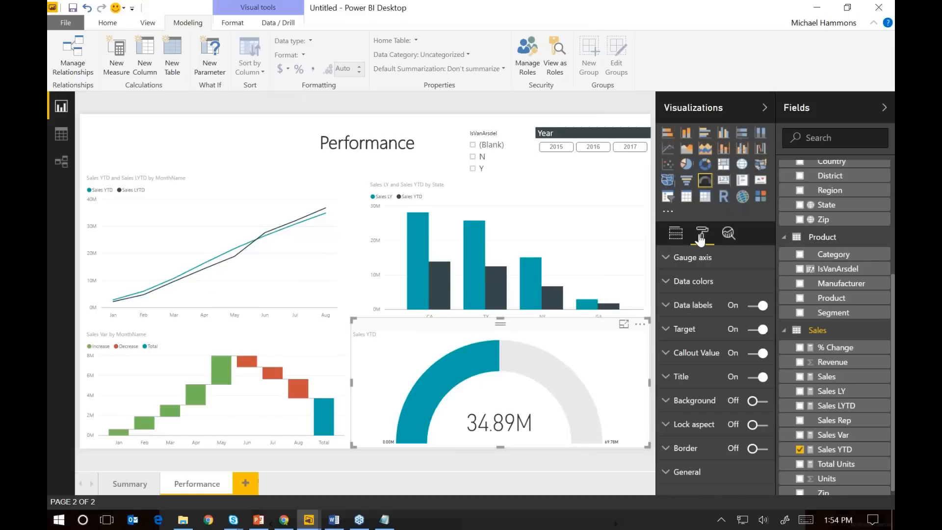
pyautogui.click(666, 259)
pyautogui.click(722, 282)
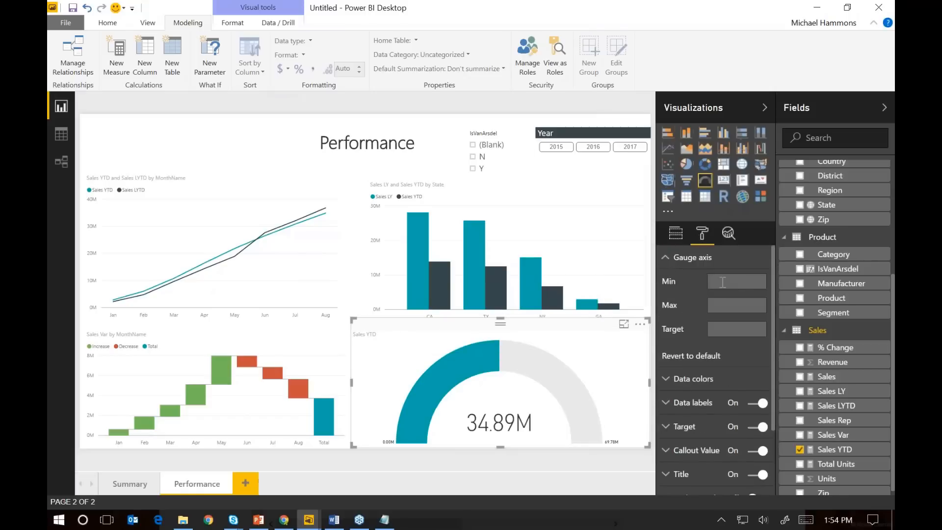
pyautogui.write('0')
pyautogui.click(720, 303)
pyautogui.write('50')
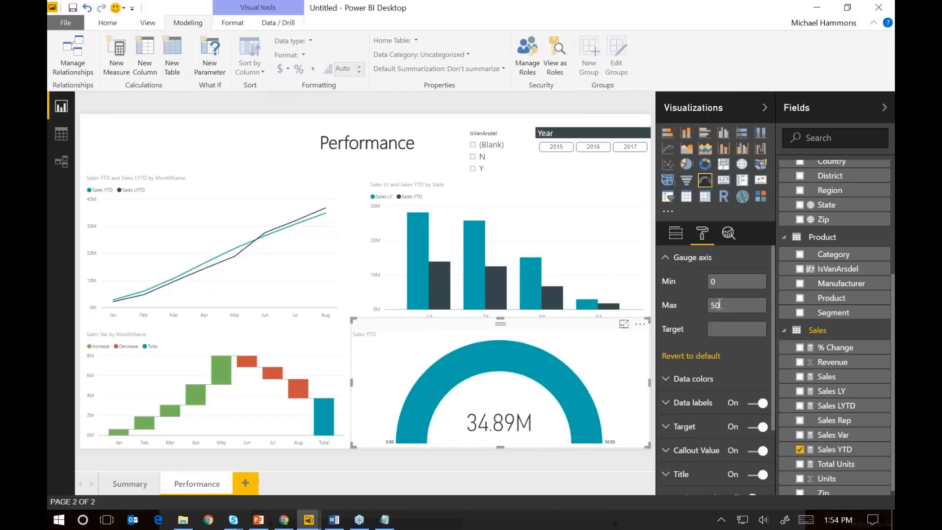
pyautogui.write('000000')
pyautogui.click(724, 331)
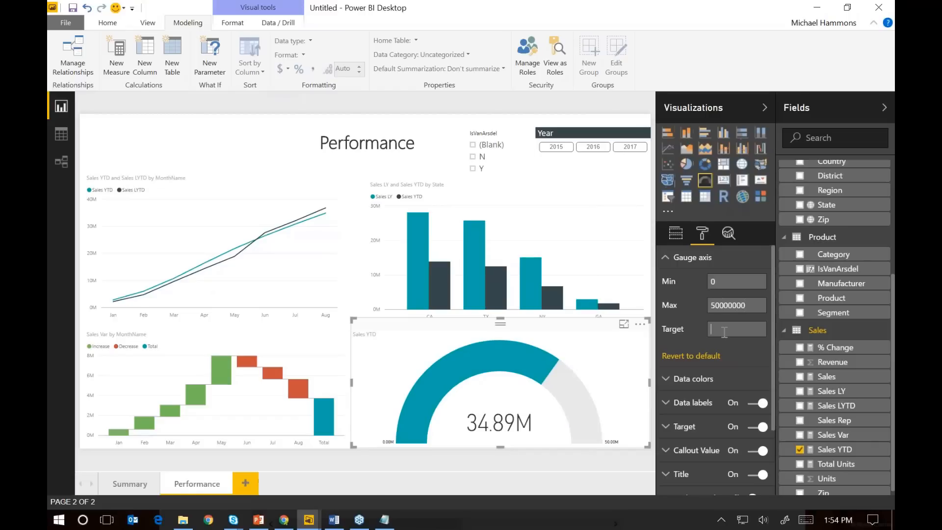
pyautogui.write('40000000')
# Add a new report page and name it Details
pyautogui.click(248, 487)
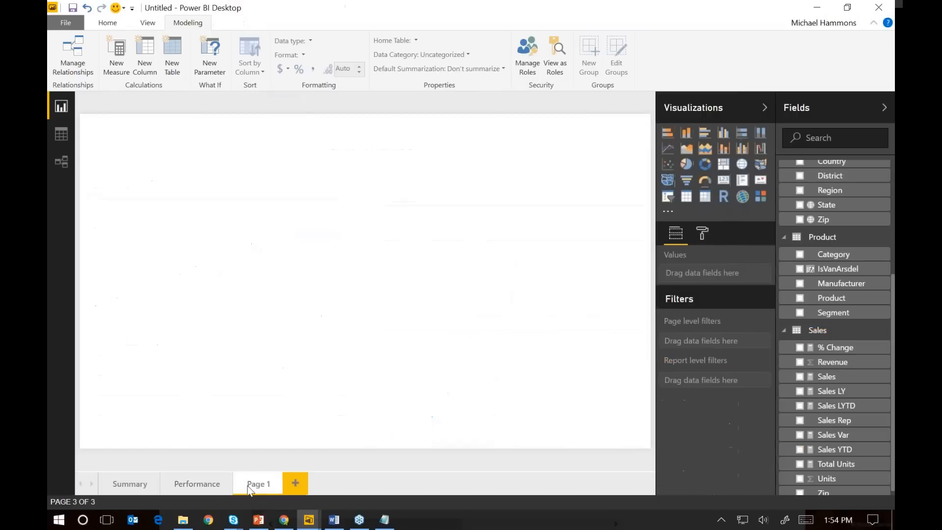
pyautogui.doubleClick(247, 486)
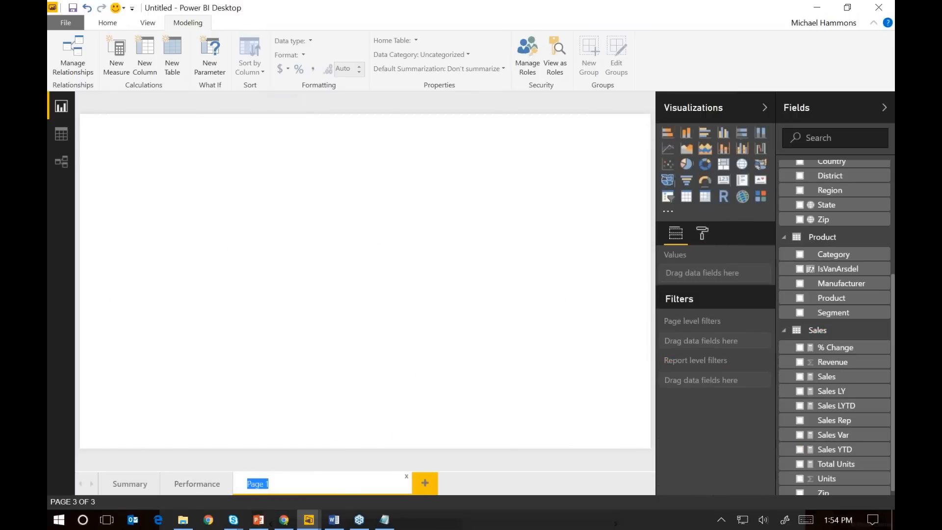
pyautogui.write('Details')
pyautogui.press('Return')
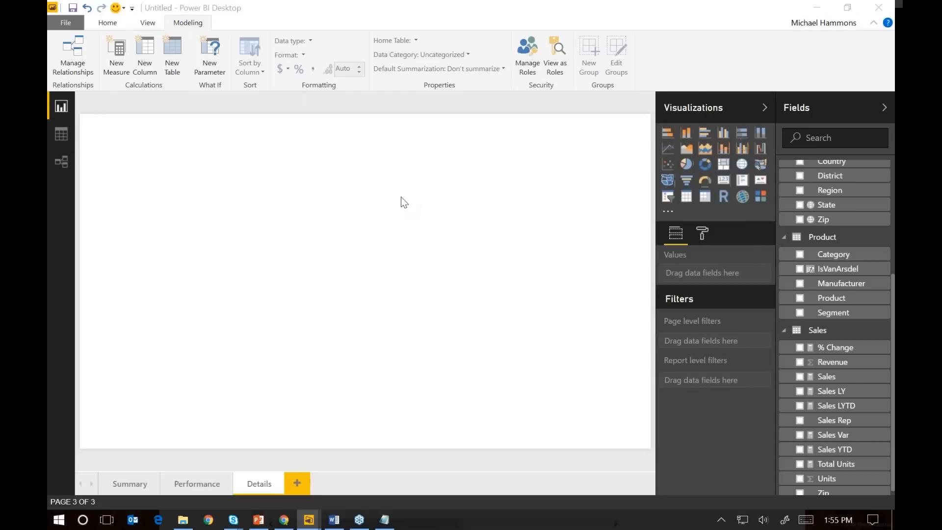
# Add a matrix to the Details page, enlarge it, and place it in the page's lower-right corner
pyautogui.click(706, 199)
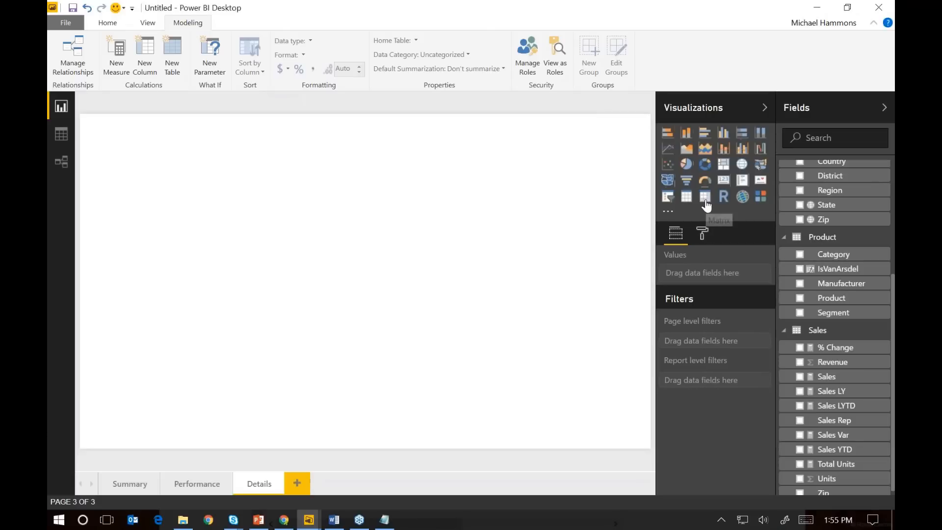
pyautogui.moveTo(164, 178); pyautogui.dragTo(193, 277)
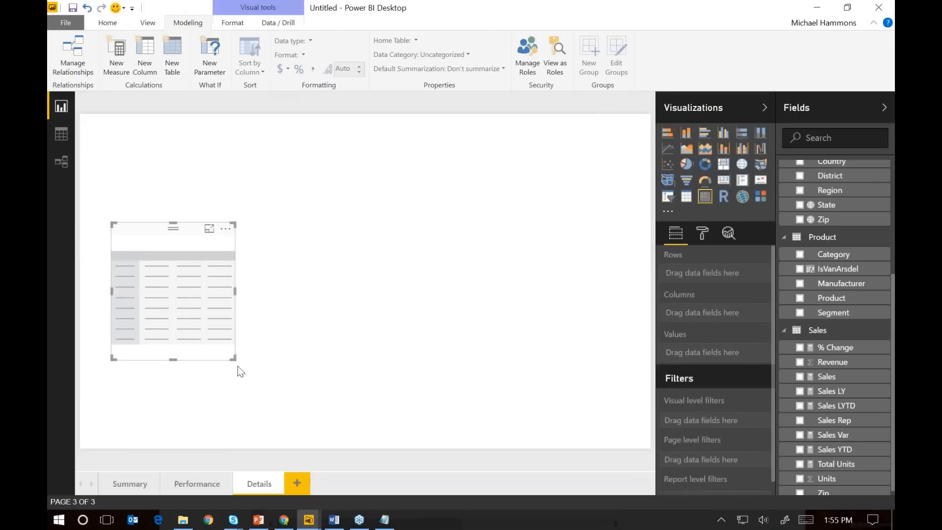
pyautogui.moveTo(234, 360); pyautogui.dragTo(463, 414)
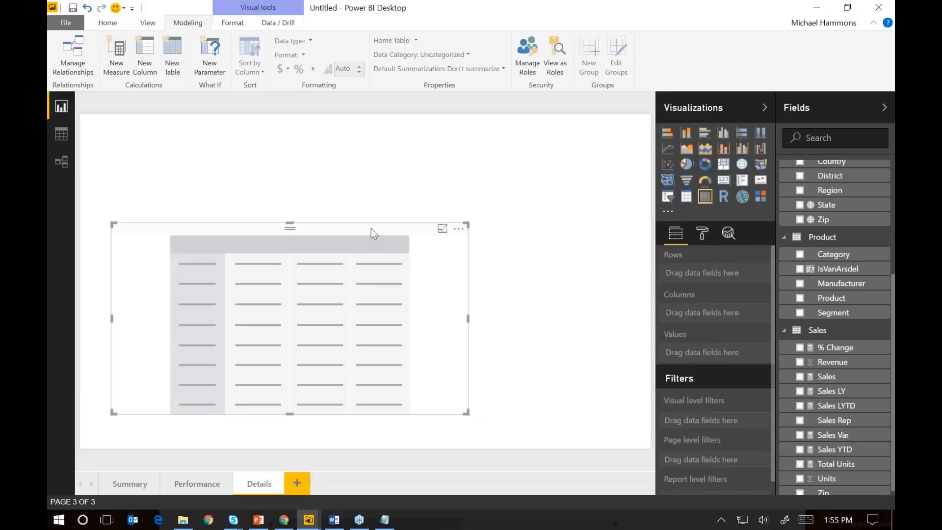
pyautogui.moveTo(371, 228); pyautogui.dragTo(405, 234)
pyautogui.moveTo(508, 270); pyautogui.dragTo(656, 301)
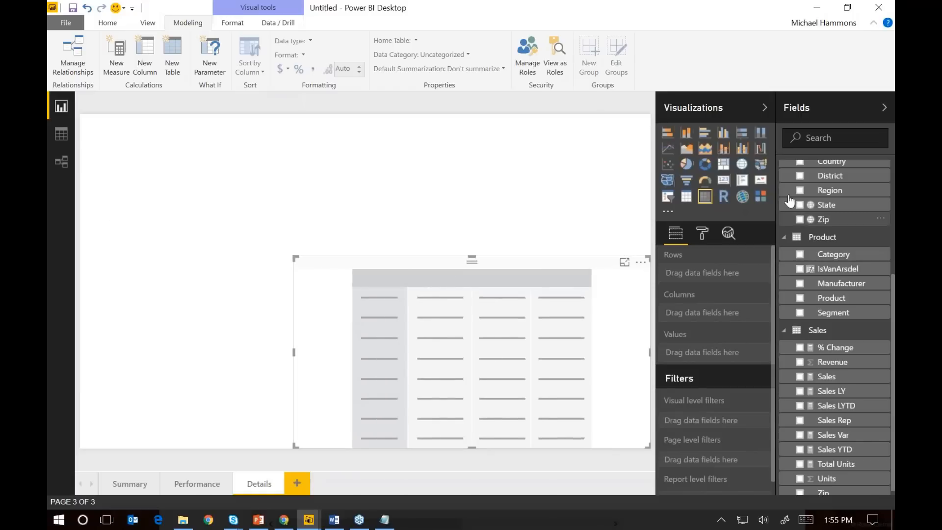
# Set the matrix to show Category as rows, Year as columns and the Sales measure as values
pyautogui.scroll(4, 836, 211)
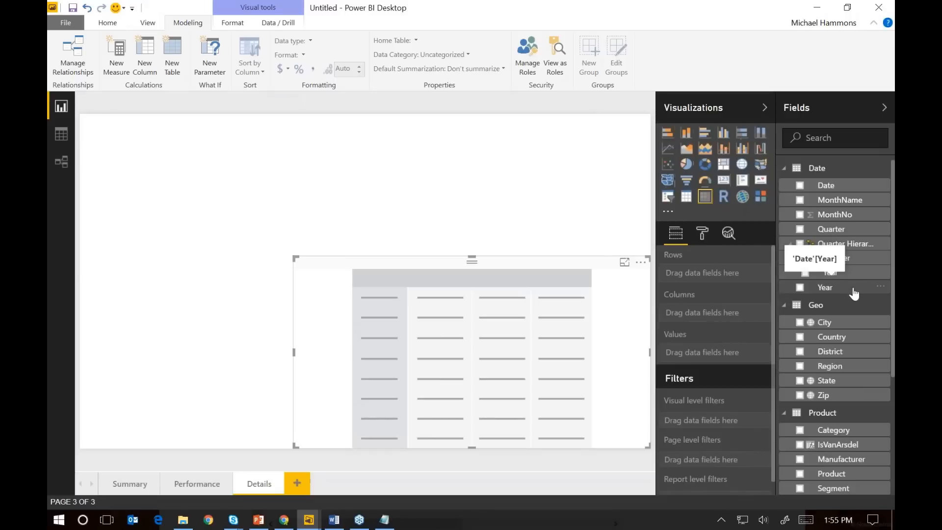
pyautogui.moveTo(835, 290); pyautogui.dragTo(722, 317)
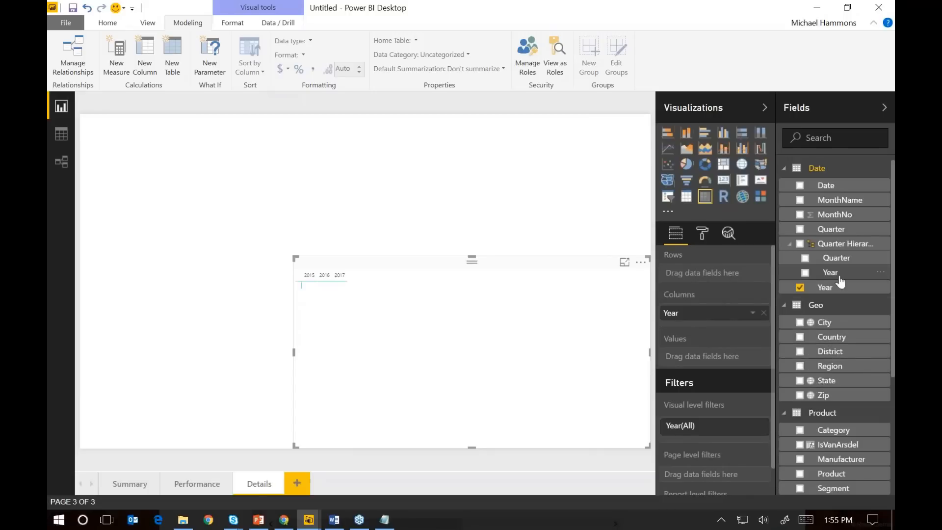
pyautogui.scroll(-3, 846, 403)
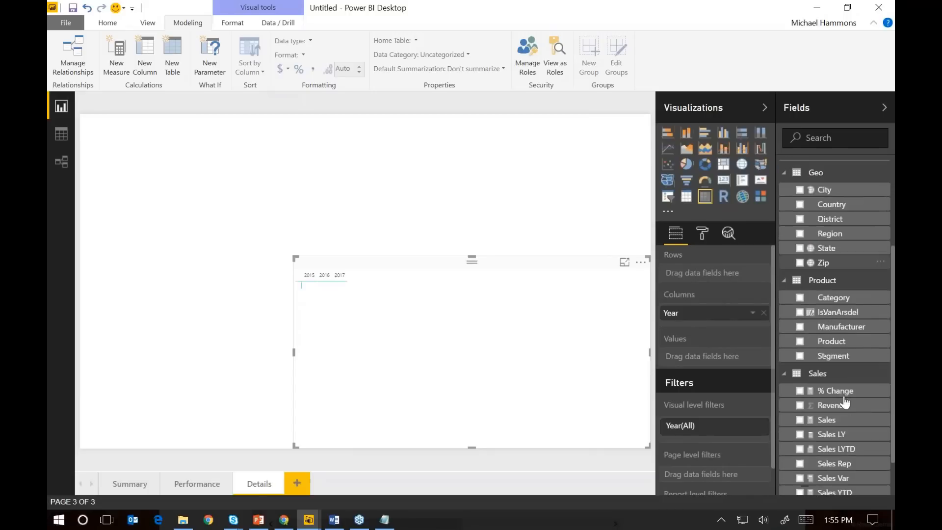
pyautogui.moveTo(844, 298); pyautogui.dragTo(712, 273)
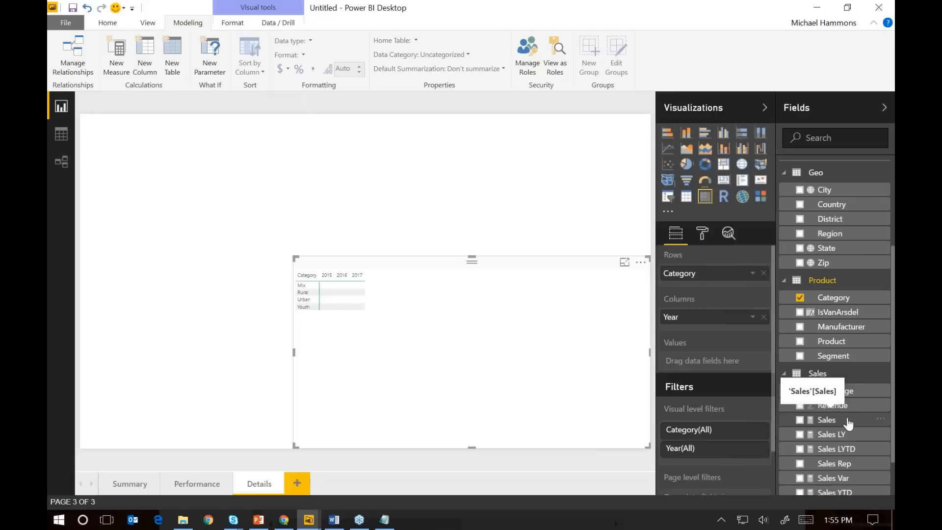
pyautogui.moveTo(830, 421); pyautogui.dragTo(736, 369)
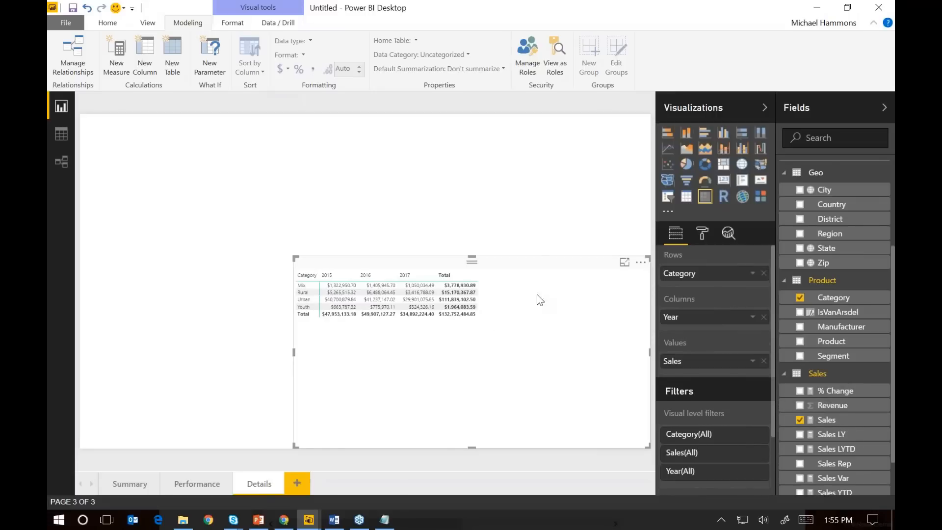
# Set the matrix grid's text size to 14
pyautogui.click(702, 236)
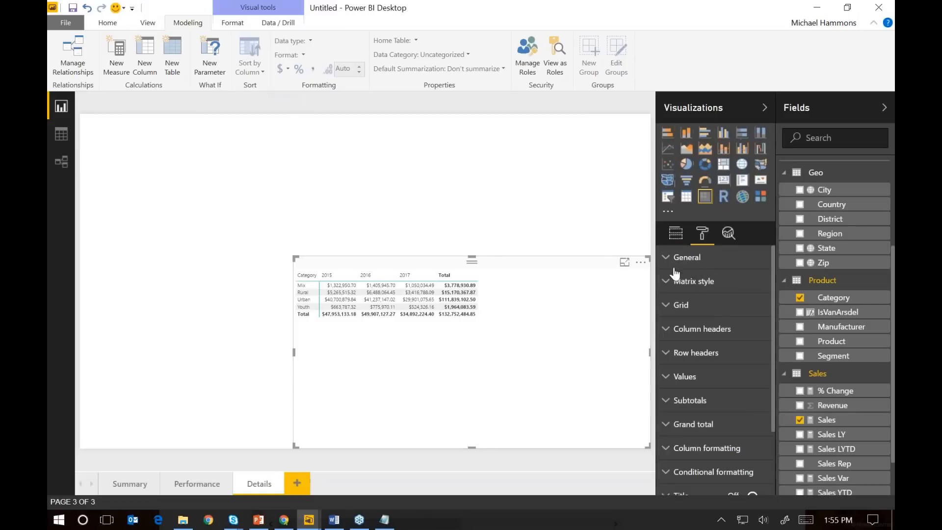
pyautogui.click(680, 305)
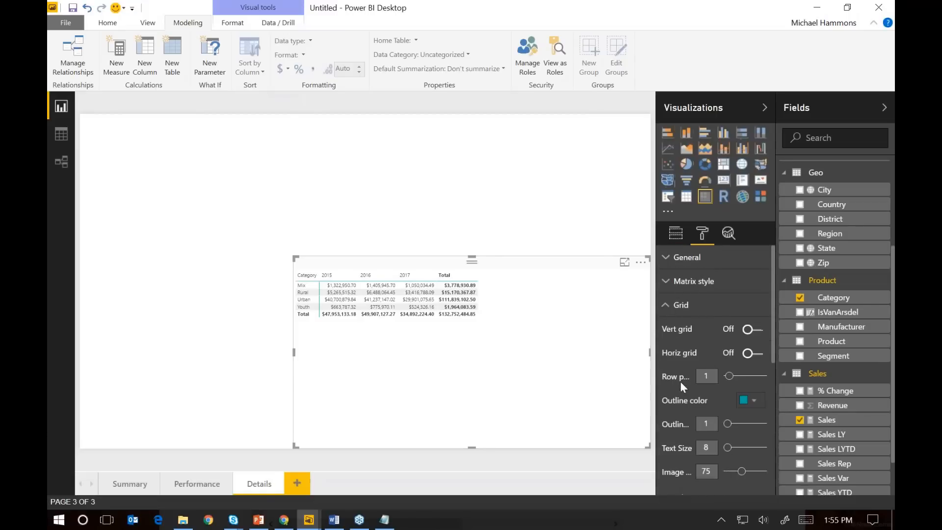
pyautogui.click(707, 448)
pyautogui.write('14')
pyautogui.press('Return')
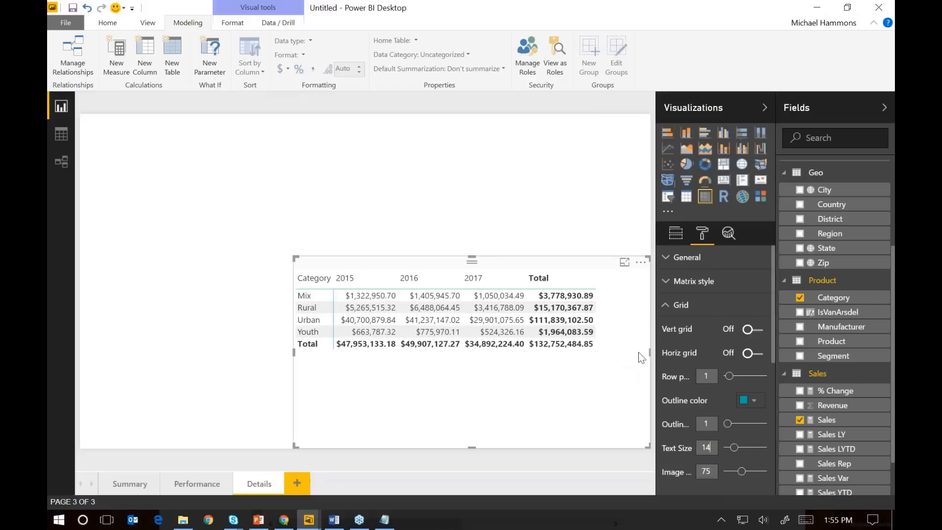
# Apply data bars to the matrix's Sales values as conditional formatting, keeping the default lowest and highest value settings
pyautogui.click(676, 234)
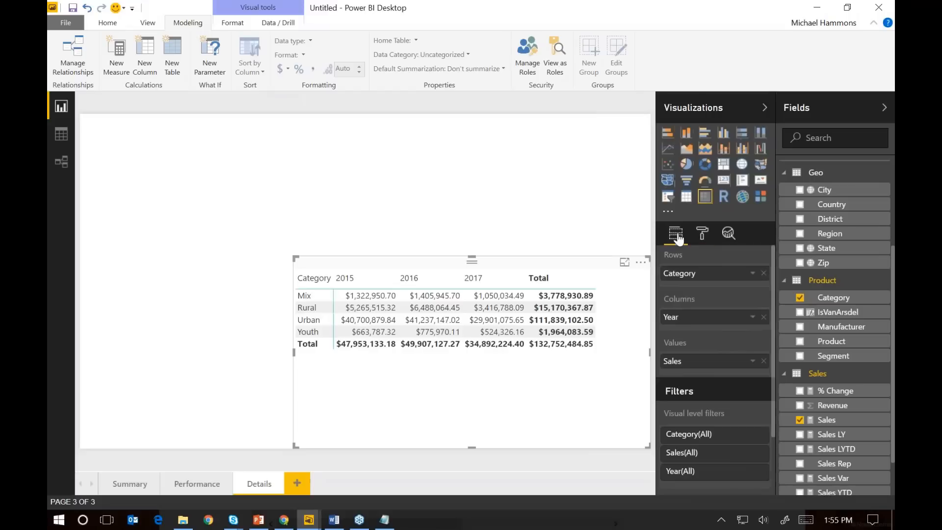
pyautogui.click(751, 362)
pyautogui.moveTo(701, 403)
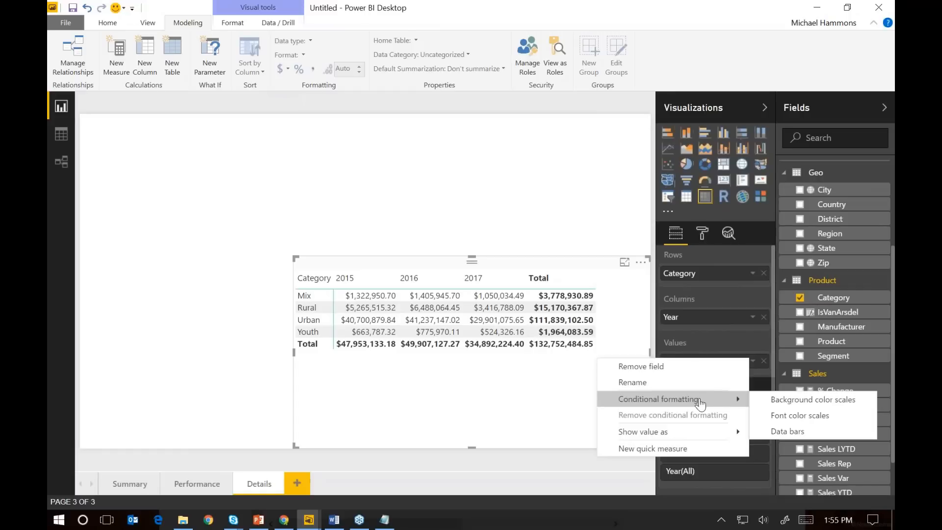
pyautogui.click(788, 432)
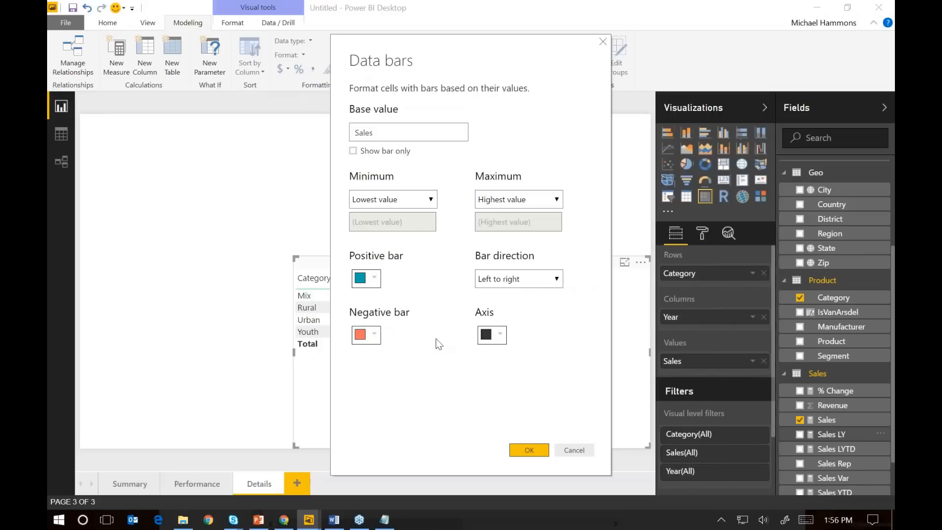
pyautogui.click(536, 451)
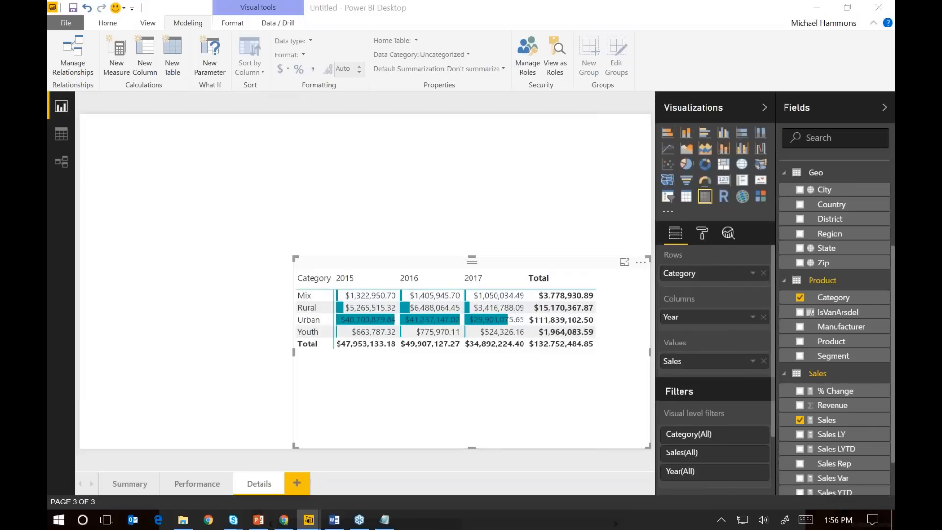
# Shrink the matrix slightly from its upper-left corner and leave no year column highlighted
pyautogui.click(279, 238)
pyautogui.click(304, 263)
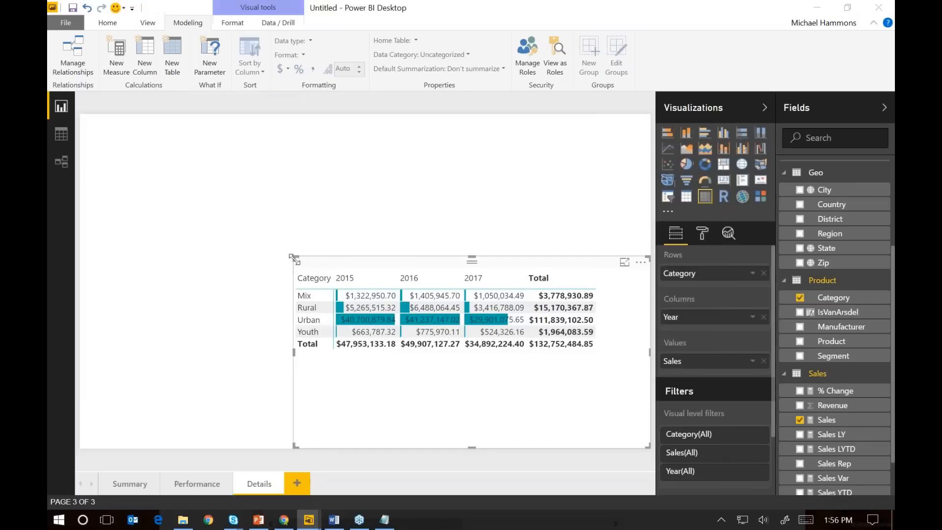
pyautogui.moveTo(304, 263); pyautogui.dragTo(335, 272)
pyautogui.click(391, 285)
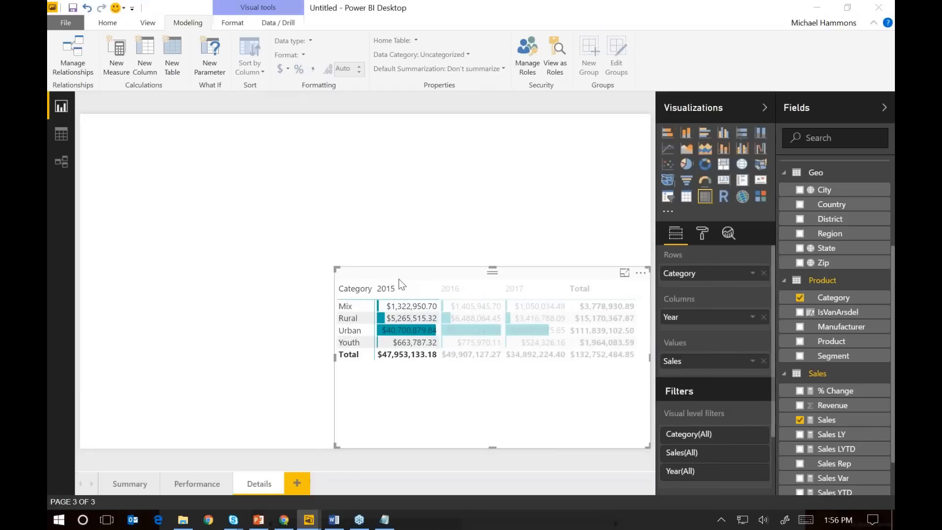
pyautogui.click(402, 291)
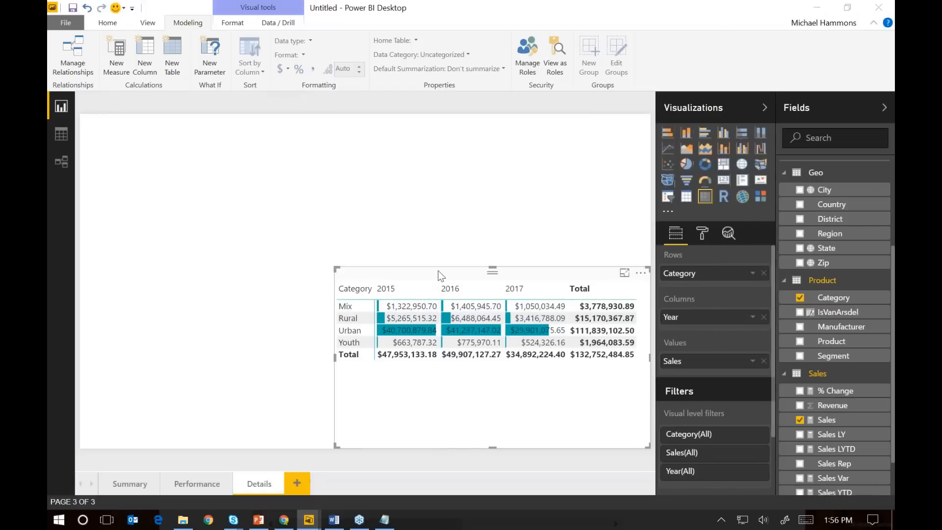
# Duplicate the matrix, place the copy in the page's upper-left corner, and shrink it to about a third of the page width
pyautogui.moveTo(440, 276); pyautogui.dragTo(192, 121)
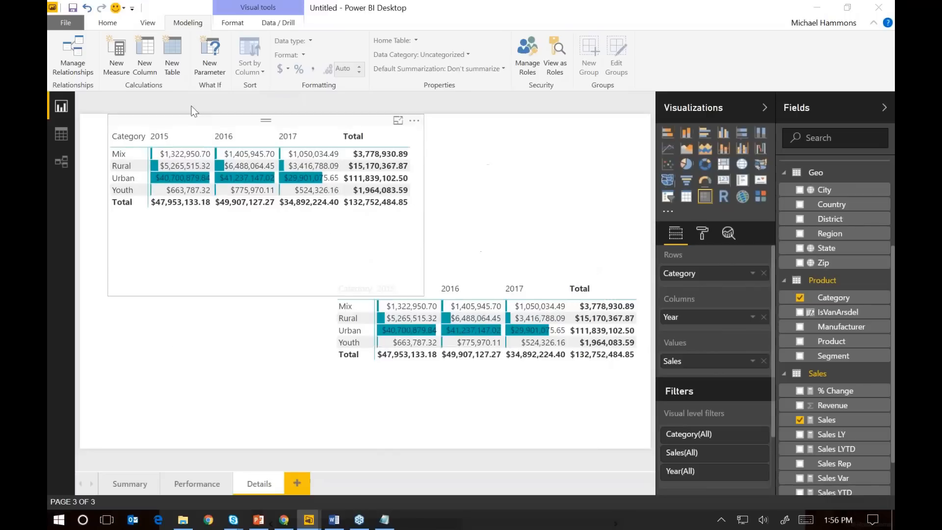
pyautogui.click(355, 258)
pyautogui.moveTo(396, 293); pyautogui.dragTo(277, 251)
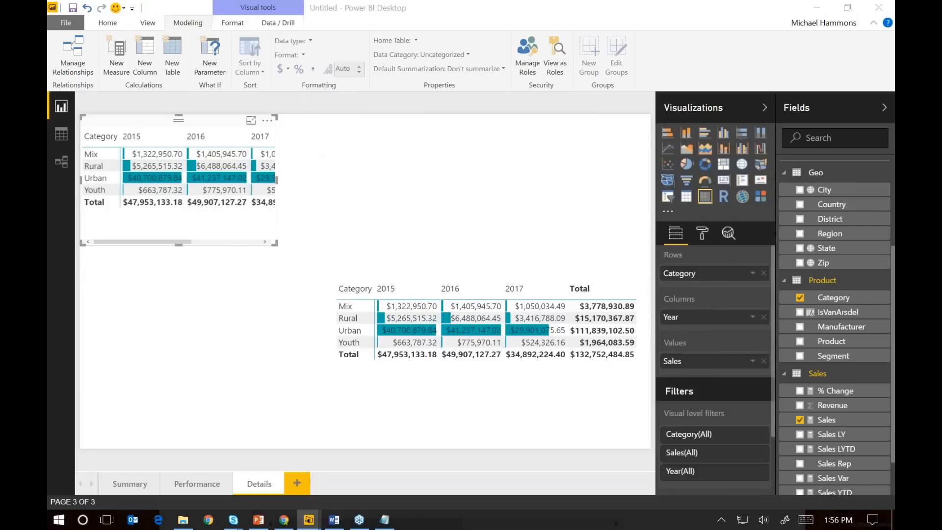
pyautogui.click(161, 121)
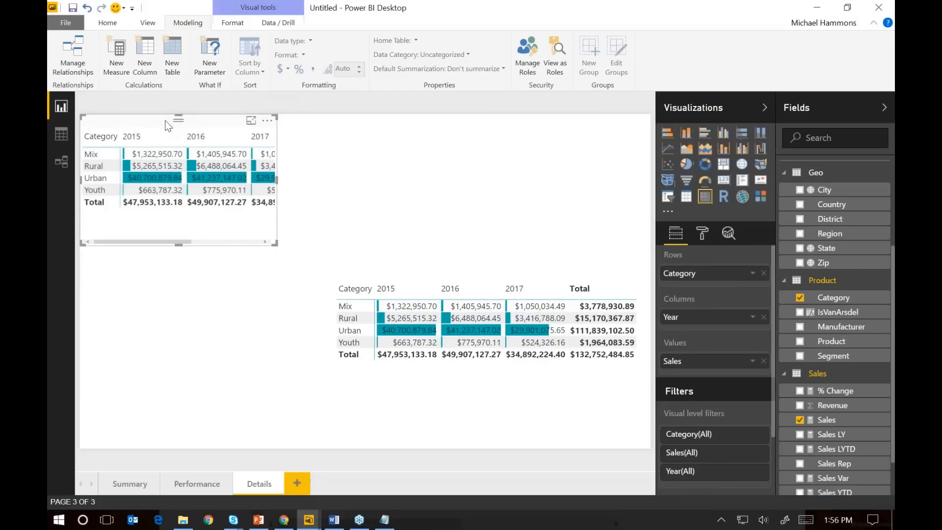
# Convert the matrix copy into a table showing only Sales Rep and Sales, sorted by Sales in descending order
pyautogui.click(686, 197)
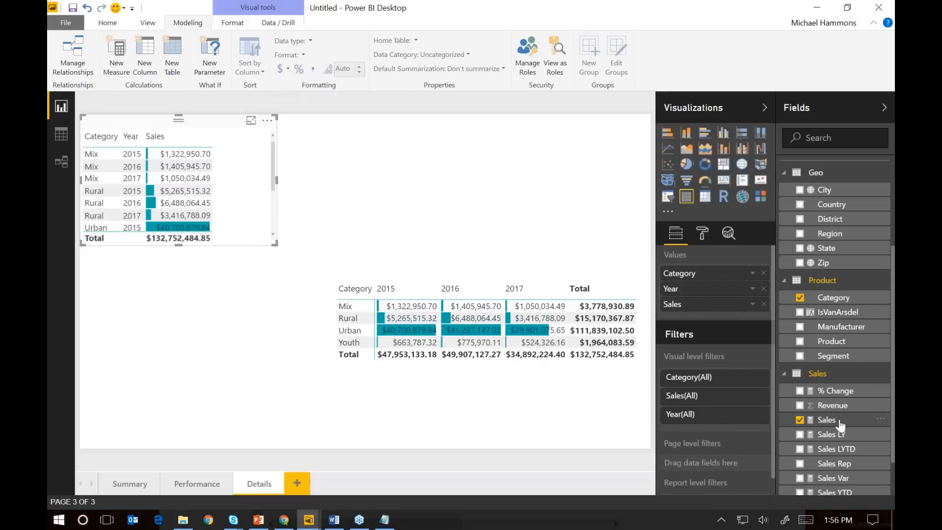
pyautogui.moveTo(835, 464); pyautogui.dragTo(737, 274)
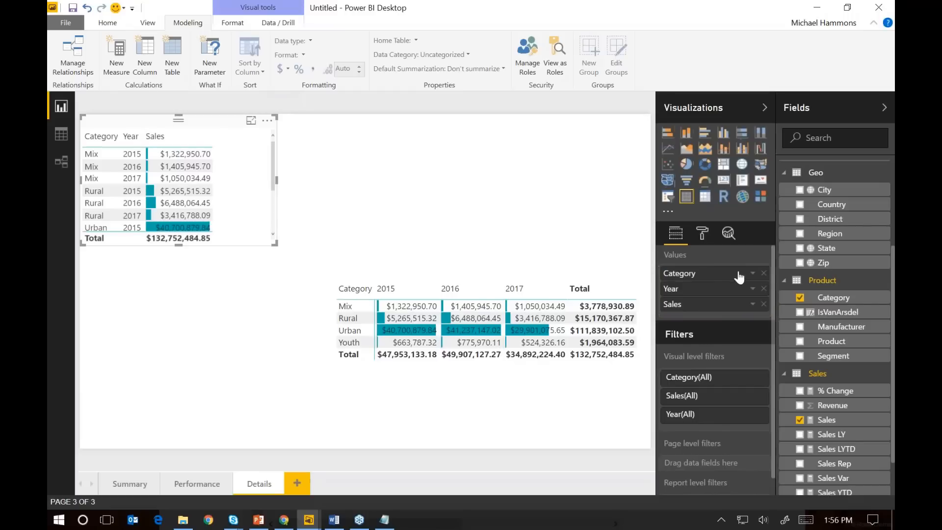
pyautogui.click(765, 290)
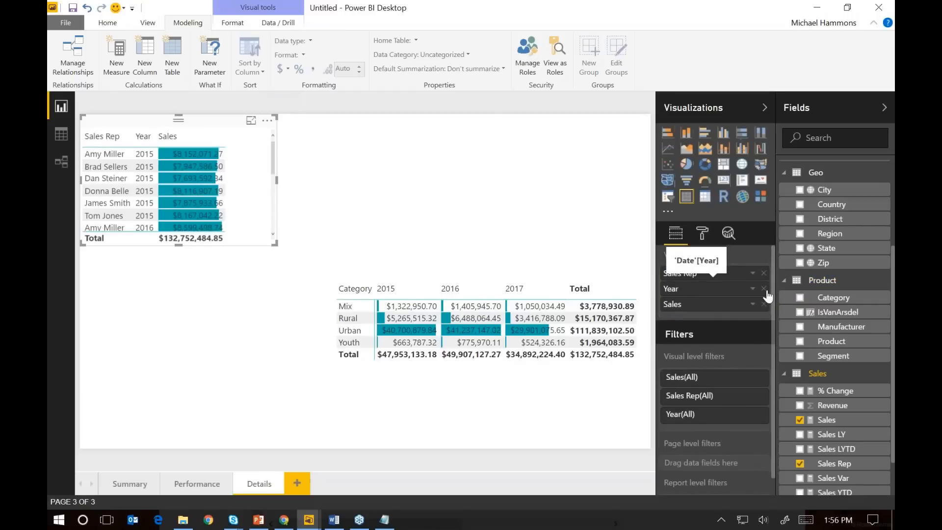
pyautogui.click(764, 291)
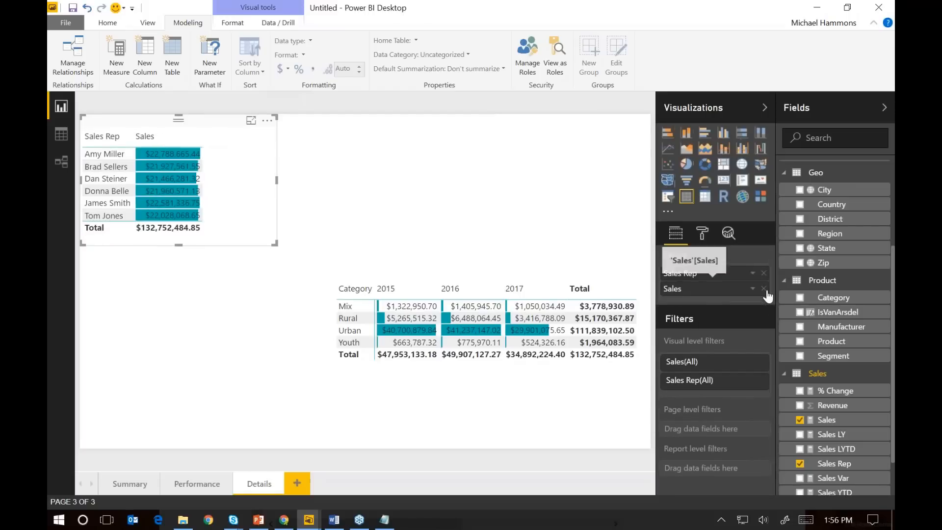
pyautogui.click(266, 121)
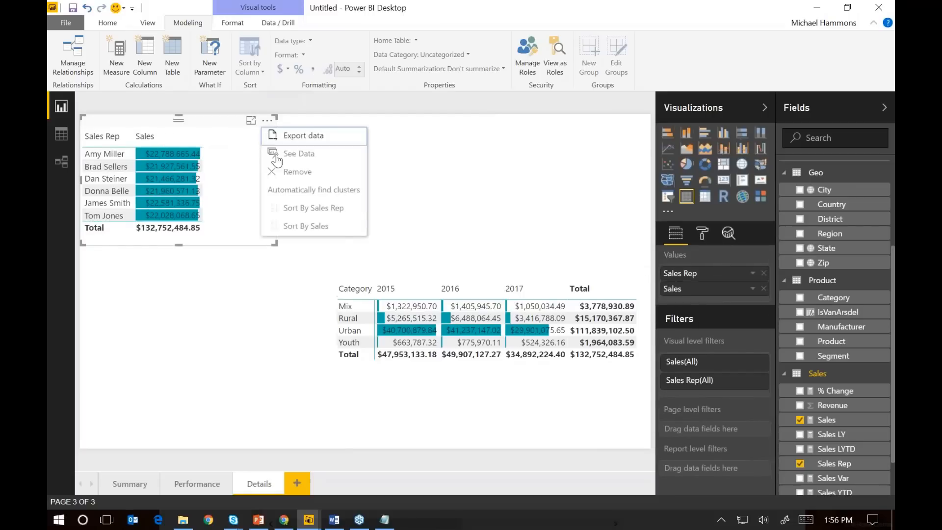
pyautogui.click(299, 227)
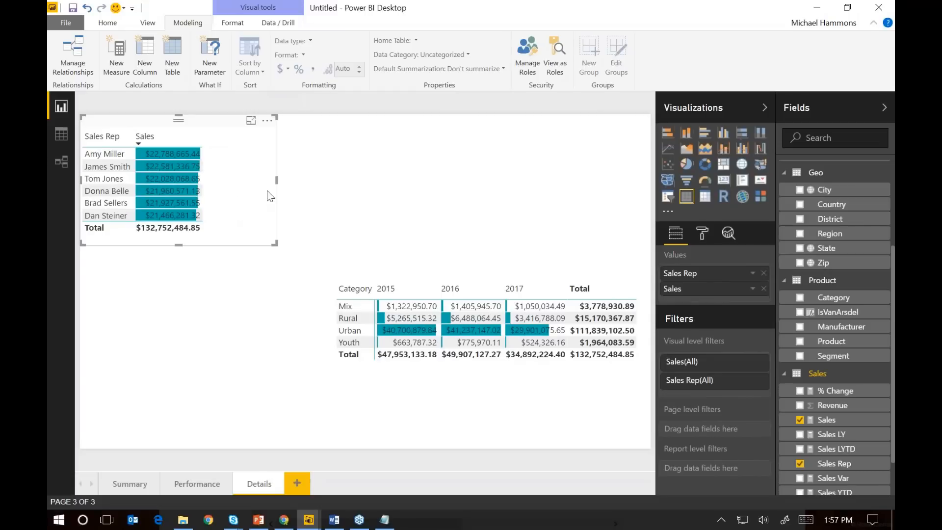
# Narrow the Sales Rep table and place three copies of it in a row along the page's upper edge
pyautogui.click(234, 181)
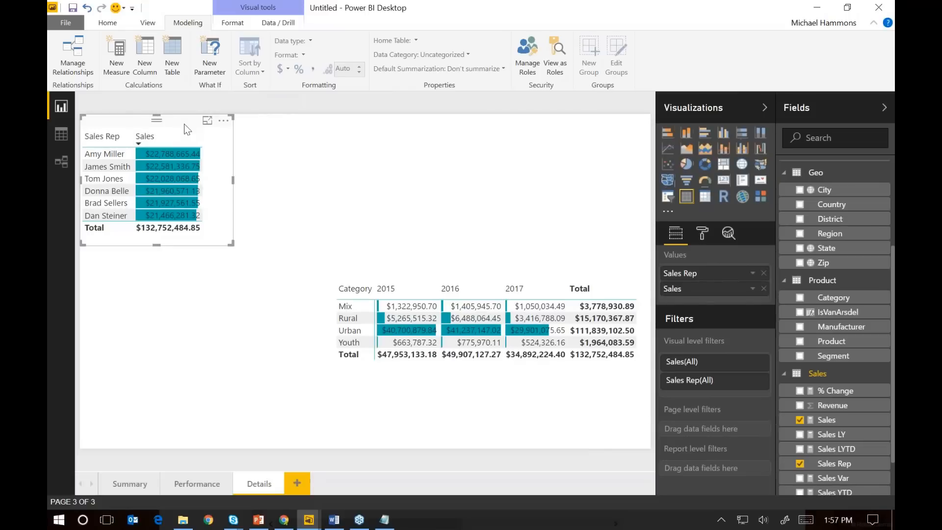
pyautogui.moveTo(145, 127); pyautogui.dragTo(292, 119)
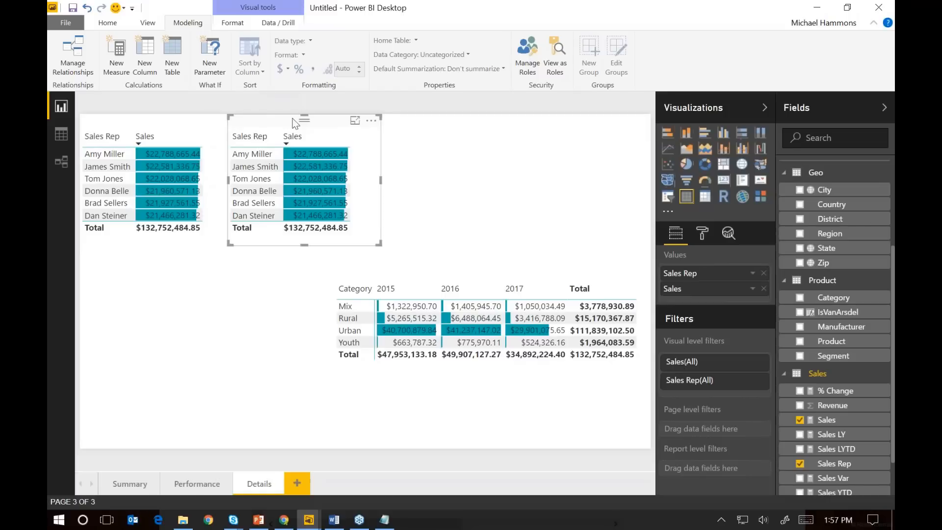
pyautogui.moveTo(178, 128); pyautogui.dragTo(462, 114)
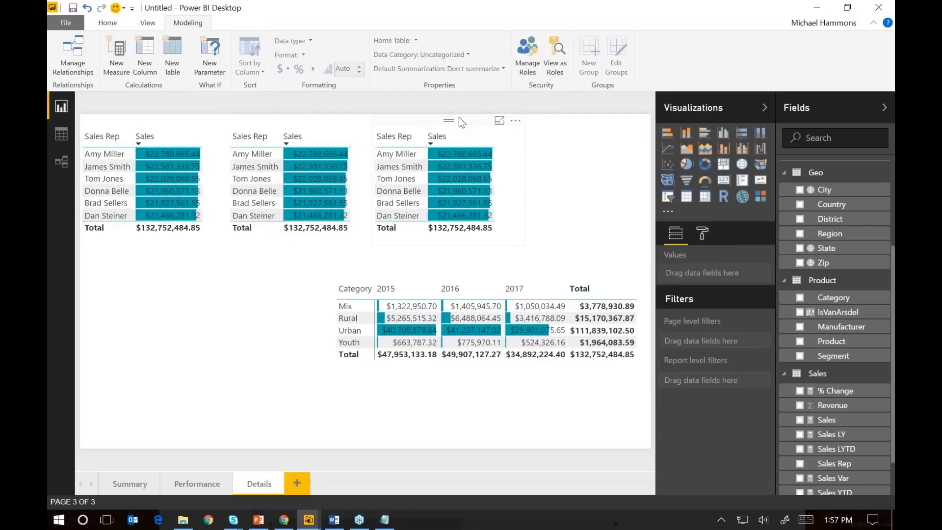
pyautogui.click(229, 116)
pyautogui.hotkey('ctrl', 'c')
pyautogui.hotkey('ctrl', 'v')
pyautogui.moveTo(390, 143); pyautogui.dragTo(576, 115)
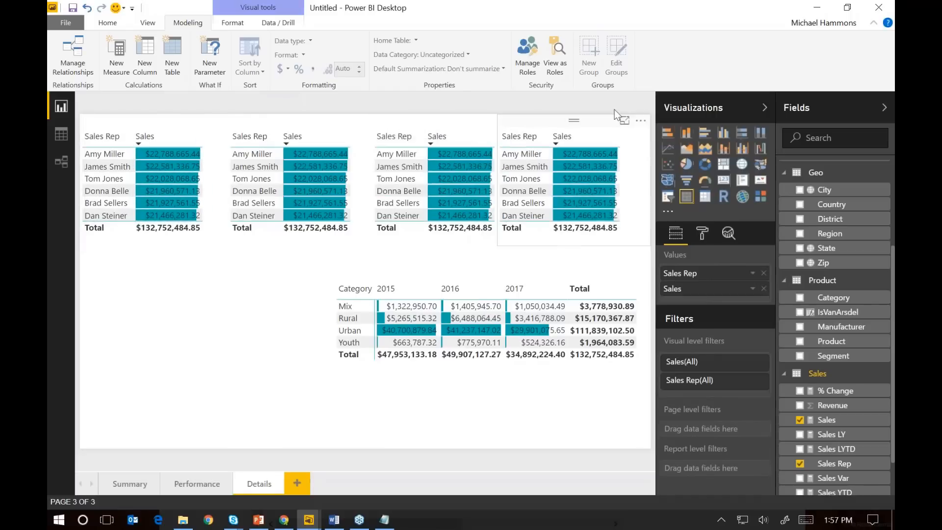
pyautogui.click(621, 109)
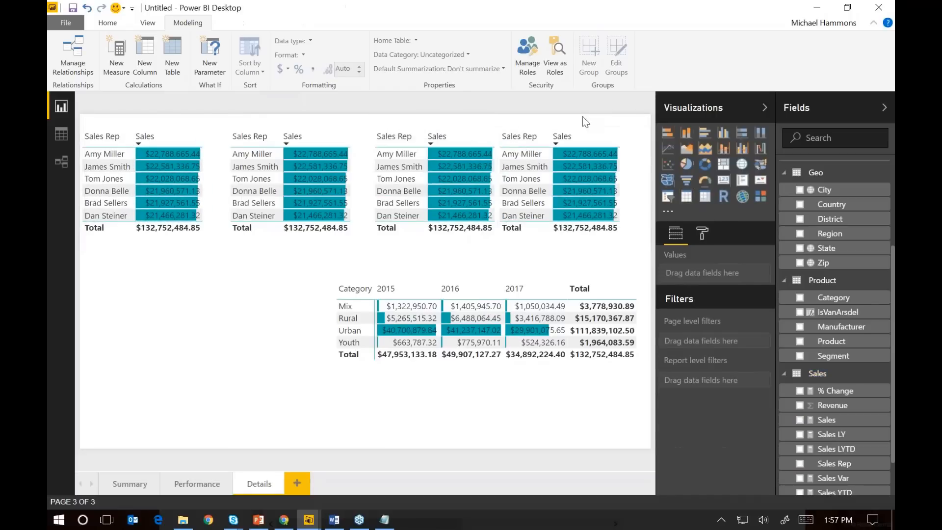
# Replace Sales Rep with Product in the rightmost table copy, keeping Sales as the second column
pyautogui.click(538, 127)
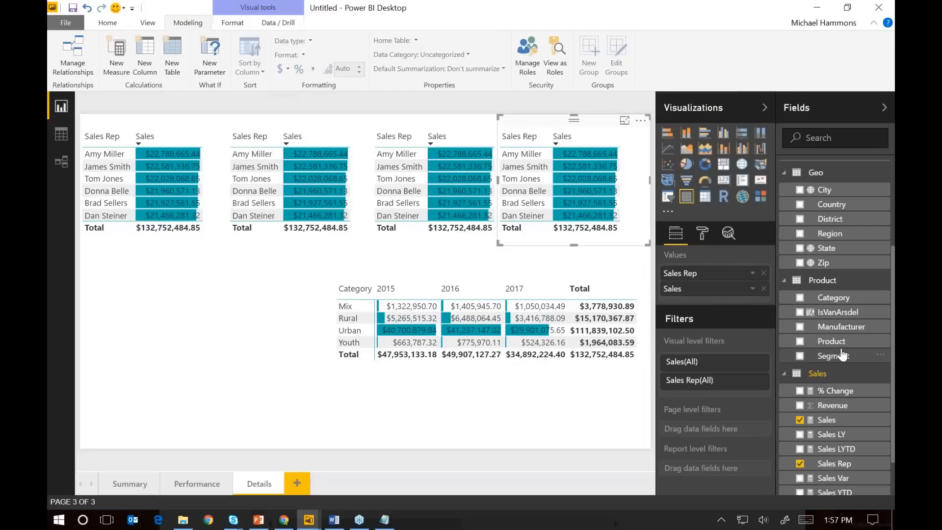
pyautogui.moveTo(802, 339); pyautogui.dragTo(730, 281)
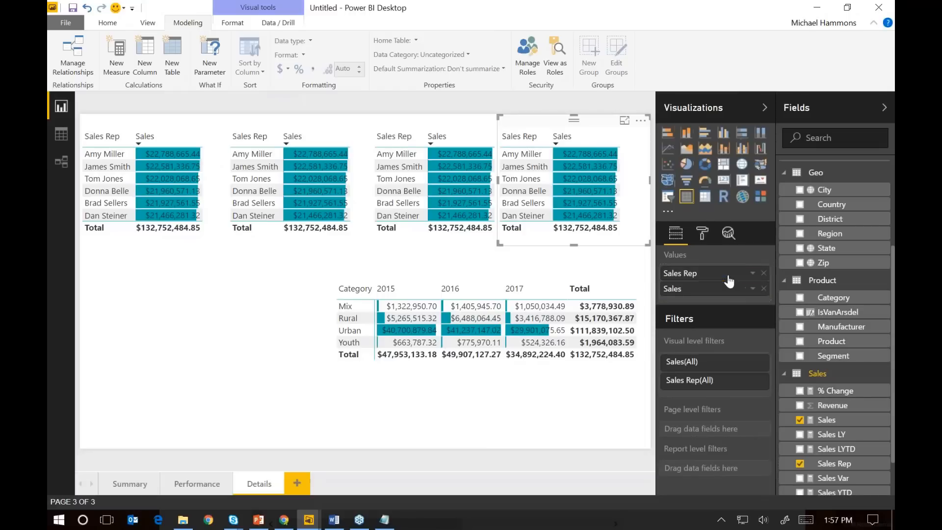
pyautogui.click(764, 273)
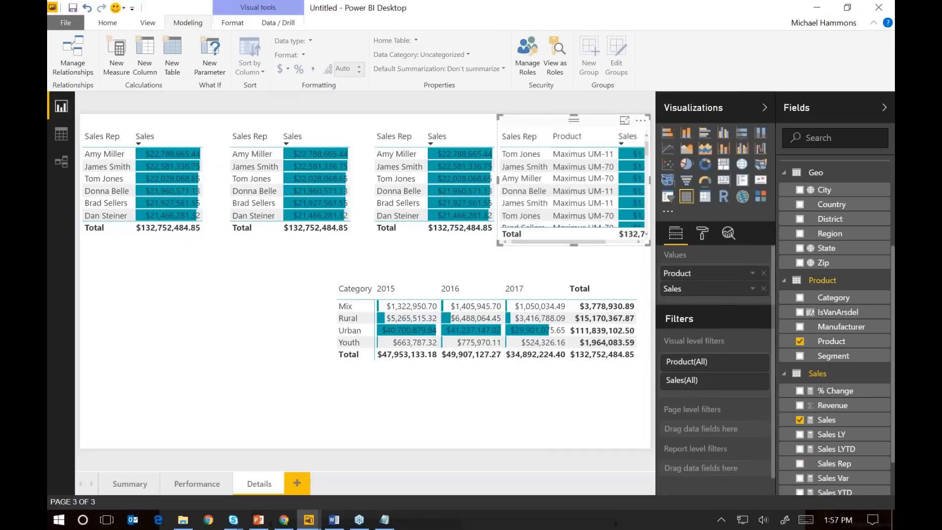
# Replace Sales Rep with Manufacturer in the third table of the row, keeping Sales as the second column
pyautogui.click(412, 125)
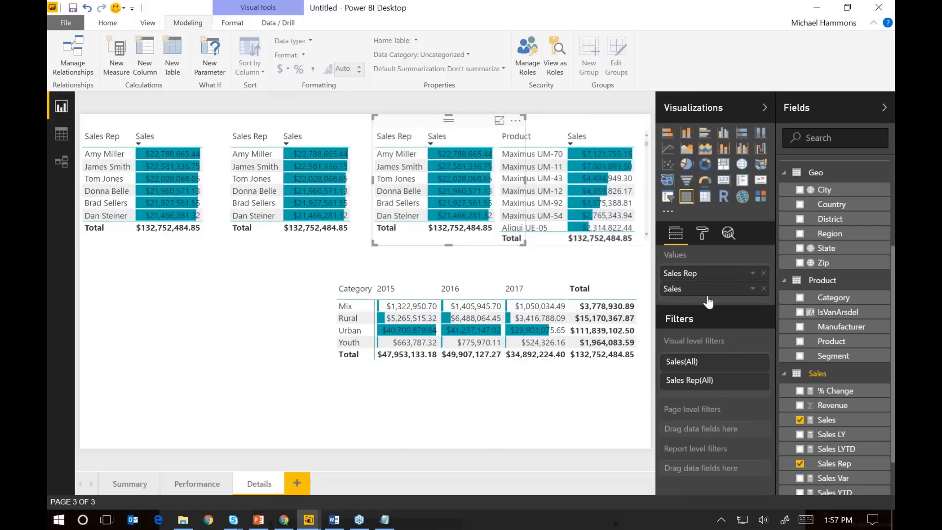
pyautogui.moveTo(835, 326); pyautogui.dragTo(760, 292)
pyautogui.click(764, 289)
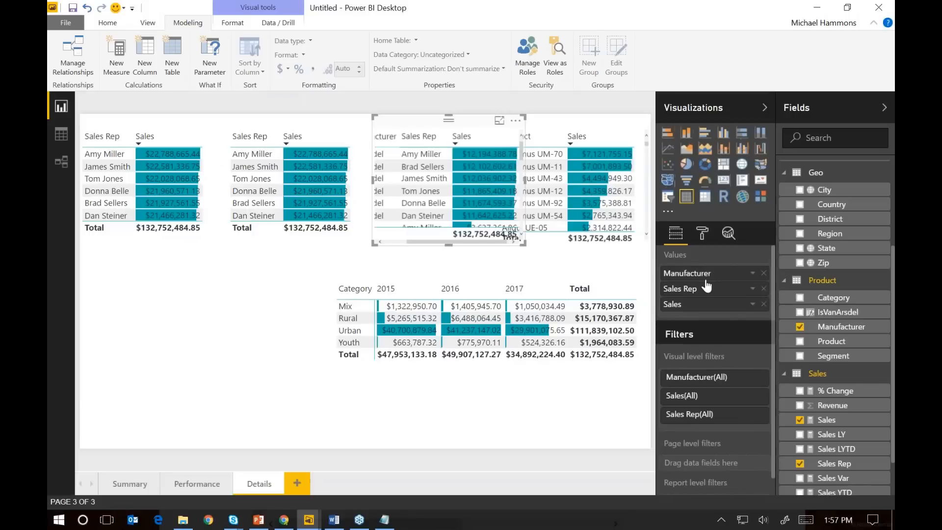
# Replace Sales Rep with Segment in the second table of the row, keeping Sales, and leave no visual selected
pyautogui.click(287, 125)
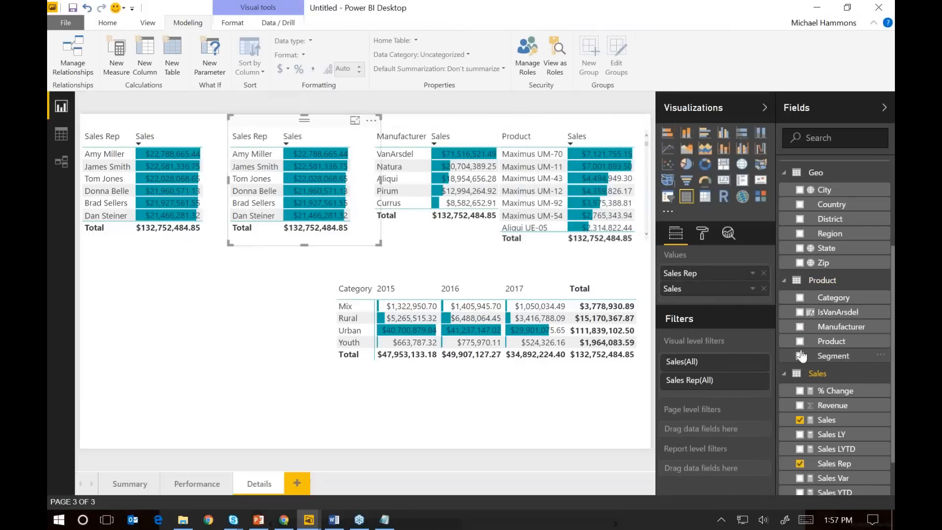
pyautogui.click(764, 288)
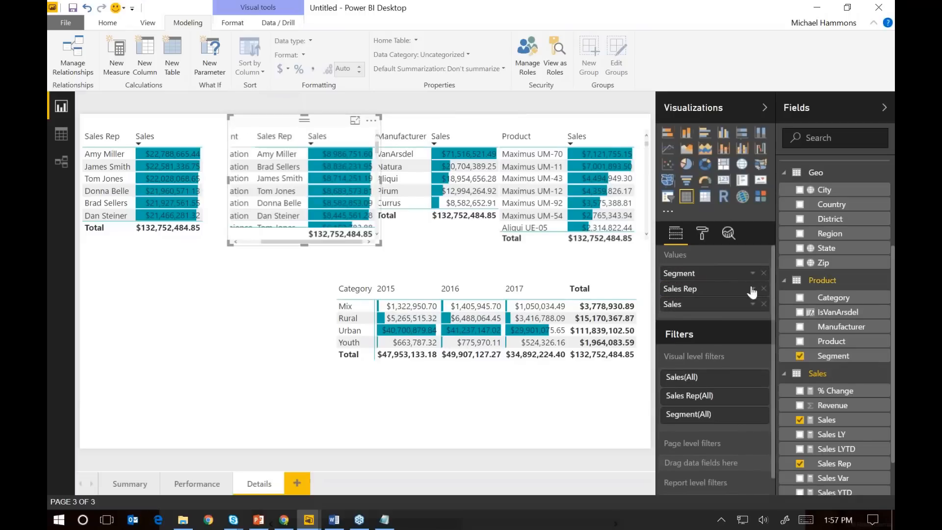
pyautogui.click(284, 280)
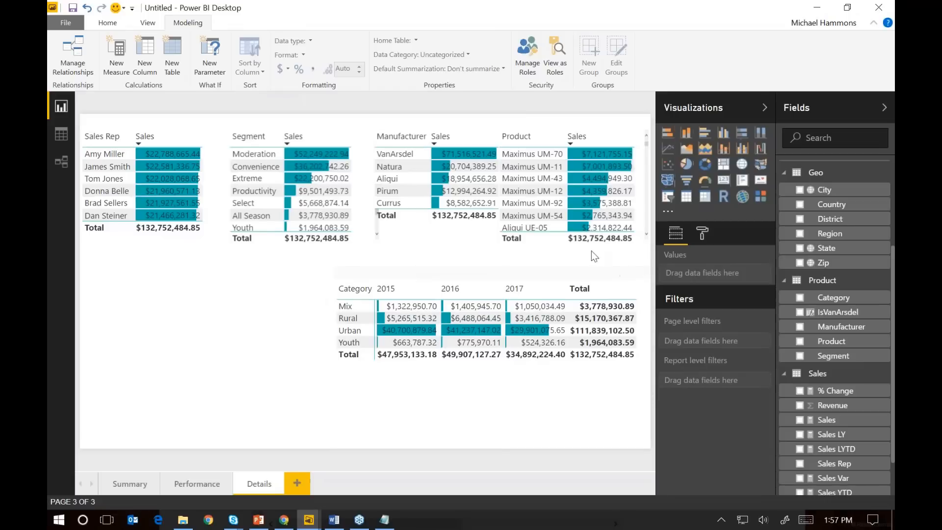
# Add a filled map below the Sales Rep table and enlarge it to fill the page's lower-left area beside the matrix
pyautogui.click(668, 183)
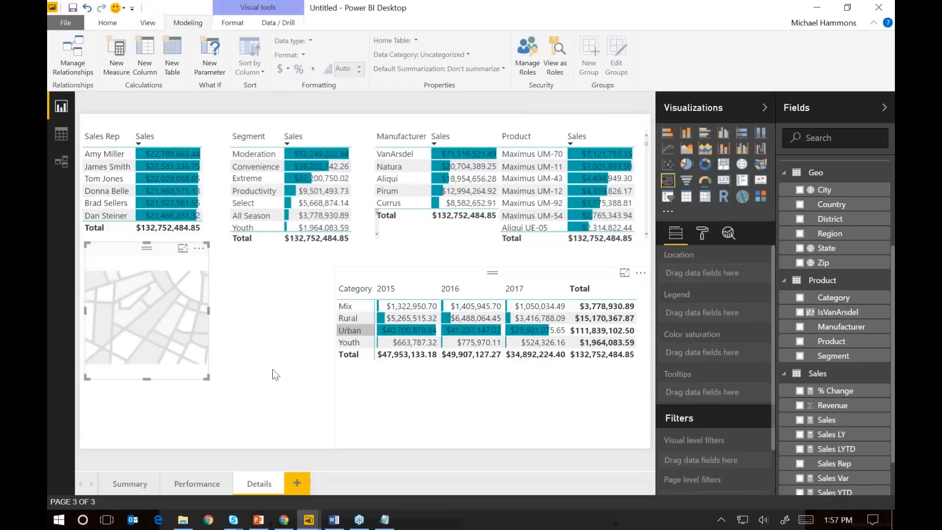
pyautogui.moveTo(205, 378); pyautogui.dragTo(313, 471)
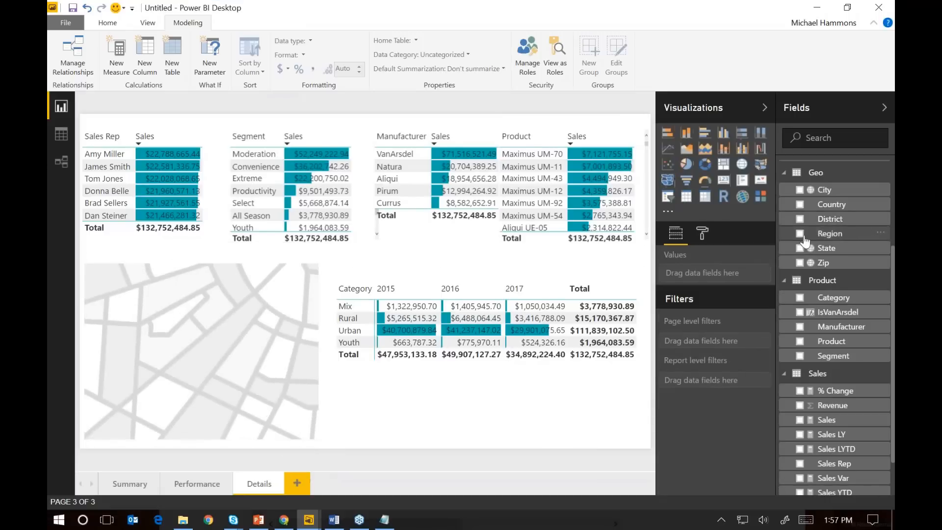
pyautogui.moveTo(832, 249); pyautogui.dragTo(743, 267)
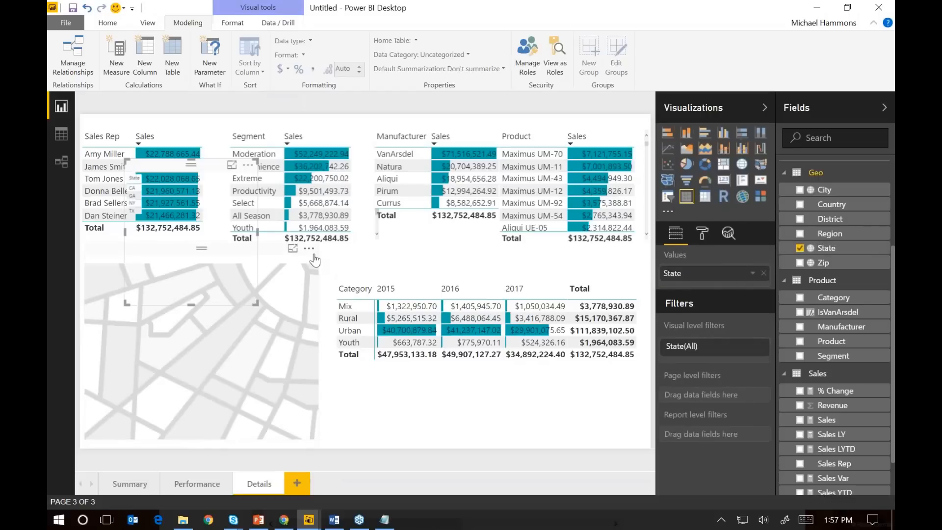
pyautogui.click(293, 336)
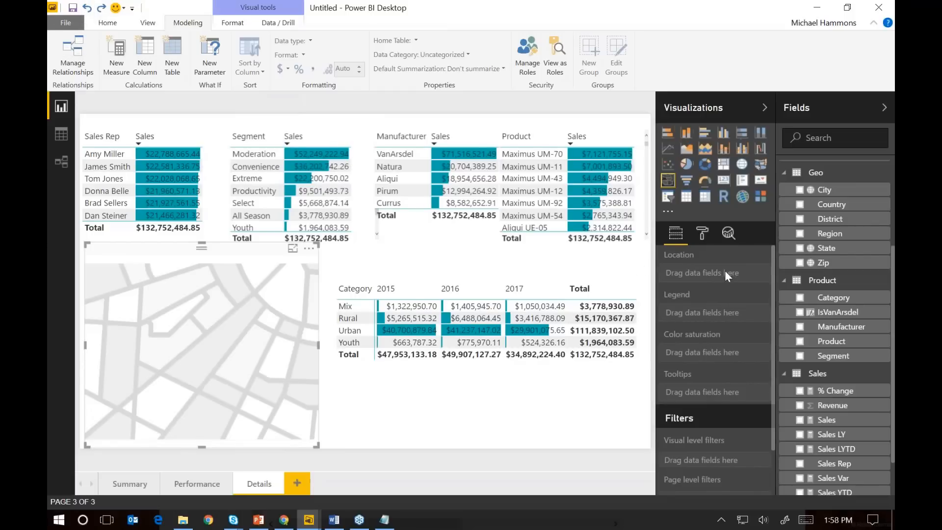
# Assign State as the filled map's location and Sales as its color saturation
pyautogui.moveTo(828, 249); pyautogui.dragTo(726, 273)
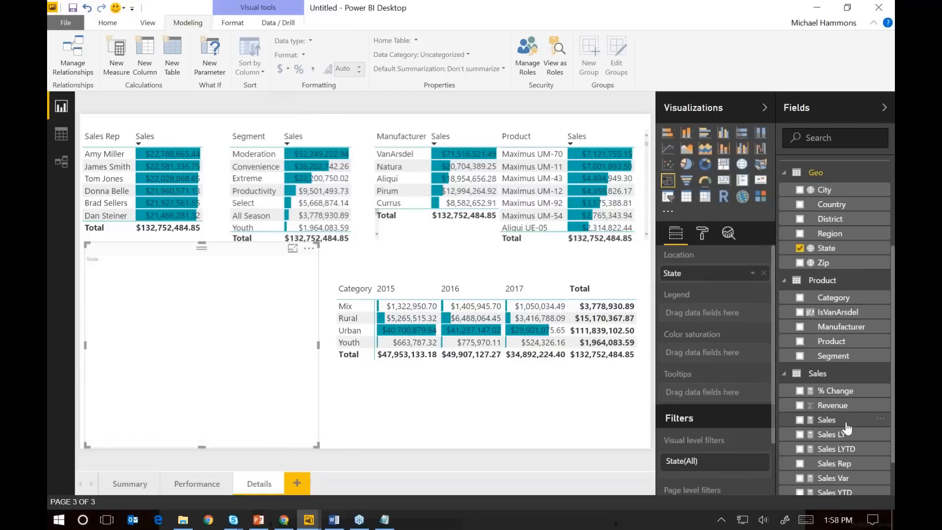
pyautogui.moveTo(847, 429); pyautogui.dragTo(738, 353)
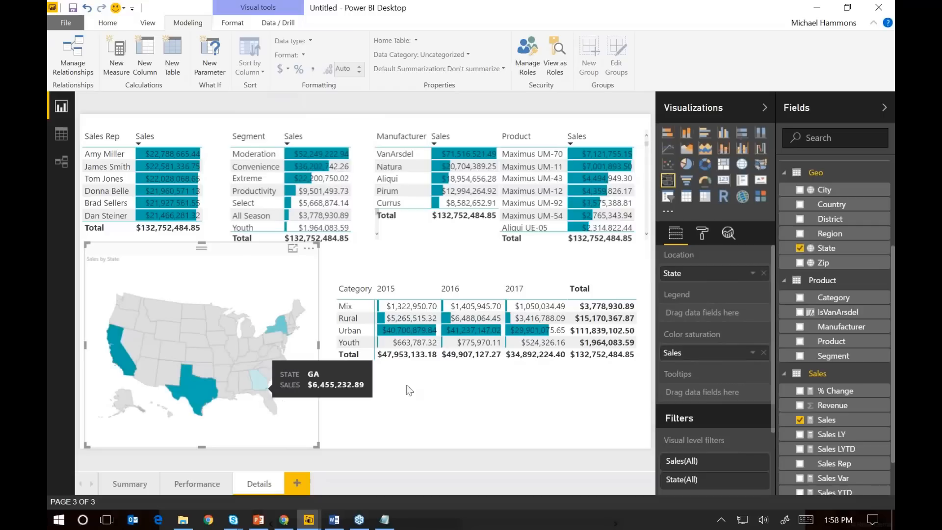
pyautogui.click(434, 405)
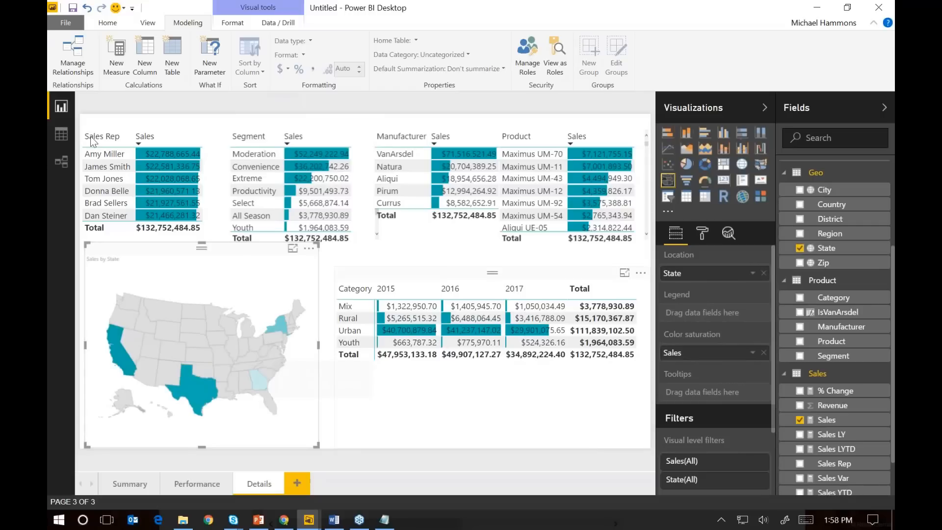
# Copy the Year slicer from the Performance page to the Details page and place it below the matrix
pyautogui.click(66, 127)
pyautogui.click(62, 113)
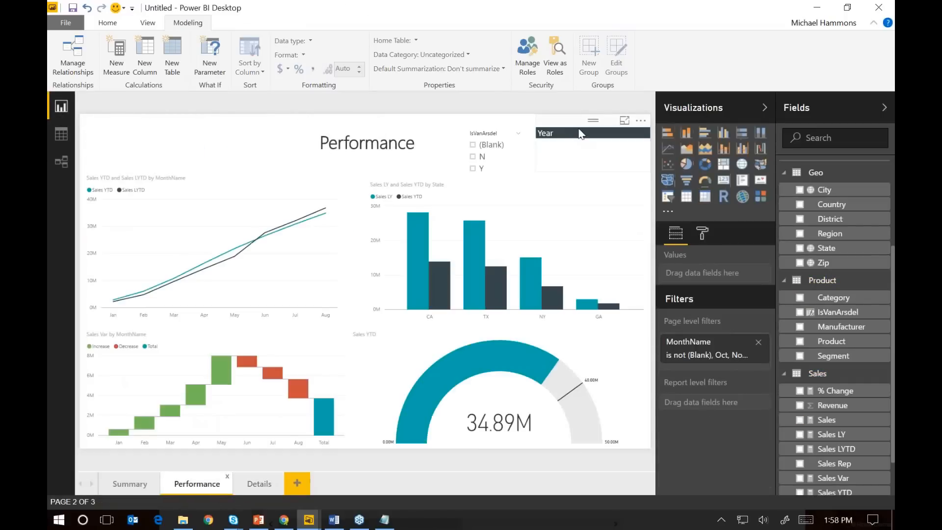
pyautogui.click(580, 134)
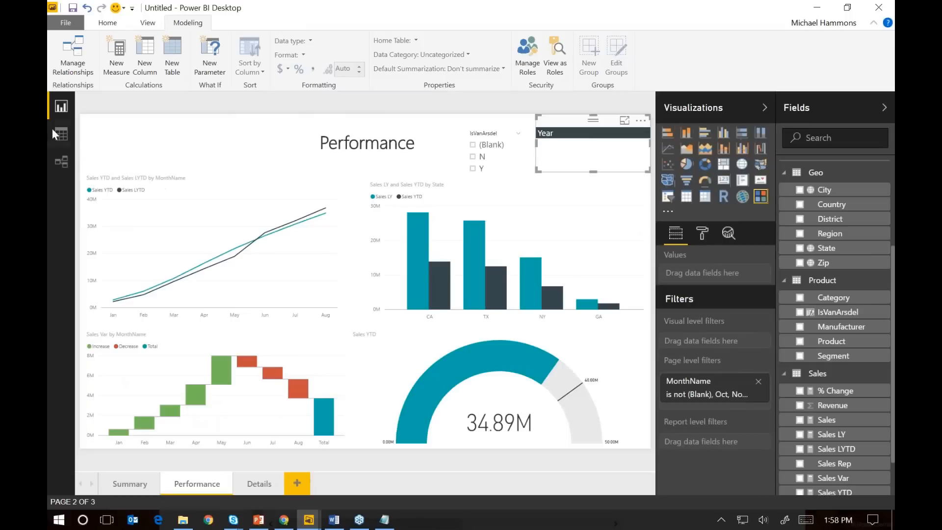
pyautogui.click(259, 482)
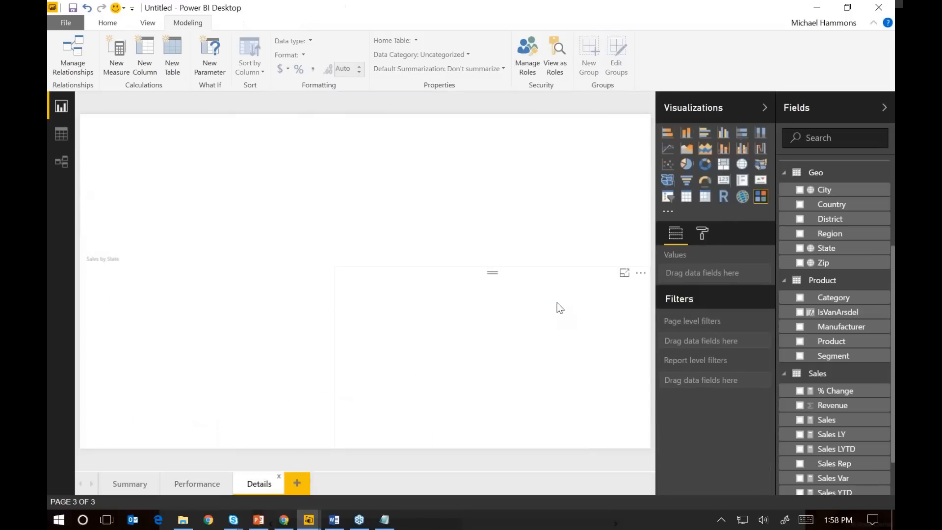
pyautogui.click(569, 130)
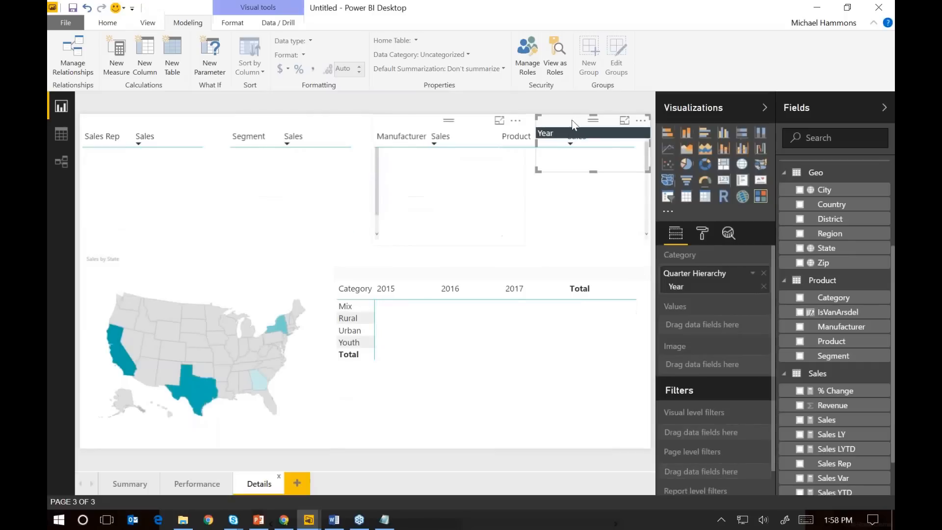
pyautogui.moveTo(573, 126); pyautogui.dragTo(539, 432)
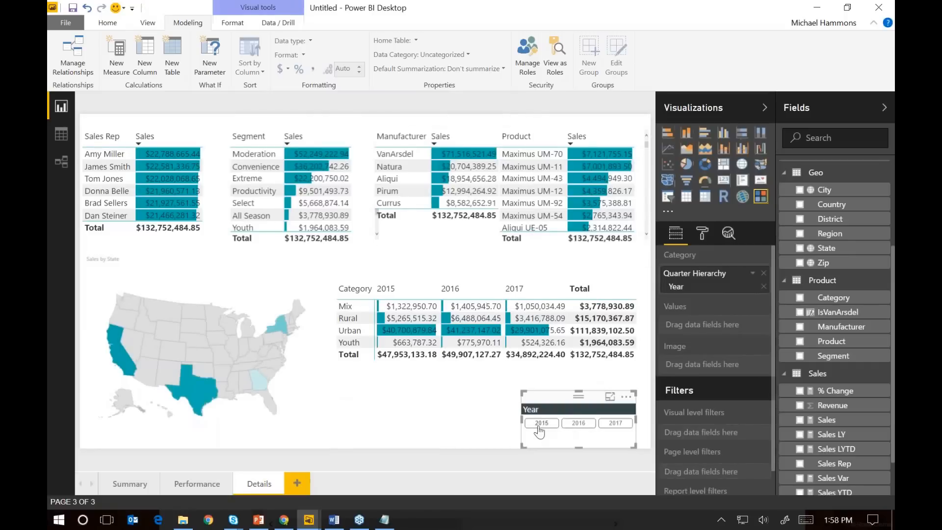
# Test the Year slicer on the Details page with 2016, 2015 and 2017, and leave no year or visual selected
pyautogui.click(579, 427)
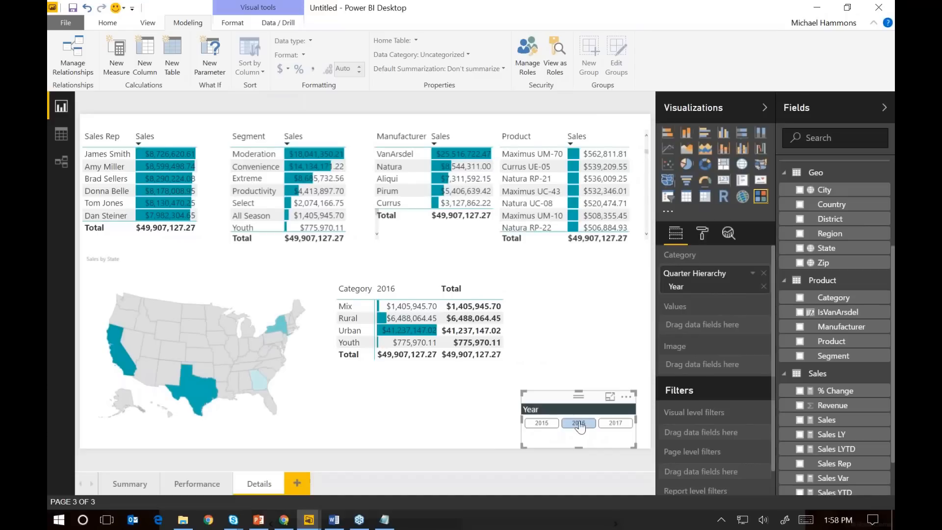
pyautogui.click(579, 425)
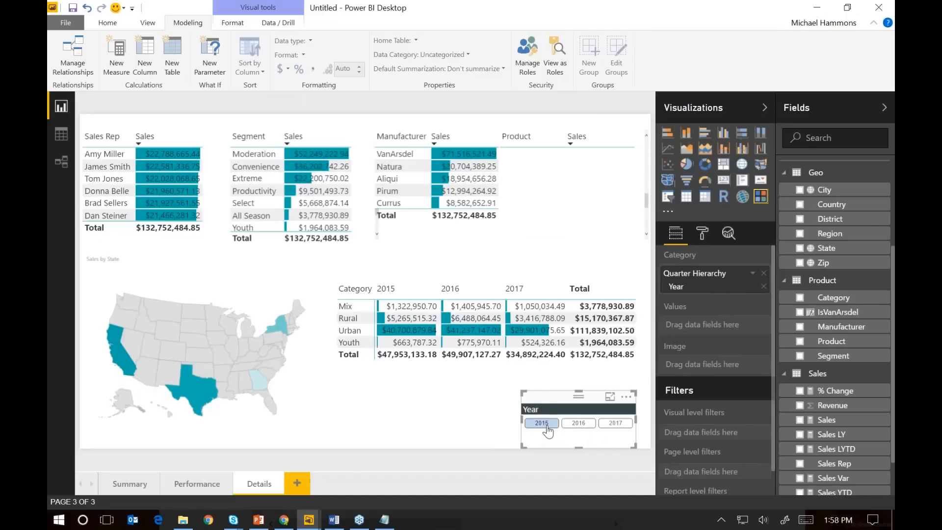
pyautogui.click(548, 428)
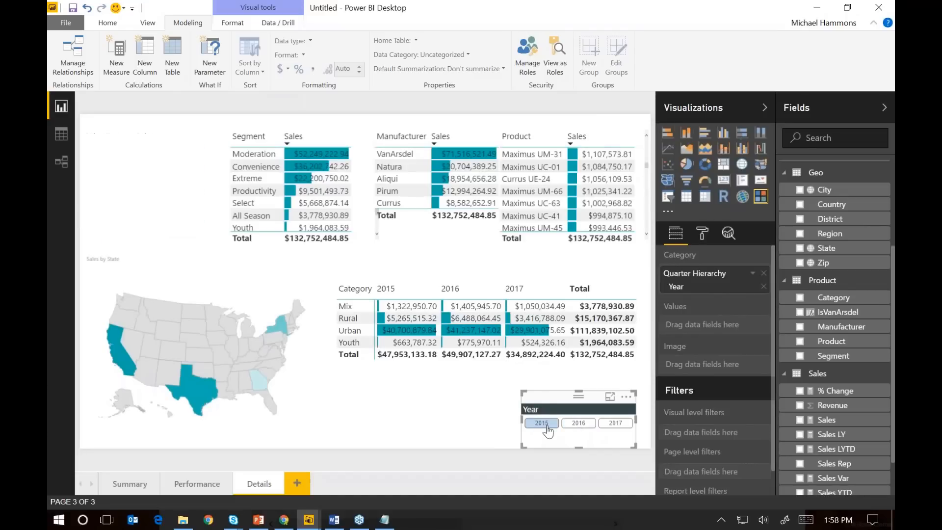
pyautogui.click(620, 426)
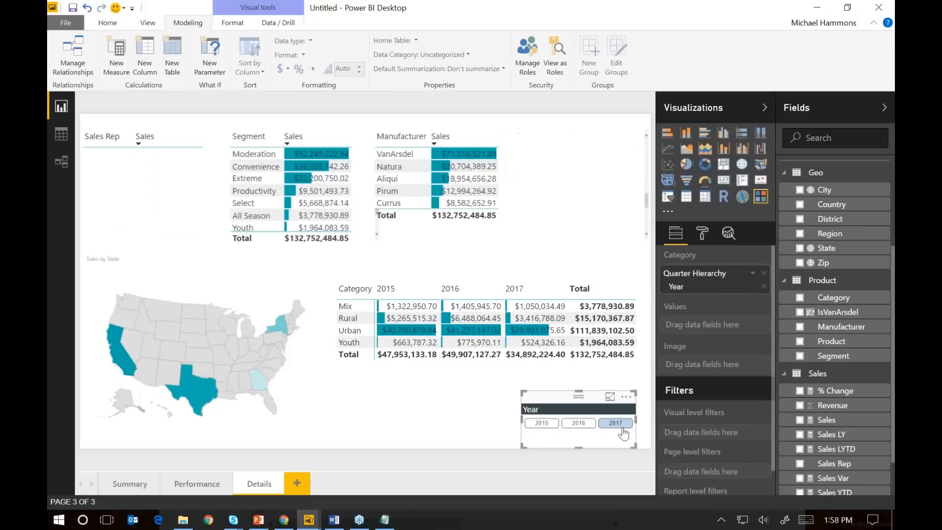
pyautogui.click(448, 432)
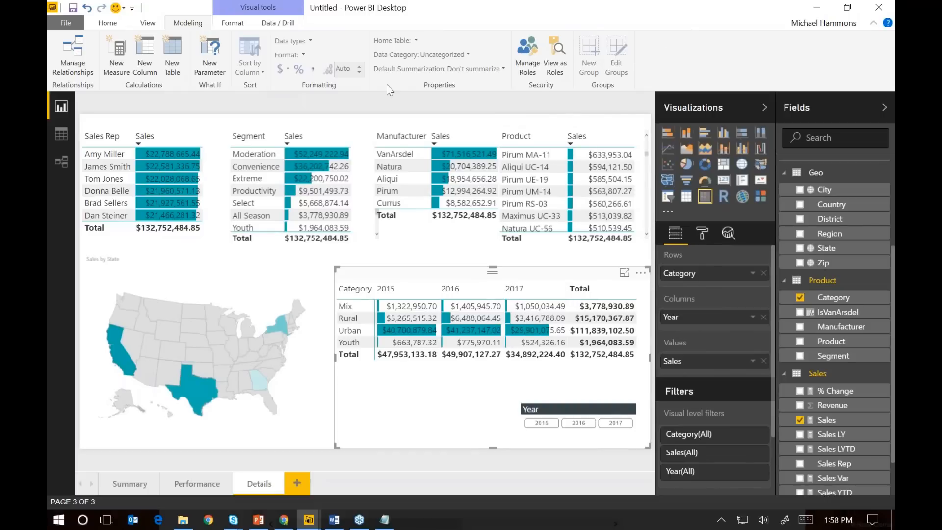
pyautogui.click(369, 101)
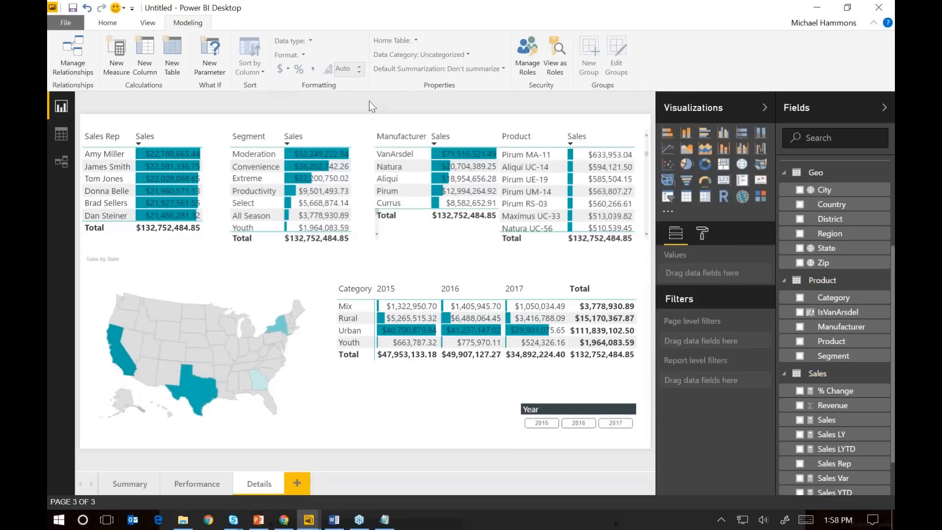
# Start publishing the finished report and save it as the Power BI file DIAH in the Data folder
pyautogui.click(114, 24)
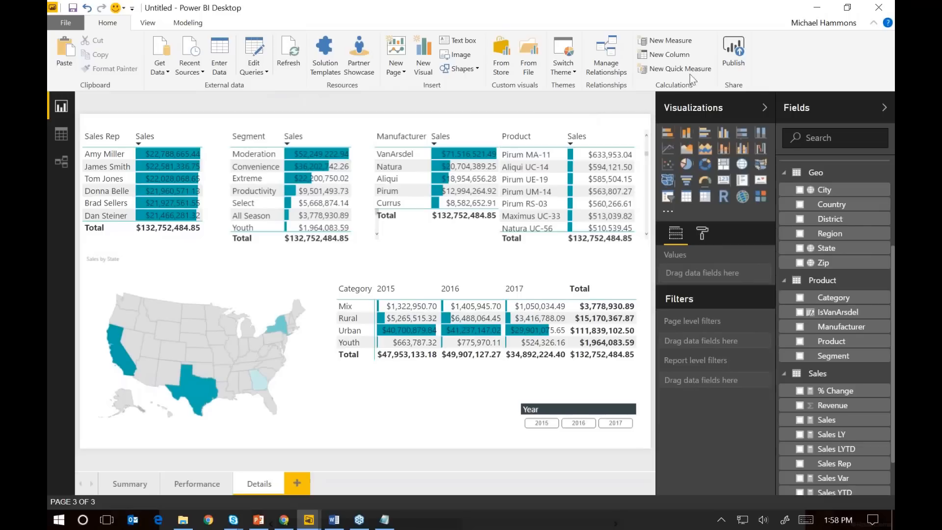
pyautogui.click(739, 55)
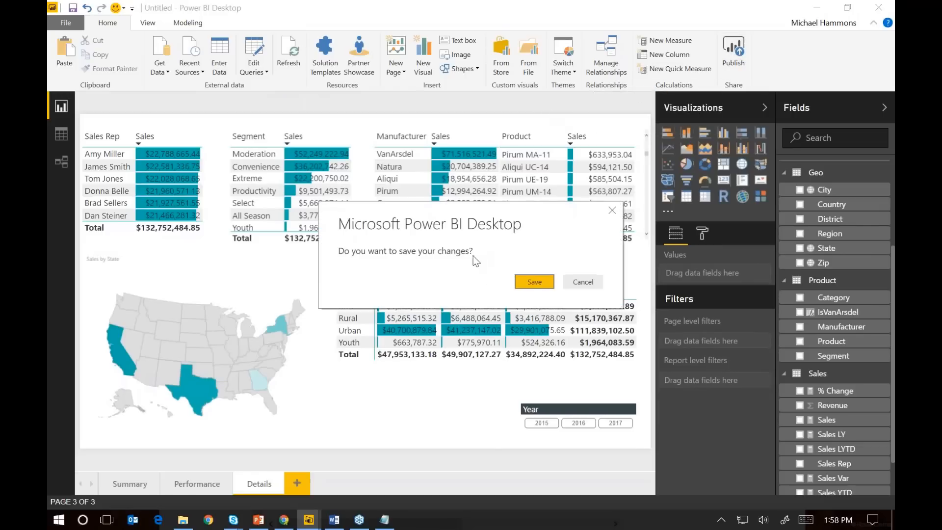
pyautogui.click(536, 282)
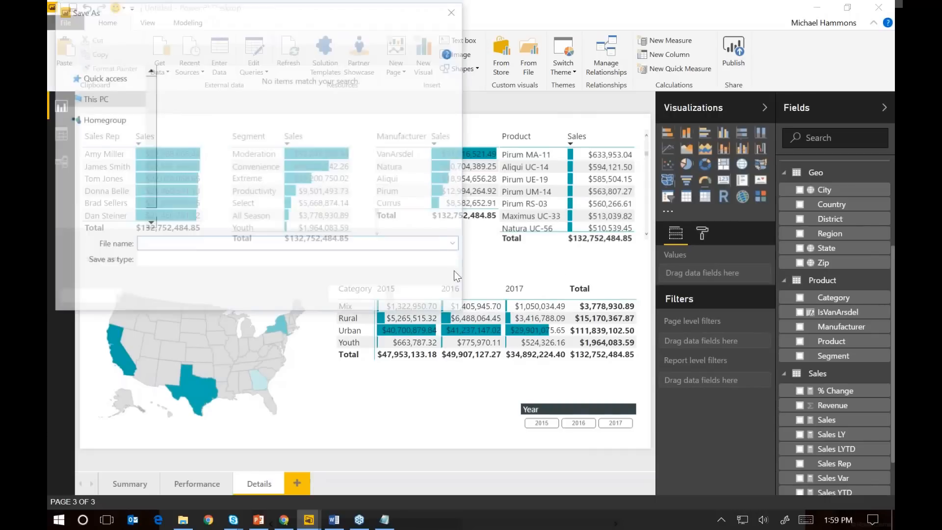
pyautogui.write('DIAH')
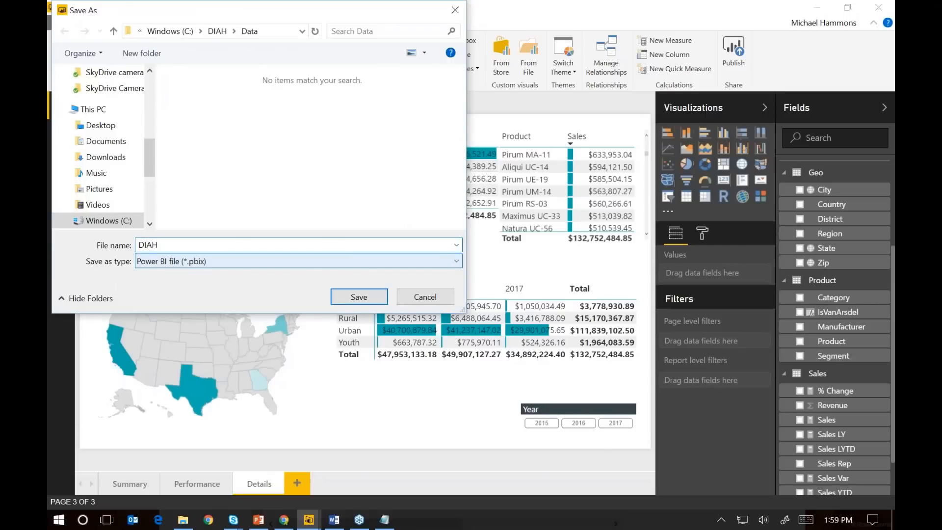
pyautogui.press('Return')
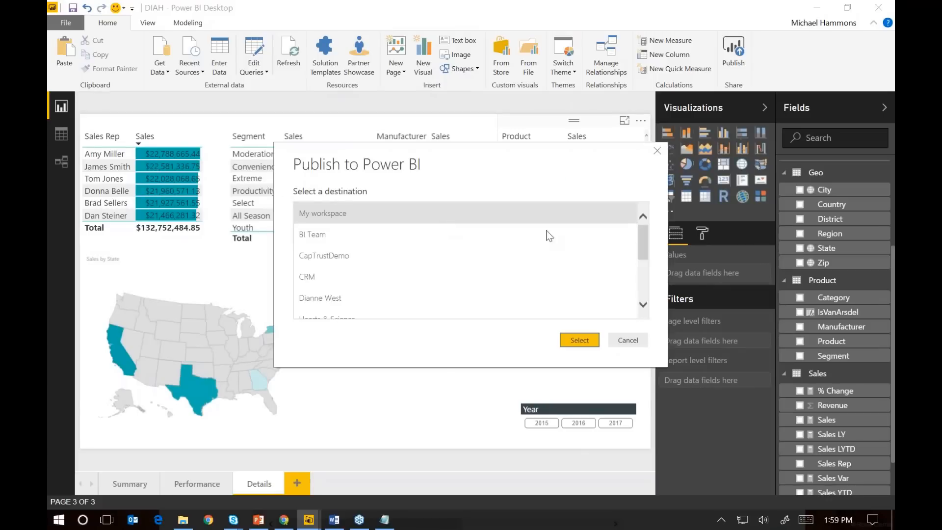
# Publish the report to the Webinars workspace and open DIAH.pbix in the Power BI service, signing in
pyautogui.moveTo(643, 241); pyautogui.dragTo(655, 277)
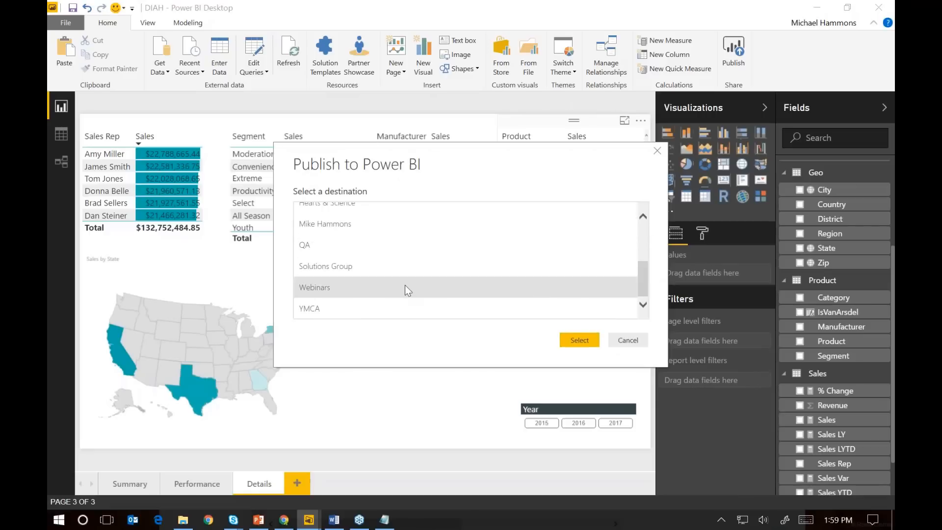
pyautogui.click(323, 290)
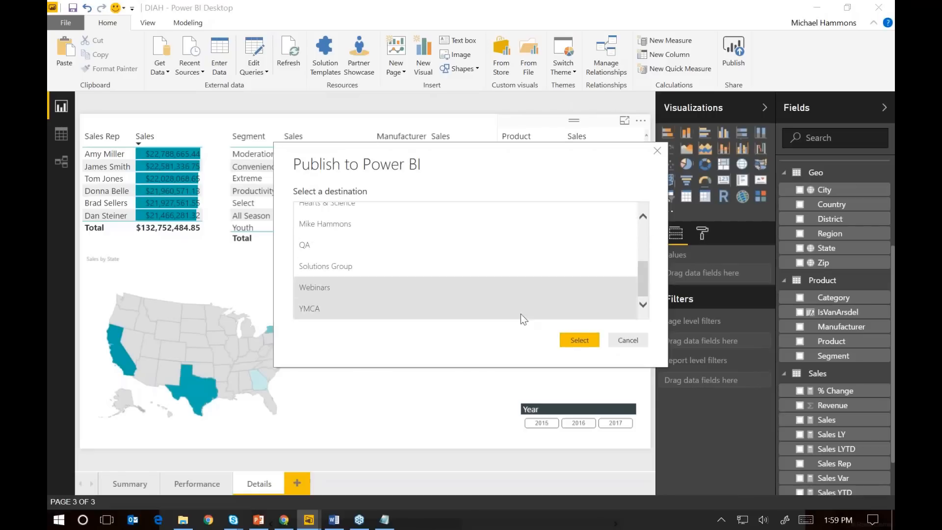
pyautogui.click(580, 340)
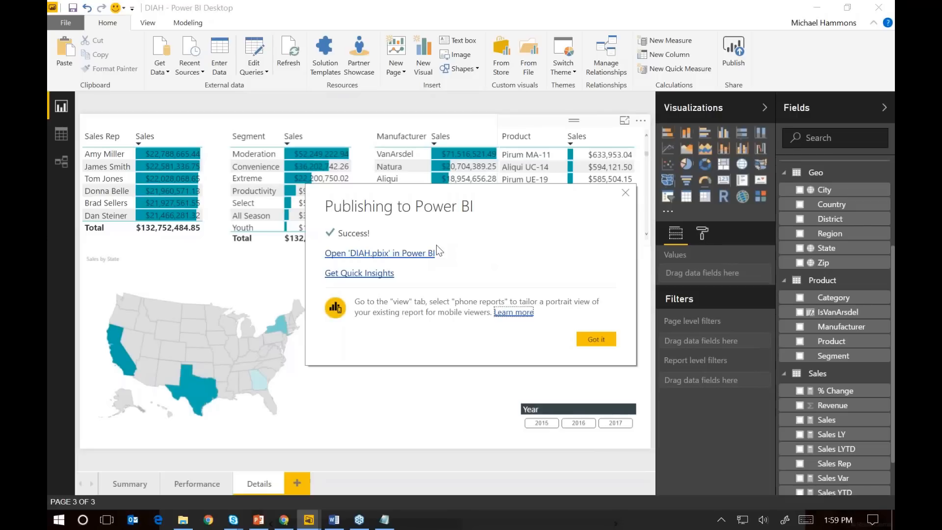
pyautogui.click(405, 254)
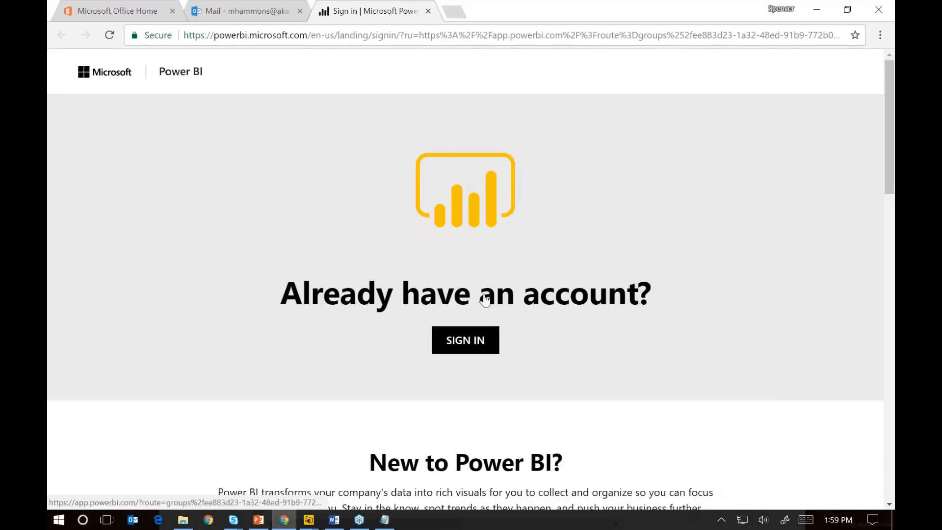
pyautogui.click(471, 340)
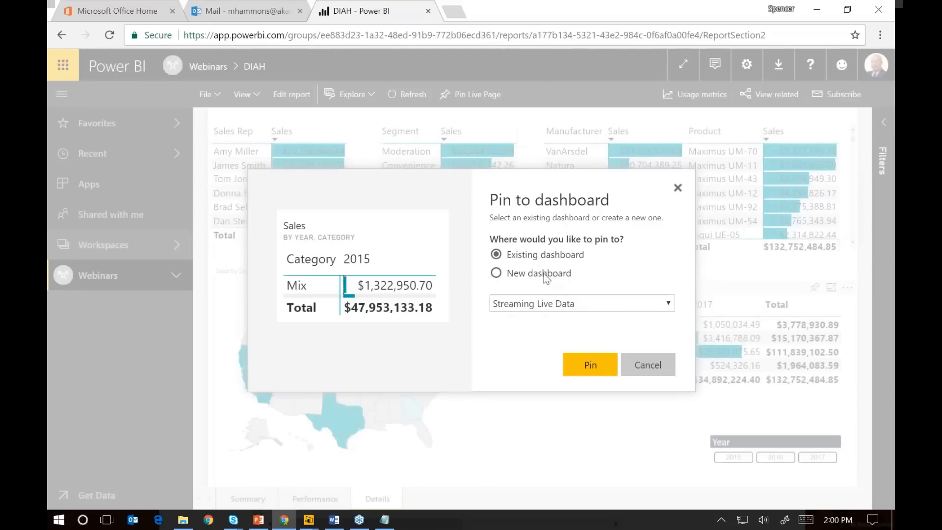
# Pin the Sales by Year and Category matrix to a new dashboard named DIAH
pyautogui.click(544, 273)
pyautogui.write('We')
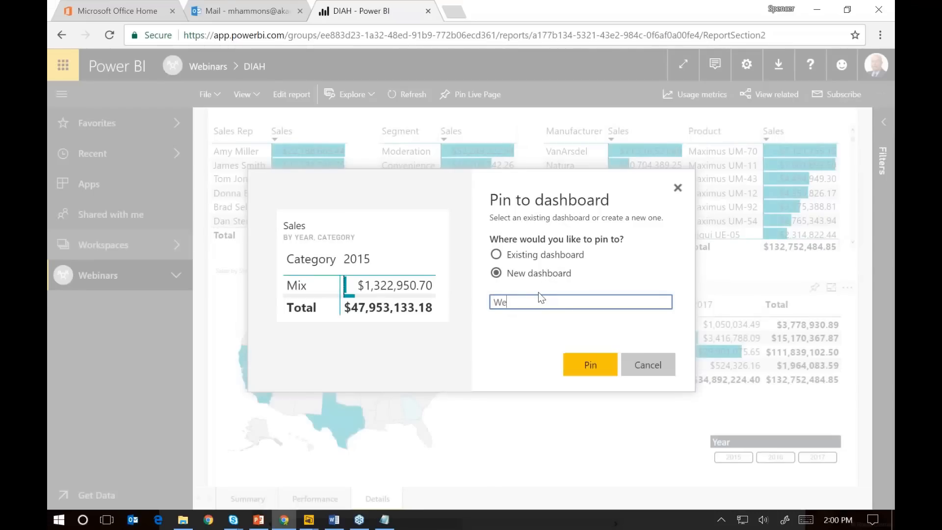
pyautogui.press('BackSpace')
pyautogui.press('BackSpace')
pyautogui.write('DIAH')
pyautogui.click(591, 369)
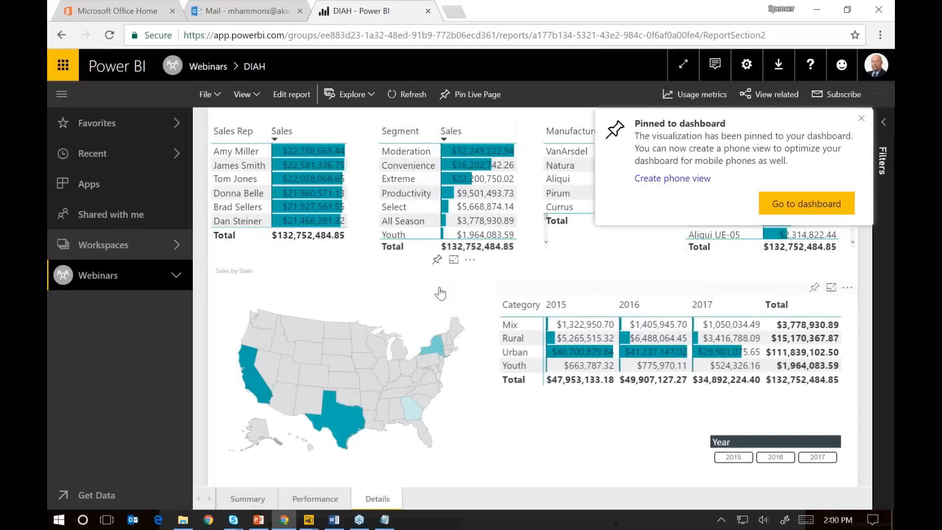
# Pin the Sales by State map from the Details page to the existing DIAH dashboard
pyautogui.click(436, 259)
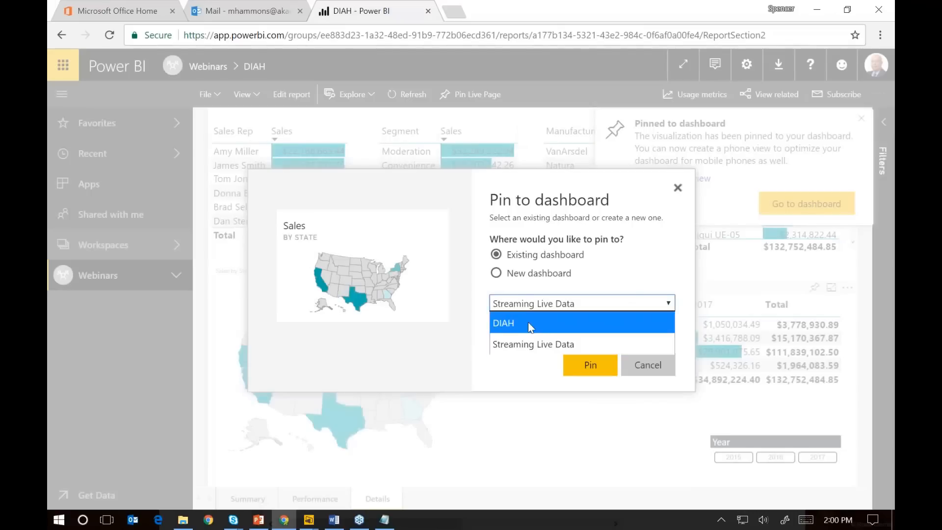
pyautogui.click(530, 323)
pyautogui.click(590, 365)
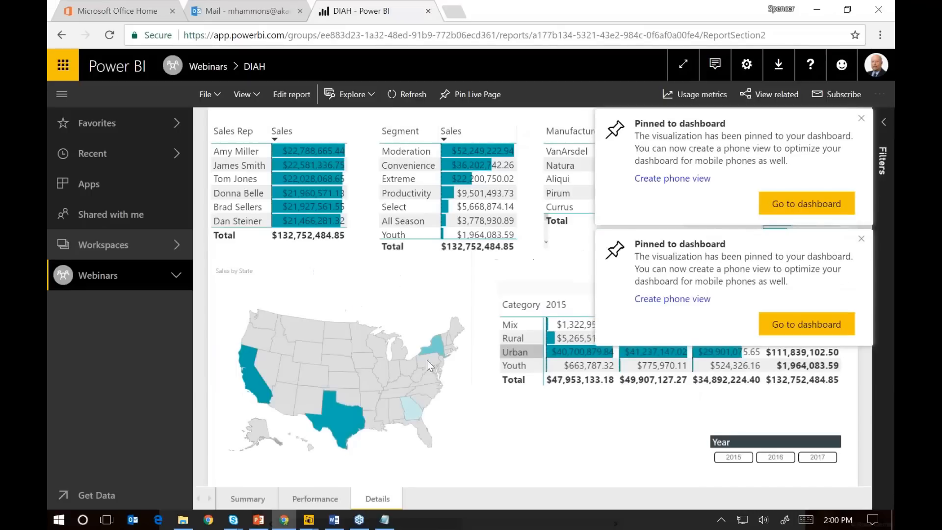
# Pin the monthly Revenue and Total Units chart from the Summary page to the existing Streaming Live Data dashboard
pyautogui.click(250, 499)
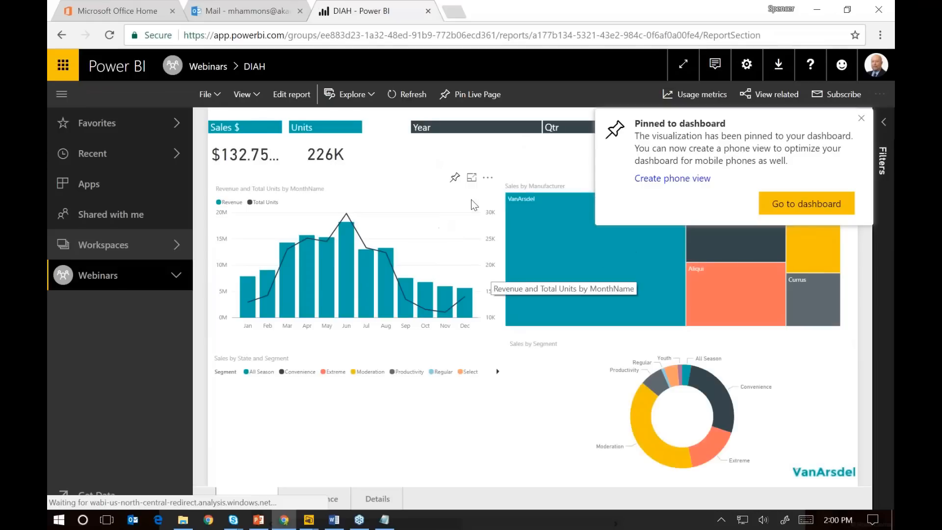
pyautogui.click(455, 177)
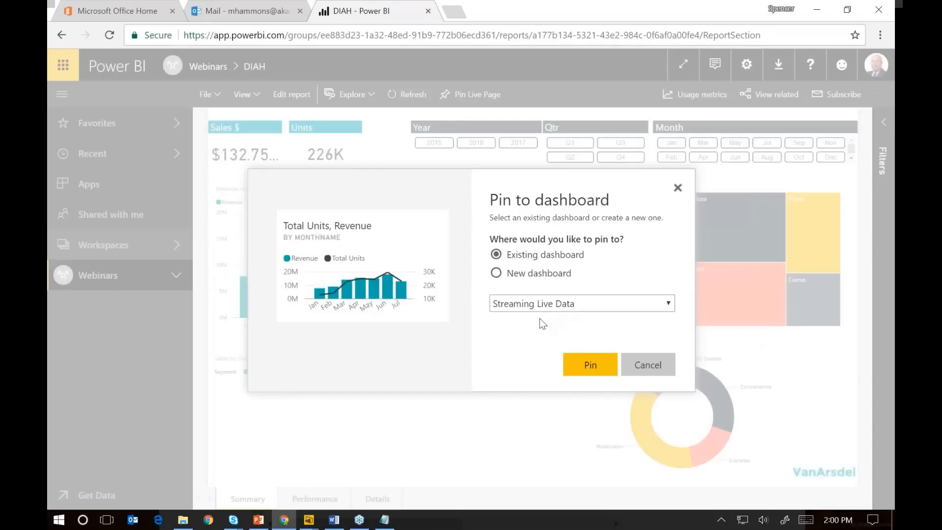
pyautogui.click(540, 303)
pyautogui.click(564, 343)
pyautogui.click(576, 359)
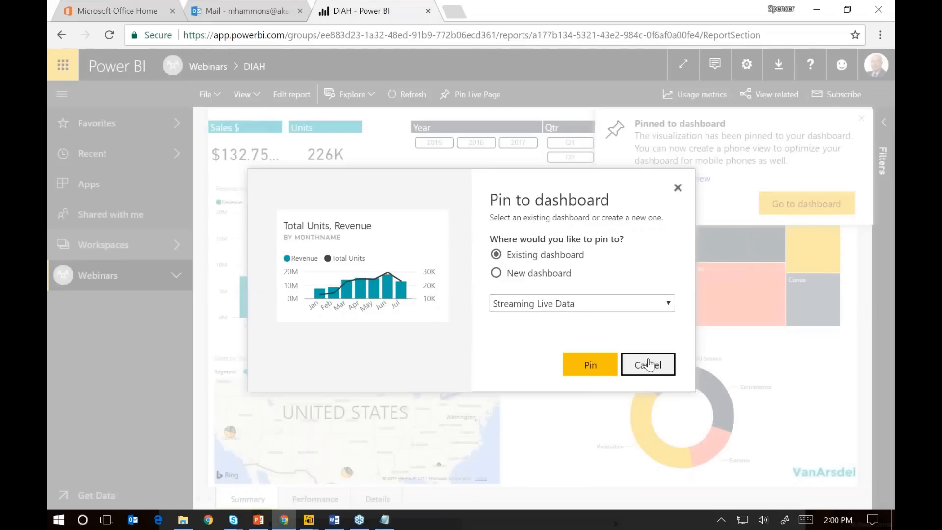
pyautogui.click(648, 365)
# Pin the Sales $ card from the Summary page to the existing DIAH dashboard
pyautogui.click(237, 115)
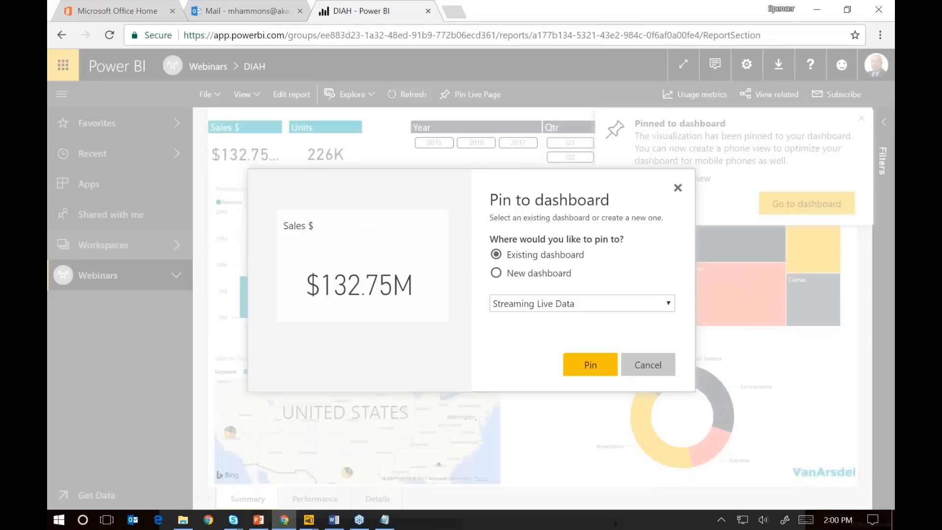
pyautogui.click(547, 303)
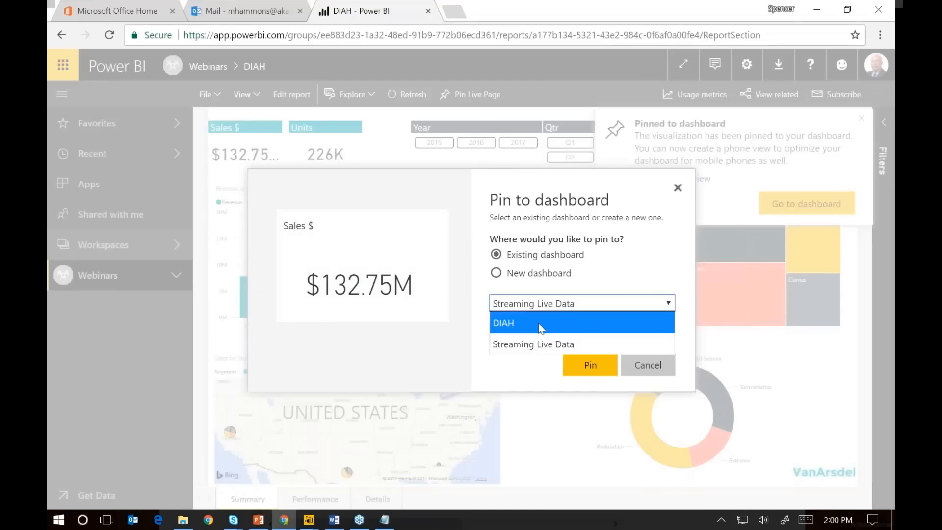
pyautogui.click(540, 320)
pyautogui.click(589, 365)
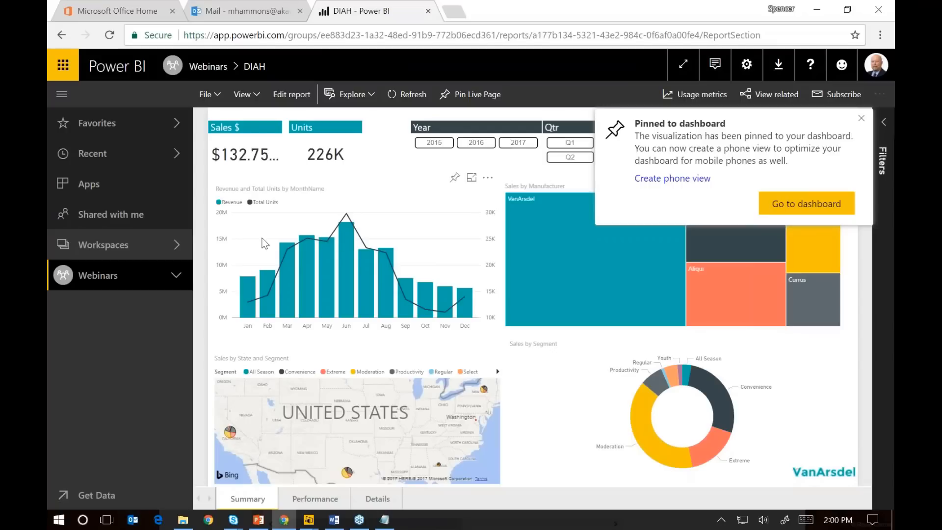
# Open the DIAH dashboard in the Webinars workspace and move the Sales $ tile below the matrix tile
pyautogui.click(172, 248)
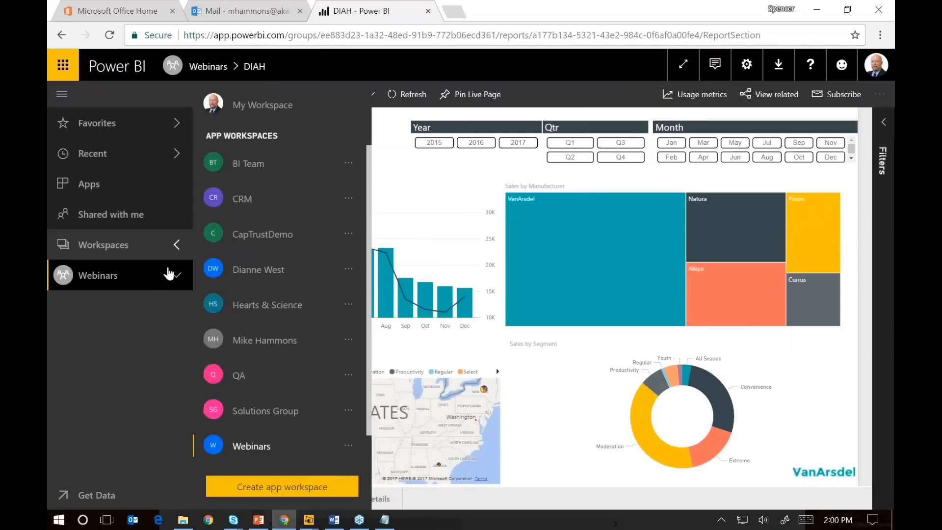
pyautogui.click(162, 281)
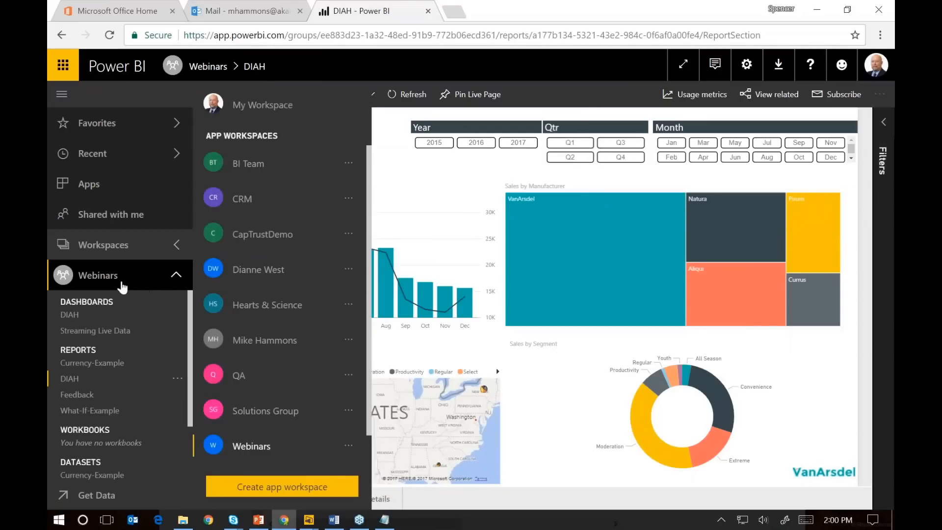
pyautogui.click(78, 320)
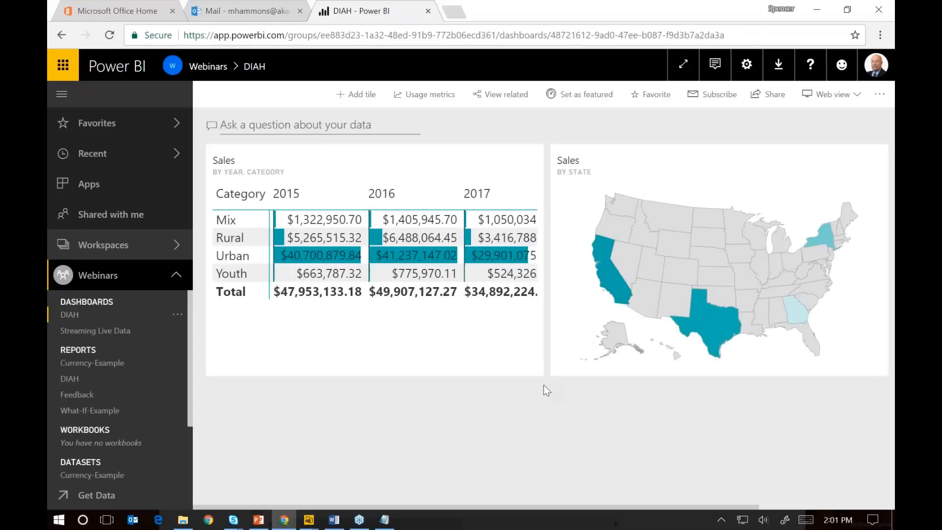
pyautogui.hscroll(3, 653, 150)
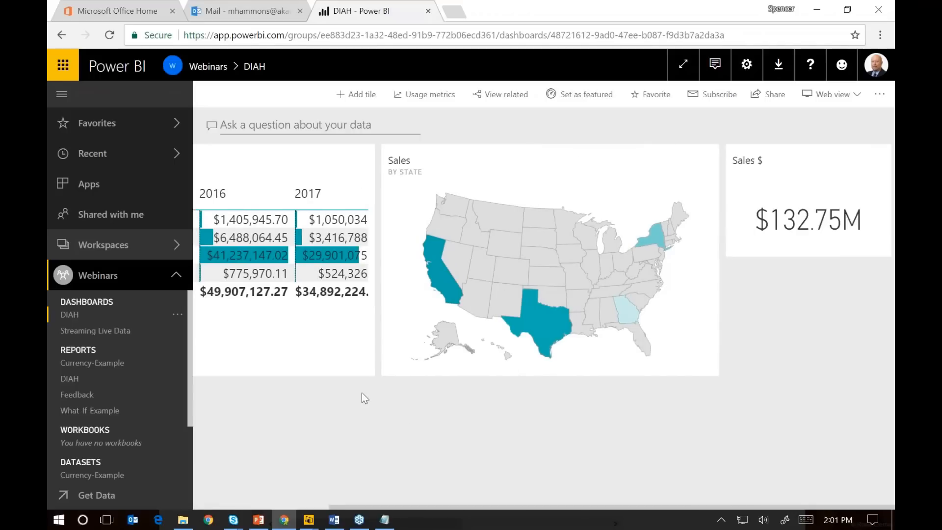
pyautogui.moveTo(807, 154); pyautogui.dragTo(254, 384)
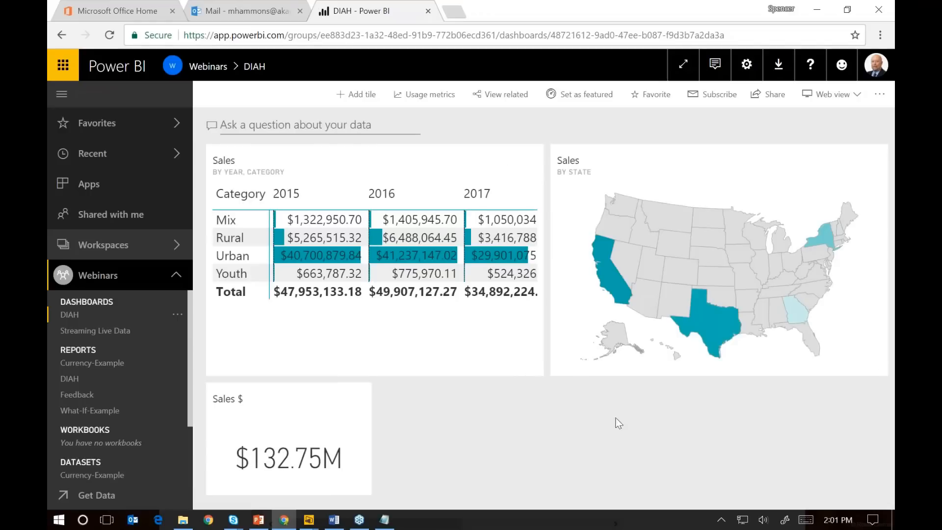
# Share the DIAH dashboard with a colleague found by name, with resharing and email notification allowed
pyautogui.click(768, 97)
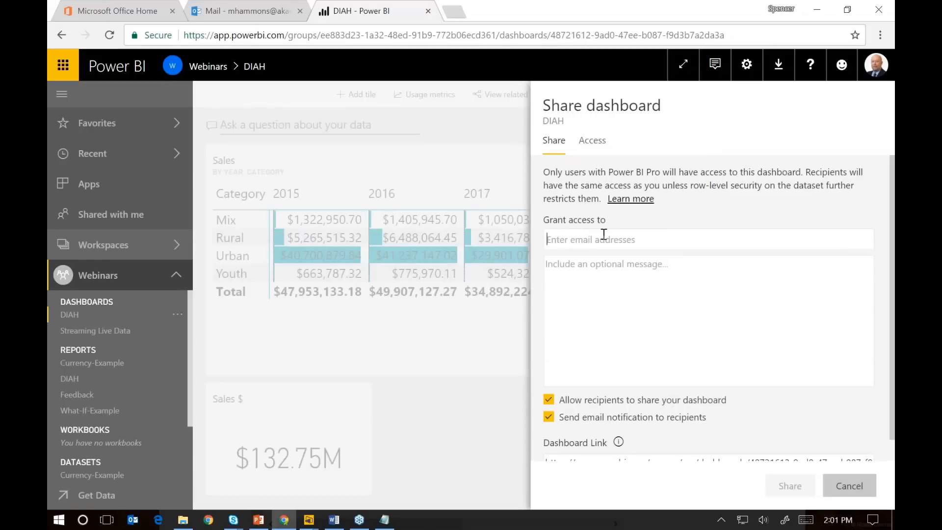
pyautogui.write('jessica')
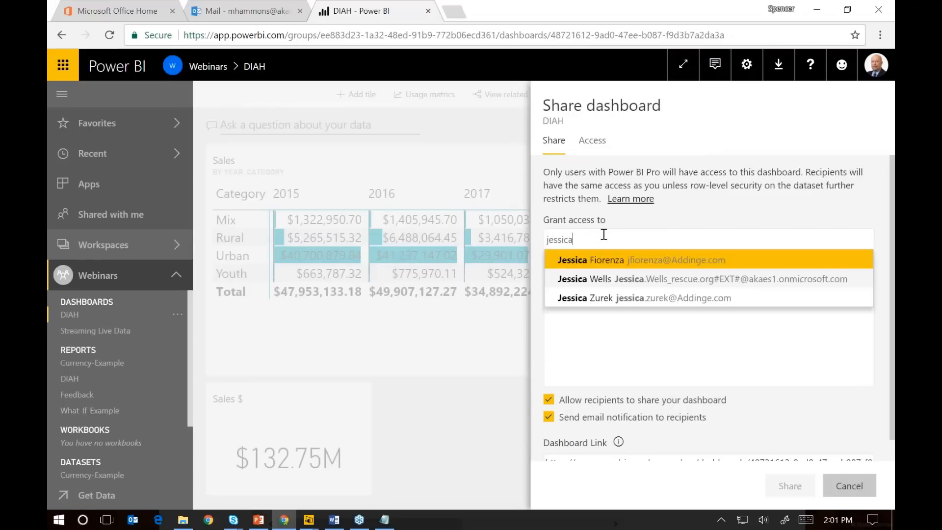
pyautogui.click(597, 259)
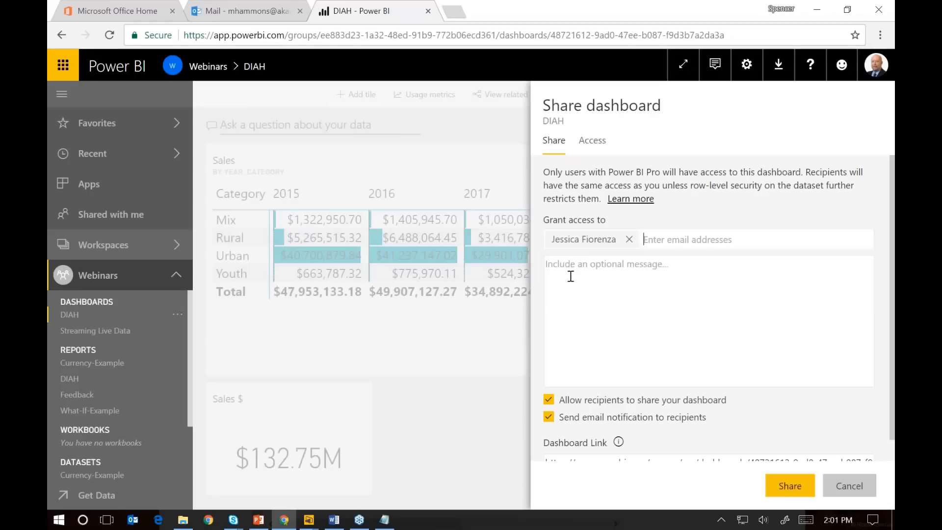
pyautogui.click(785, 486)
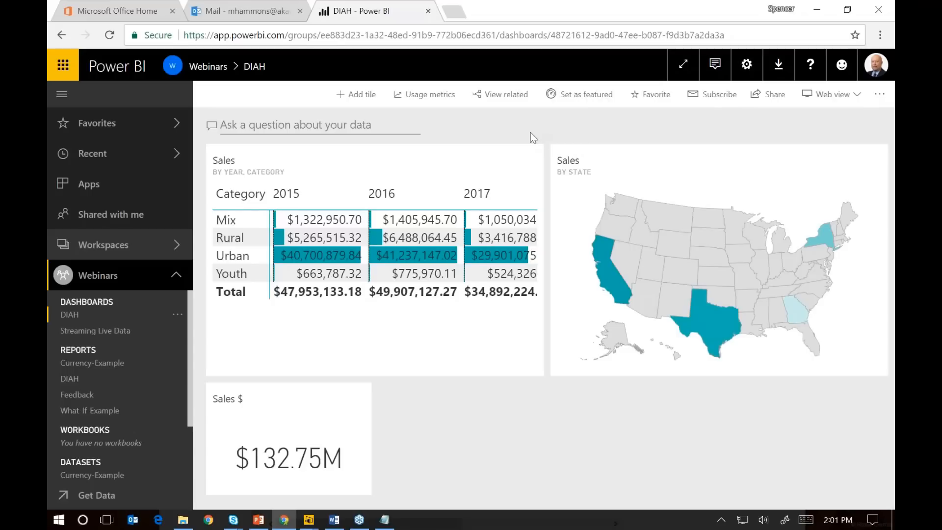
# View the DIAH dashboard's email subscription settings and close them without saving
pyautogui.click(705, 105)
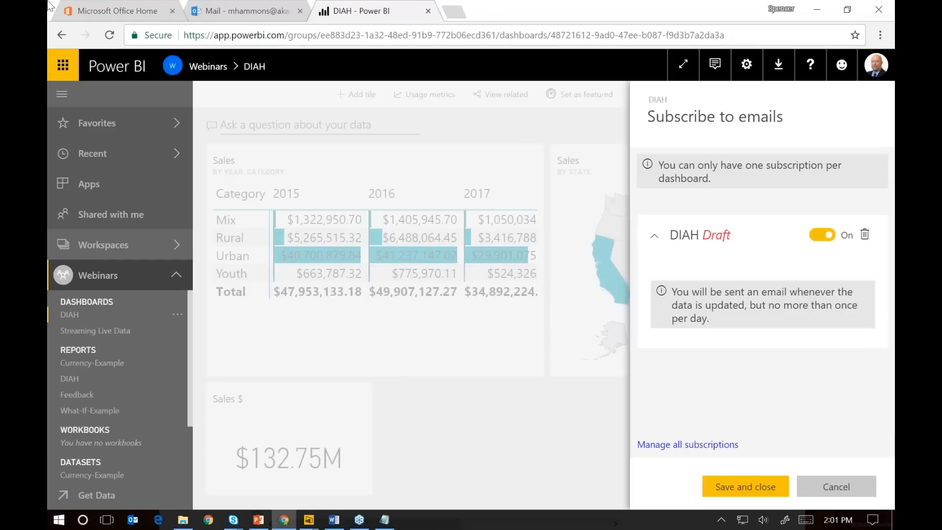
pyautogui.hotkey('alt', 'Tab')
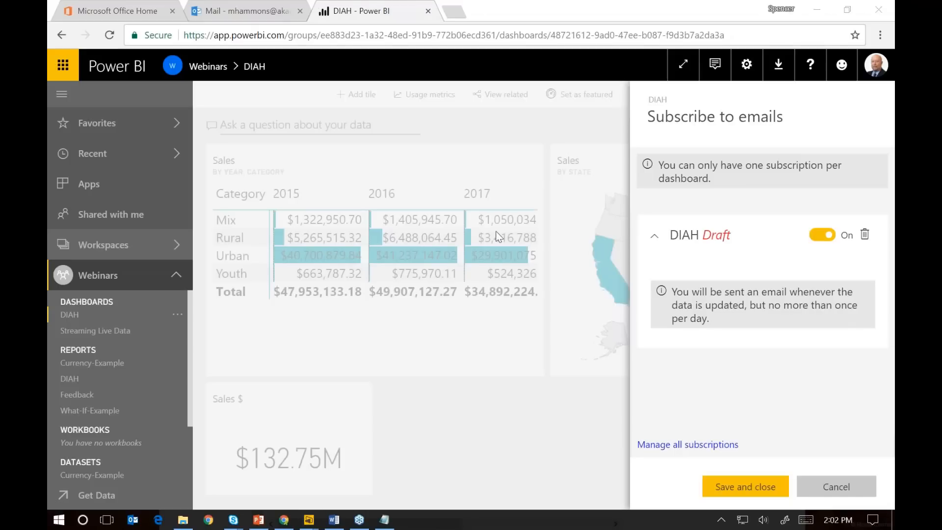
pyautogui.click(835, 491)
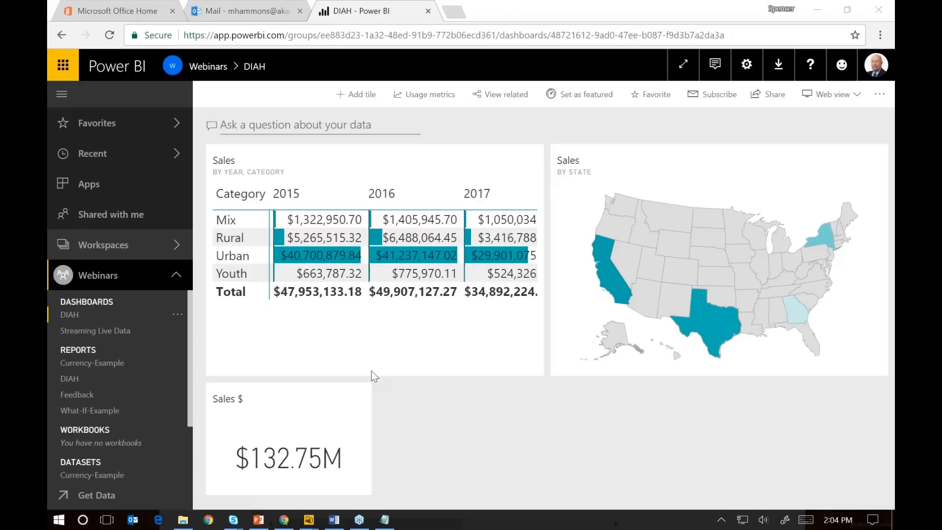
pyautogui.click(425, 394)
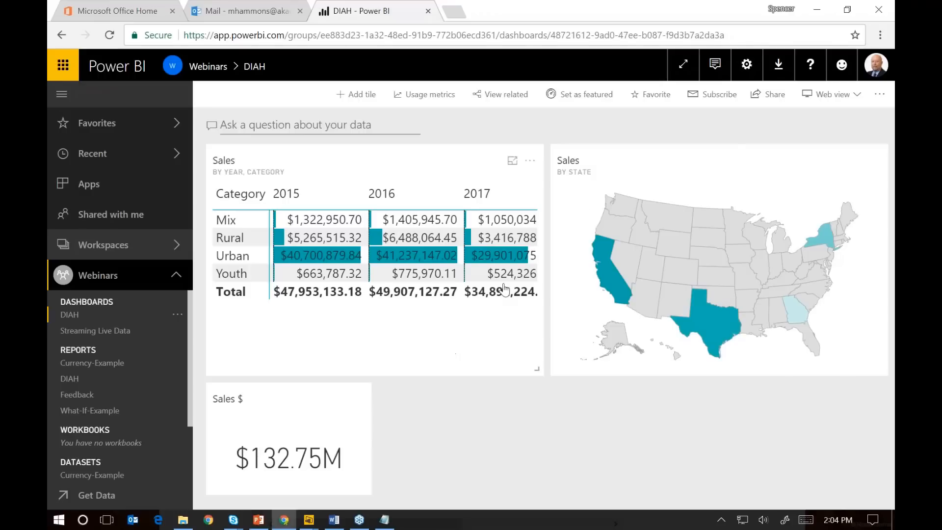
pyautogui.click(747, 69)
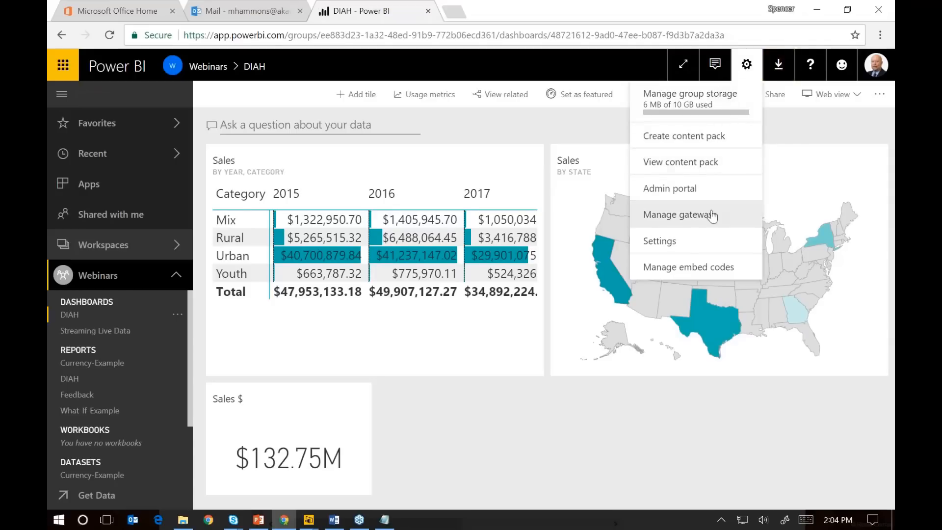
pyautogui.click(779, 65)
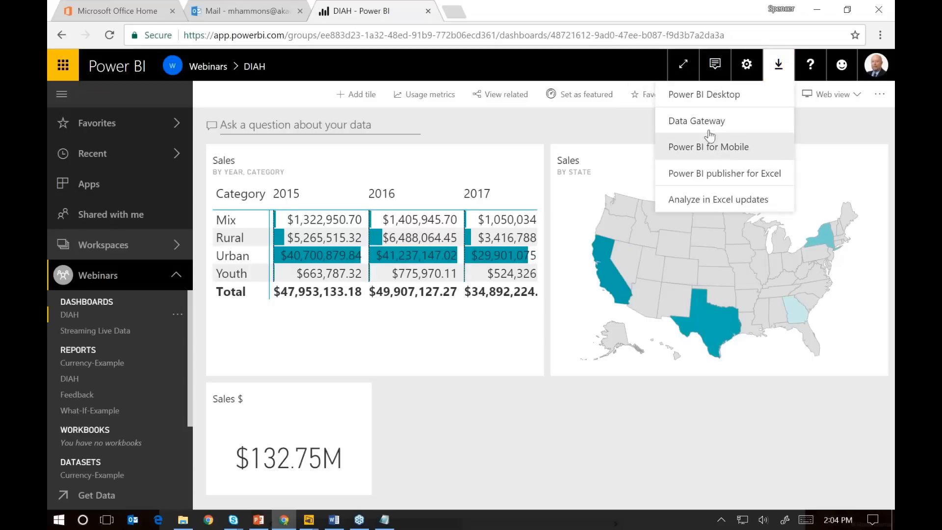